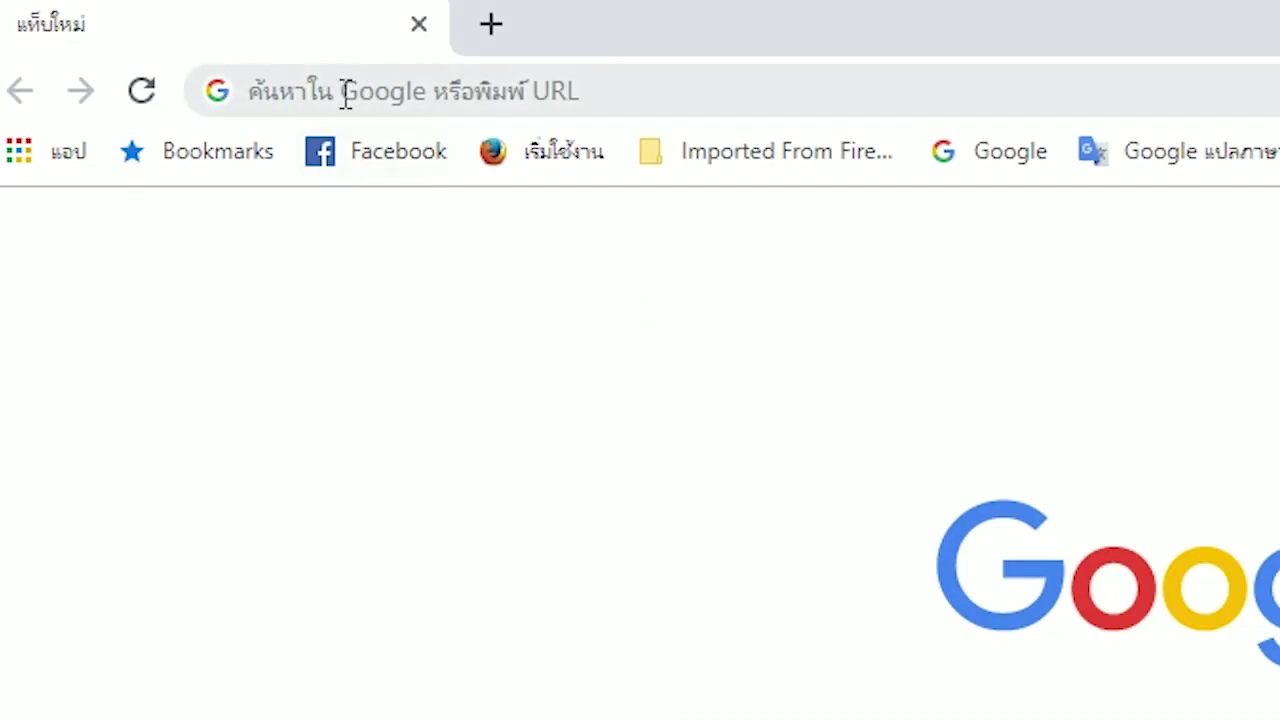
# - Load the ICU Studio homepage at icustudio.net from the address bar
pyautogui.click(345, 95)
pyautogui.write('icus')
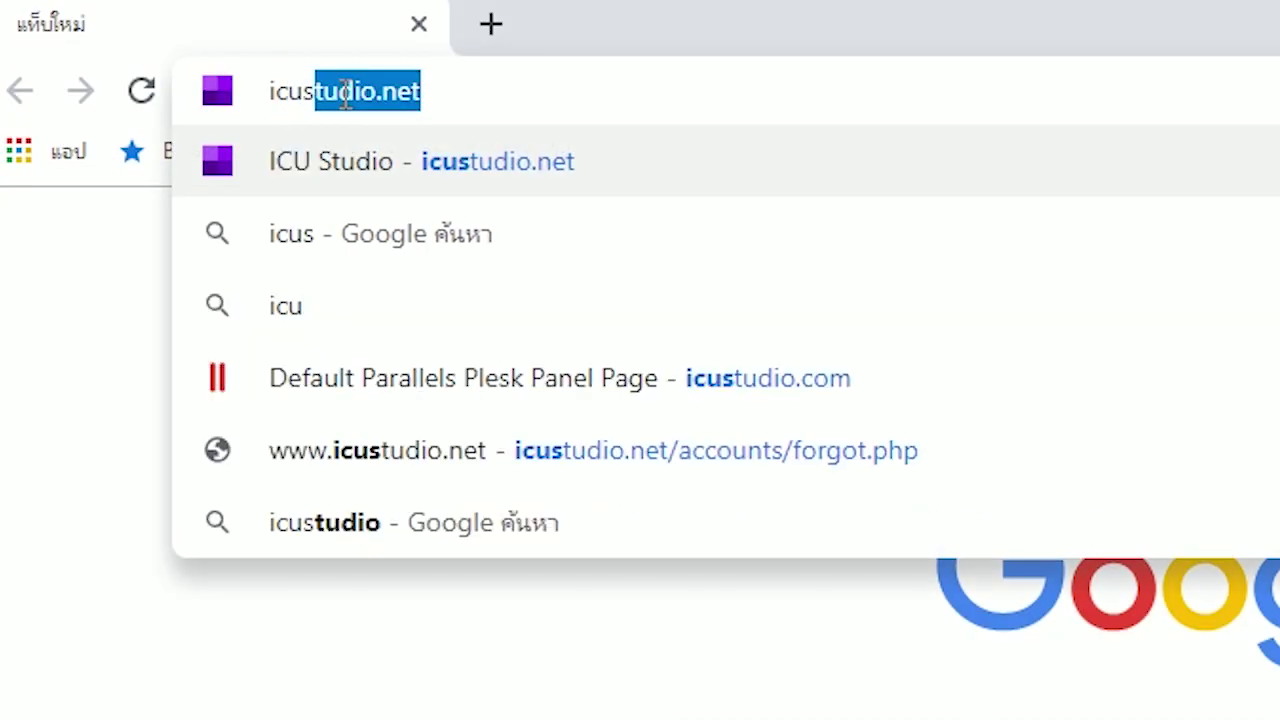
pyautogui.write('tudio')
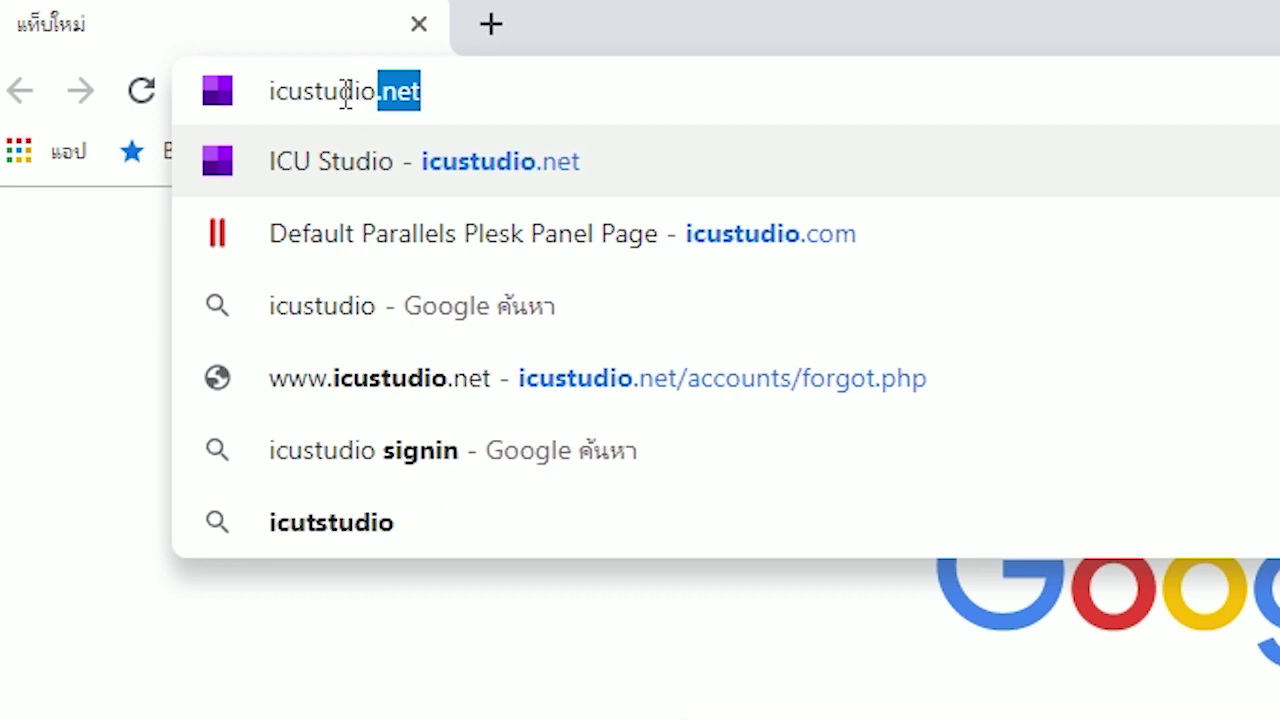
pyautogui.write('.net')
pyautogui.press('Return')
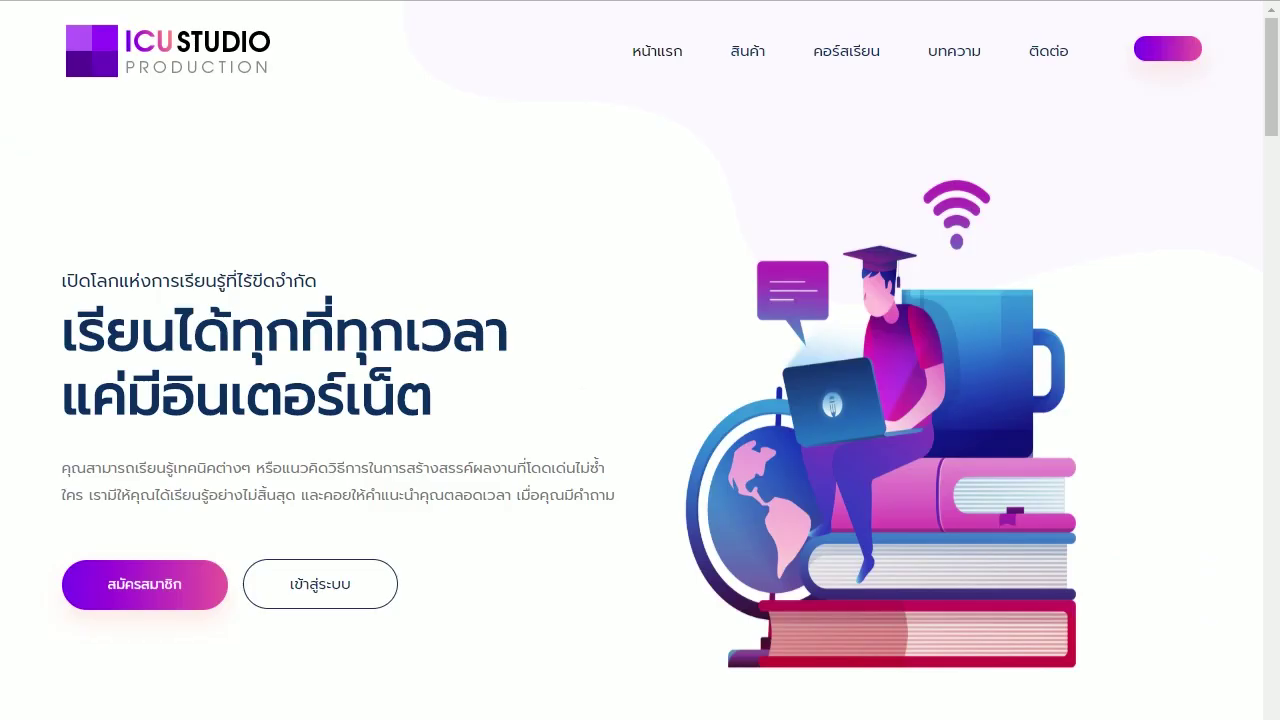
pyautogui.scroll(-2, 709, 352)
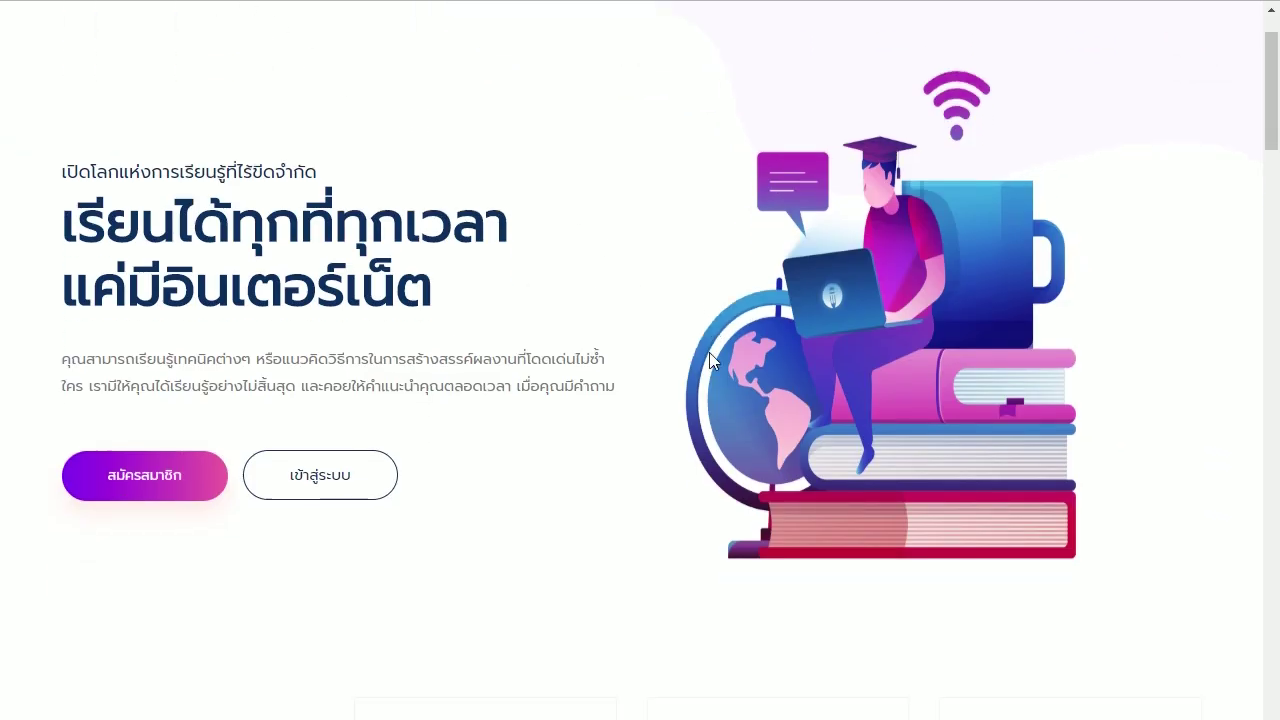
pyautogui.scroll(-4, 709, 352)
pyautogui.scroll(-5, 709, 352)
pyautogui.scroll(-3, 714, 361)
pyautogui.scroll(-3, 714, 361)
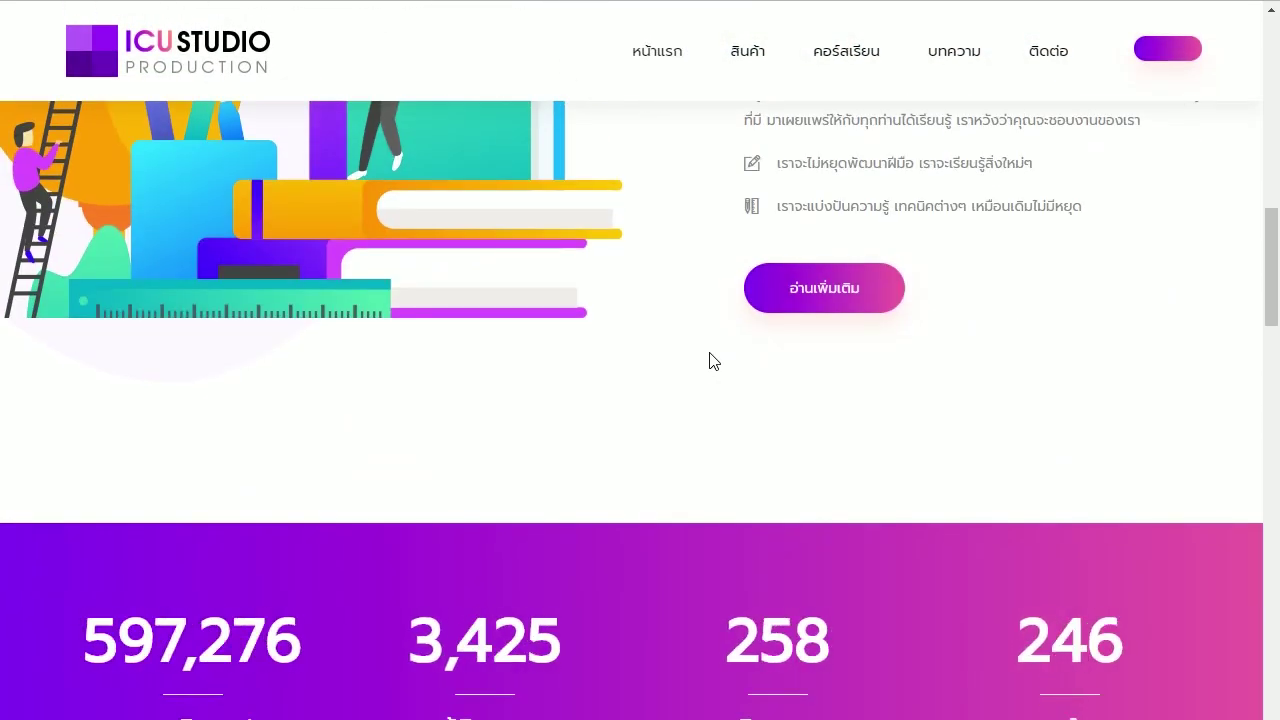
pyautogui.scroll(-3, 714, 361)
pyautogui.scroll(-5, 714, 361)
pyautogui.scroll(-1, 709, 360)
pyautogui.scroll(-6, 709, 360)
pyautogui.scroll(-5, 711, 360)
pyautogui.press('Home')
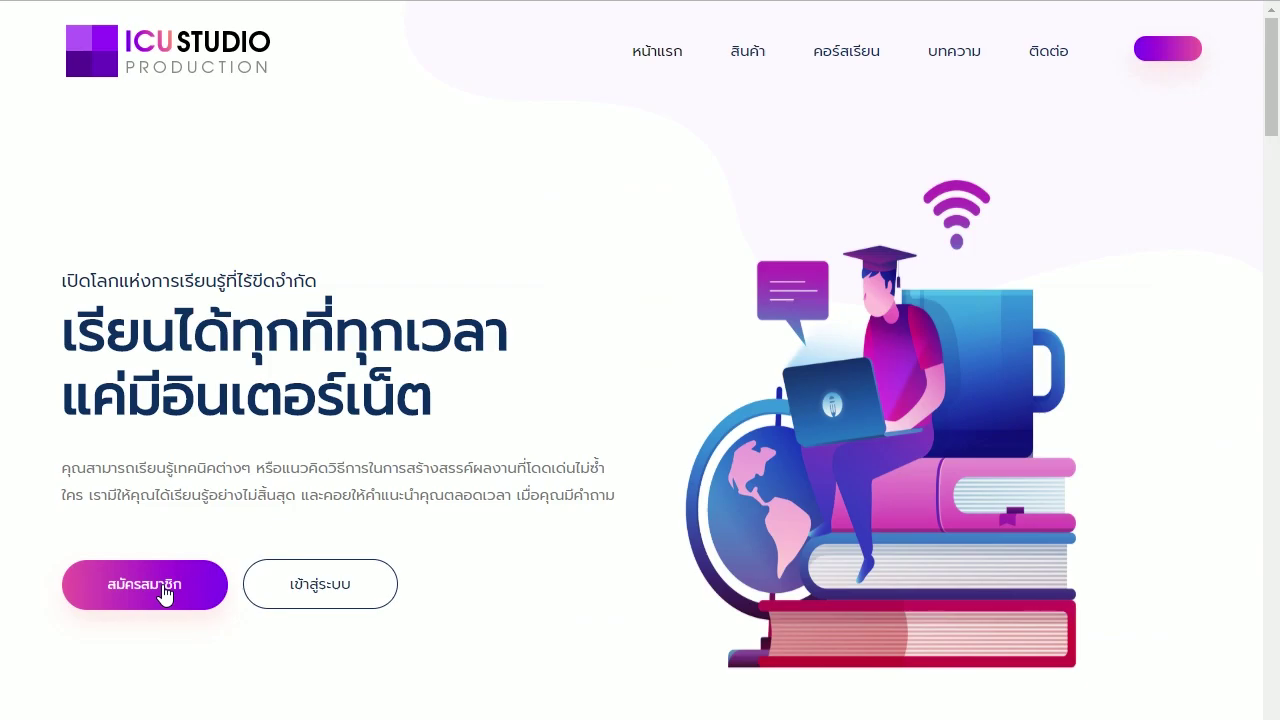
pyautogui.click(165, 594)
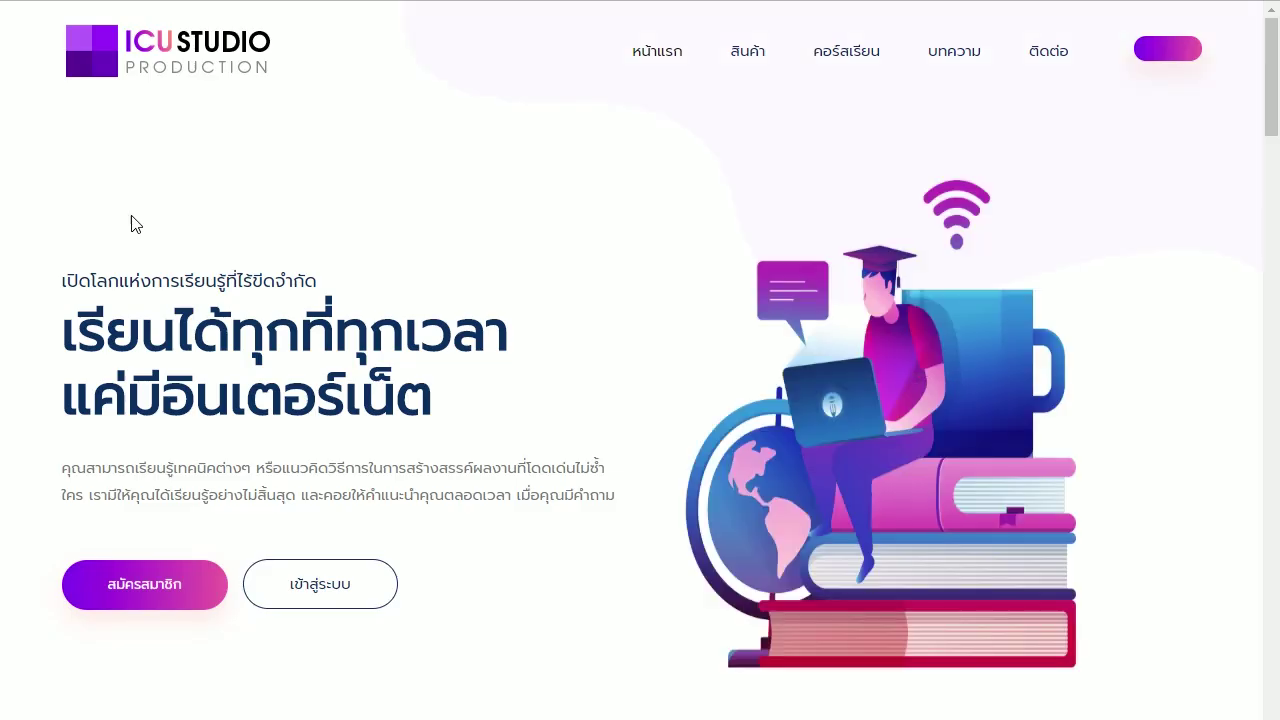
pyautogui.click(339, 588)
pyautogui.click(950, 55)
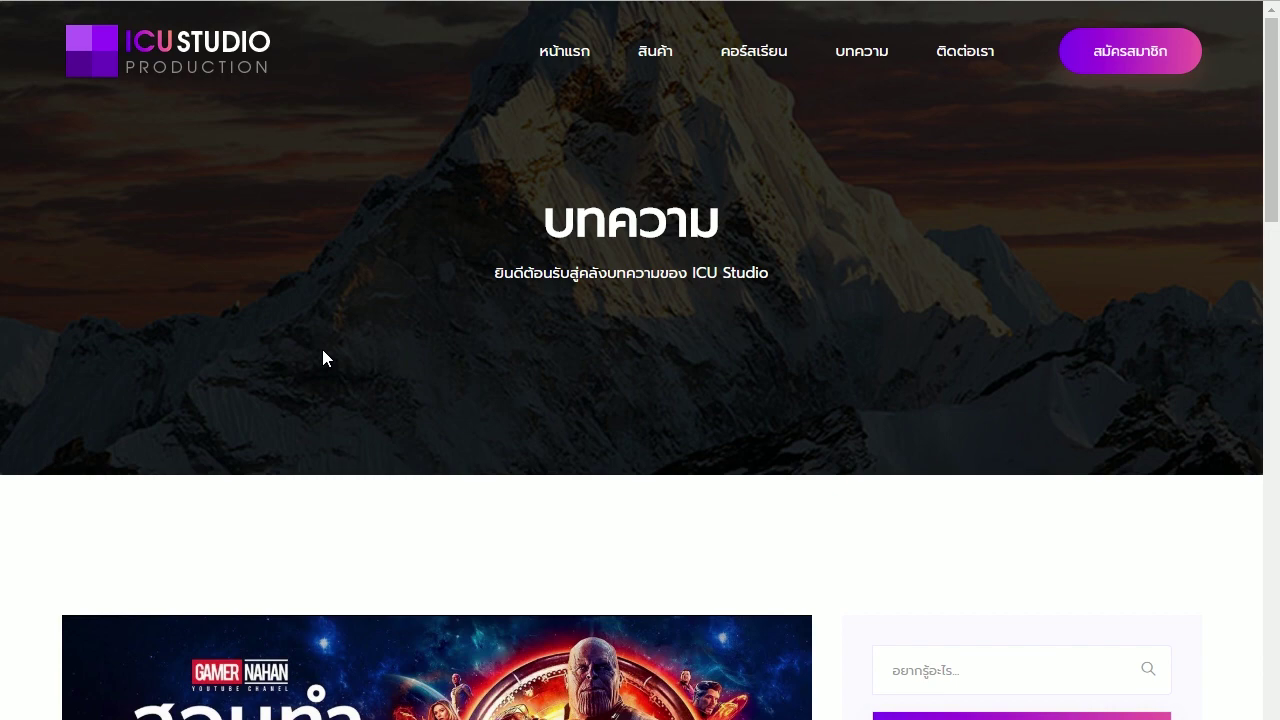
# - Scroll down the articles list and open the 'แจก Preset Lightroom 900 แบบ' article
pyautogui.scroll(-4, 323, 351)
pyautogui.scroll(-3, 323, 357)
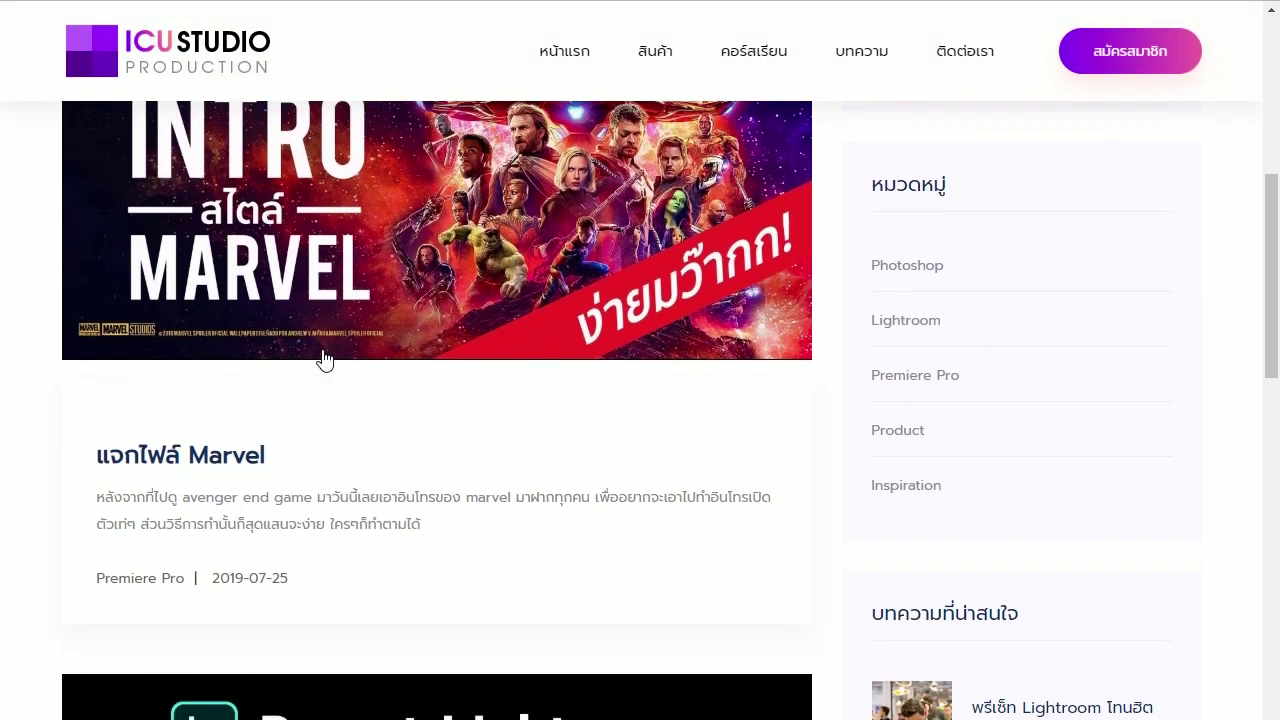
pyautogui.scroll(-5, 323, 357)
pyautogui.scroll(-2, 323, 357)
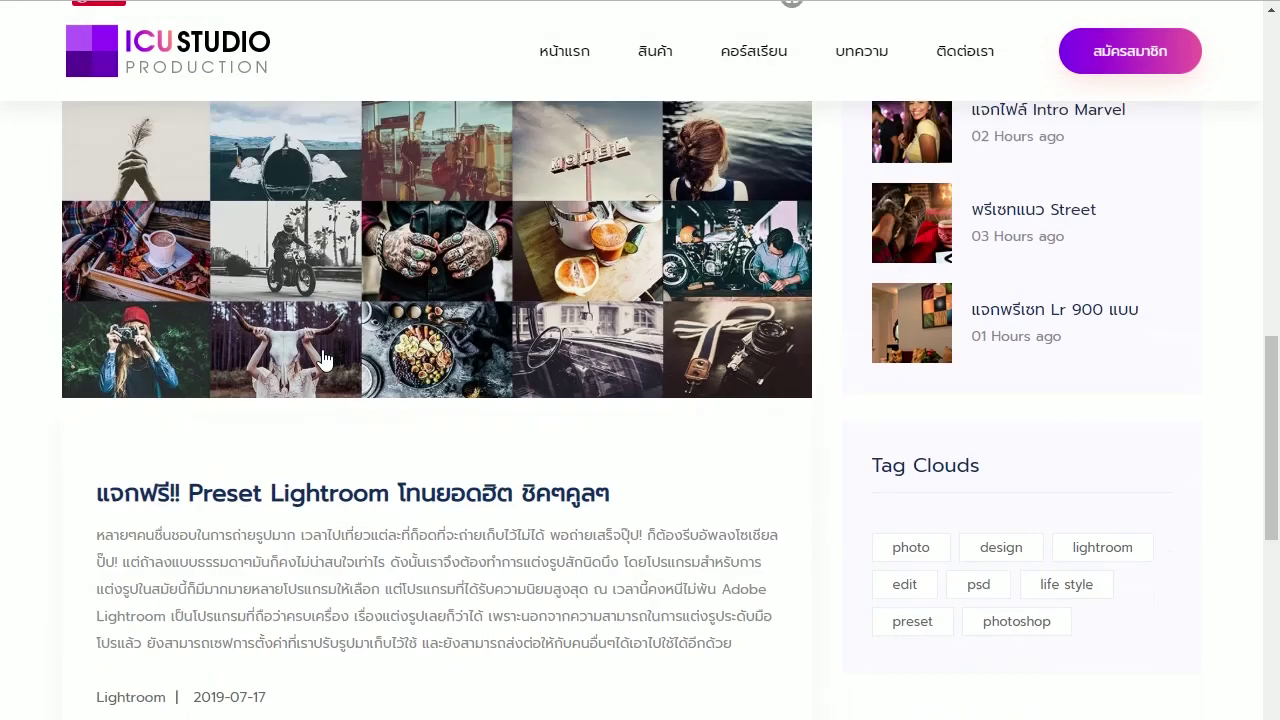
pyautogui.scroll(-2, 323, 357)
pyautogui.scroll(-4, 323, 357)
pyautogui.scroll(-1, 323, 360)
pyautogui.scroll(-2, 324, 360)
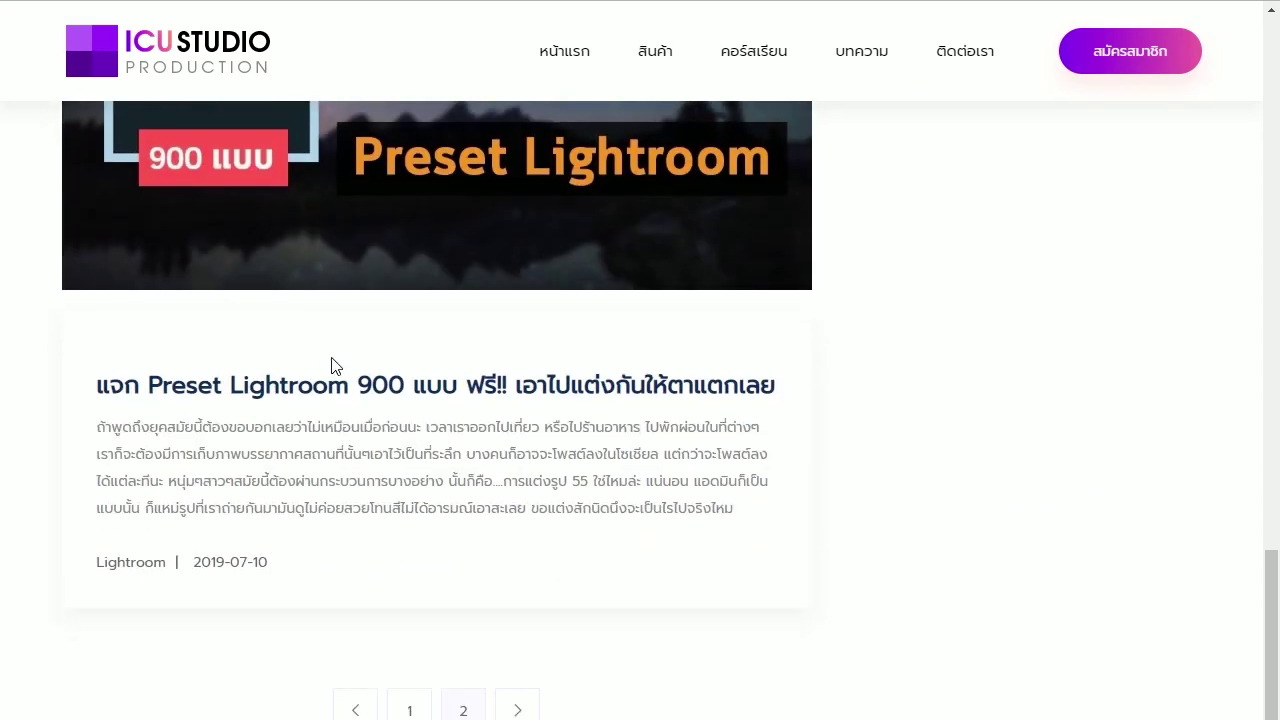
pyautogui.click(358, 386)
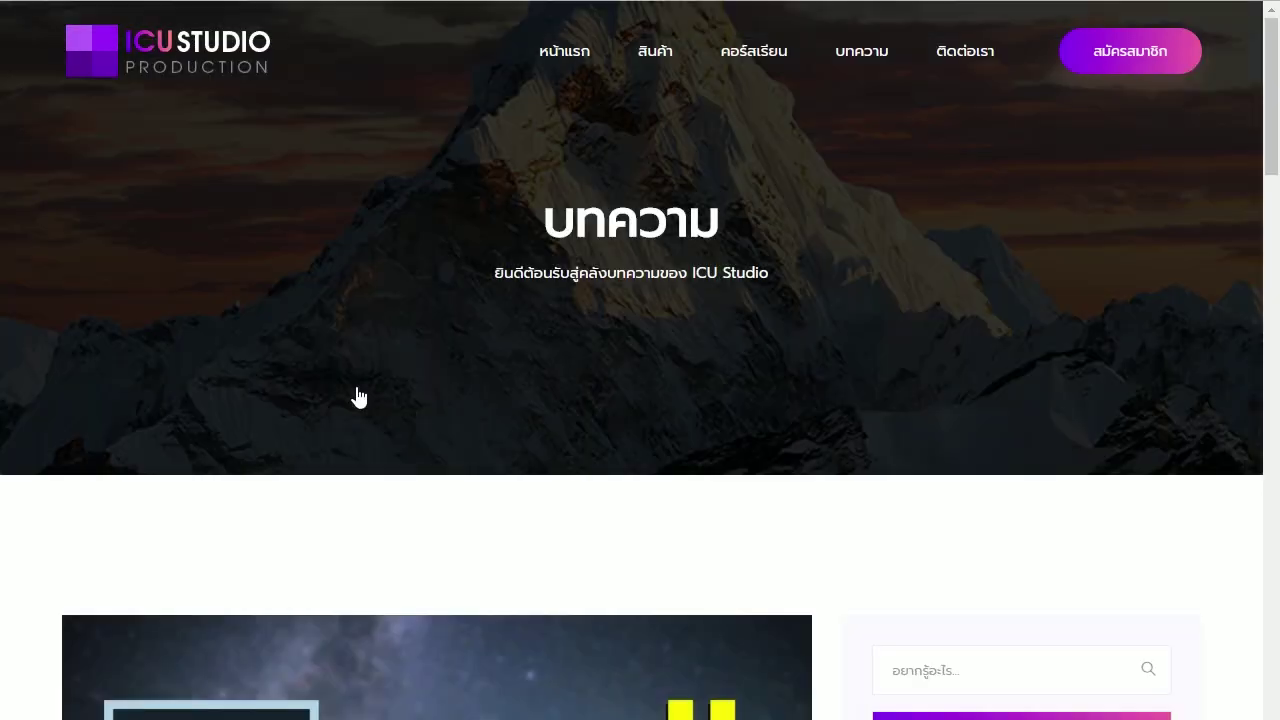
# - Scroll through the free Lightroom presets article and back up to its top
pyautogui.scroll(-5, 358, 396)
pyautogui.scroll(-5, 358, 396)
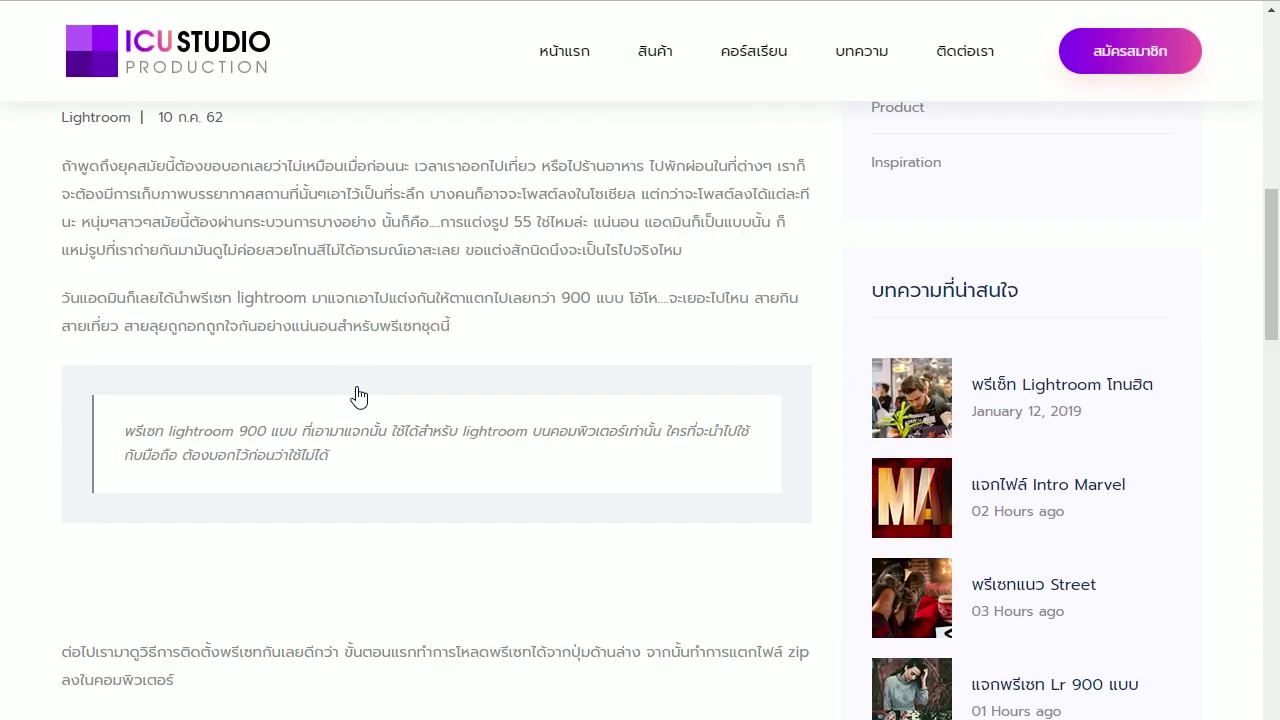
pyautogui.scroll(-4, 358, 396)
pyautogui.scroll(-1, 358, 396)
pyautogui.scroll(-5, 358, 396)
pyautogui.scroll(-5, 358, 396)
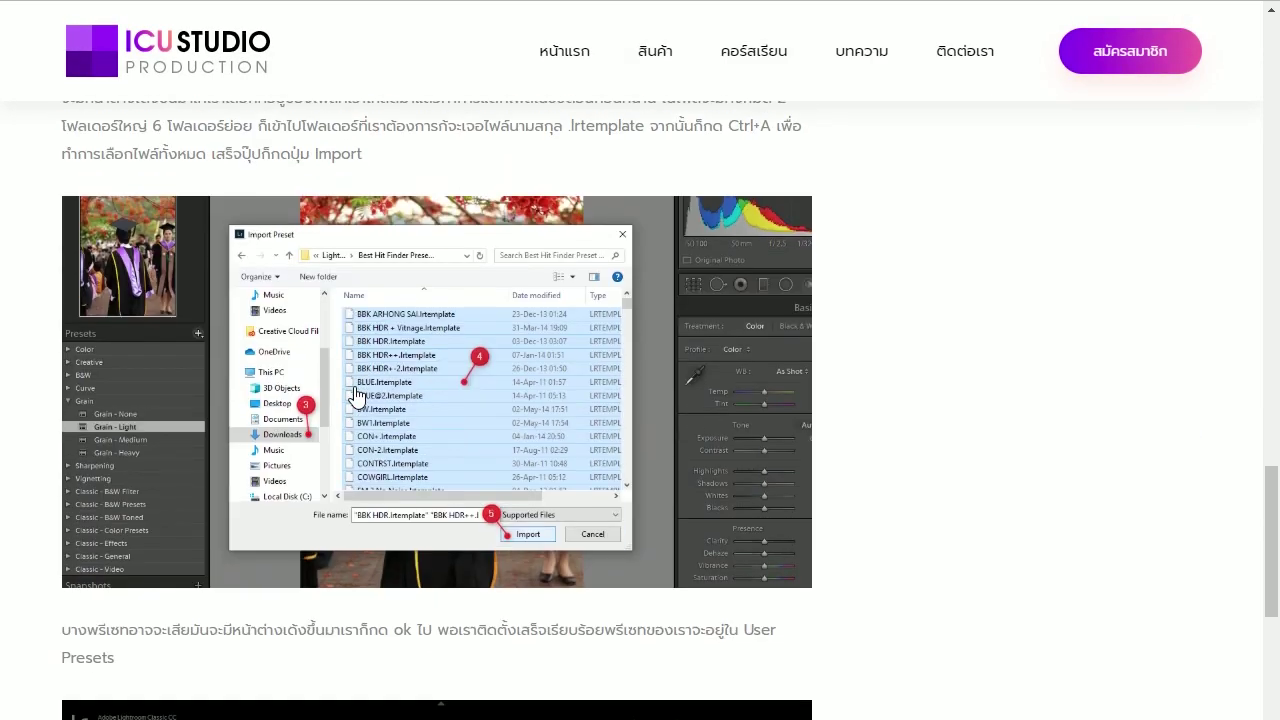
pyautogui.scroll(-1, 358, 396)
pyautogui.scroll(-5, 358, 396)
pyautogui.scroll(-4, 358, 396)
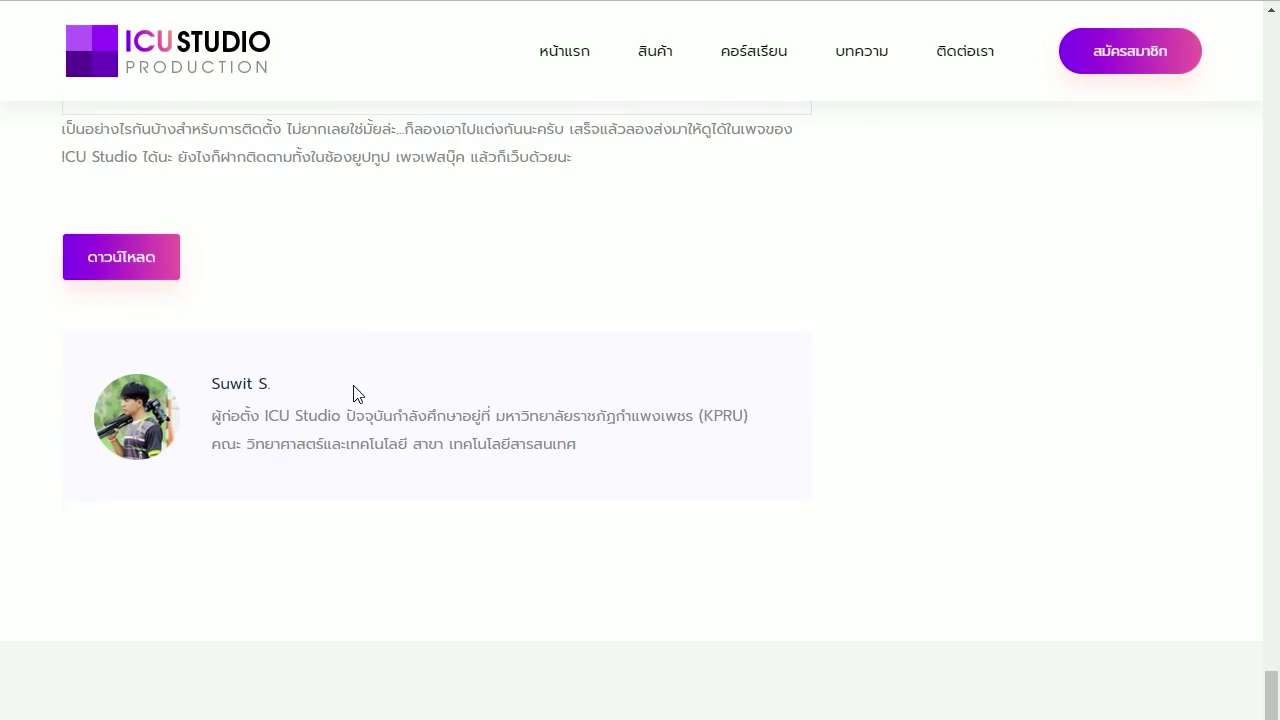
pyautogui.scroll(6, 355, 393)
pyautogui.scroll(-4, 355, 393)
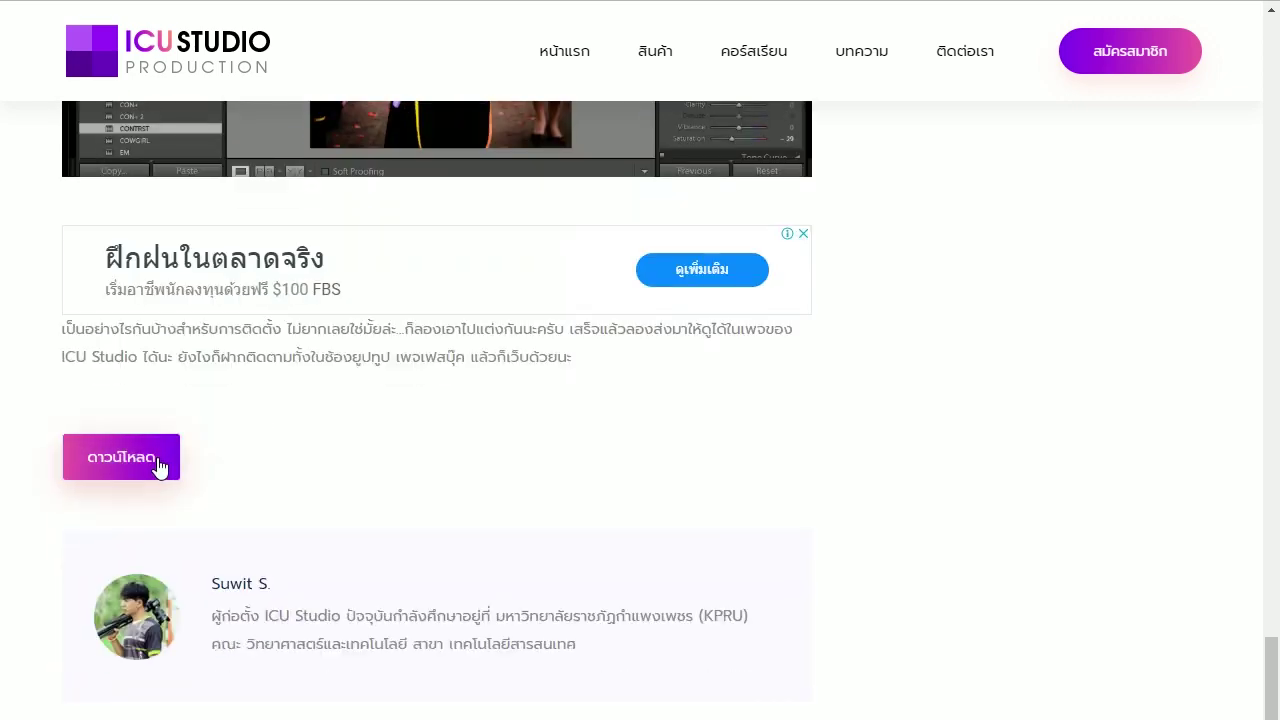
pyautogui.scroll(5, 339, 431)
pyautogui.scroll(5, 339, 431)
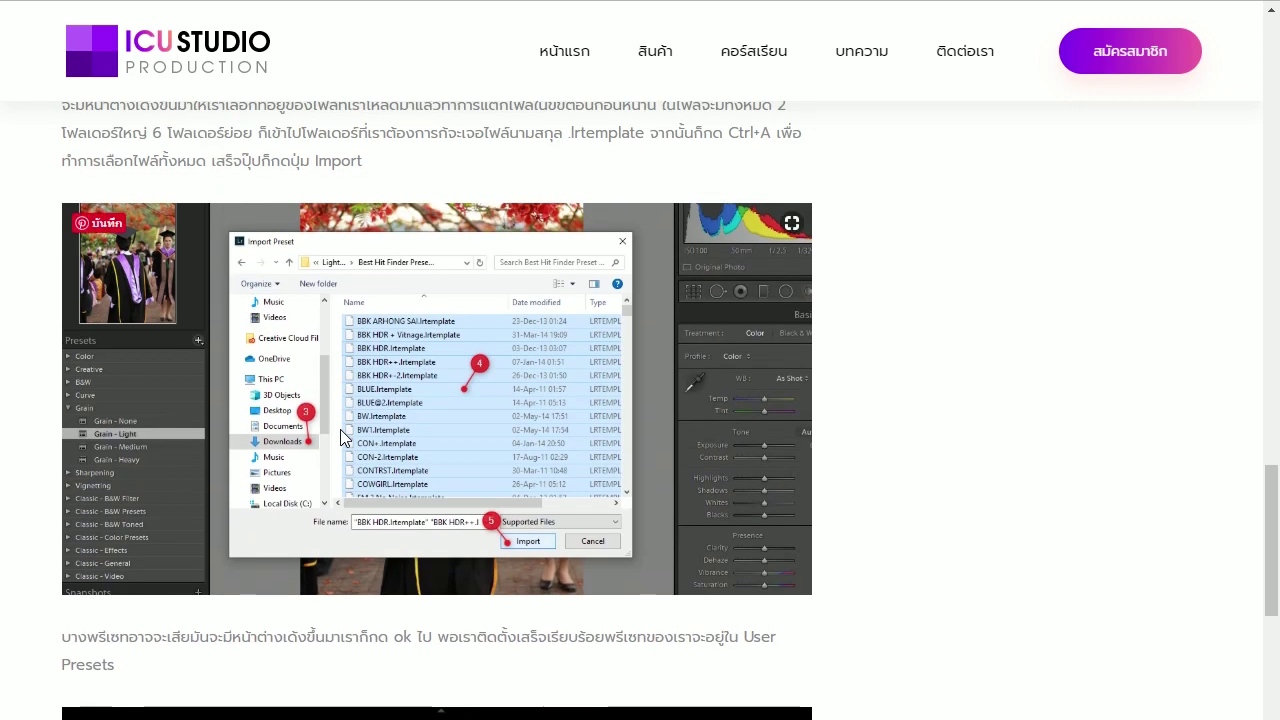
pyautogui.scroll(5, 340, 430)
pyautogui.scroll(5, 340, 430)
pyautogui.scroll(5, 341, 427)
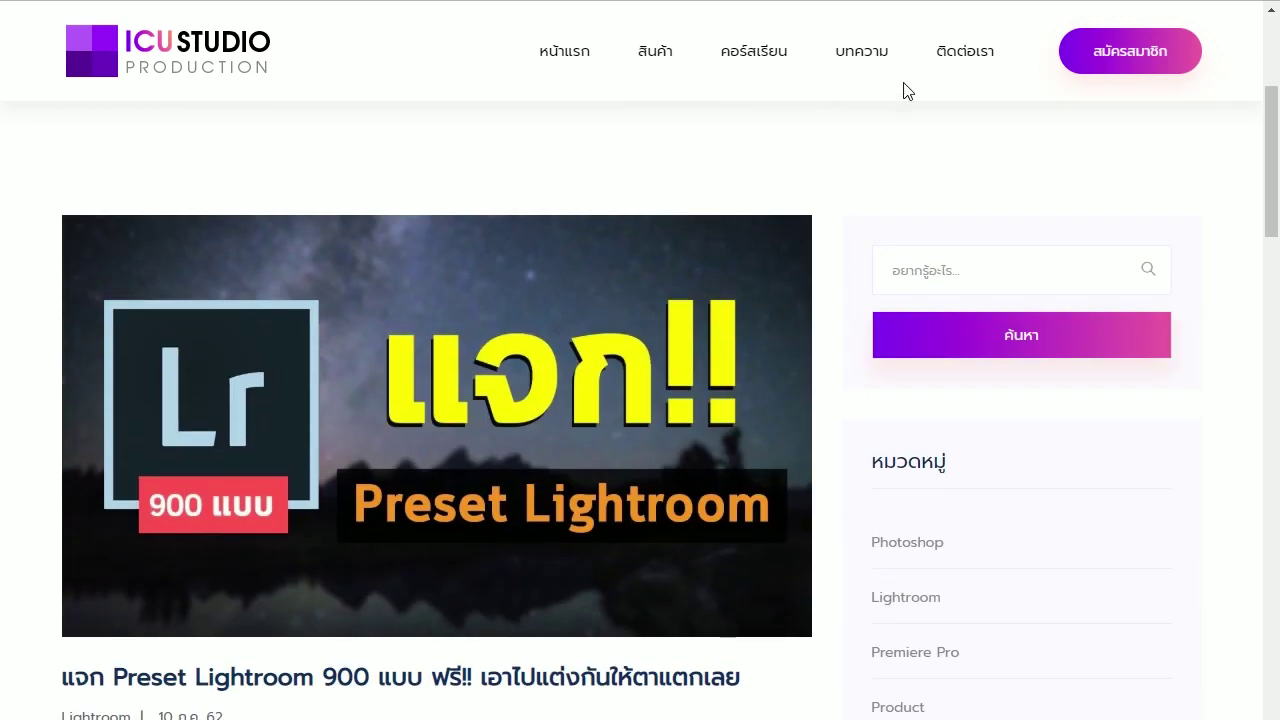
pyautogui.scroll(4, 655, 305)
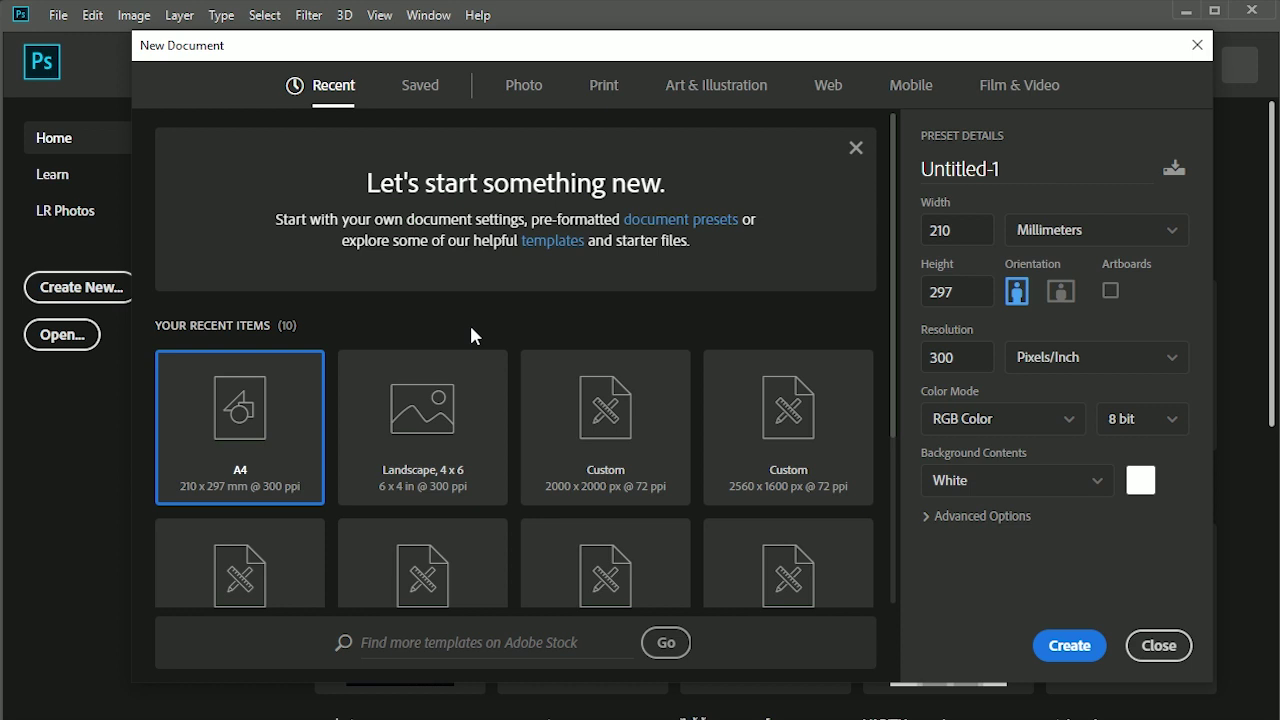
# - Create the A4 document Untitled-1, zoom out to see the whole page, and show the rulers
pyautogui.click(1060, 647)
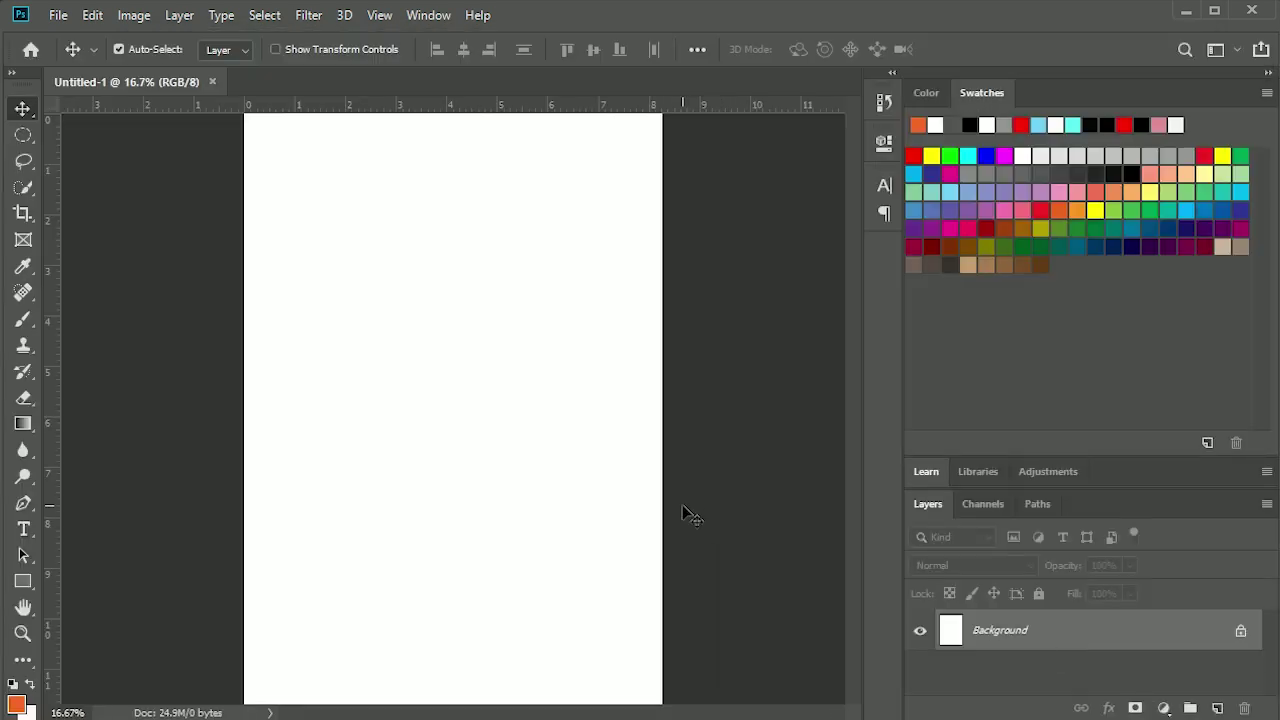
pyautogui.hotkey('ctrl', '-')
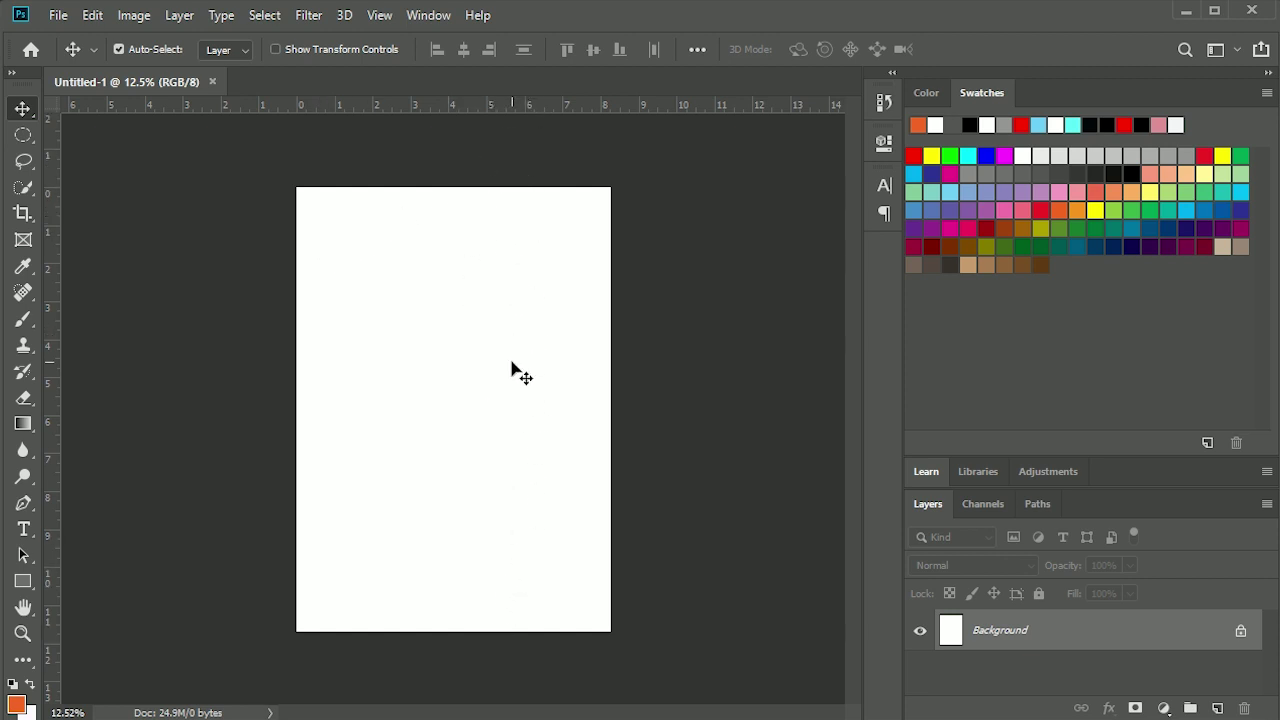
pyautogui.hotkey('ctrl', 'r')
pyautogui.hotkey('ctrl', 'r')
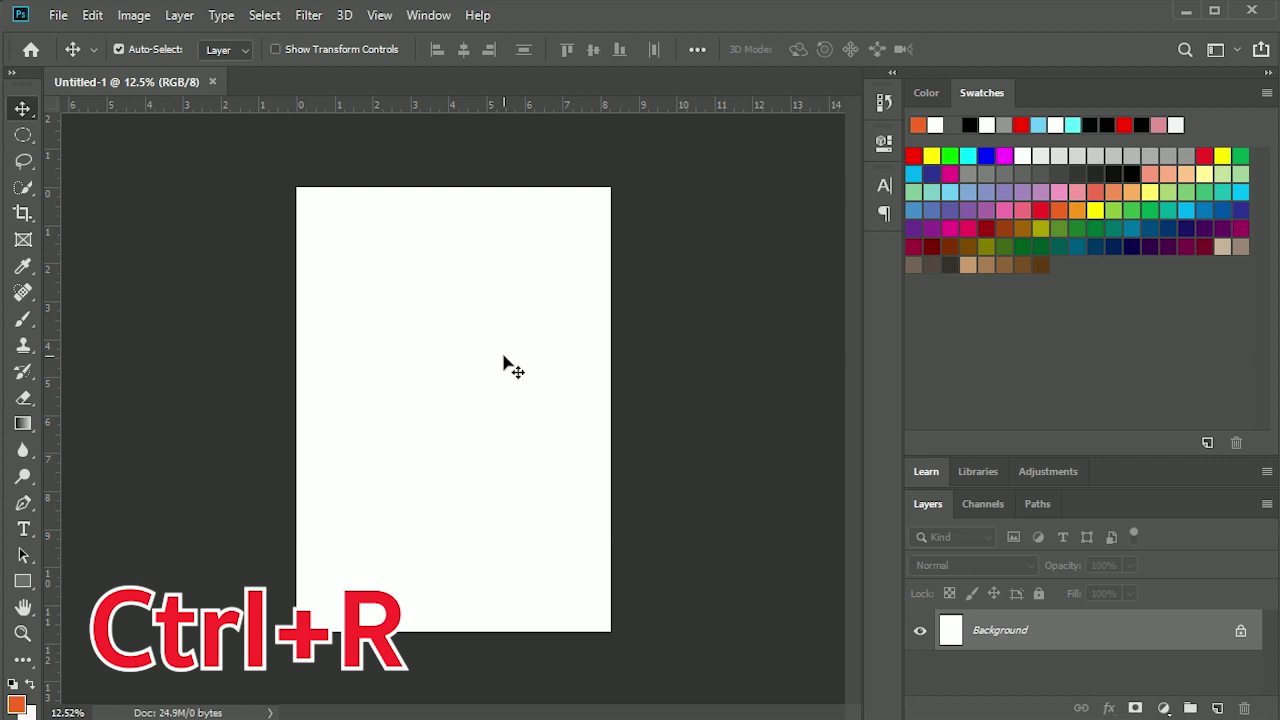
# - Add a vertical guide at about 5 inches and switch to the Rectangular Marquee Tool
pyautogui.moveTo(51, 334); pyautogui.dragTo(487, 333)
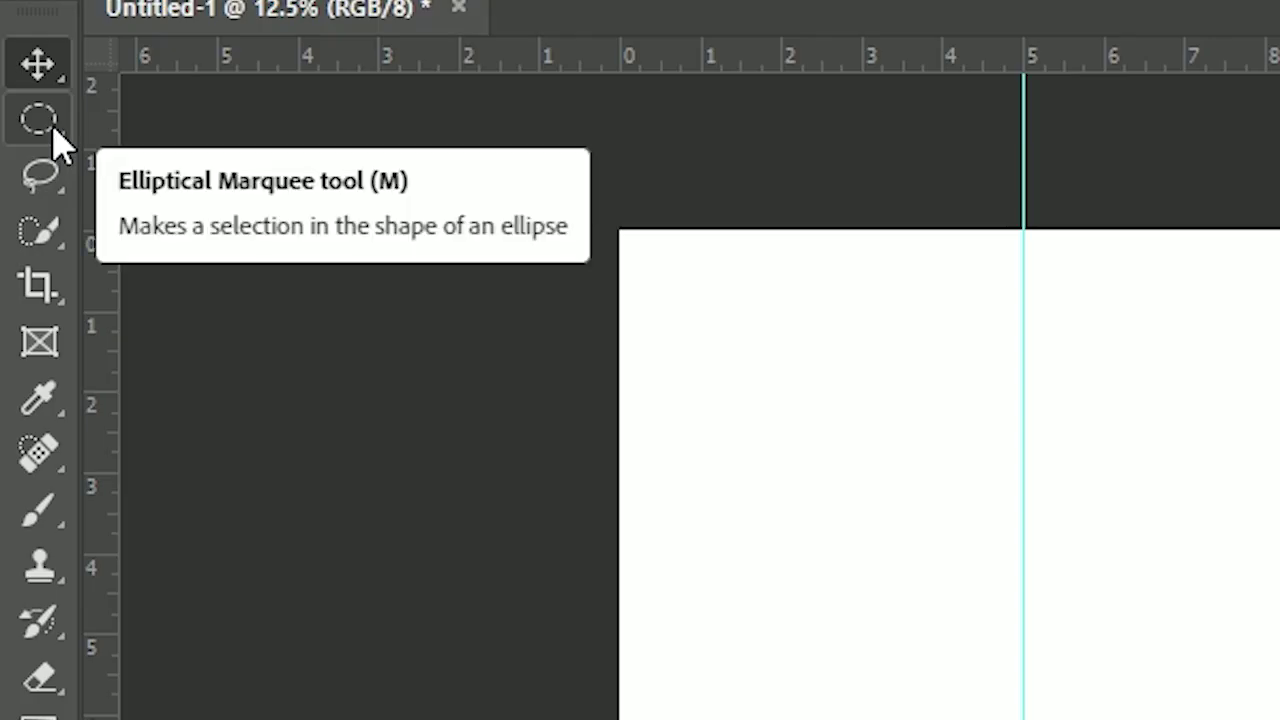
pyautogui.click(50, 128)
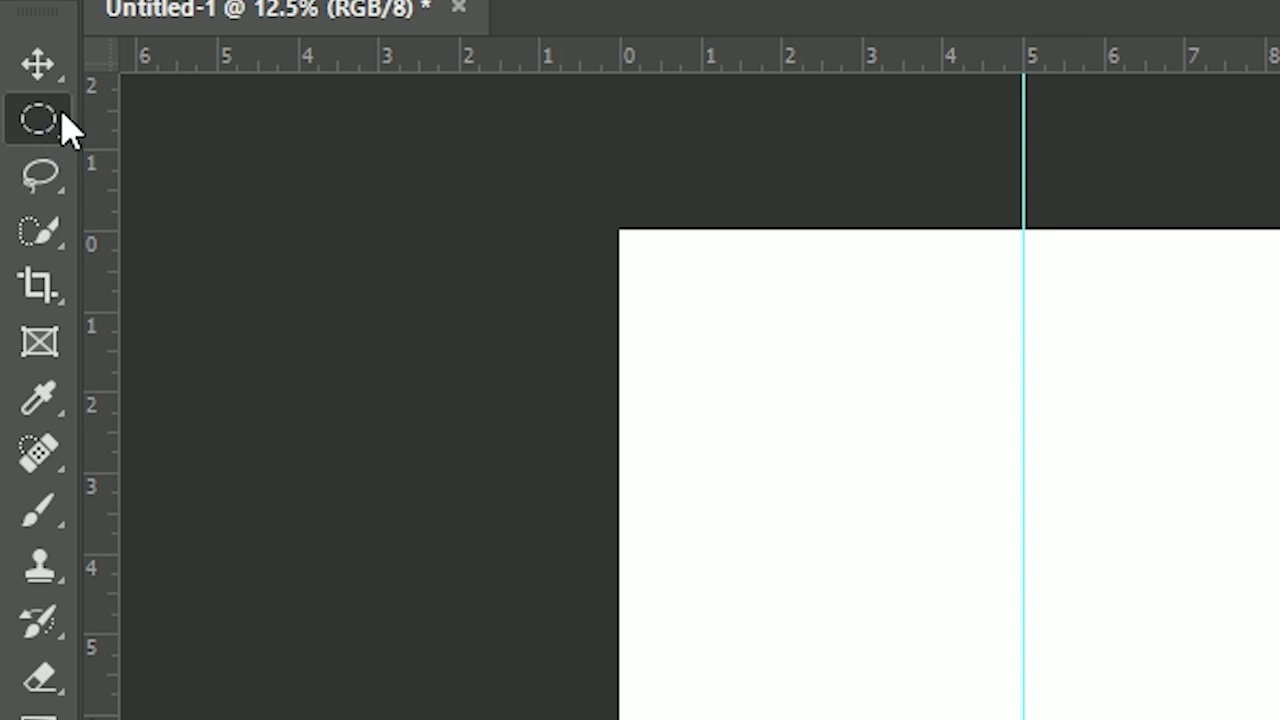
pyautogui.rightClick(46, 124)
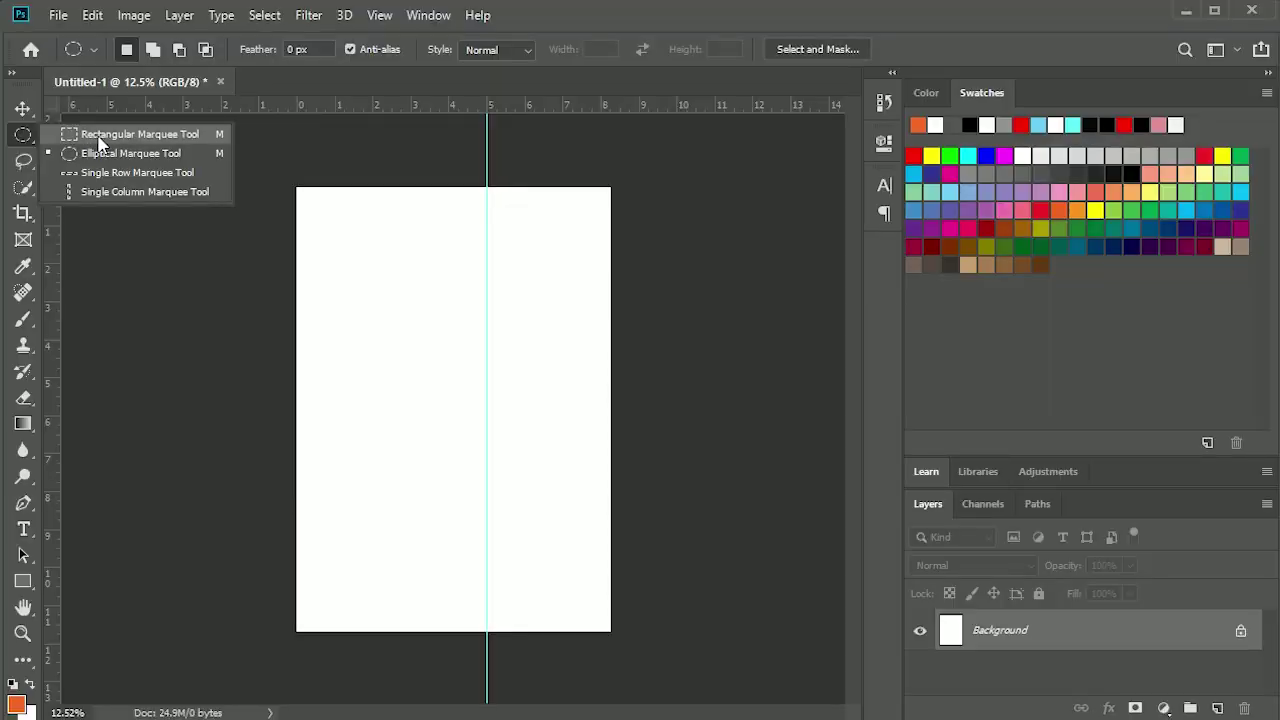
pyautogui.click(95, 134)
# - Fill the area right of the guide with an orange f36523 Solid Color layer
pyautogui.moveTo(612, 186); pyautogui.dragTo(519, 591)
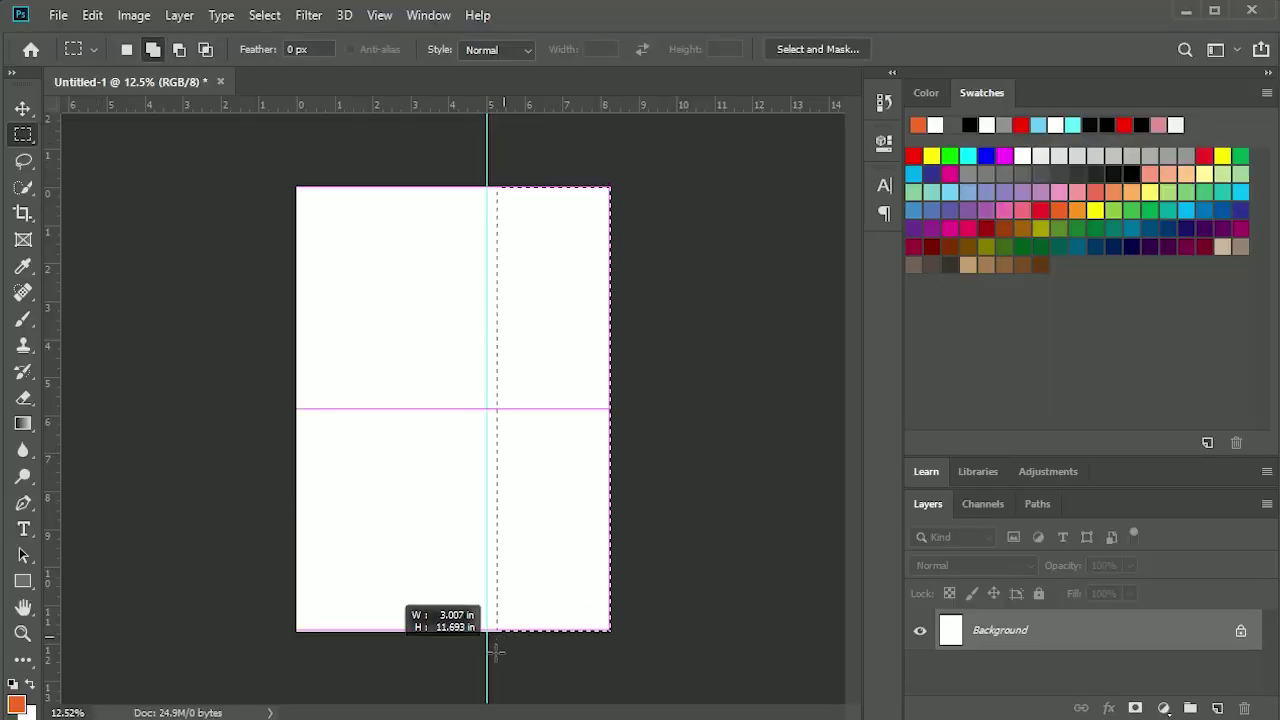
pyautogui.moveTo(519, 591); pyautogui.dragTo(490, 648)
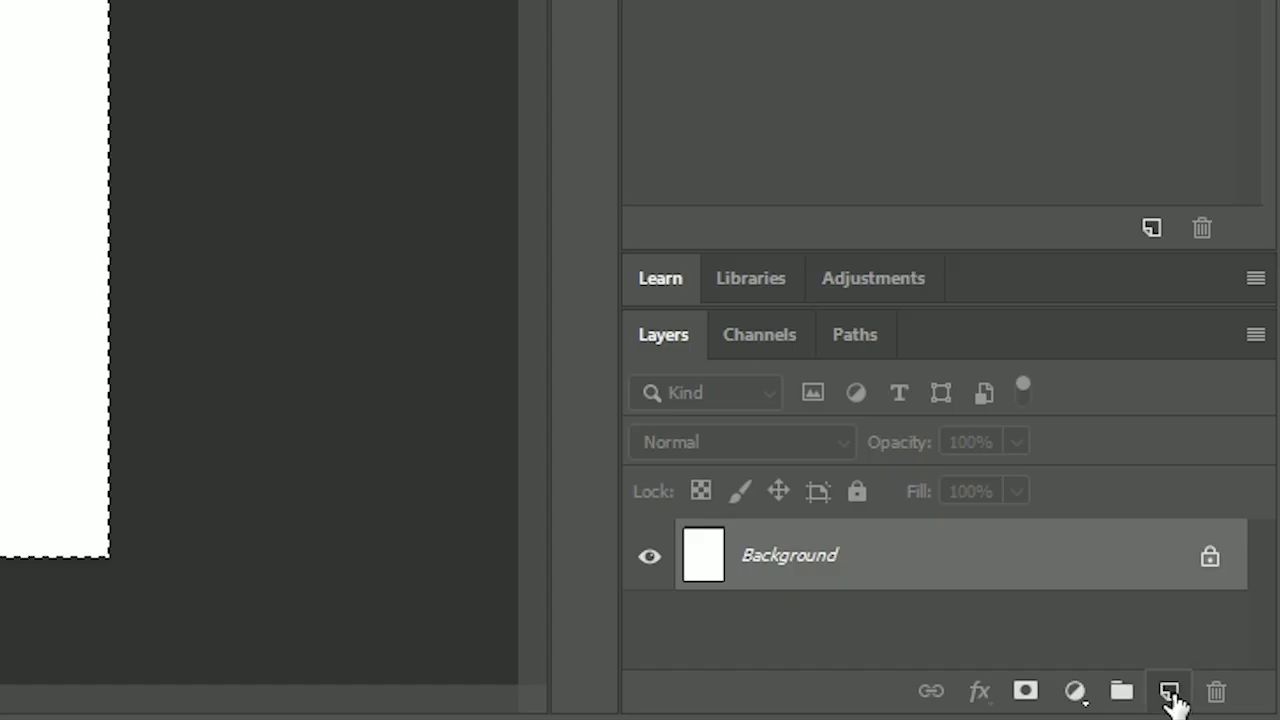
pyautogui.click(1218, 709)
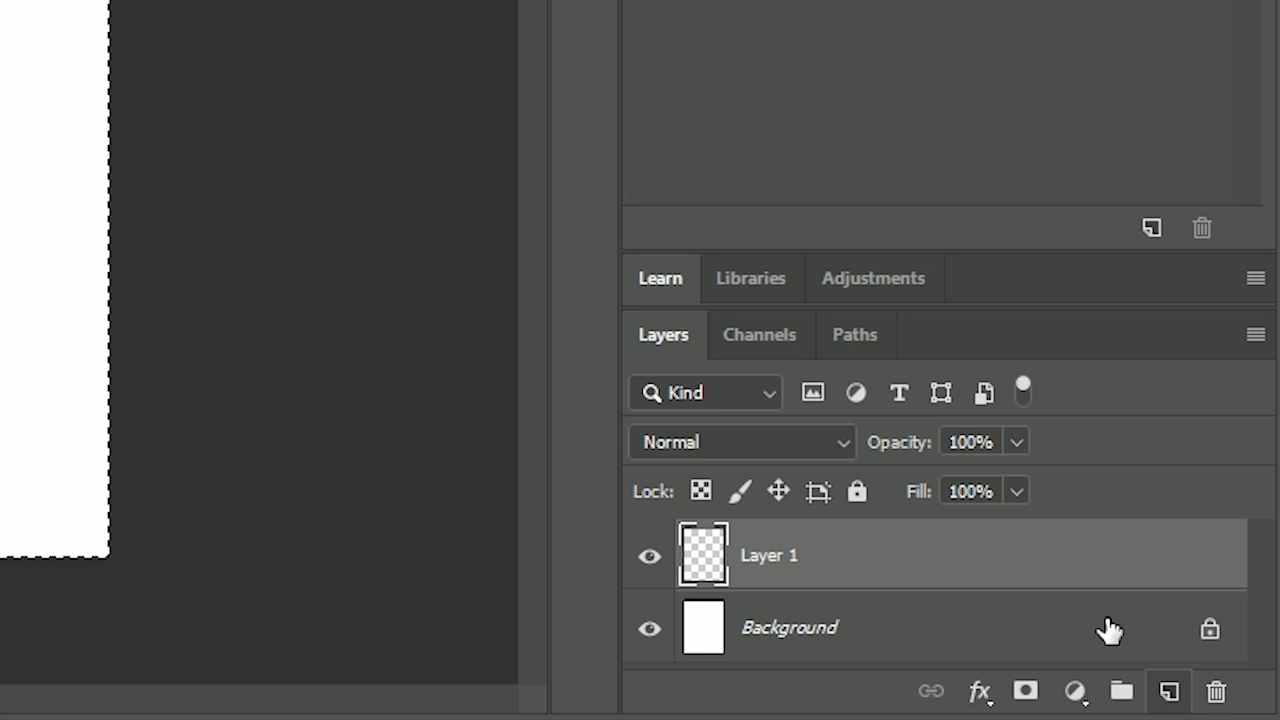
pyautogui.click(1077, 691)
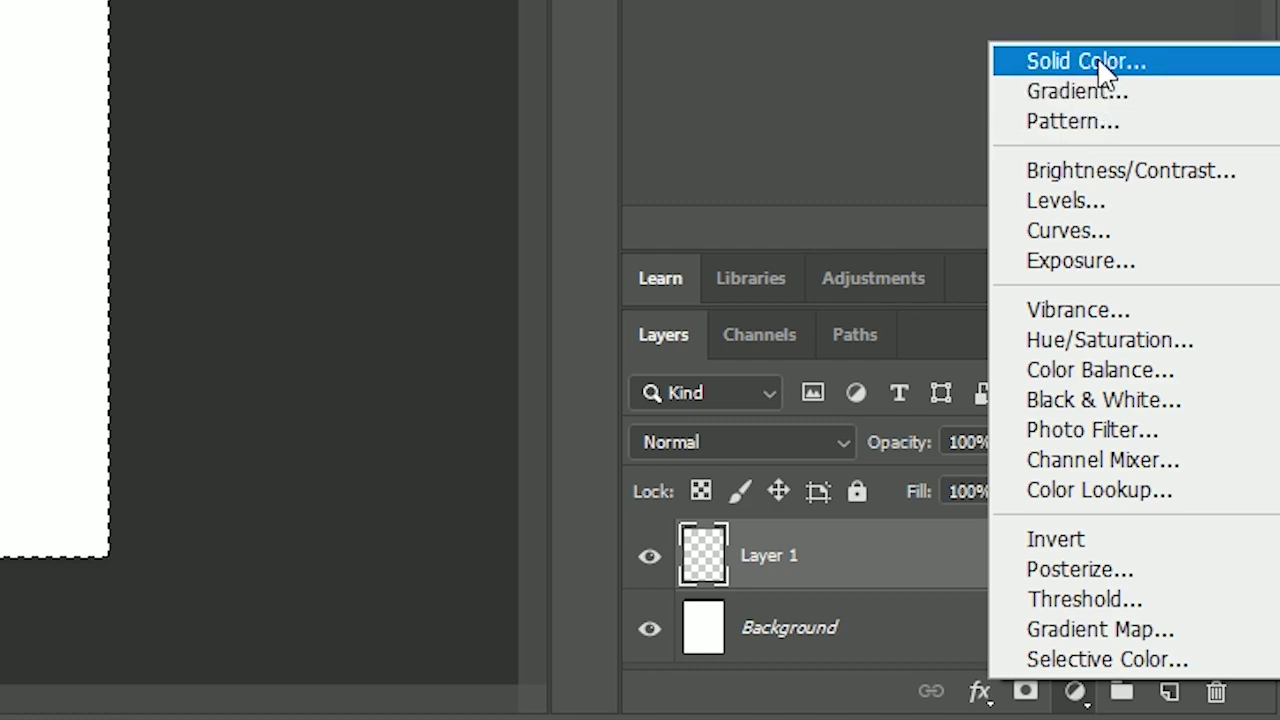
pyautogui.click(1170, 347)
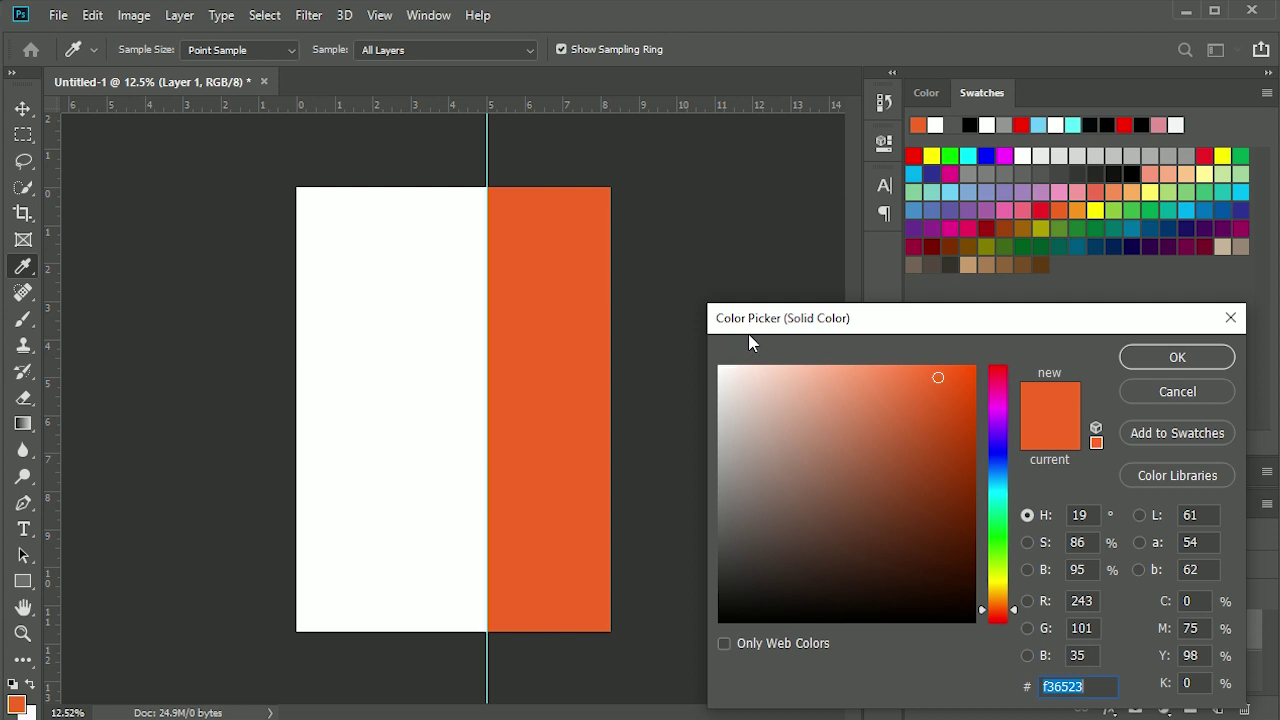
pyautogui.moveTo(781, 320); pyautogui.dragTo(706, 260)
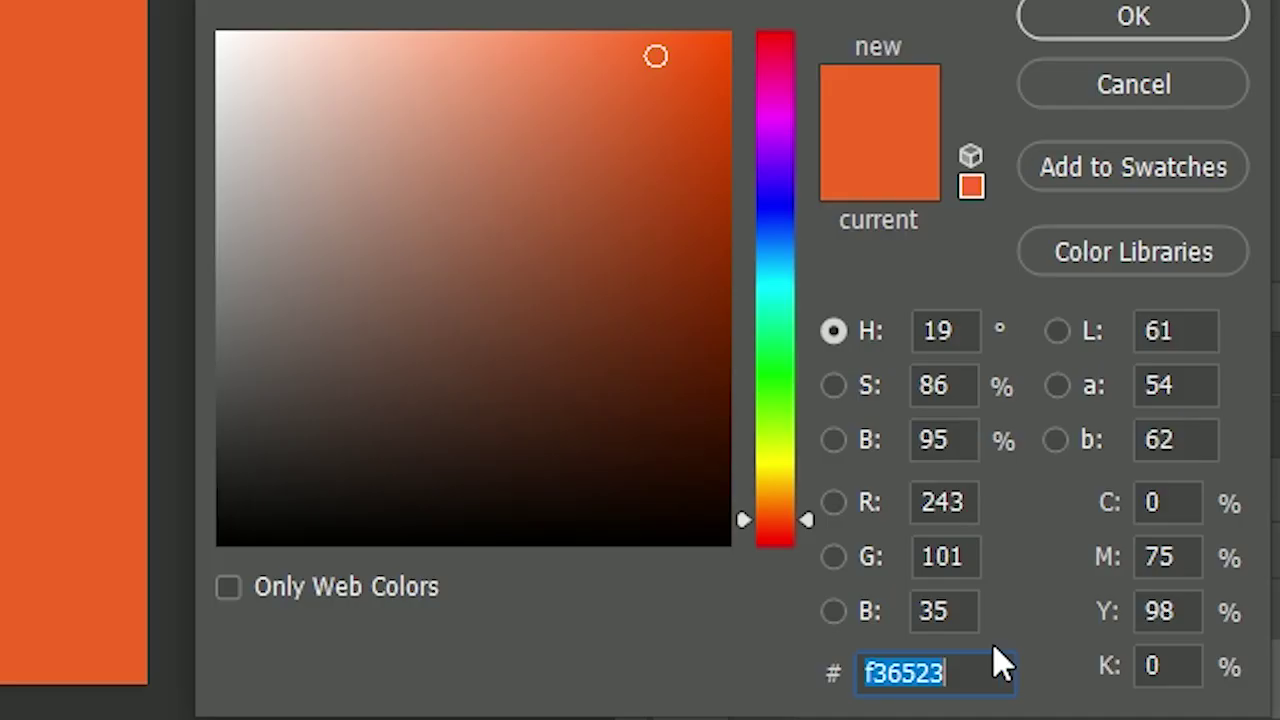
pyautogui.click(1007, 621)
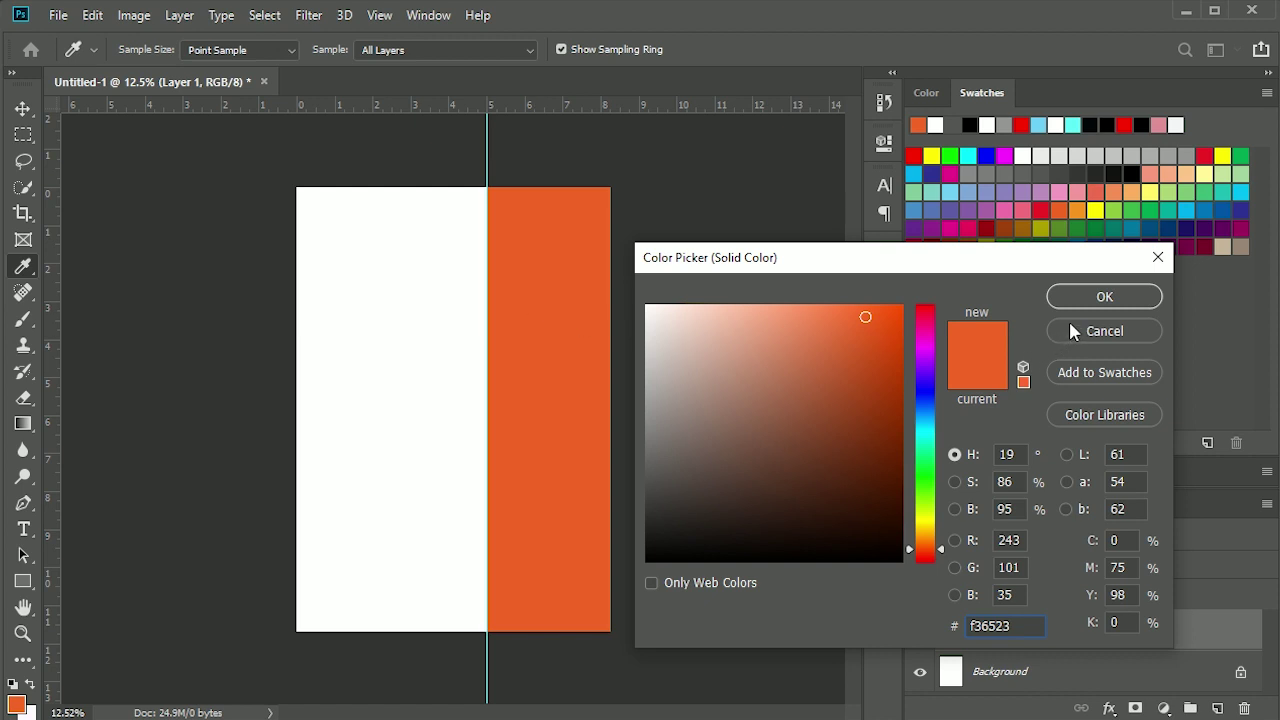
pyautogui.click(1083, 300)
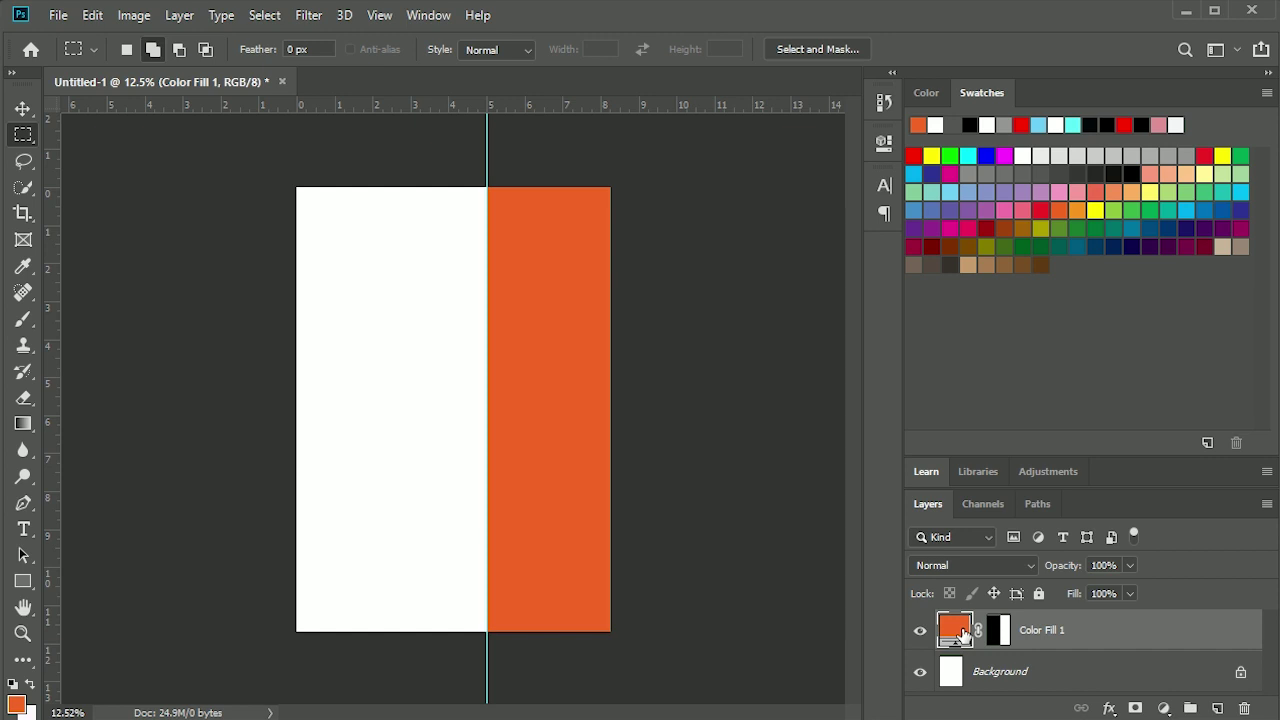
# - Preview green on Color Fill 1, keep orange, and add a guide at 6.645 in
pyautogui.doubleClick(965, 632)
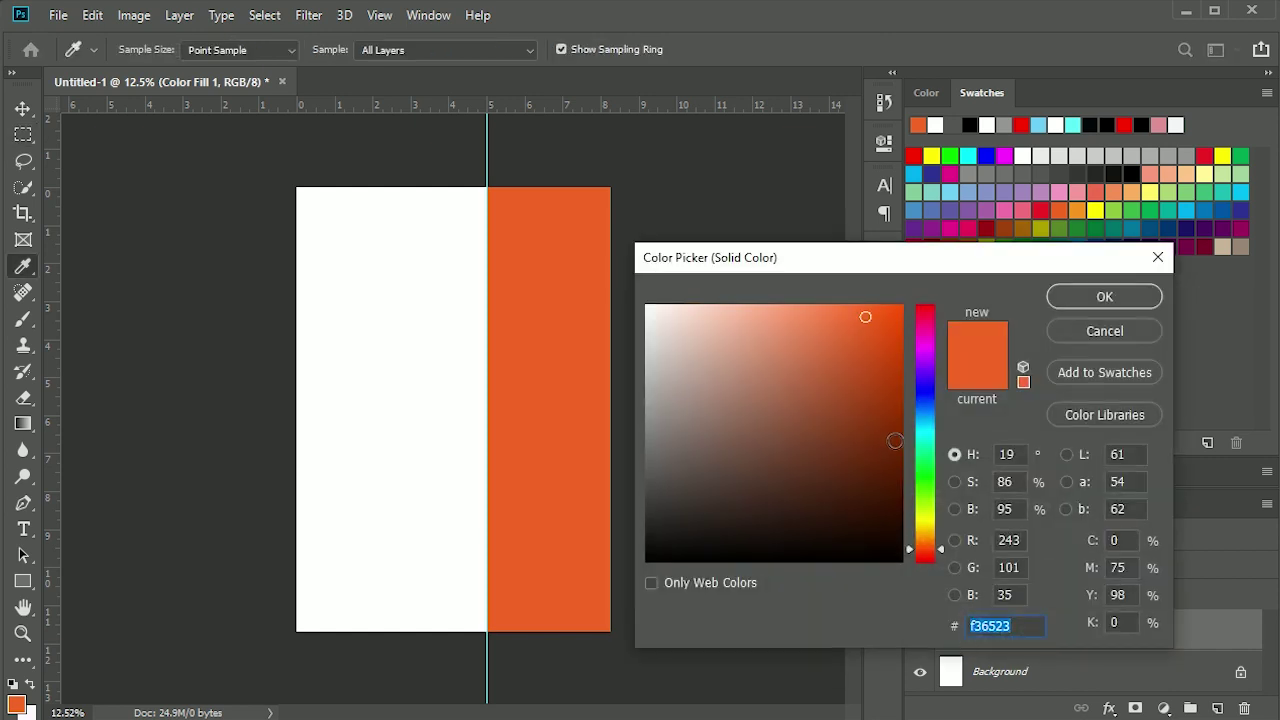
pyautogui.click(924, 474)
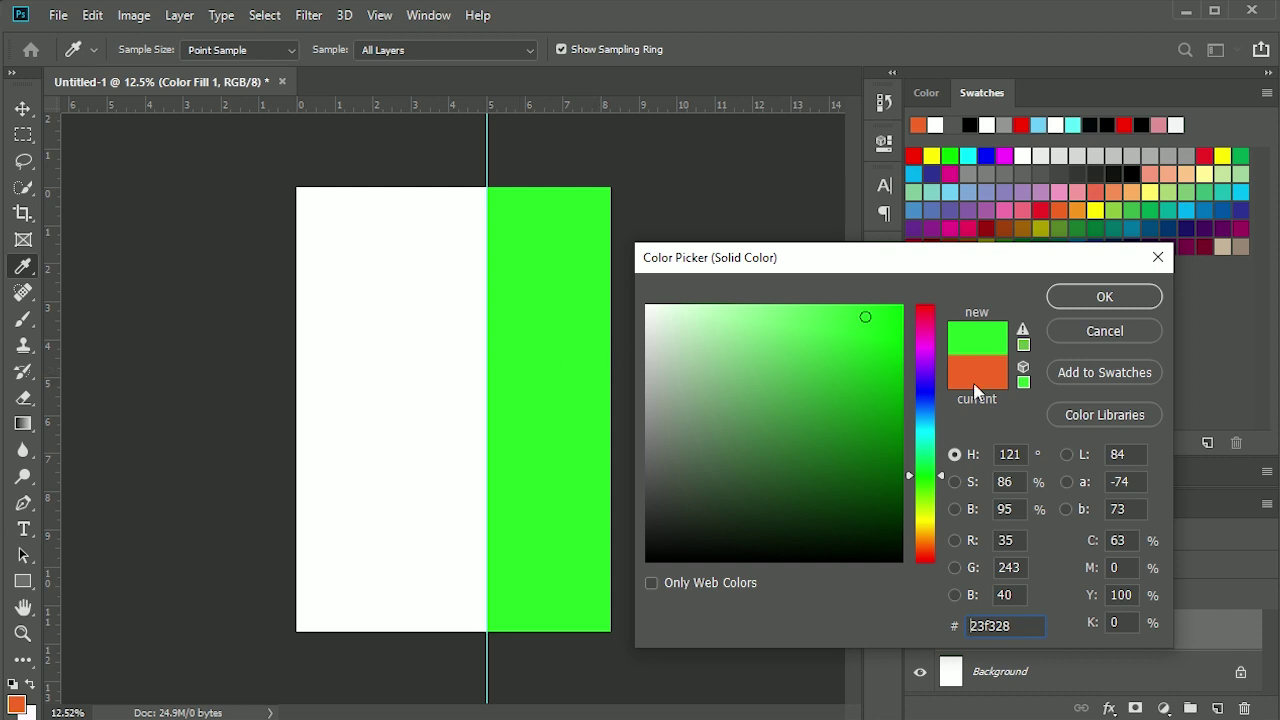
pyautogui.click(1110, 334)
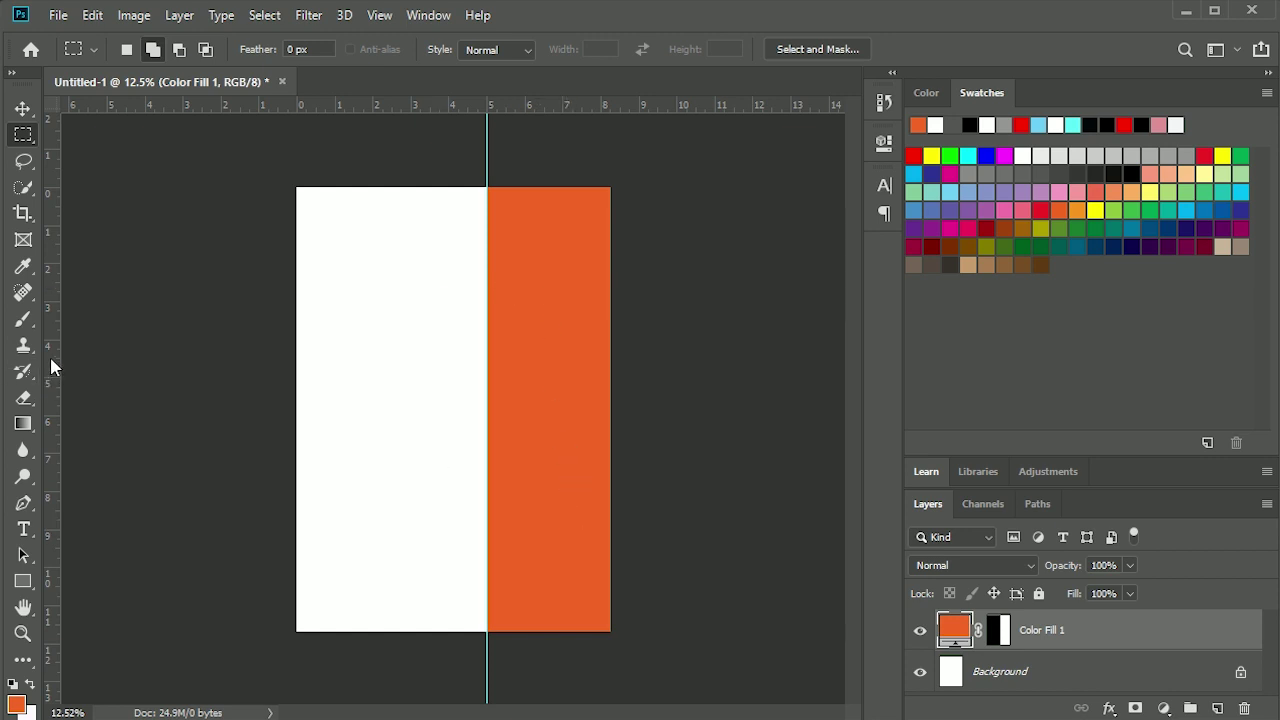
pyautogui.moveTo(49, 350); pyautogui.dragTo(550, 346)
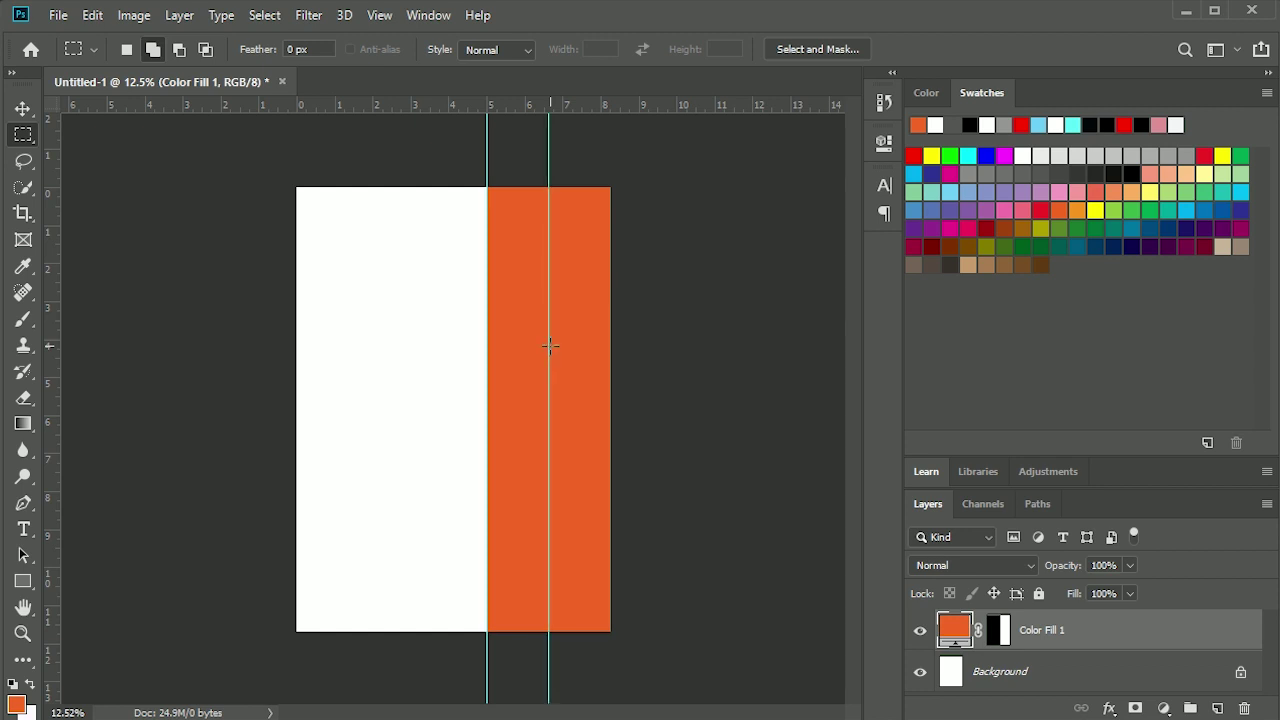
# - Add a guide and fill the middle block between guides with grey b7b7b7 as Color Fill 2
pyautogui.moveTo(54, 301); pyautogui.dragTo(357, 305)
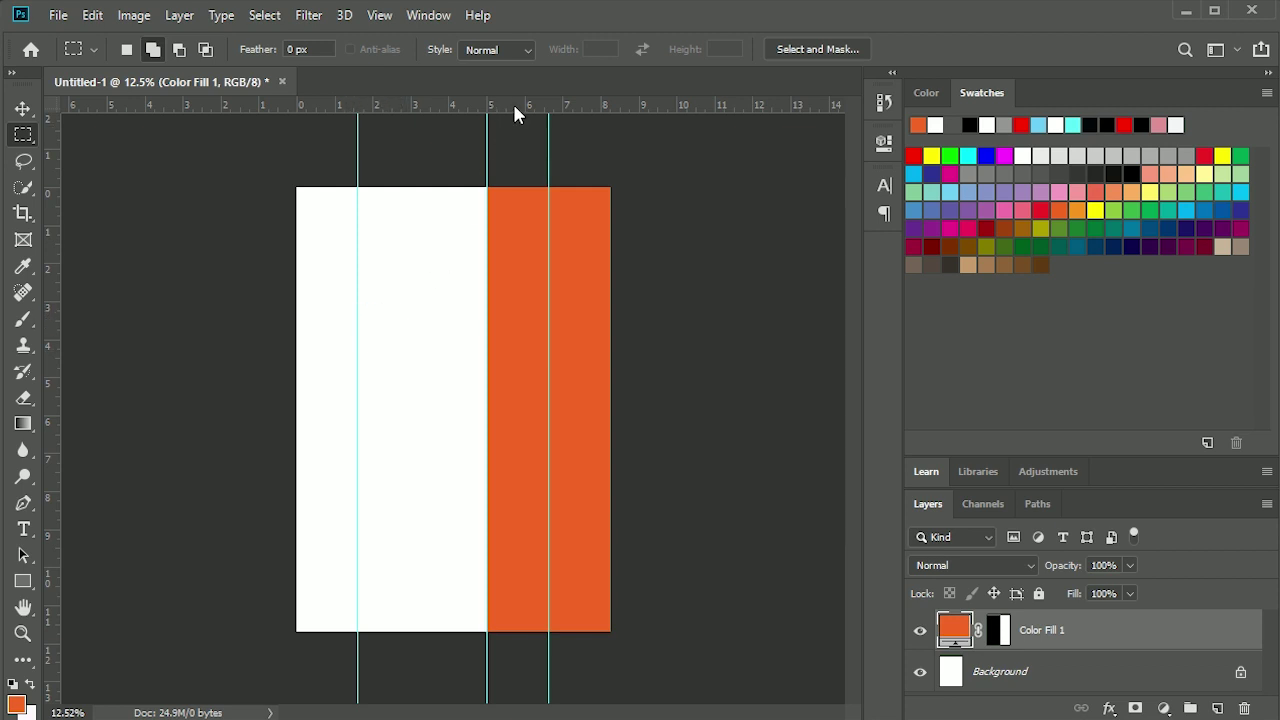
pyautogui.click(1218, 709)
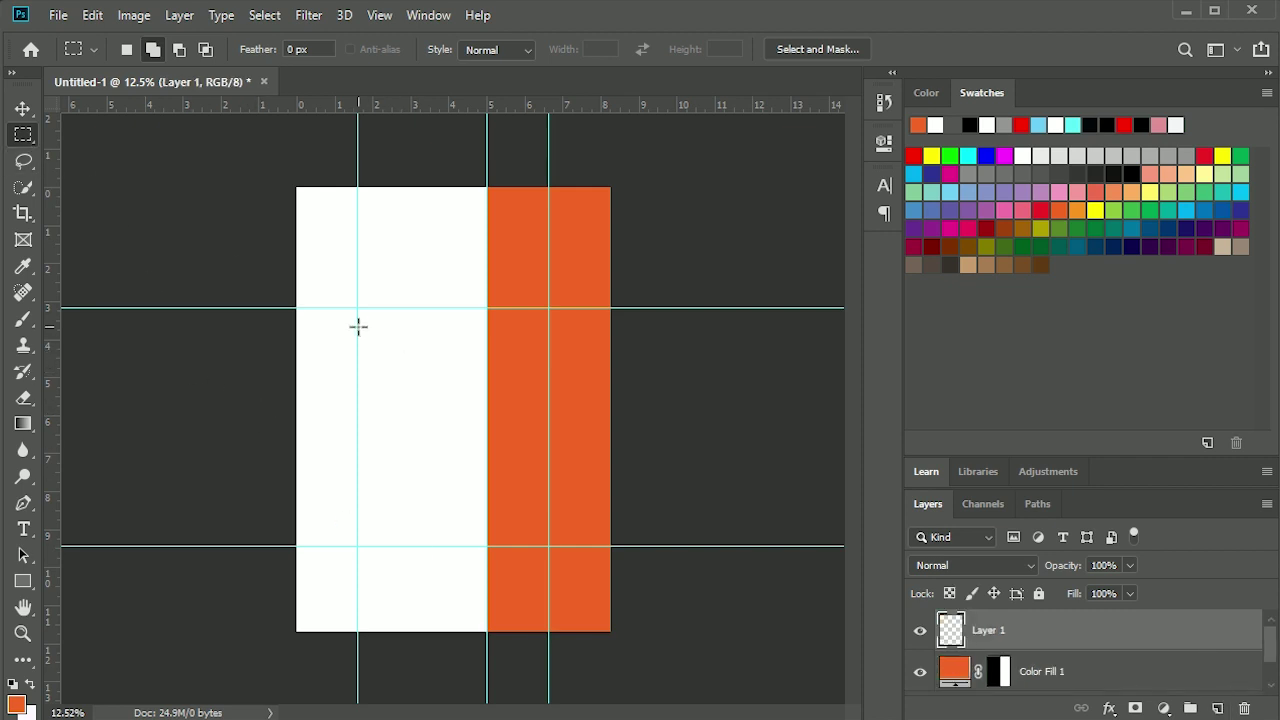
pyautogui.moveTo(358, 308); pyautogui.dragTo(548, 546)
pyautogui.click(1164, 708)
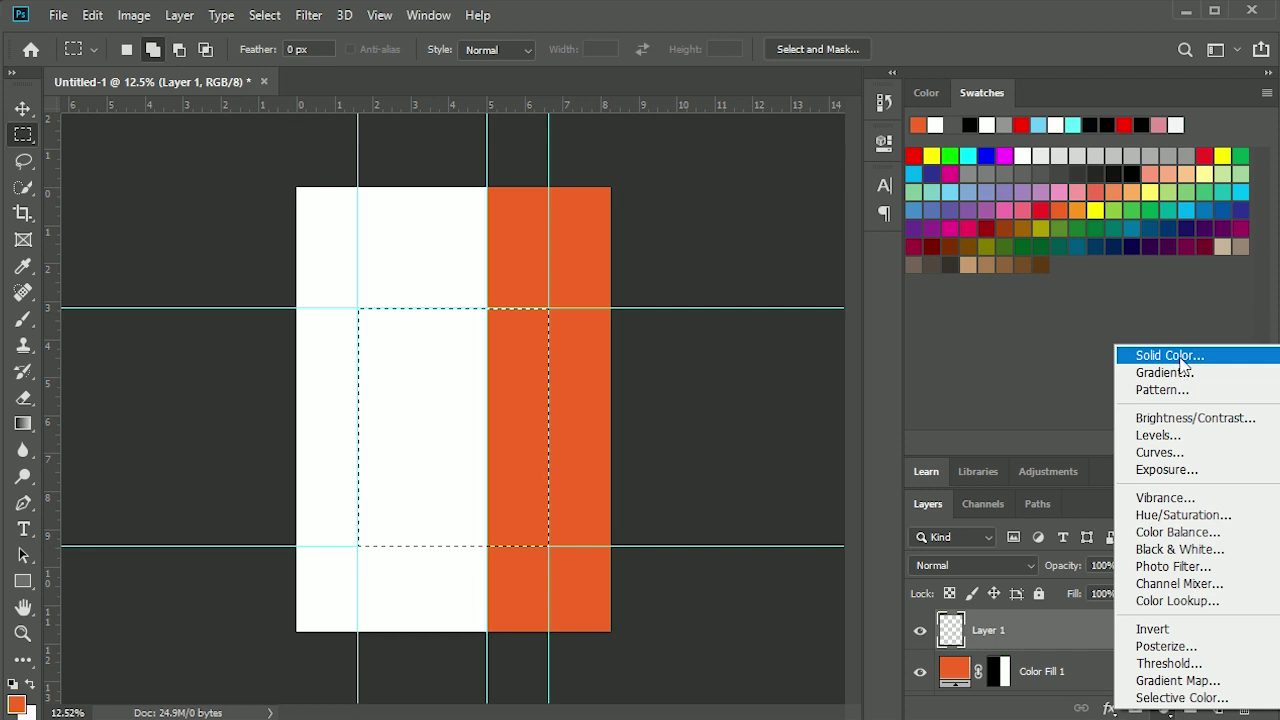
pyautogui.click(1170, 356)
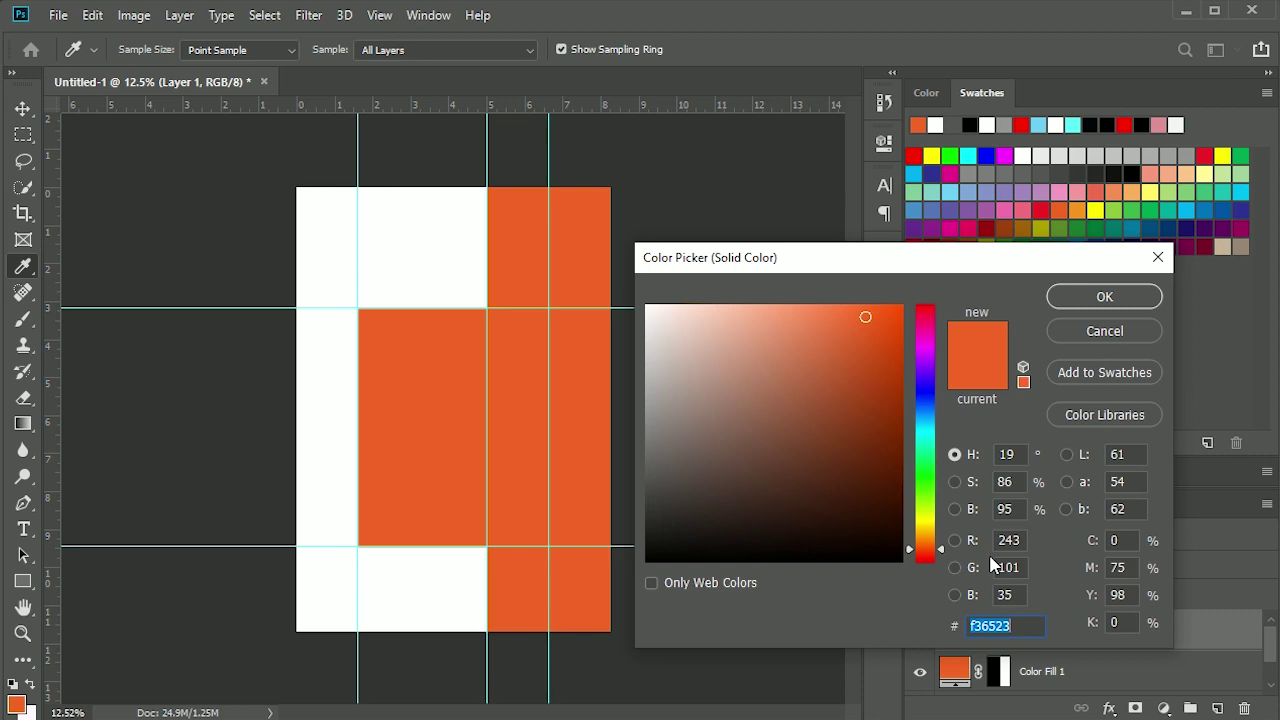
pyautogui.write('b7b7b7')
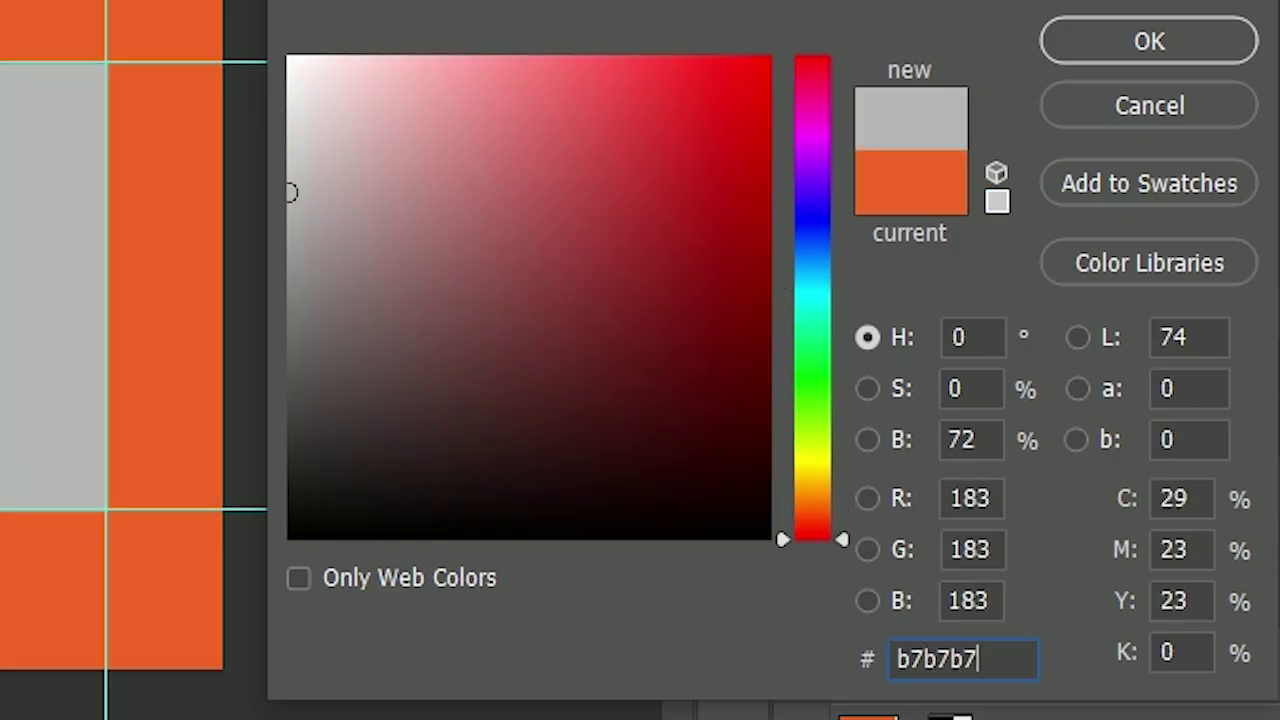
pyautogui.click(1081, 52)
pyautogui.scroll(2, 453, 372)
pyautogui.scroll(-2, 453, 372)
pyautogui.scroll(1, 453, 372)
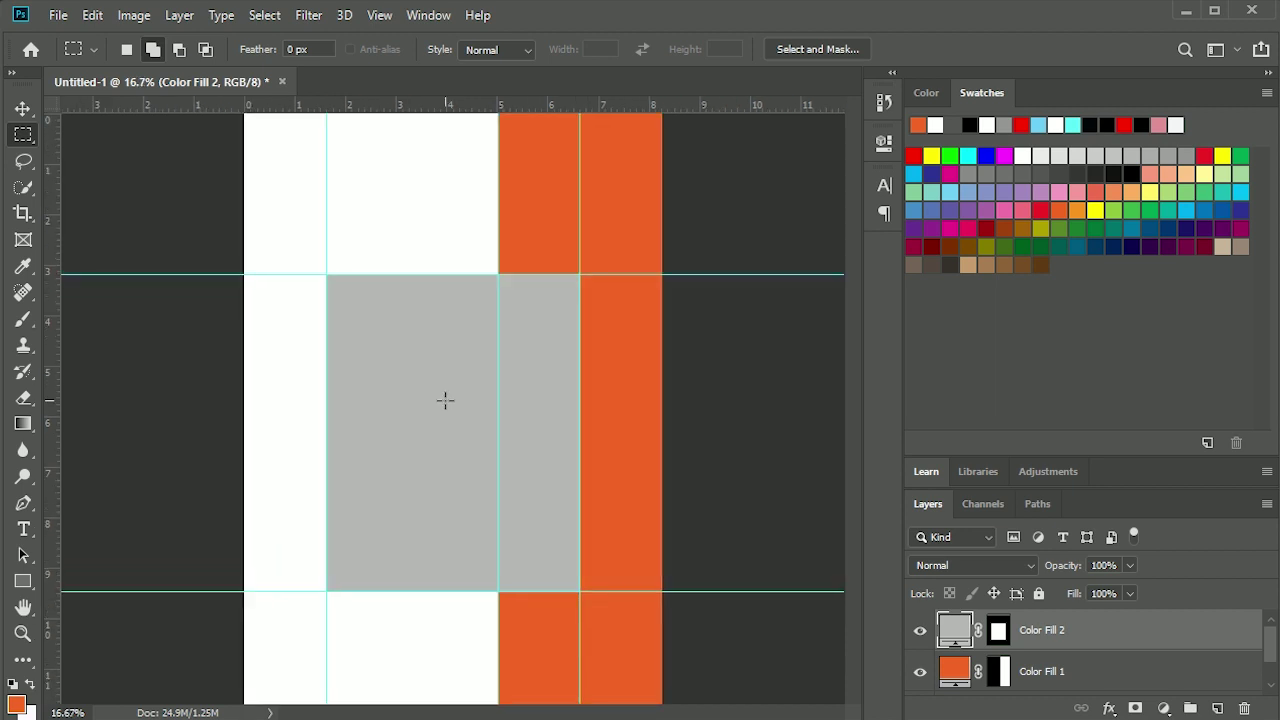
pyautogui.scroll(-1, 445, 400)
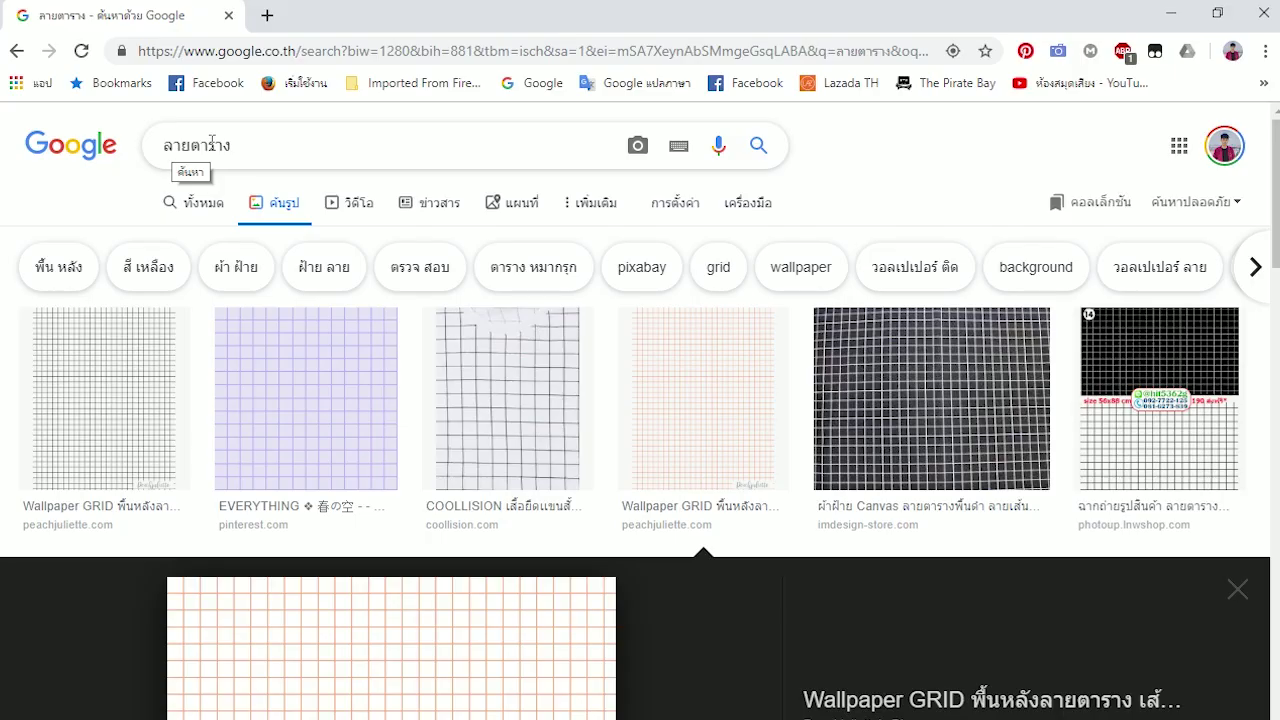
# - Copy the orange-line Wallpaper GRID image from Google Images and return to Photoshop
pyautogui.scroll(-2, 291, 200)
pyautogui.scroll(-2, 486, 520)
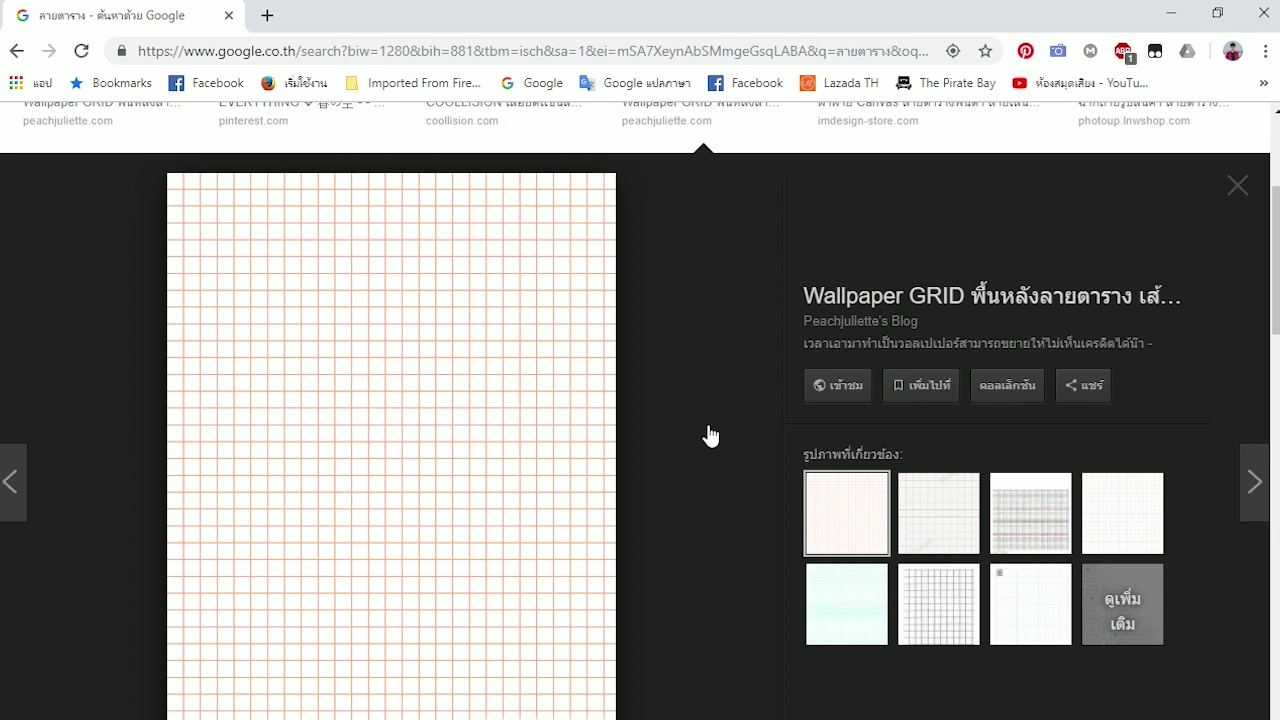
pyautogui.scroll(1, 710, 436)
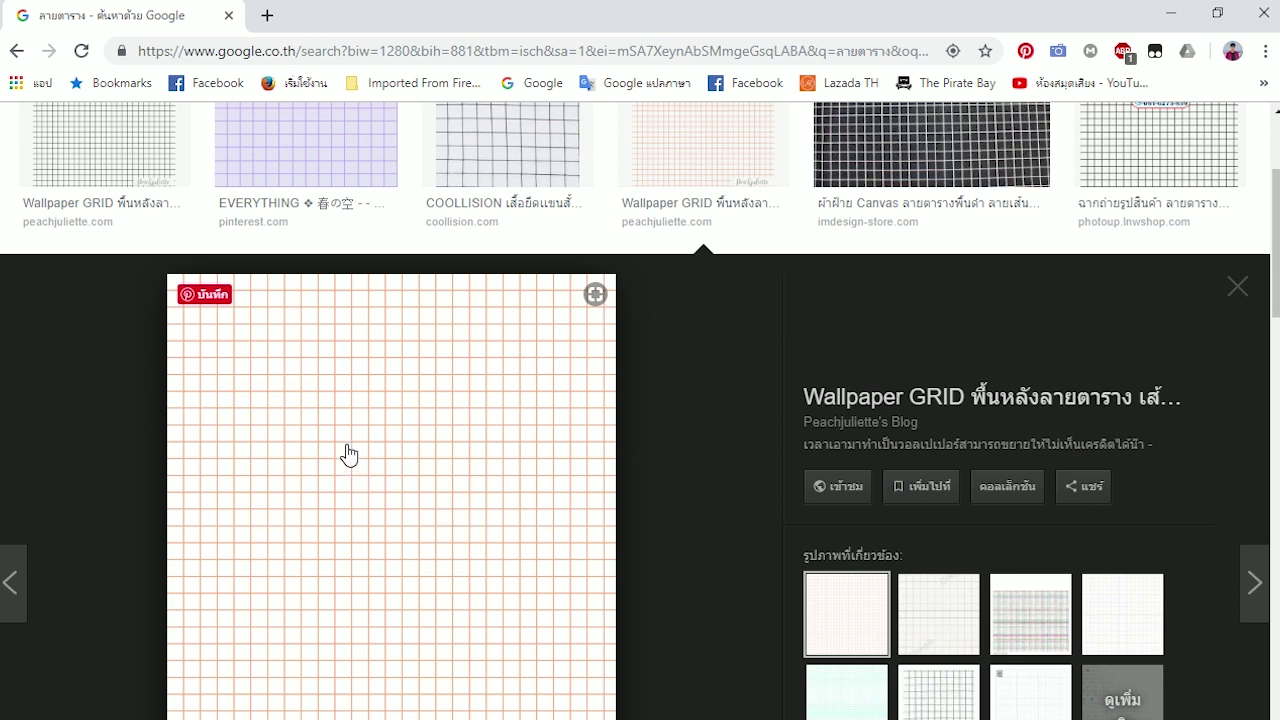
pyautogui.rightClick(348, 455)
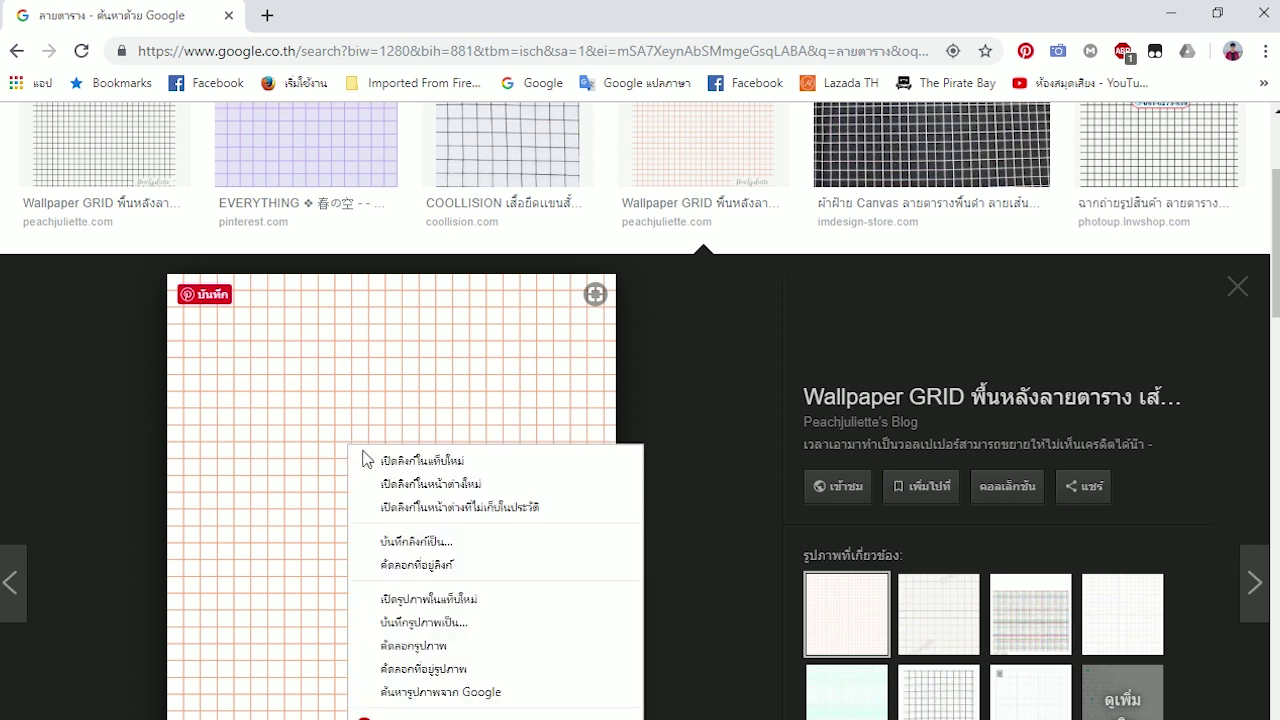
pyautogui.click(433, 646)
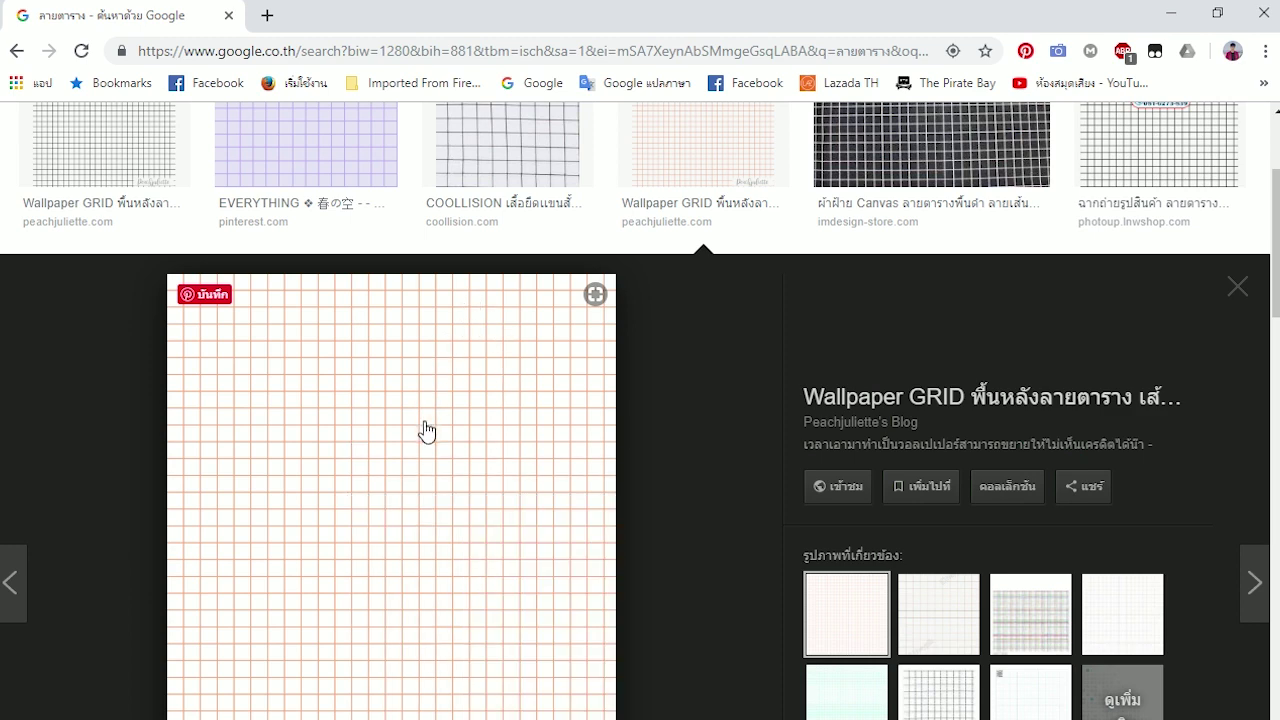
pyautogui.hotkey('alt', 'Tab')
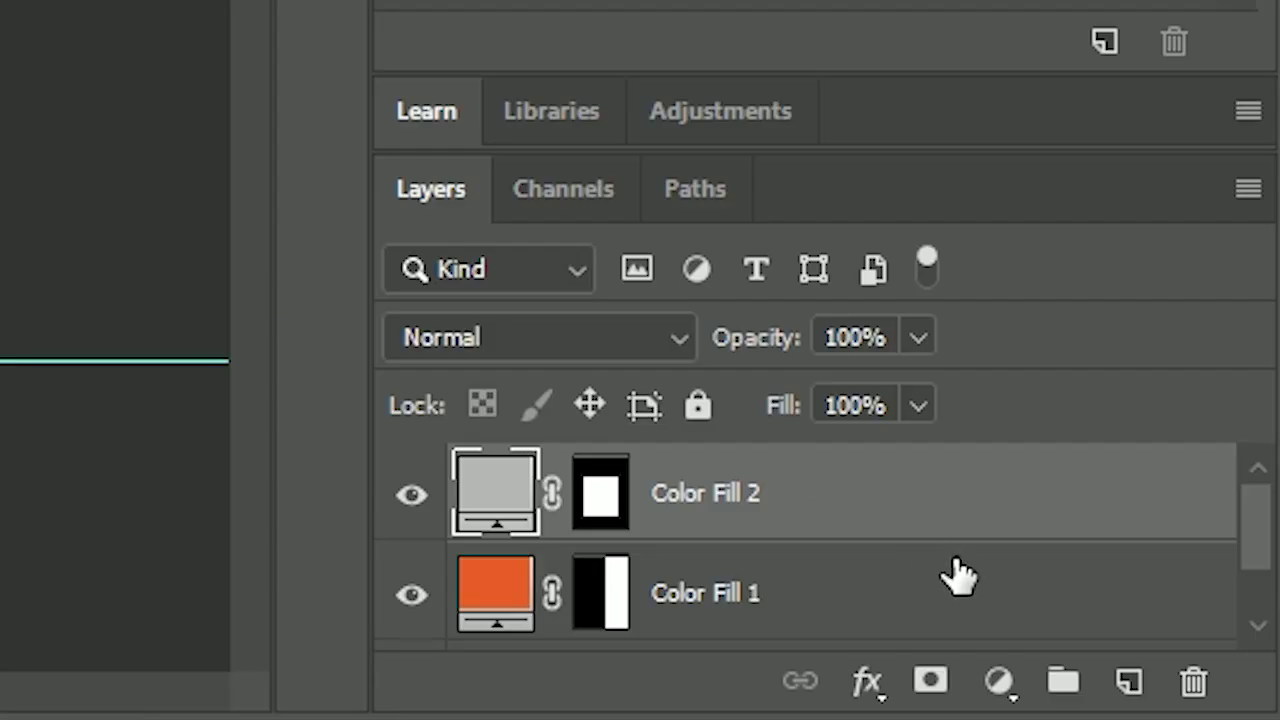
# - Paste the copied grid image as Layer 1 just above the Background layer
pyautogui.scroll(-1, 1100, 660)
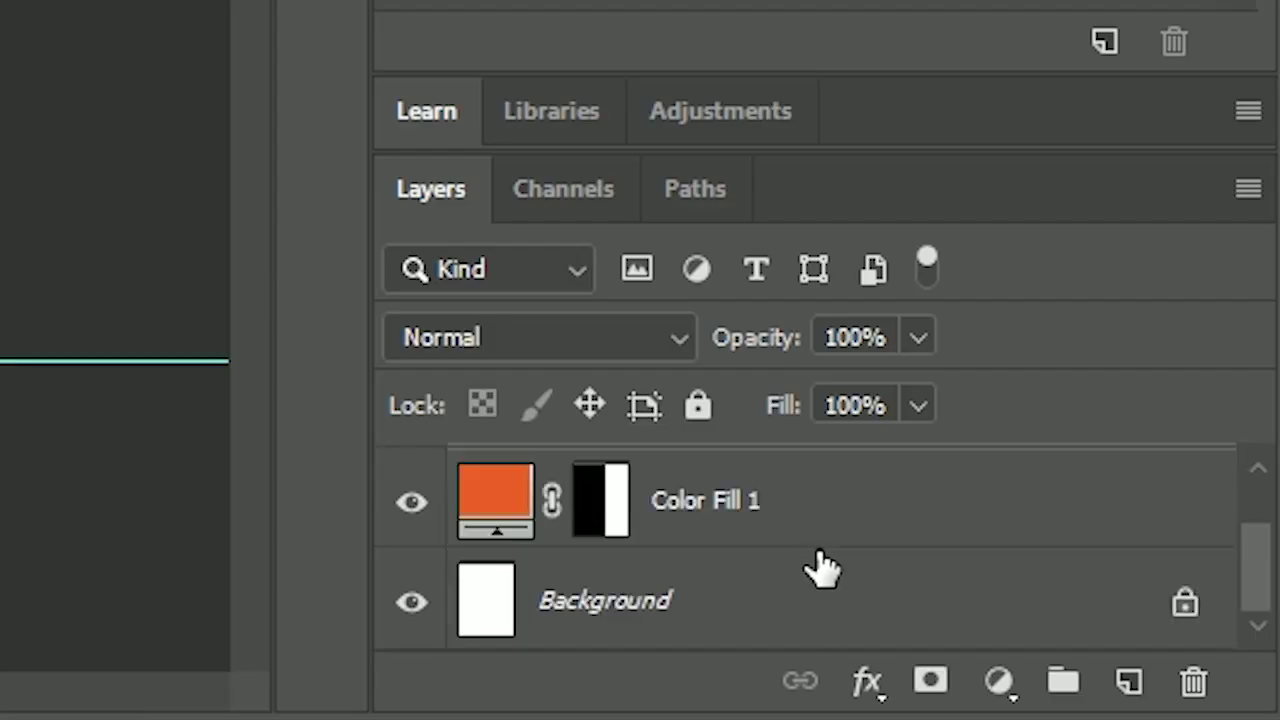
pyautogui.click(617, 614)
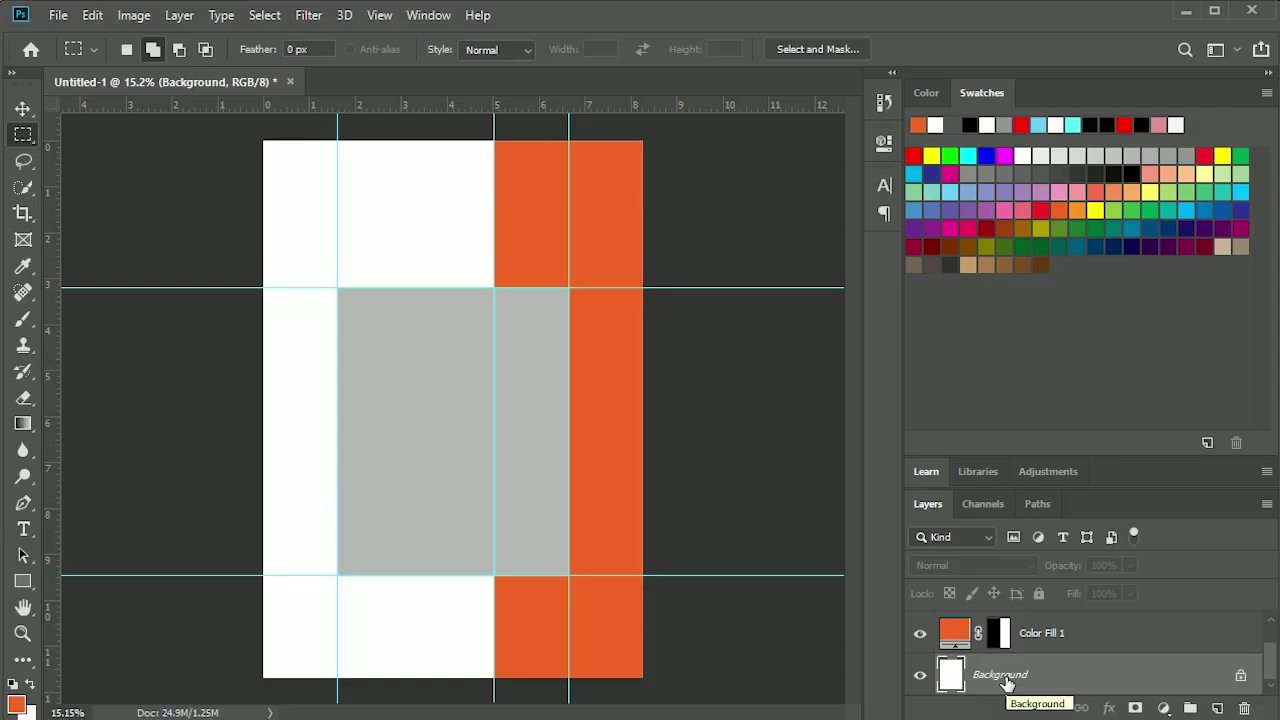
pyautogui.hotkey('ctrl', 'v')
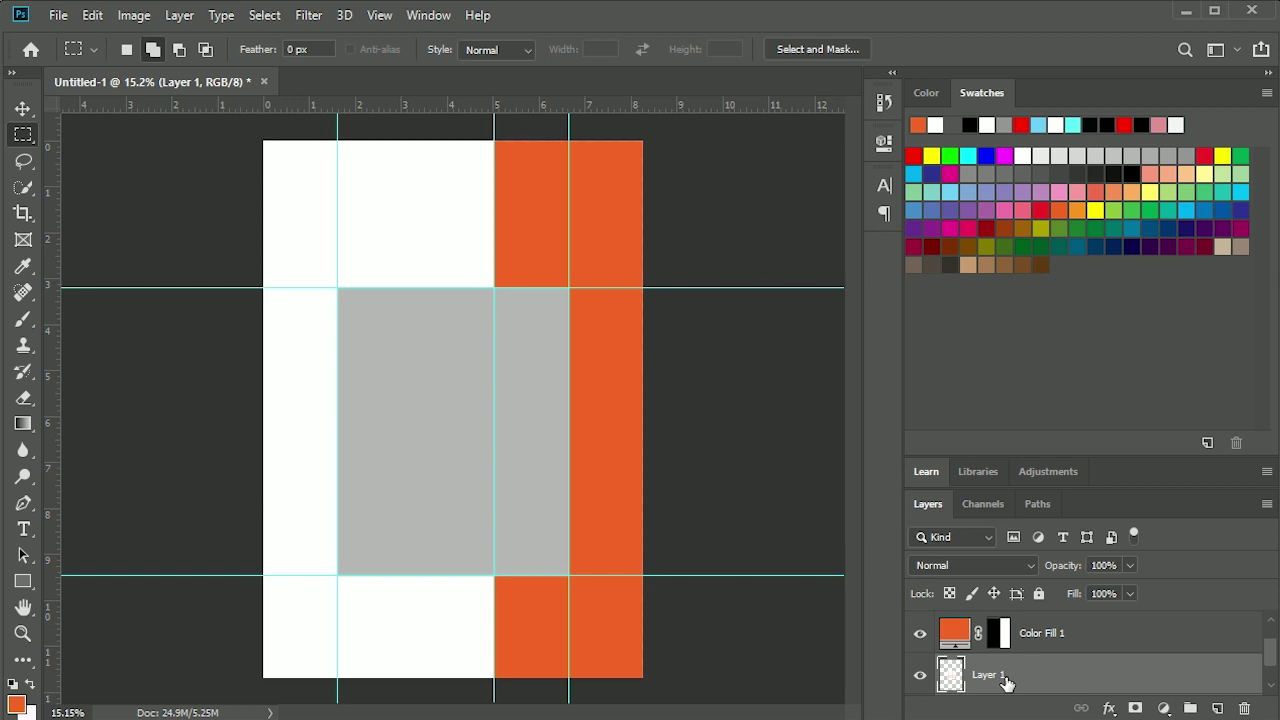
# - Scale the grid layer to about 437.48% and position it to cover the page
pyautogui.hotkey('ctrl', 't')
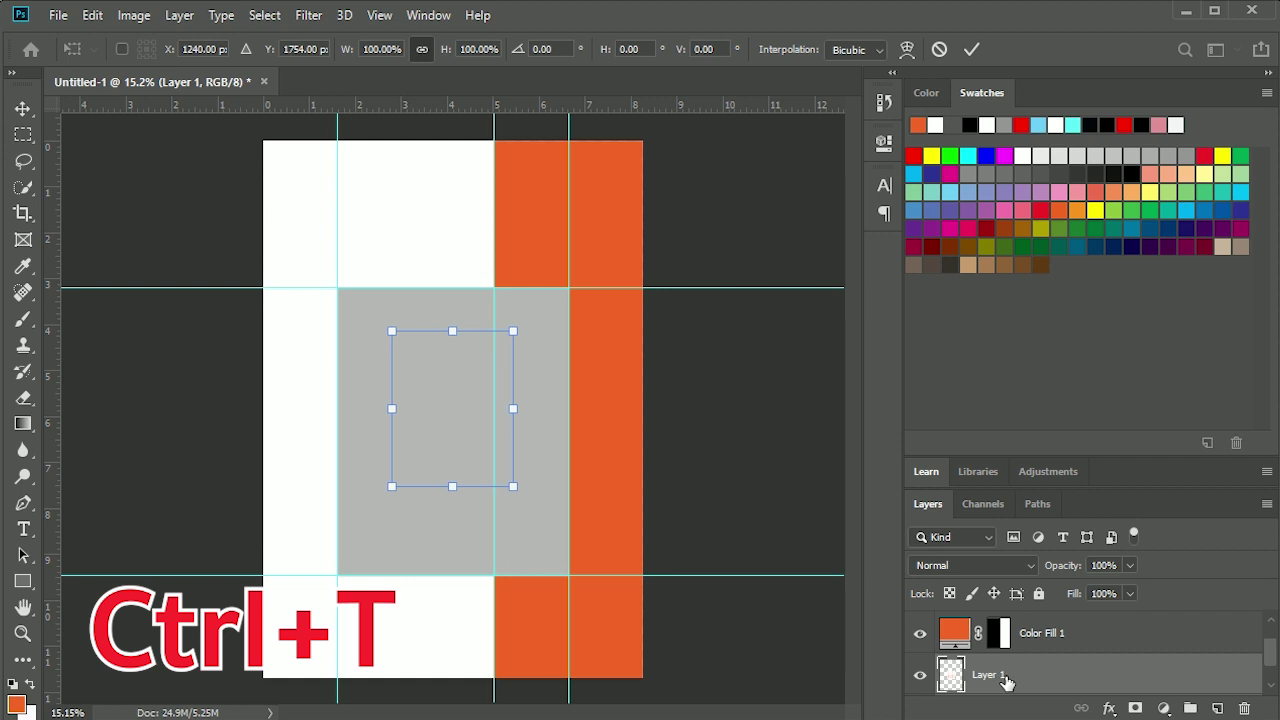
pyautogui.moveTo(514, 332)
pyautogui.mouseDown()
pyautogui.moveTo(531, 307)
pyautogui.moveTo(486, 380)
pyautogui.moveTo(629, 243)
pyautogui.moveTo(562, 297)
pyautogui.moveTo(537, 297)
pyautogui.moveTo(471, 386)
pyautogui.mouseUp()
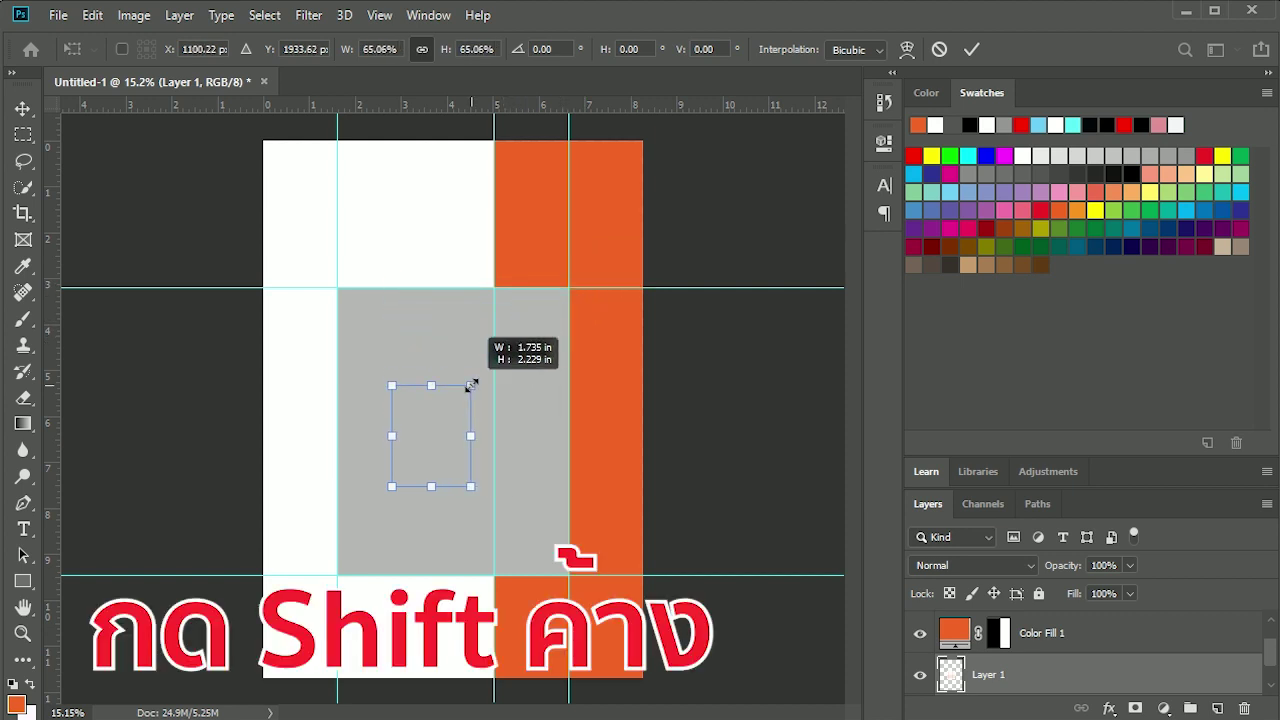
pyautogui.moveTo(471, 386); pyautogui.dragTo(658, 173)
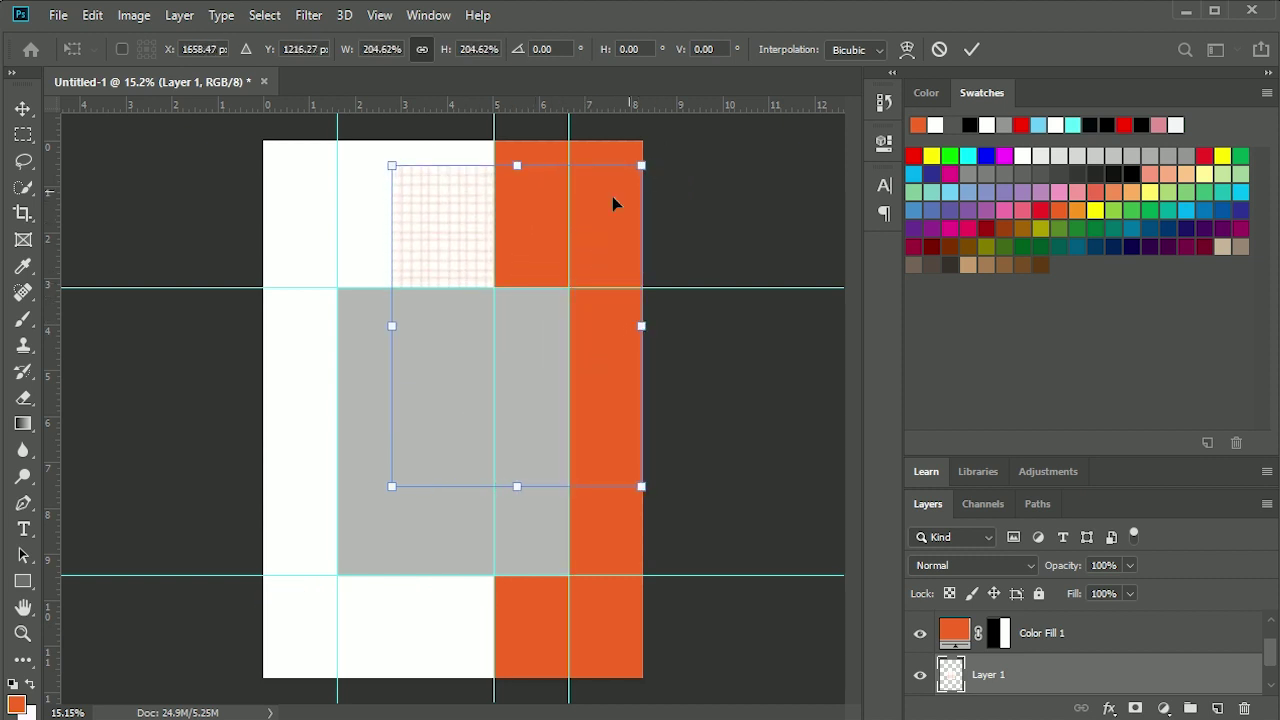
pyautogui.moveTo(474, 214)
pyautogui.mouseDown()
pyautogui.moveTo(351, 185)
pyautogui.moveTo(358, 197)
pyautogui.mouseUp()
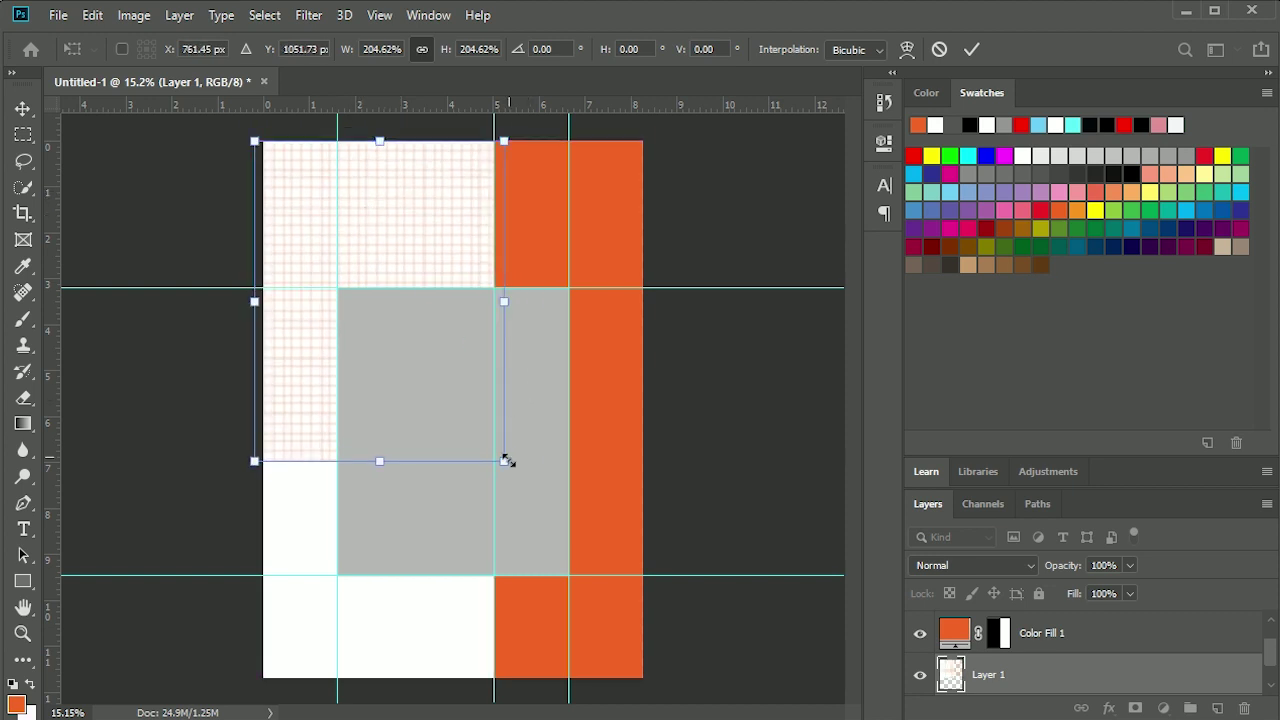
pyautogui.moveTo(504, 461)
pyautogui.mouseDown()
pyautogui.moveTo(577, 558)
pyautogui.moveTo(790, 680)
pyautogui.mouseUp()
pyautogui.press('Left')
pyautogui.press('Left')
pyautogui.press('Left')
pyautogui.press('Up')
pyautogui.press('Up')
pyautogui.press('Up')
pyautogui.press('Up')
pyautogui.press('Up')
pyautogui.press('Left')
pyautogui.press('Left')
pyautogui.press('Left')
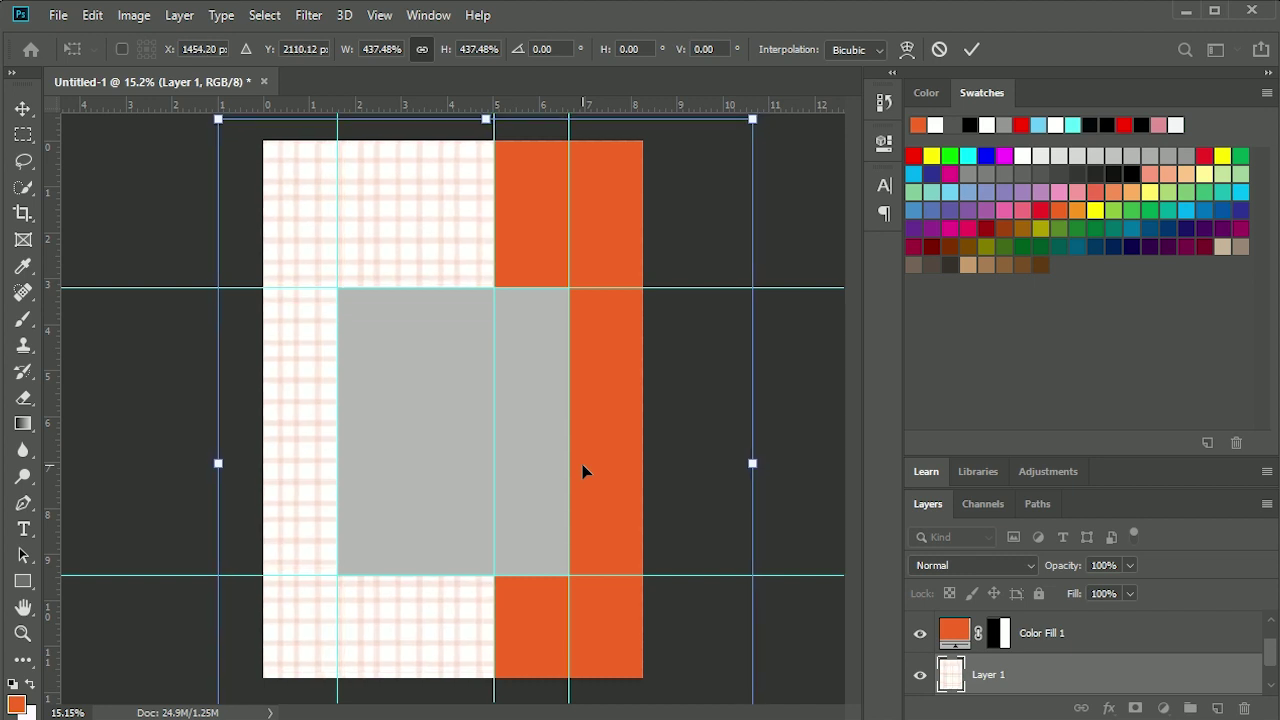
pyautogui.press('Return')
pyautogui.press('m')
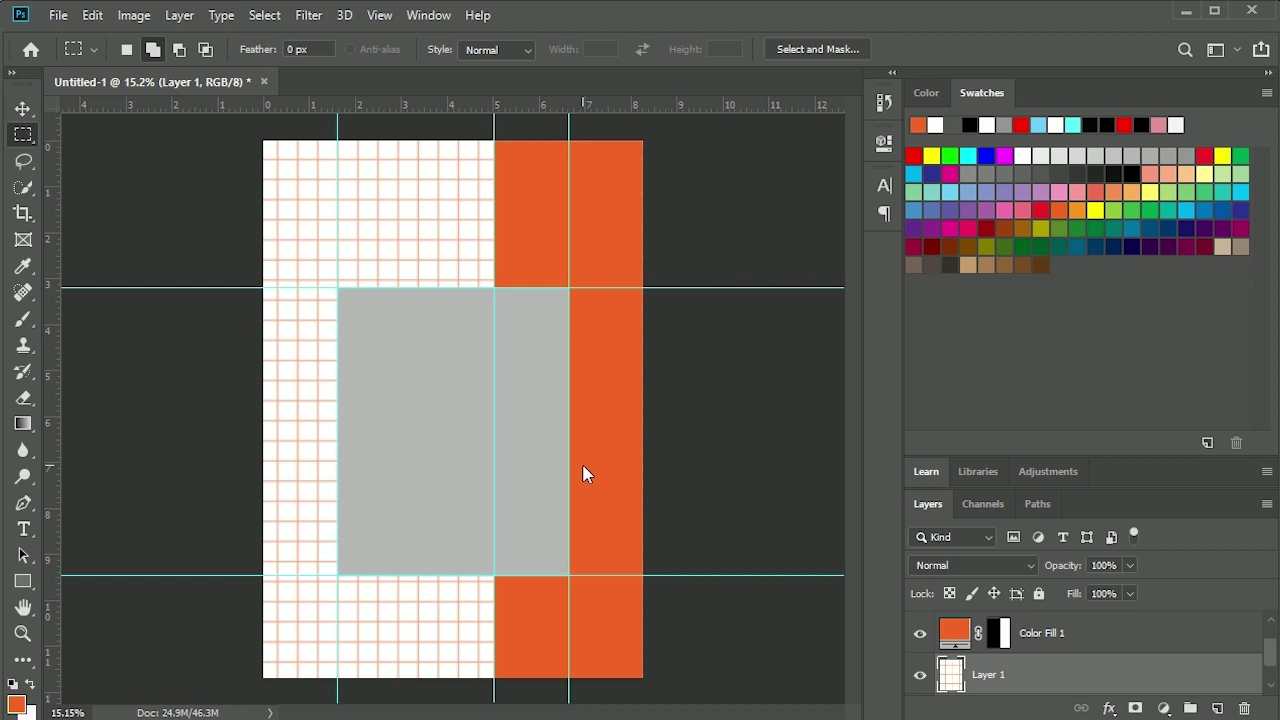
# - Fade the grid layer (Layer 1) to 13% opacity
pyautogui.click(1130, 566)
pyautogui.moveTo(1131, 589); pyautogui.dragTo(1047, 597)
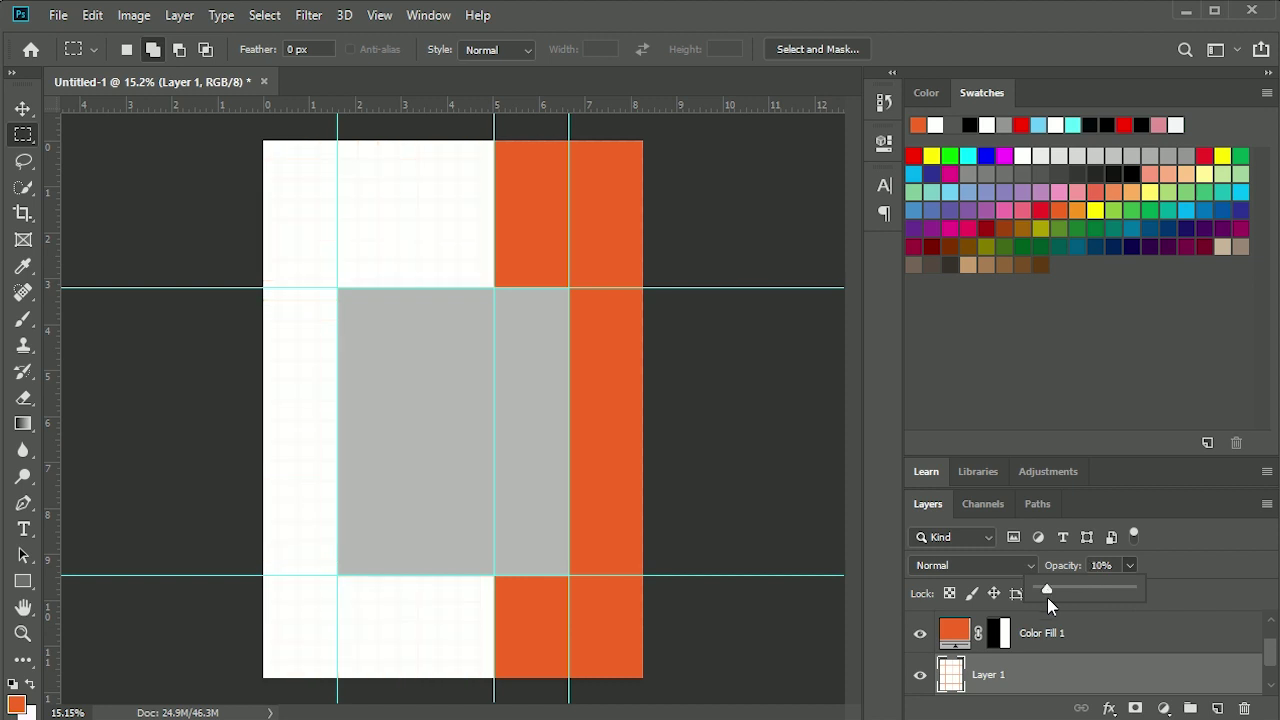
pyautogui.moveTo(1047, 597); pyautogui.dragTo(1051, 597)
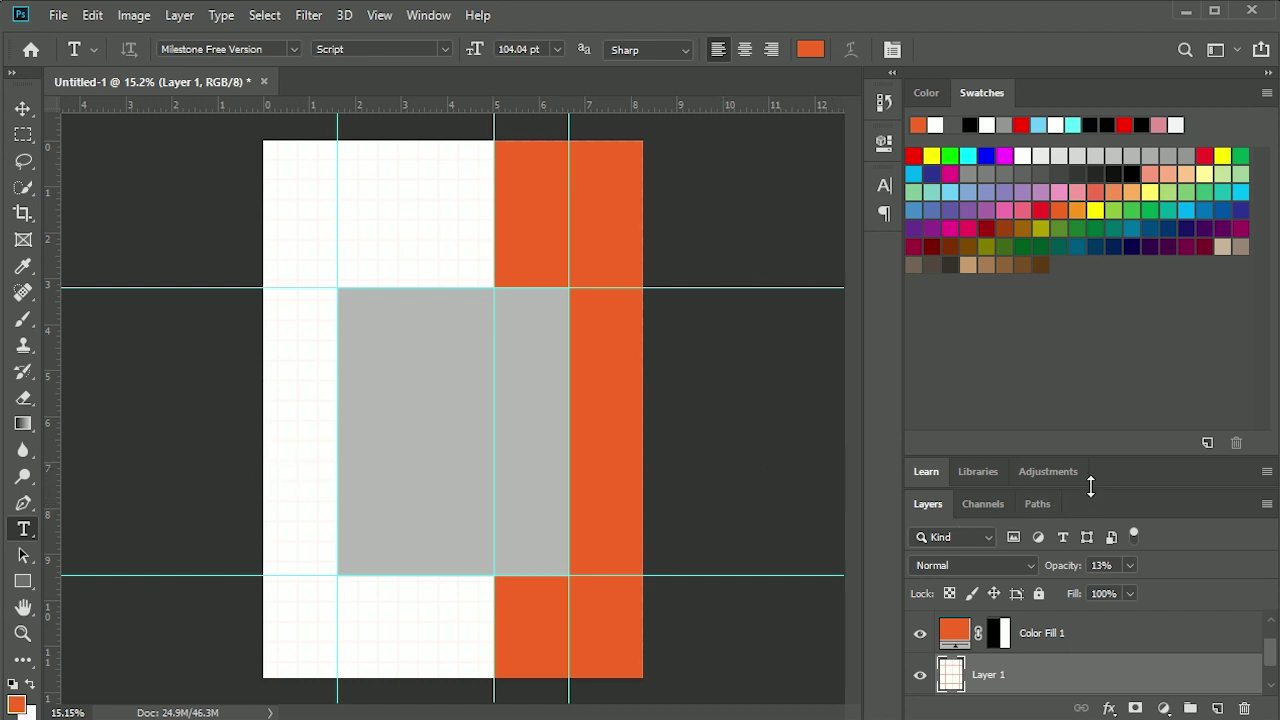
# - Expand the Layers list and add an empty Layer 2 above Color Fill 2
pyautogui.moveTo(1090, 485); pyautogui.dragTo(1090, 352)
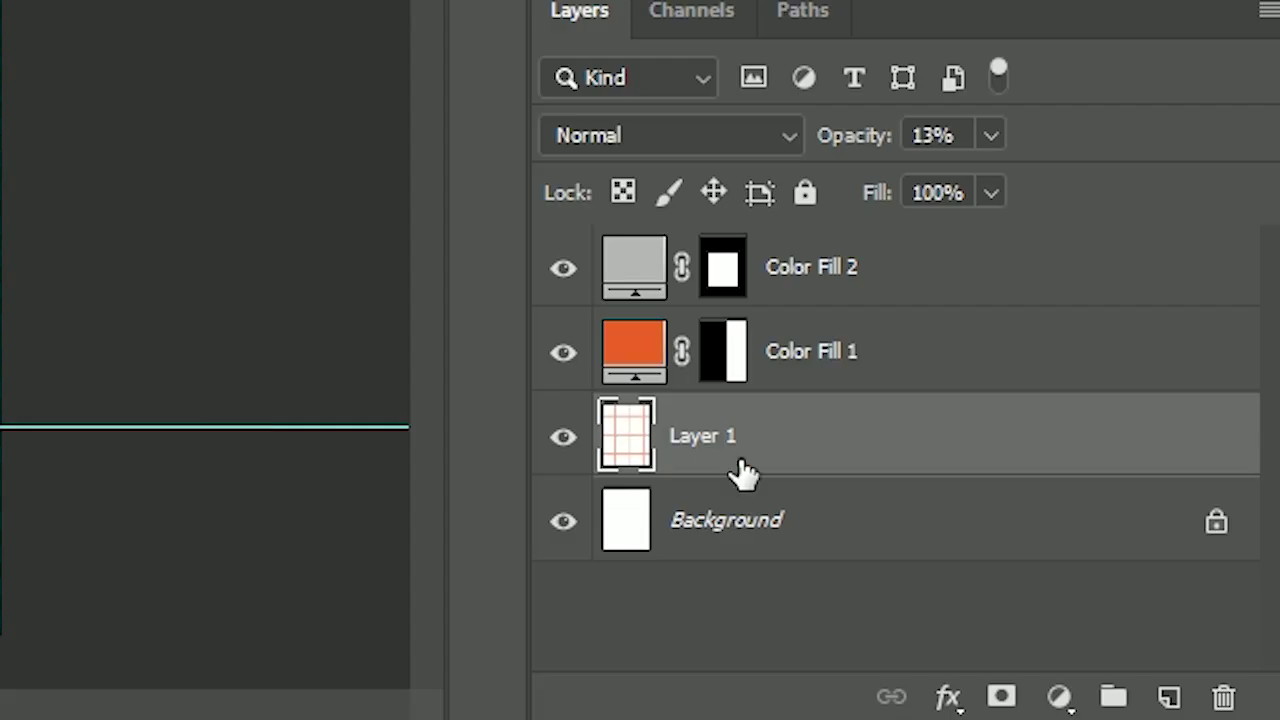
pyautogui.click(876, 286)
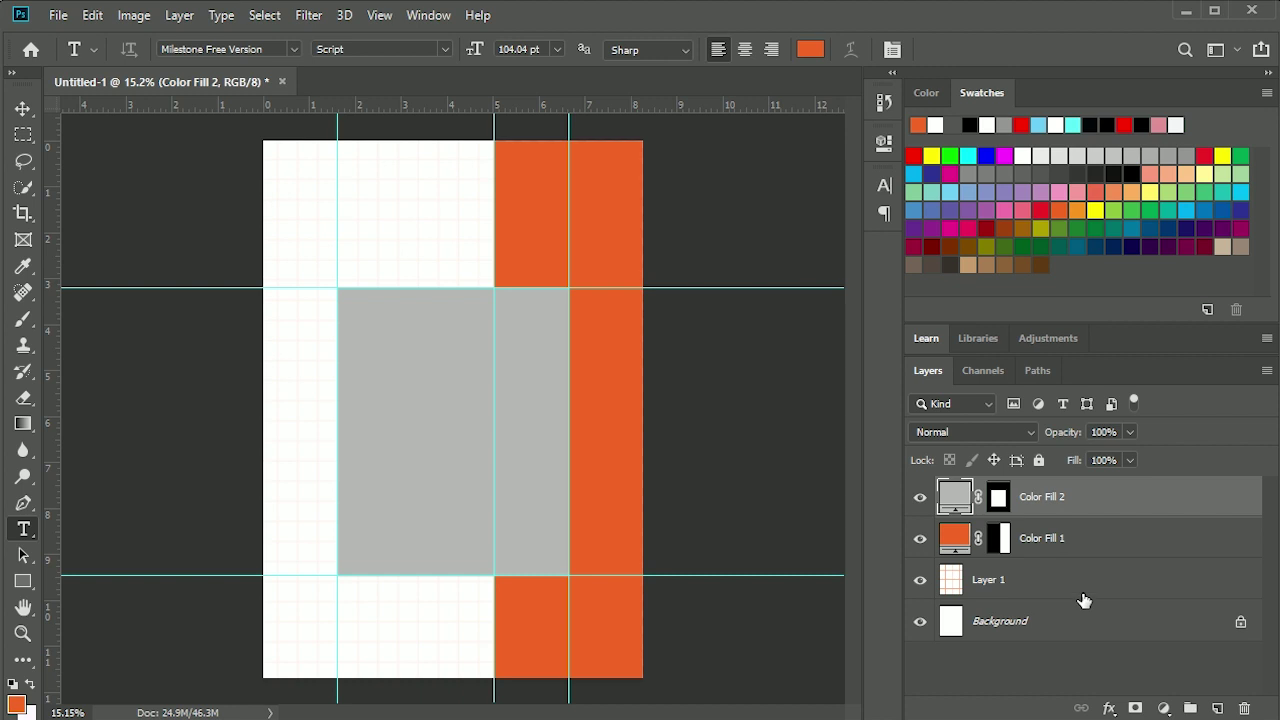
pyautogui.click(1216, 710)
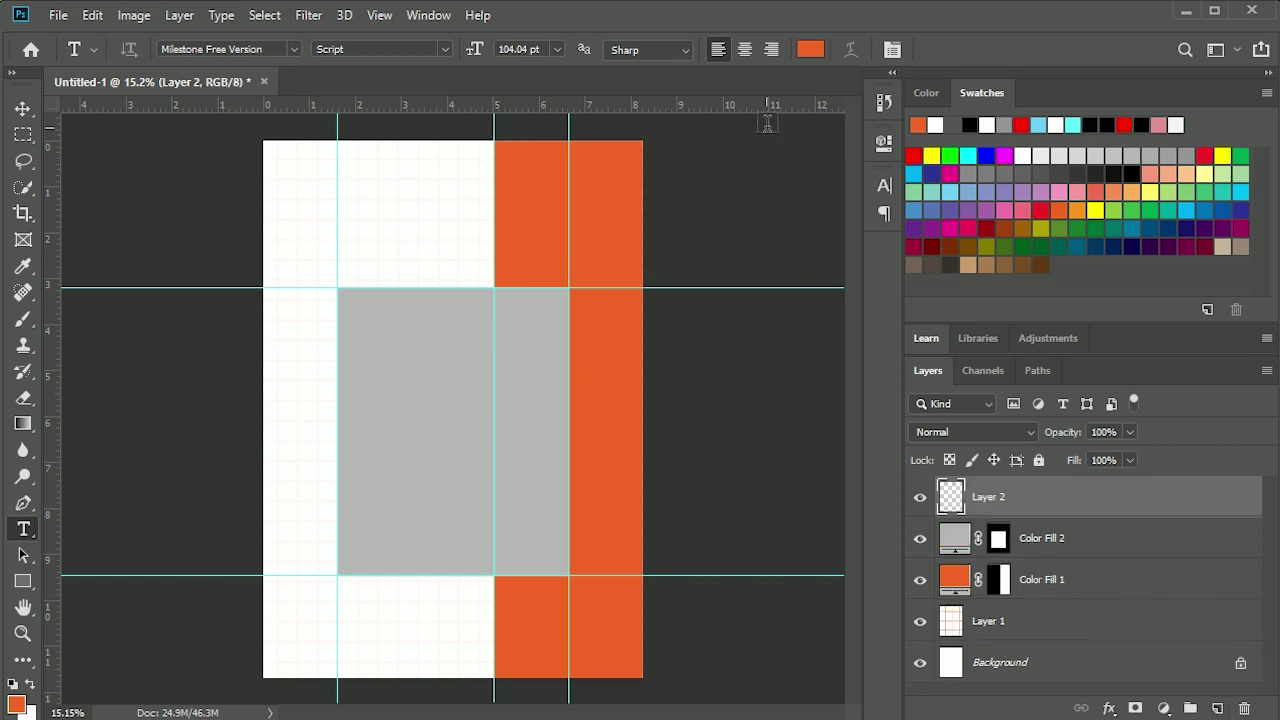
# - Set the text colour to black 000000
pyautogui.click(810, 49)
pyautogui.click(698, 347)
pyautogui.click(691, 438)
pyautogui.write('000000')
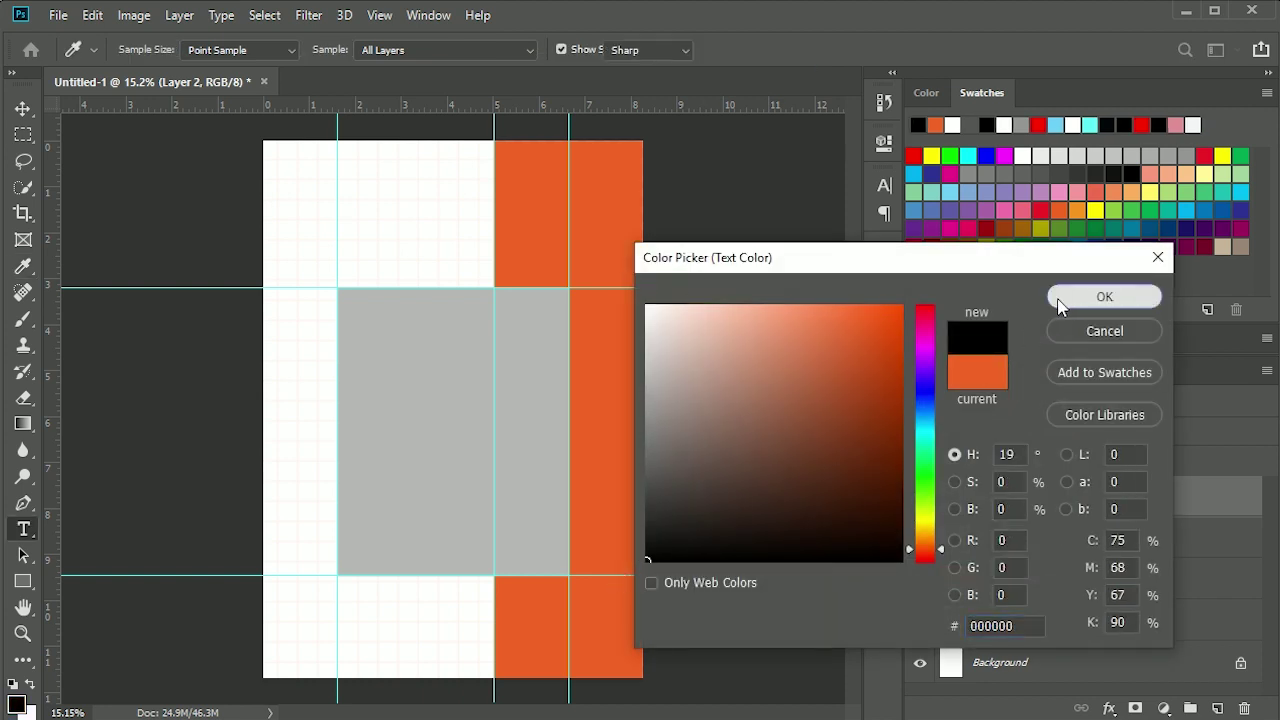
pyautogui.click(1075, 296)
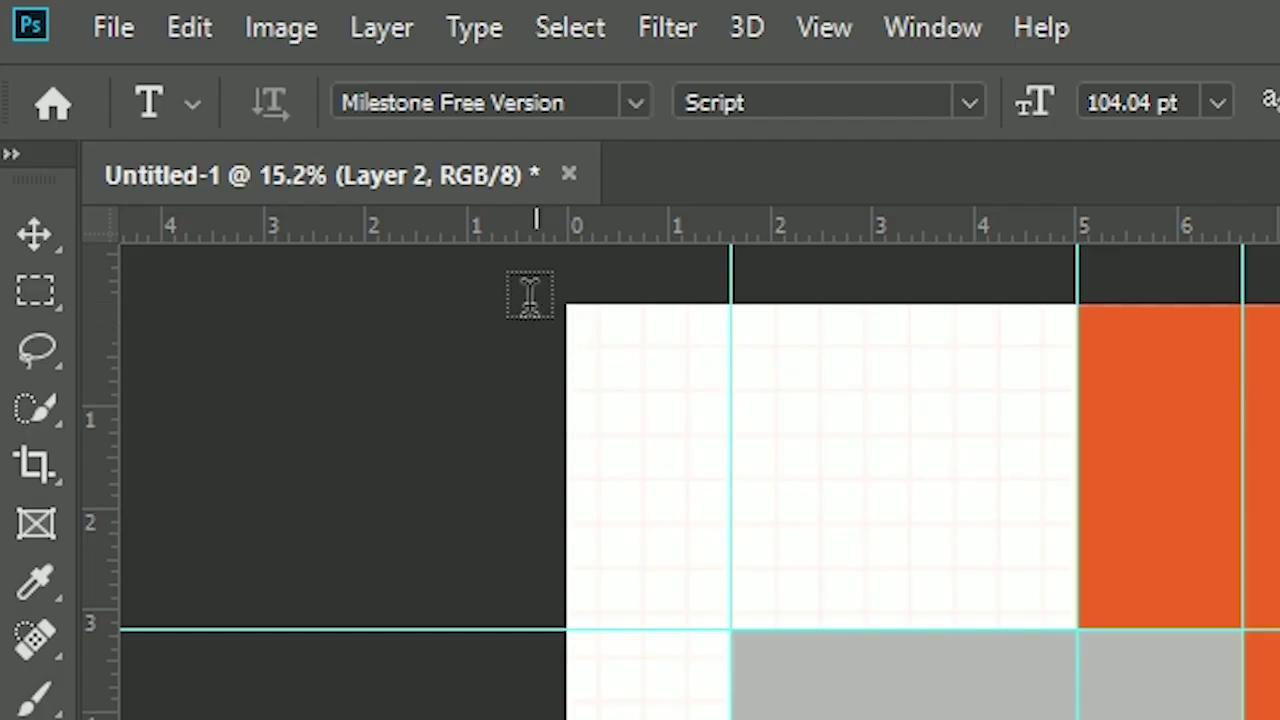
# - Choose the Milestone Free Version font and type 'Port' near the page top
pyautogui.click(477, 108)
pyautogui.click(563, 102)
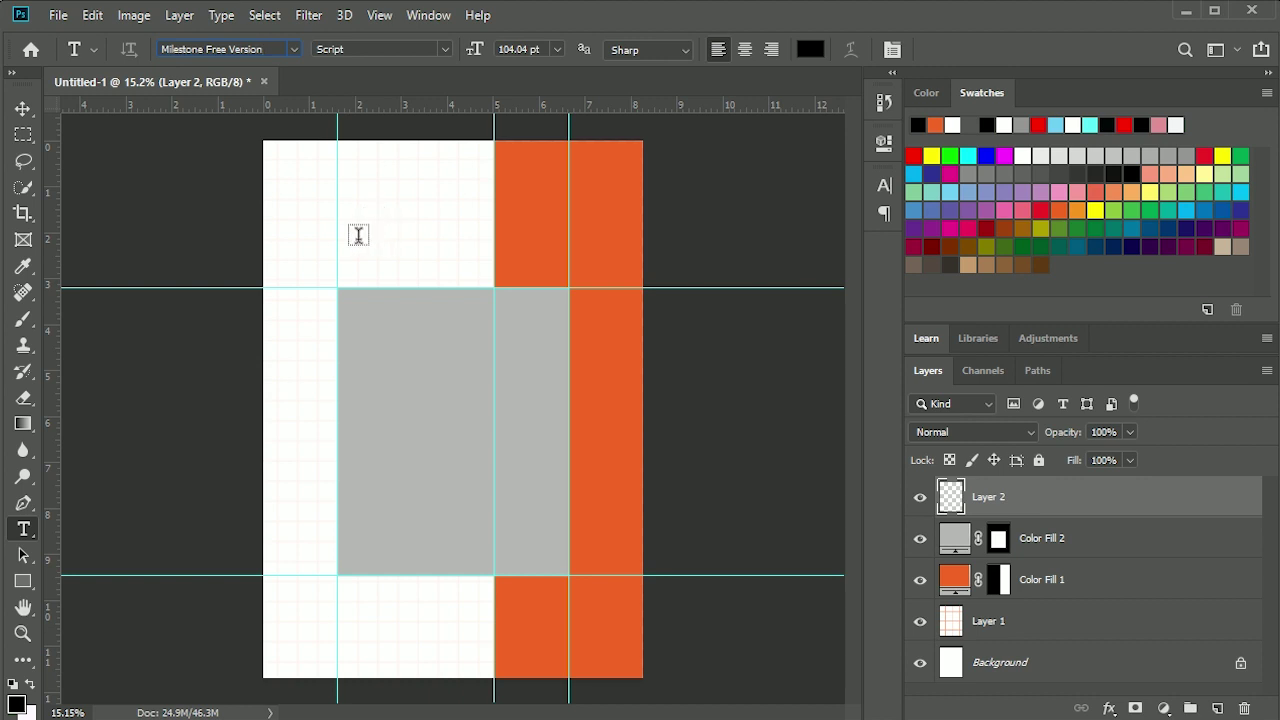
pyautogui.click(363, 255)
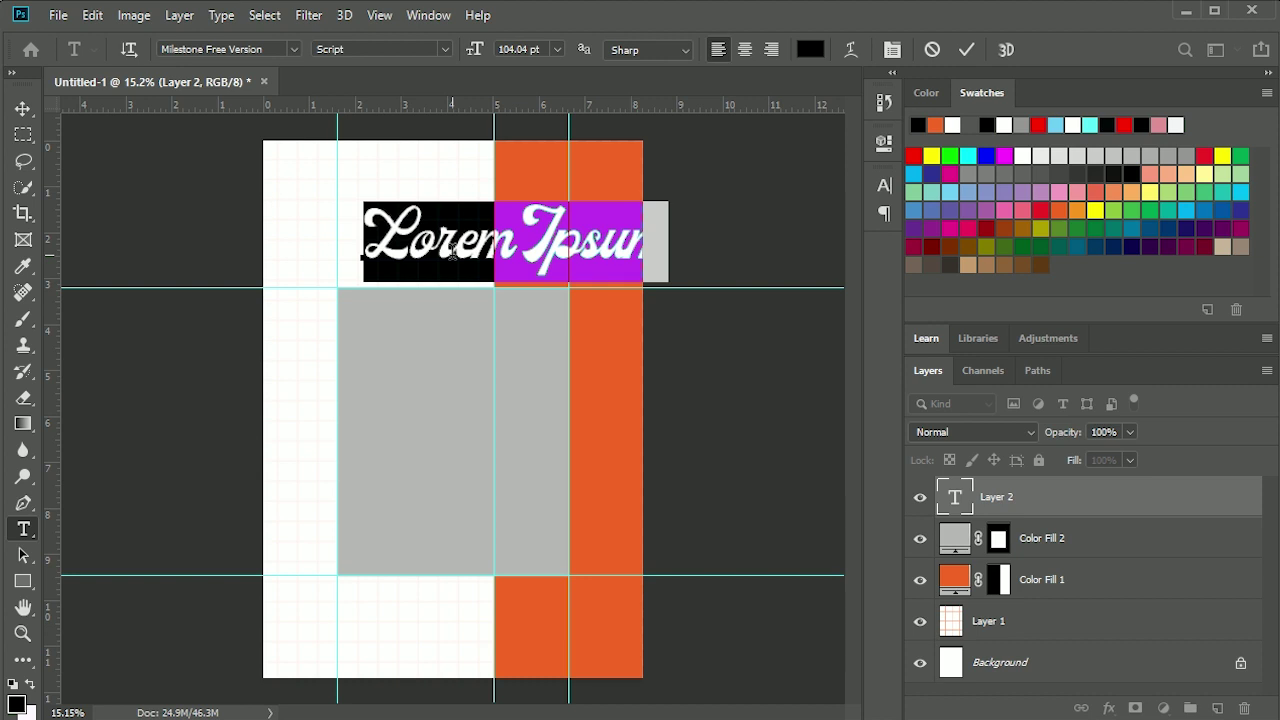
pyautogui.write('P')
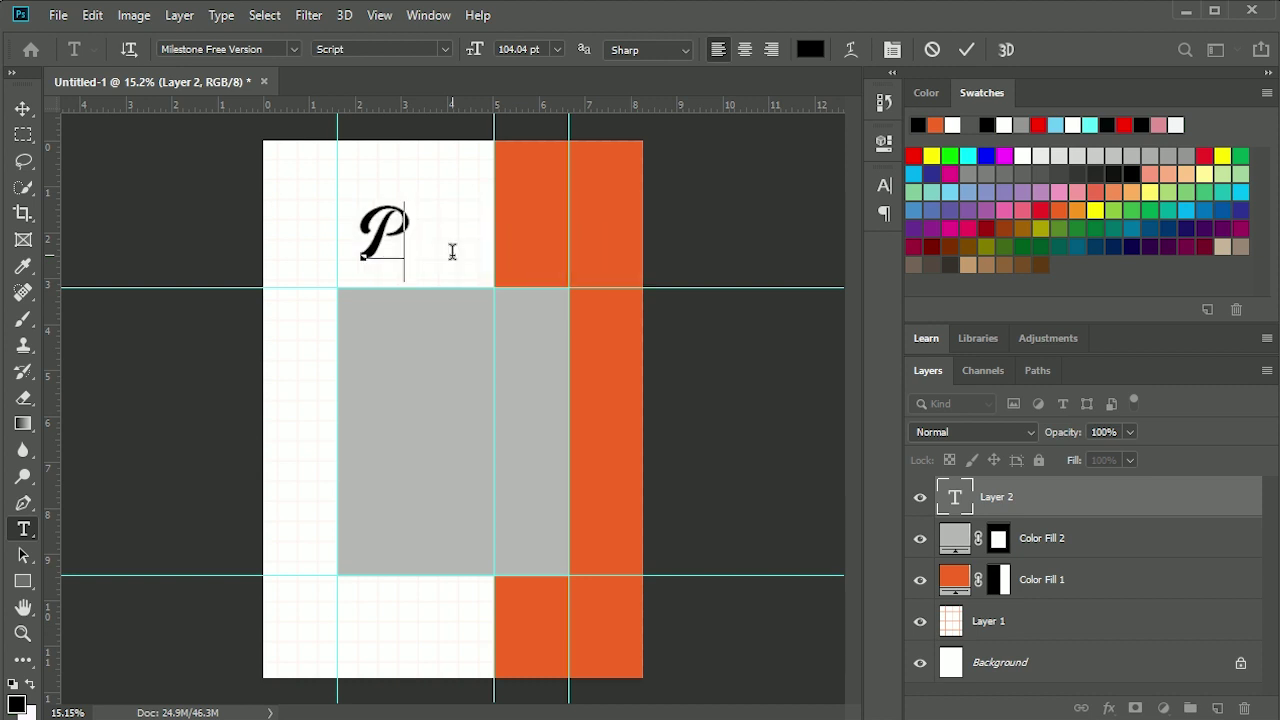
pyautogui.write('ort')
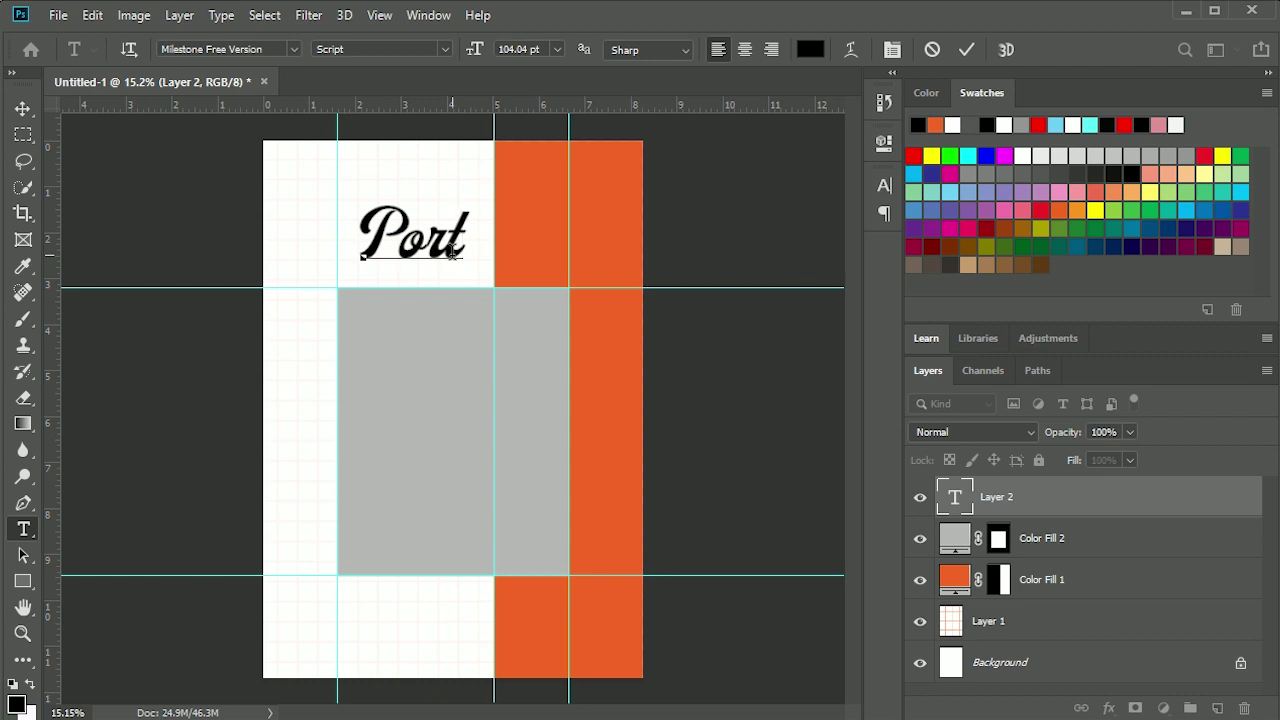
# - Commit the 'Port' text and enlarge it to about 138.72 pt near the page's top-left
pyautogui.hotkey('ctrl', 'Return')
pyautogui.hotkey('ctrl', 't')
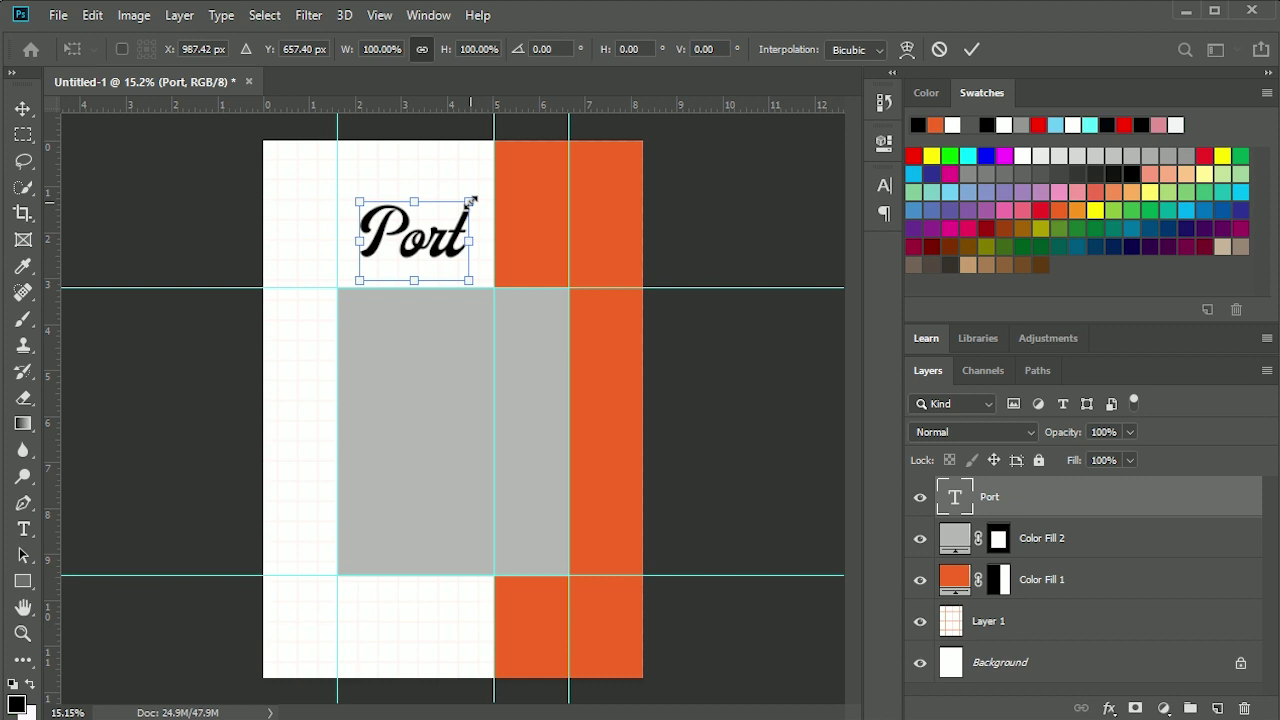
pyautogui.moveTo(470, 201); pyautogui.dragTo(534, 167)
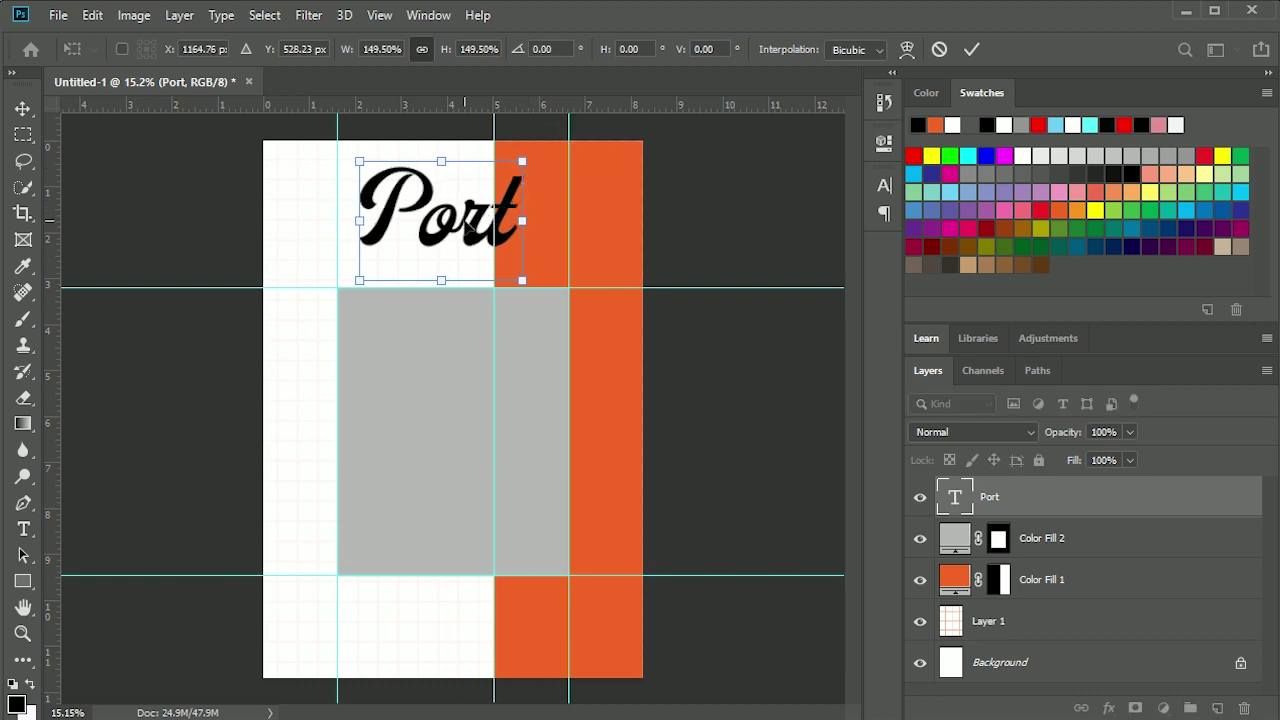
pyautogui.moveTo(534, 167)
pyautogui.mouseDown()
pyautogui.moveTo(481, 160)
pyautogui.moveTo(472, 131)
pyautogui.moveTo(450, 154)
pyautogui.mouseUp()
pyautogui.press('Escape')
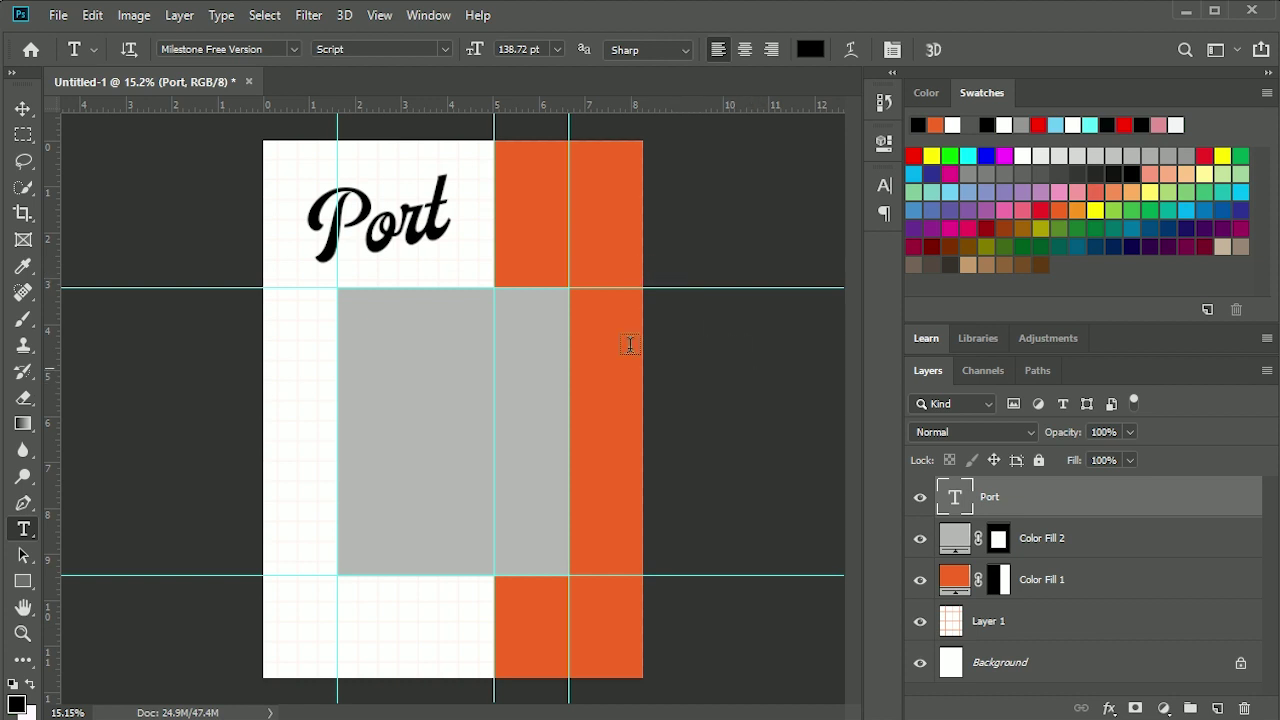
pyautogui.scroll(2, 374, 180)
pyautogui.scroll(2, 374, 180)
pyautogui.scroll(1, 374, 180)
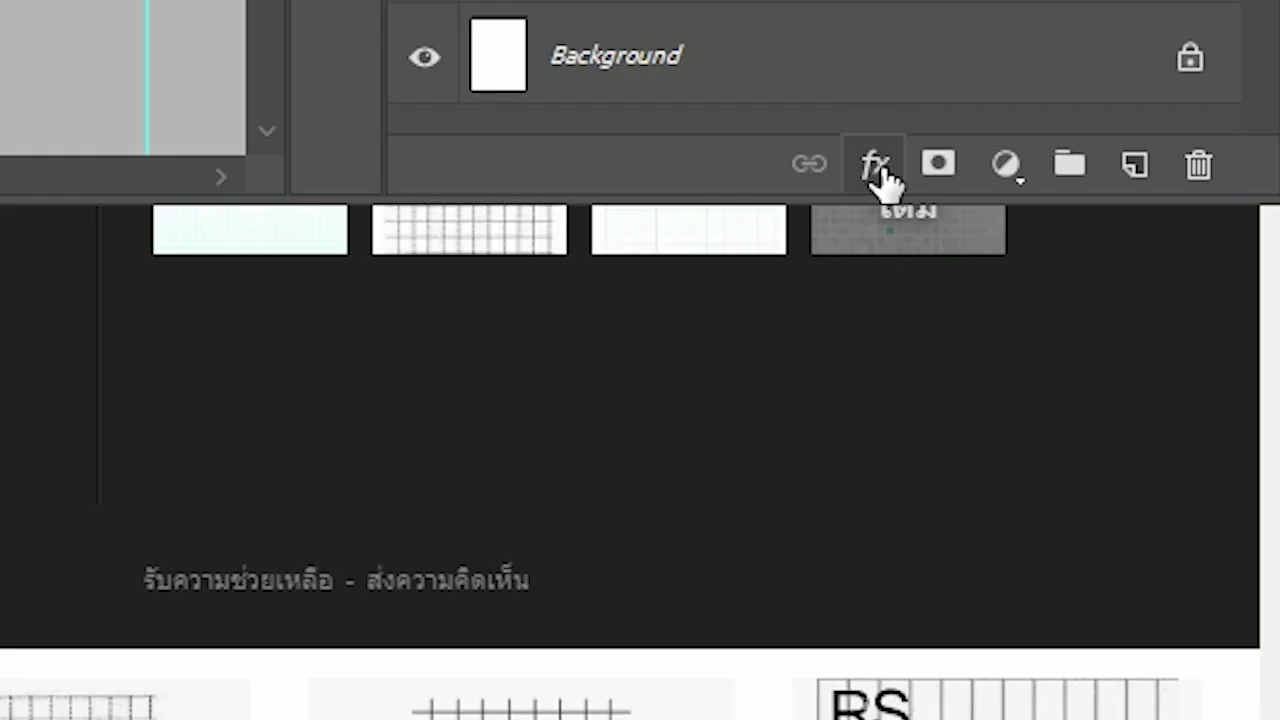
# - Add a white 24 px Outside stroke to the Port text layer
pyautogui.click(892, 175)
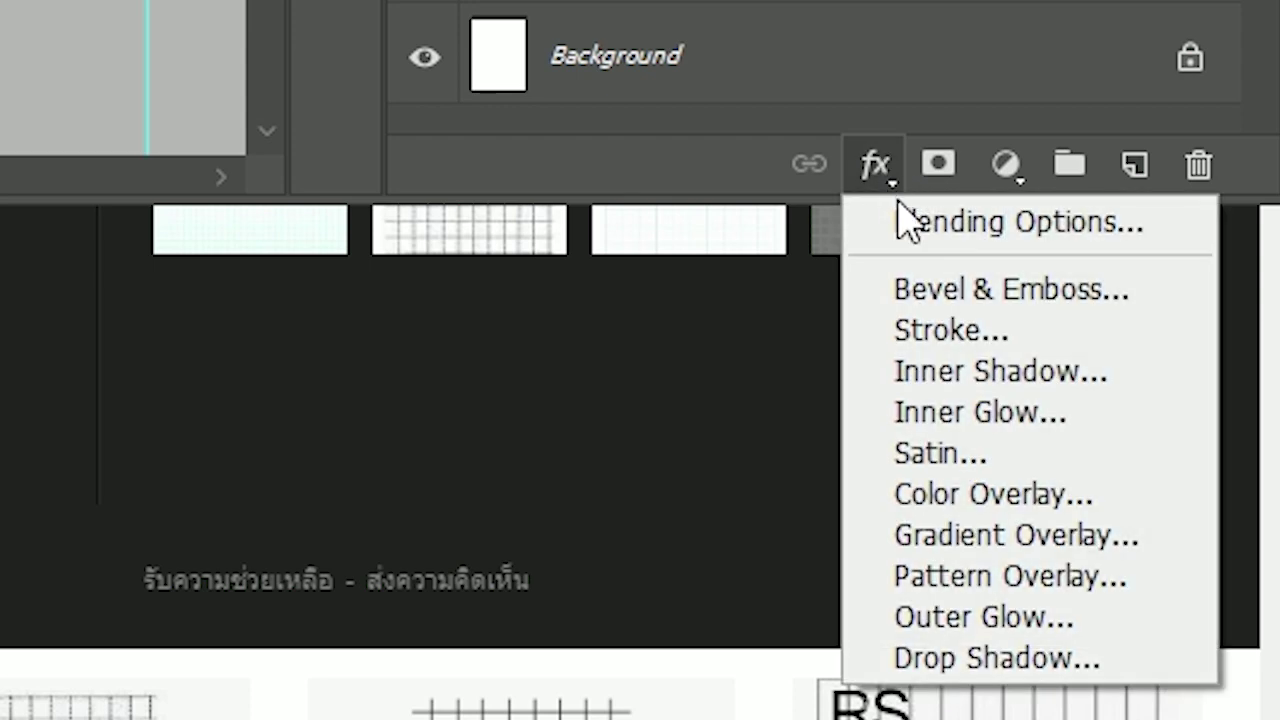
pyautogui.click(973, 333)
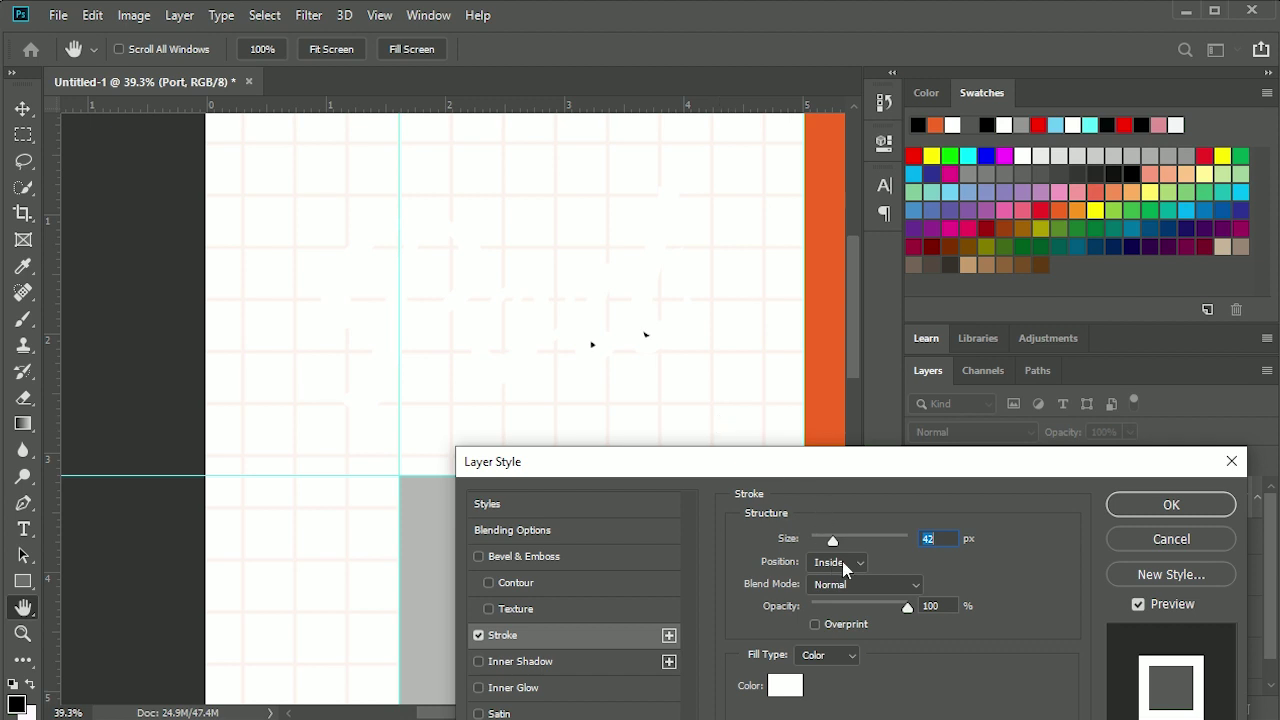
pyautogui.click(842, 561)
pyautogui.click(852, 582)
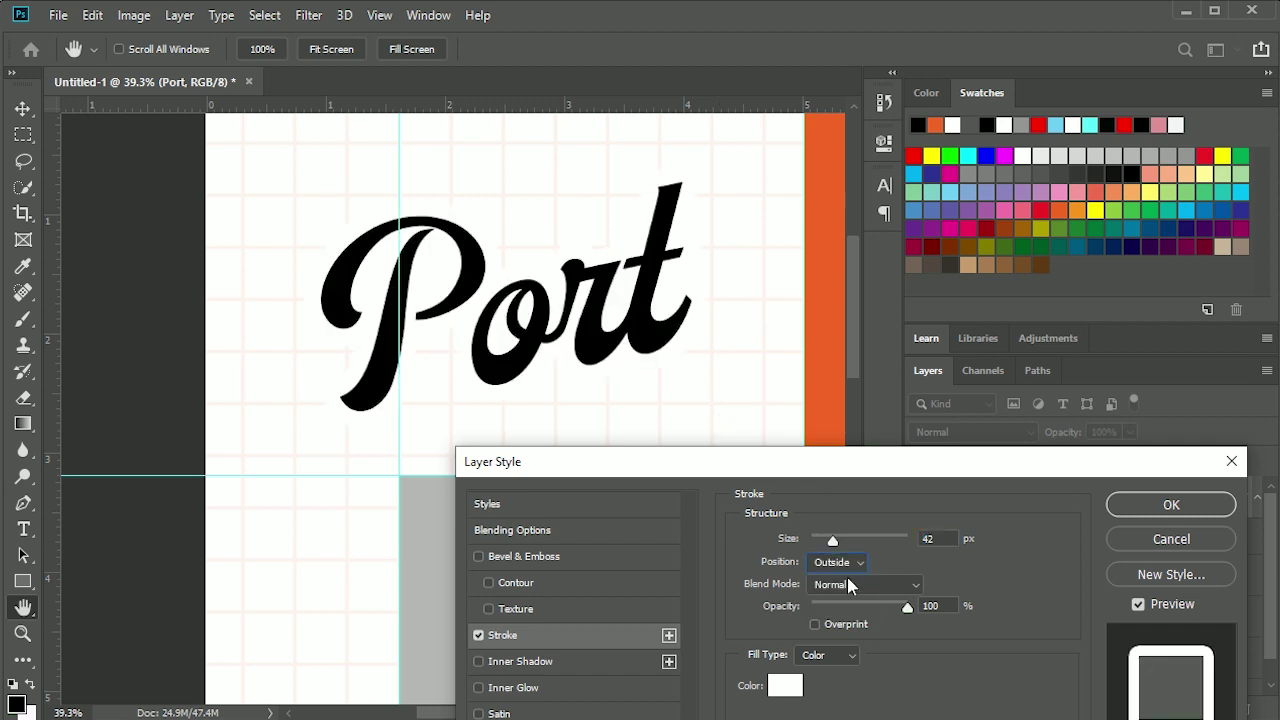
pyautogui.moveTo(832, 541)
pyautogui.mouseDown()
pyautogui.moveTo(806, 542)
pyautogui.moveTo(823, 544)
pyautogui.mouseUp()
pyautogui.moveTo(826, 544); pyautogui.dragTo(827, 547)
pyautogui.click(1140, 504)
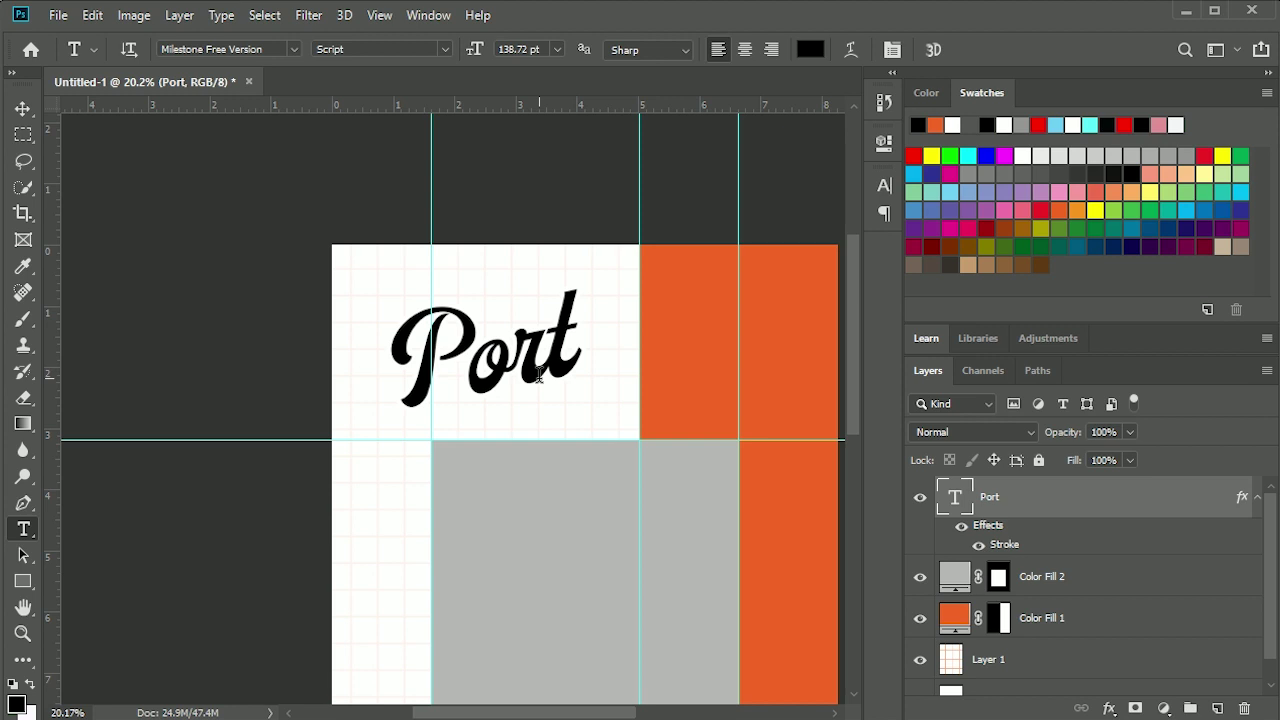
# - Duplicate the Port text layer and move the copy below the original
pyautogui.hotkey('ctrl', 'j')
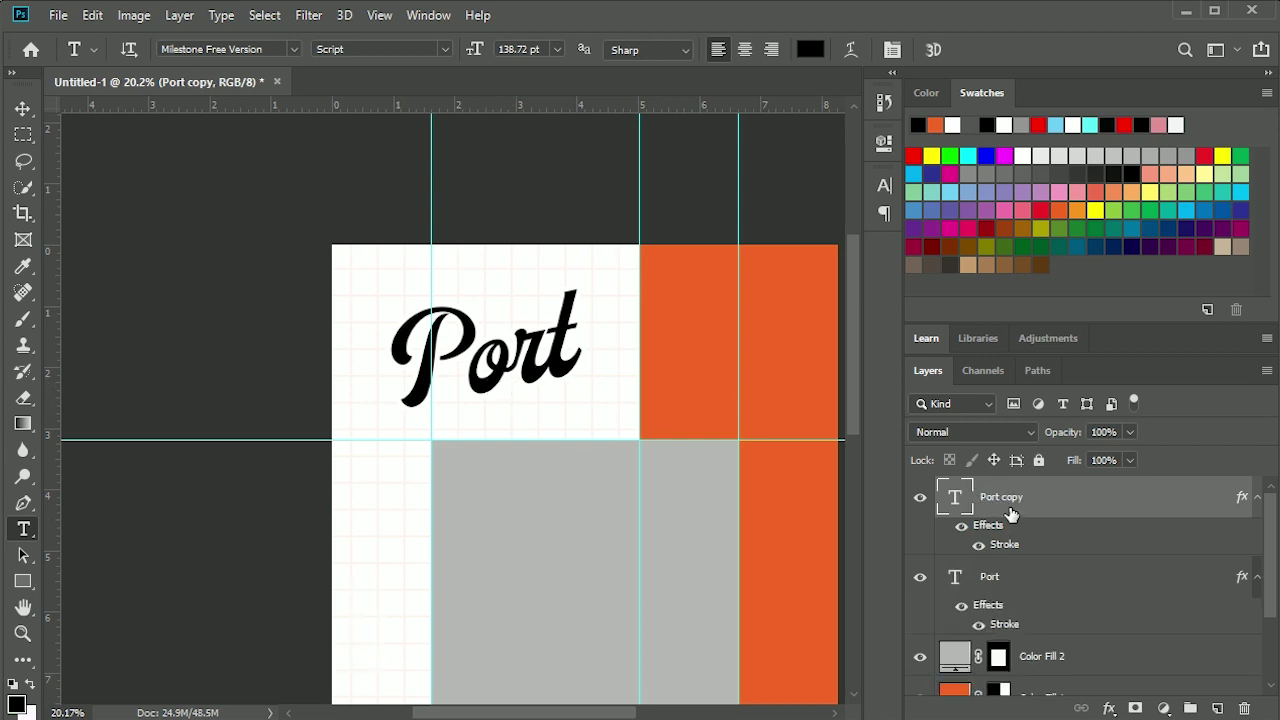
pyautogui.click(23, 109)
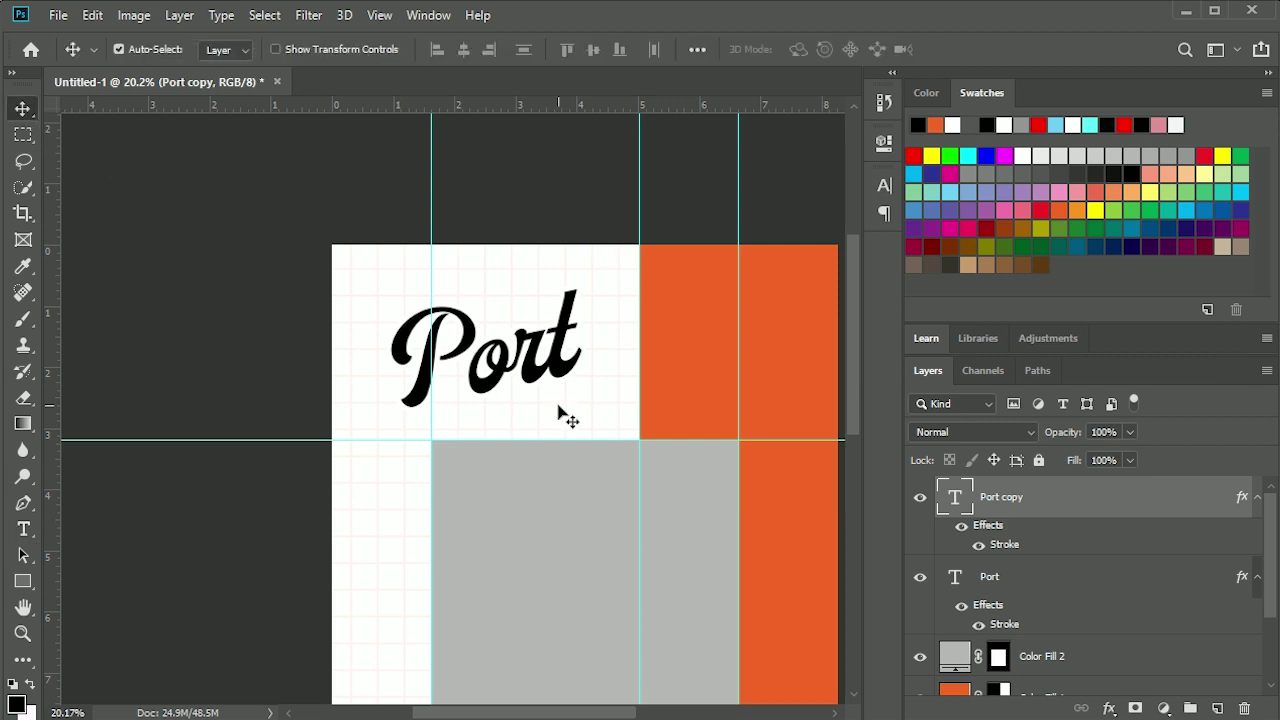
pyautogui.moveTo(549, 394)
pyautogui.mouseDown()
pyautogui.moveTo(528, 514)
pyautogui.moveTo(505, 514)
pyautogui.mouseUp()
# - Change the copy's text to 'Folio' and colour it orange f36523
pyautogui.press('t')
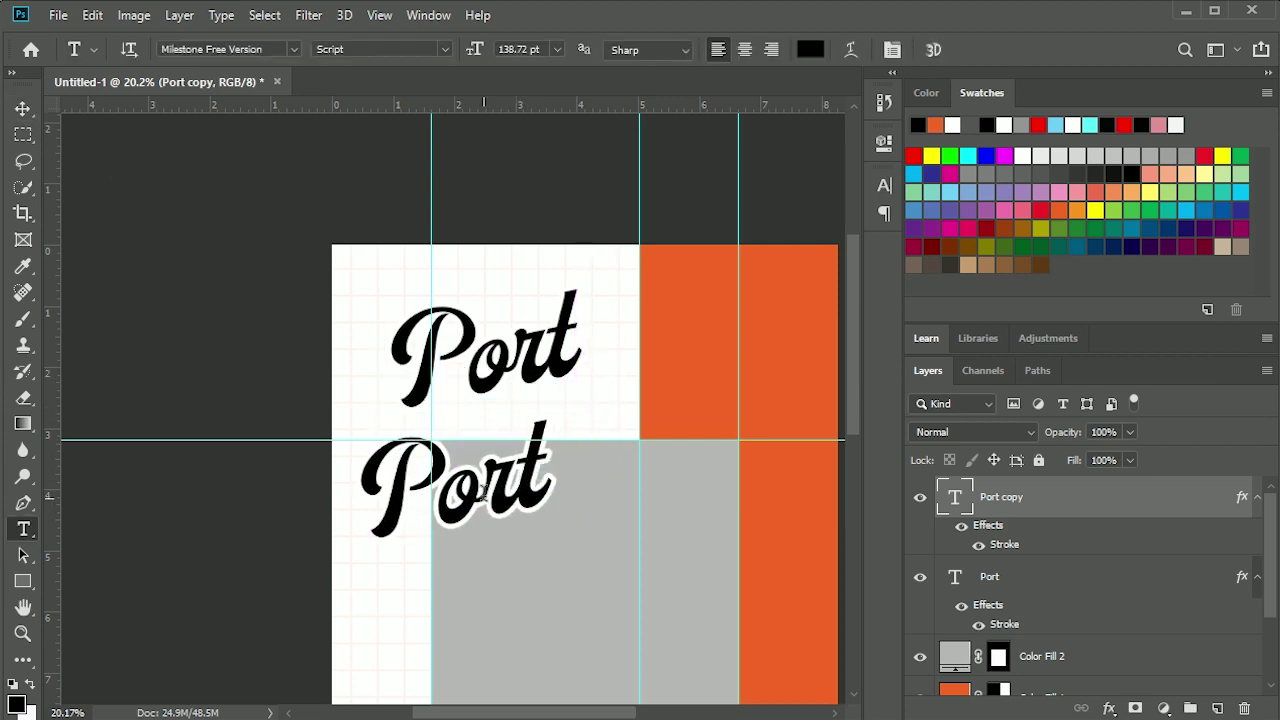
pyautogui.doubleClick(483, 488)
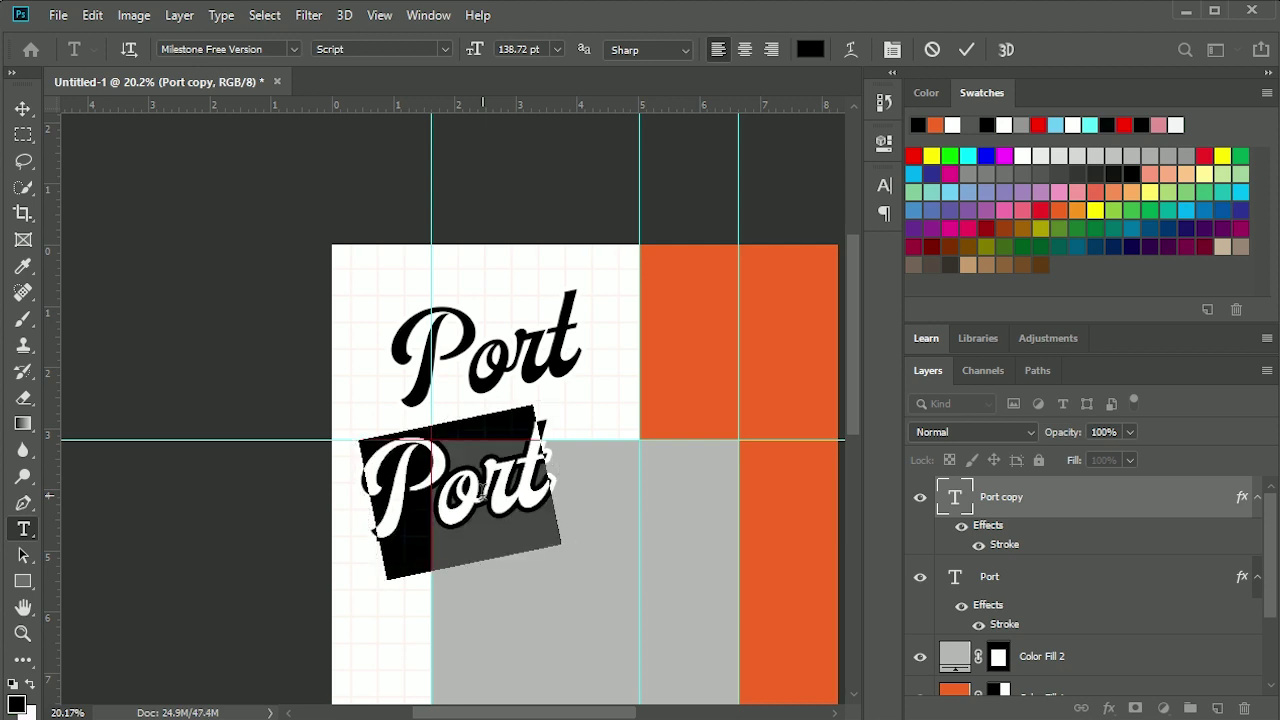
pyautogui.write('Fol')
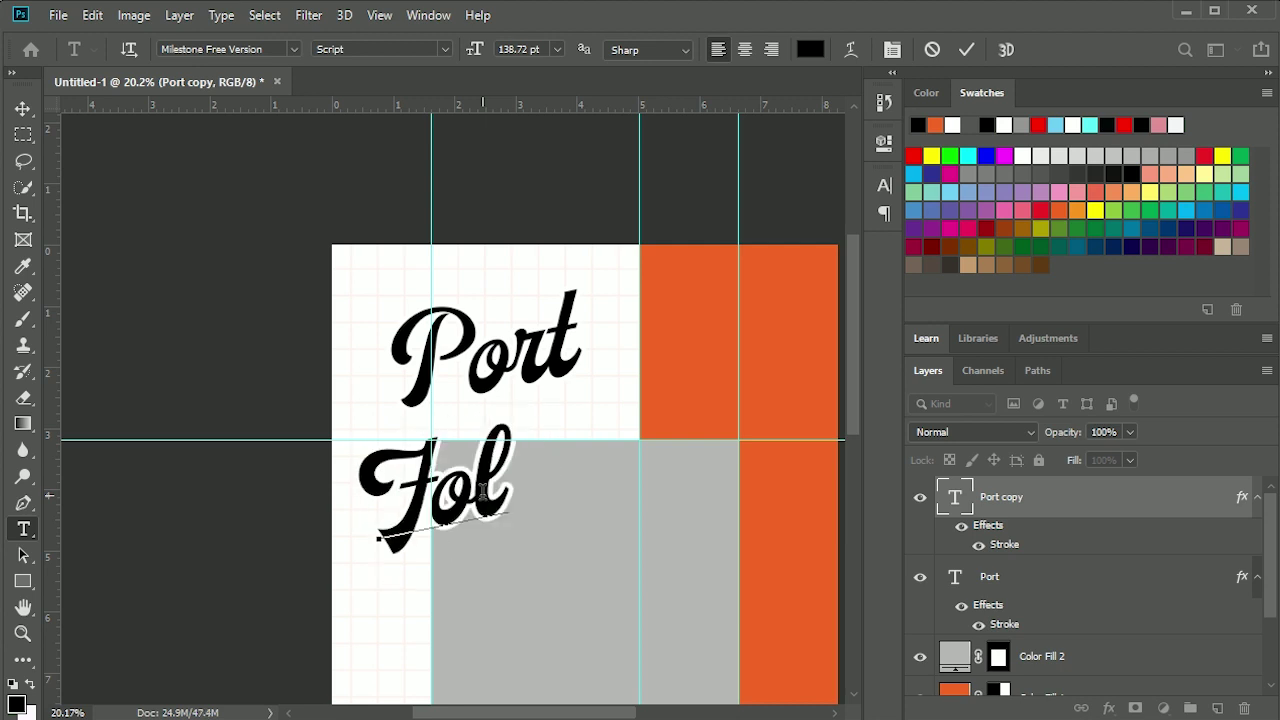
pyautogui.write('io')
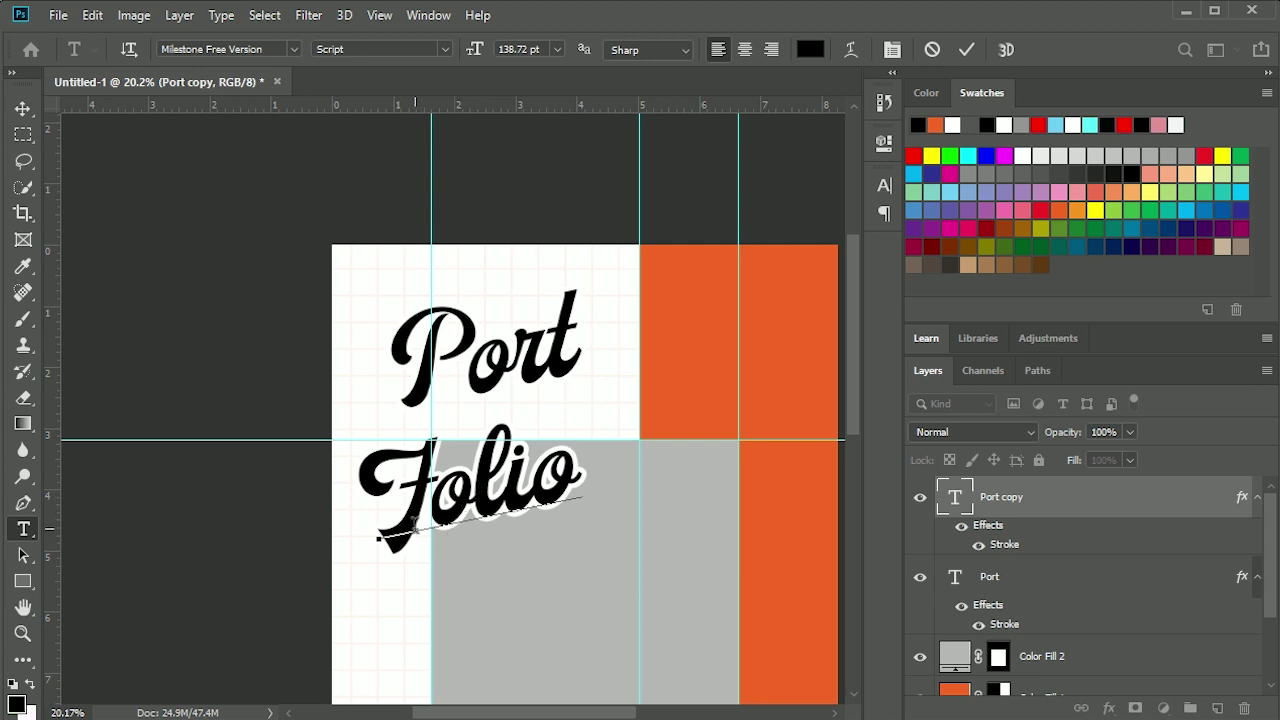
pyautogui.hotkey('ctrl', 'a')
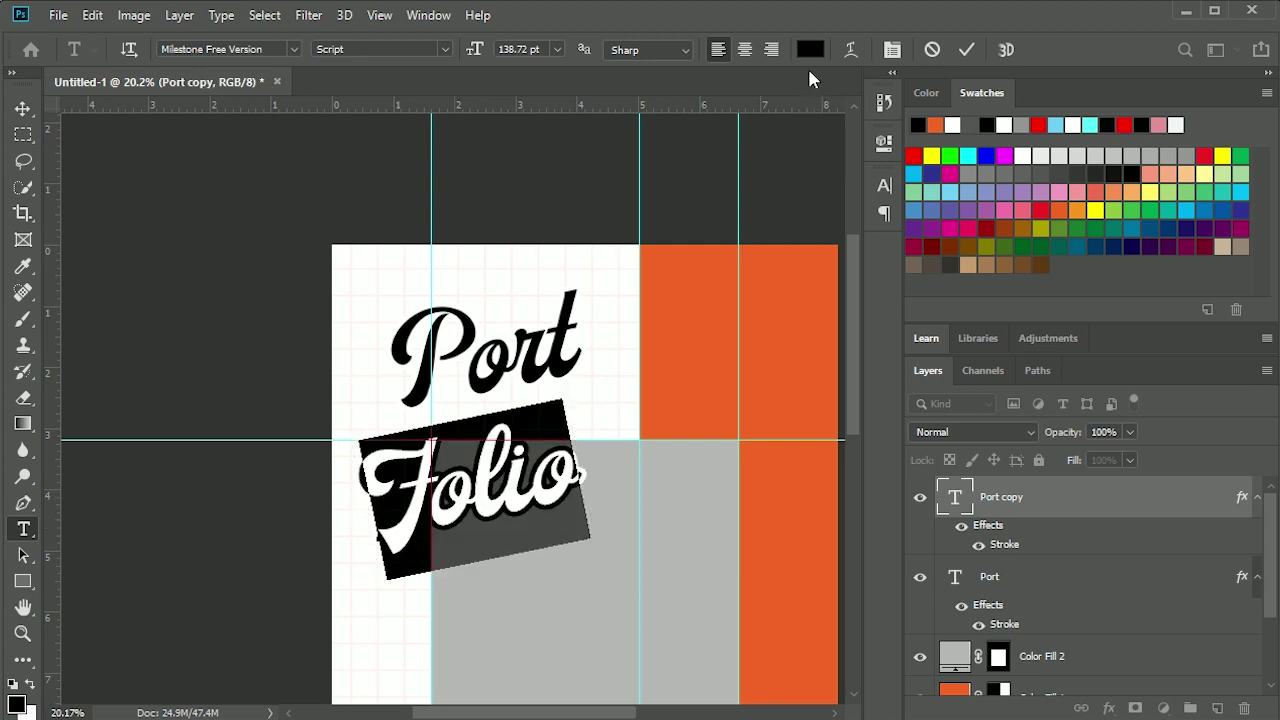
pyautogui.click(815, 53)
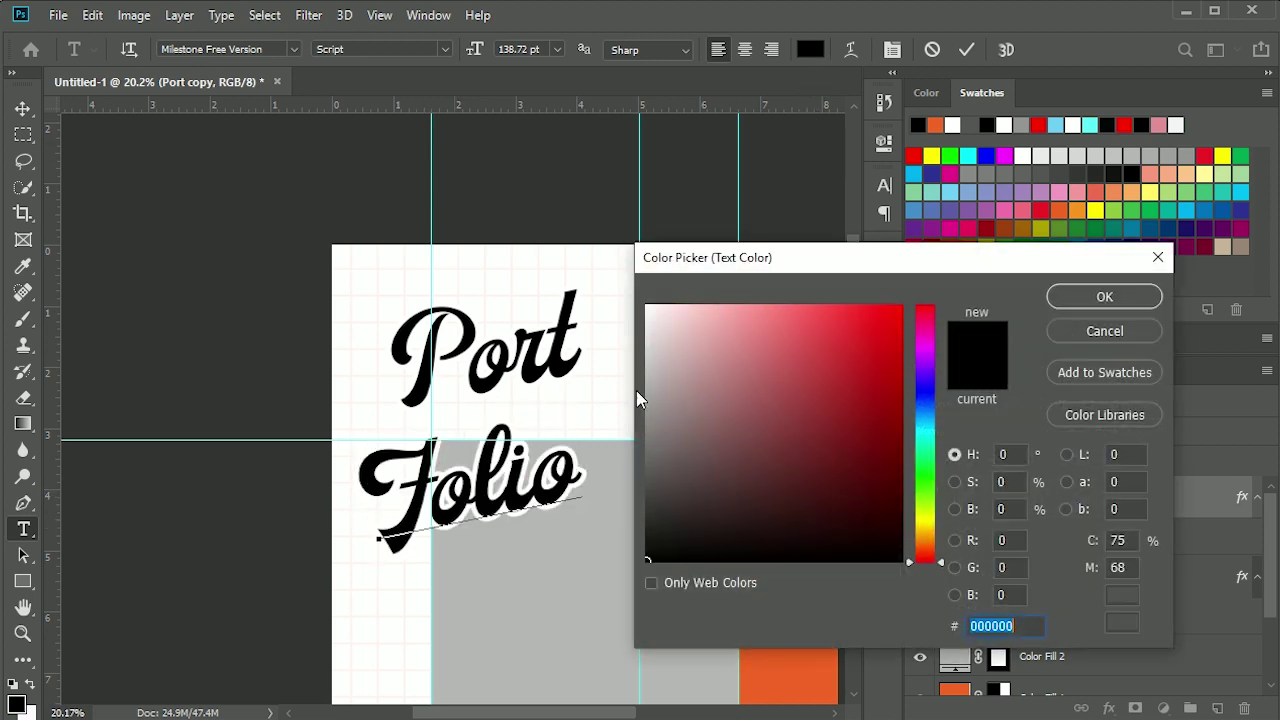
pyautogui.click(788, 673)
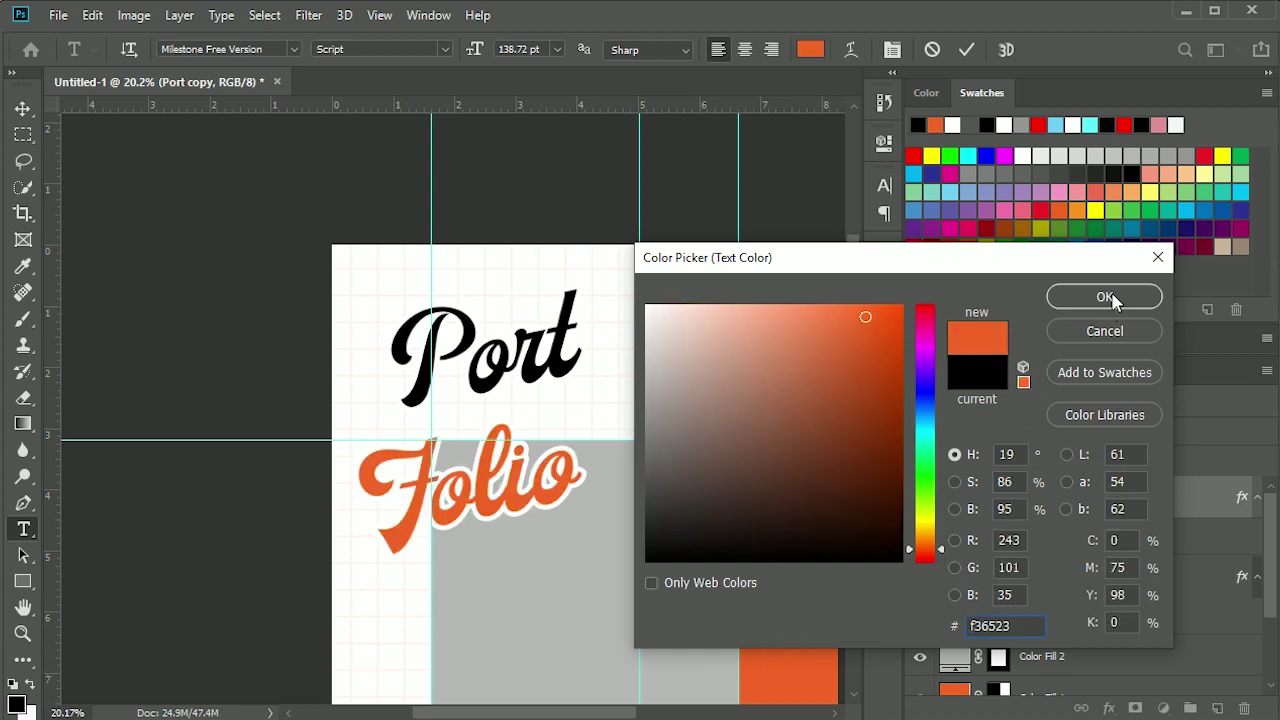
pyautogui.click(1104, 298)
pyautogui.press('v')
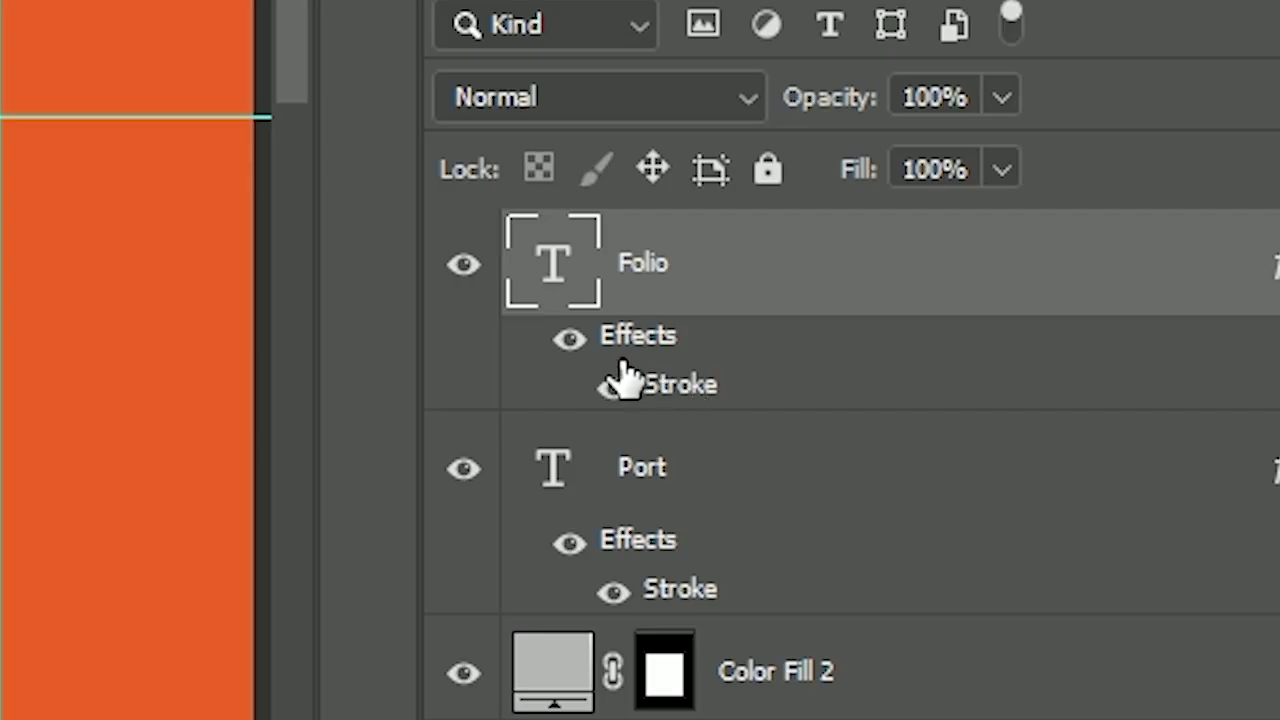
# - Set Folio's stroke size to 30 px and Port's stroke size to 10 px
pyautogui.doubleClick(618, 366)
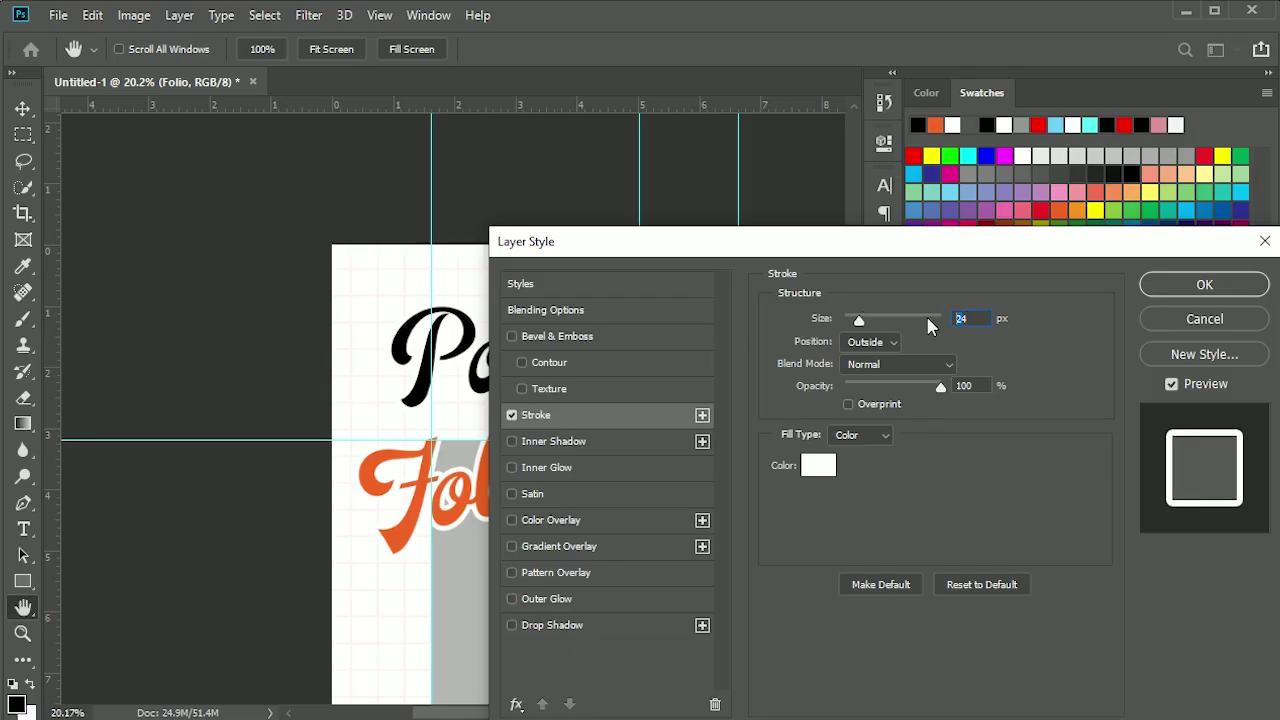
pyautogui.write('30')
pyautogui.press('Return')
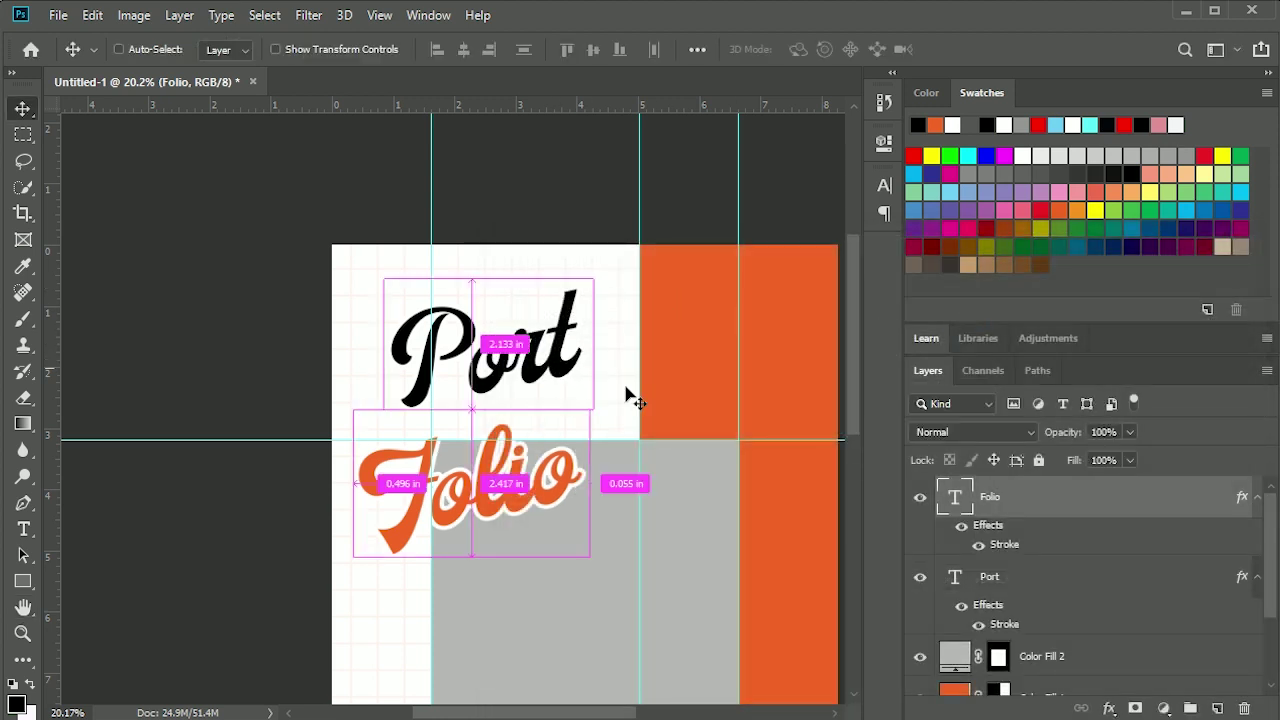
pyautogui.click(1003, 588)
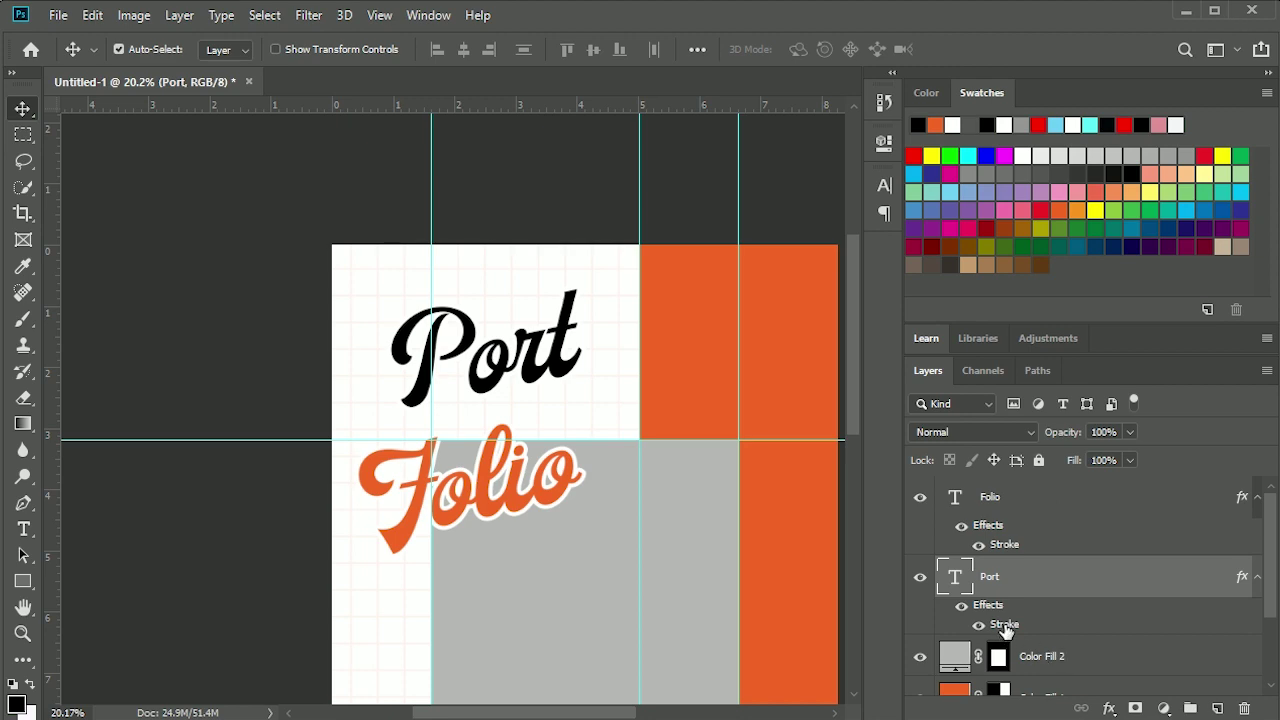
pyautogui.doubleClick(1003, 626)
pyautogui.write('10')
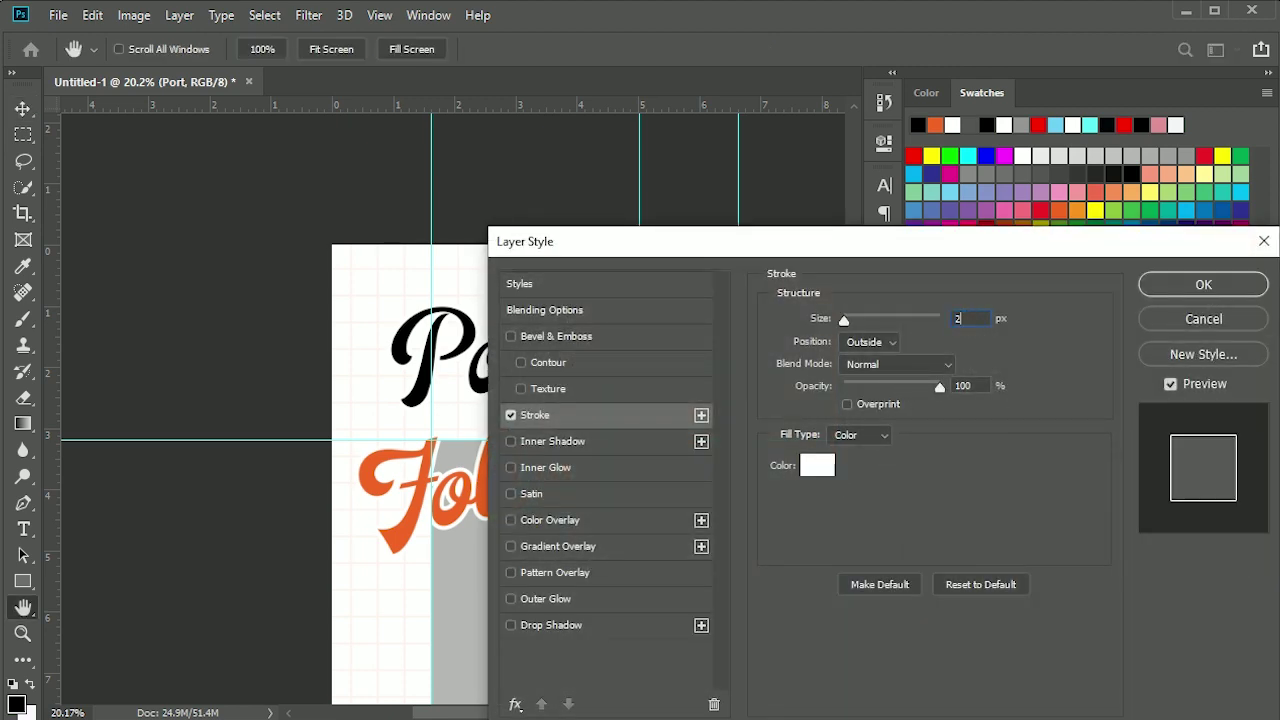
pyautogui.press('Return')
# - Move Folio up under Port and shift Port rightward so the words overlap
pyautogui.moveTo(500, 512); pyautogui.dragTo(508, 492)
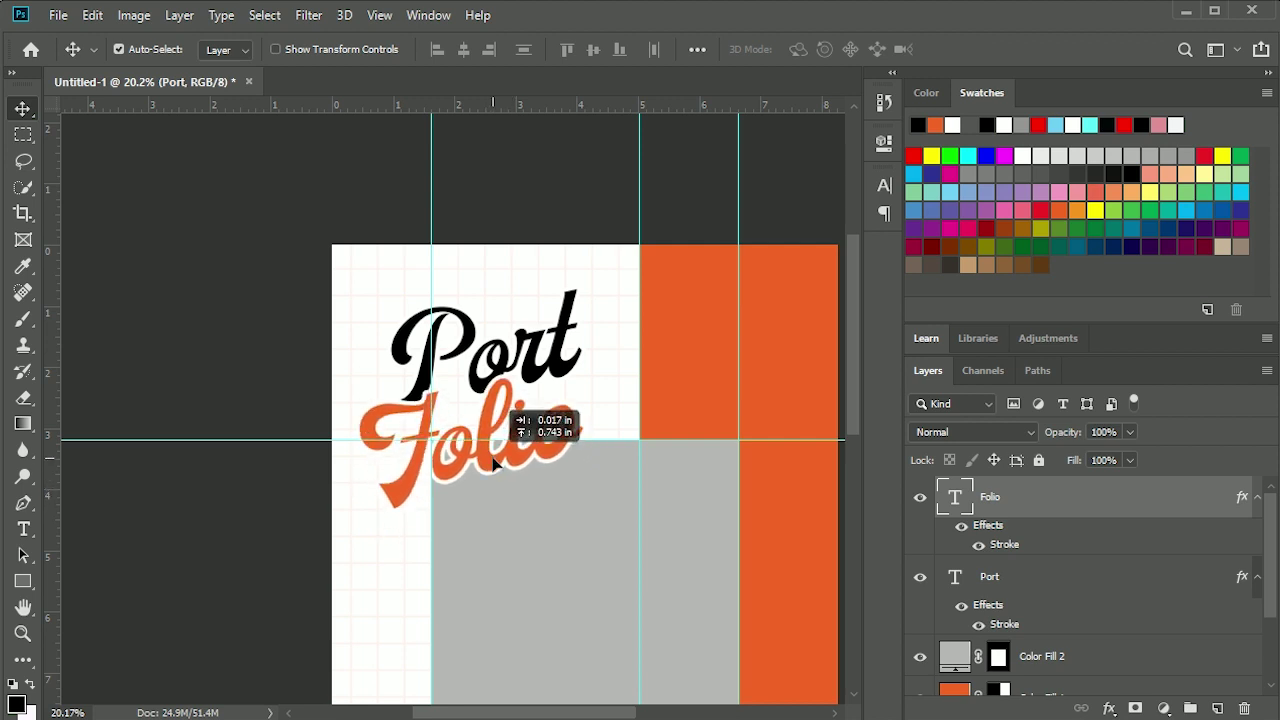
pyautogui.moveTo(508, 492); pyautogui.dragTo(500, 465)
pyautogui.moveTo(540, 350); pyautogui.dragTo(583, 345)
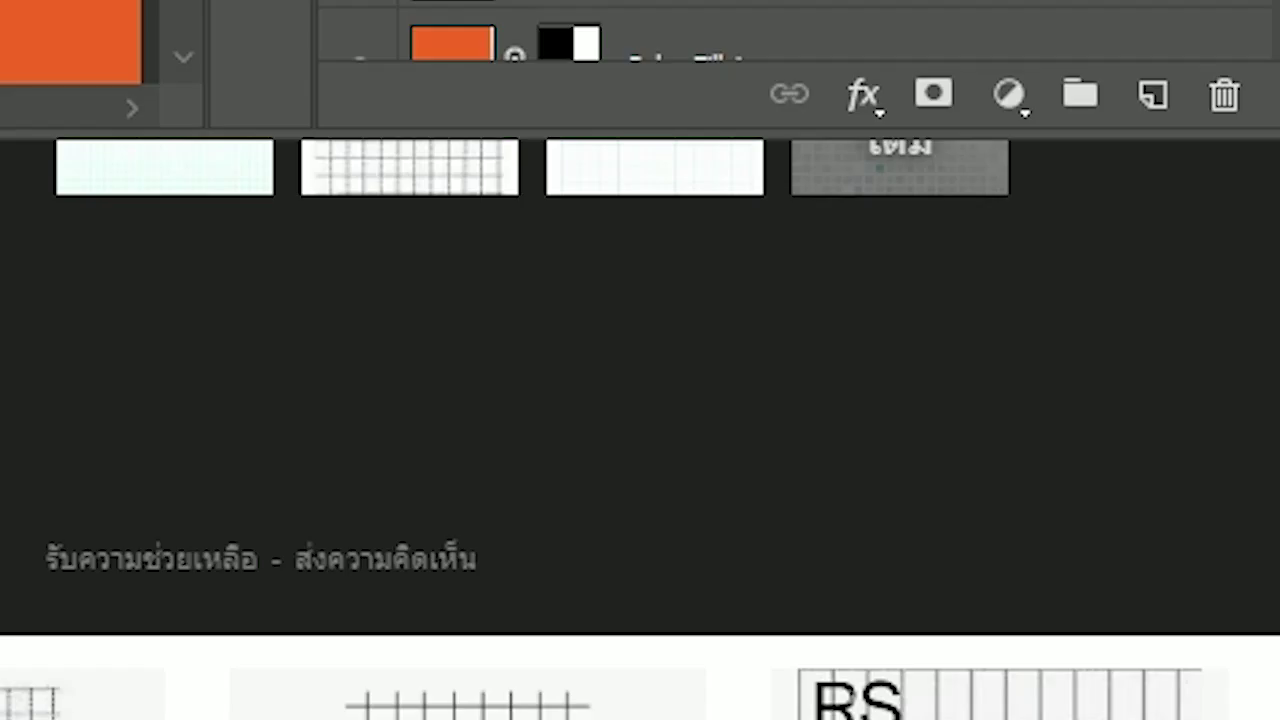
# - Add a black drop shadow to Port: size 0 px, distance 32 px, opacity 16%, angle 118°
pyautogui.click(1109, 708)
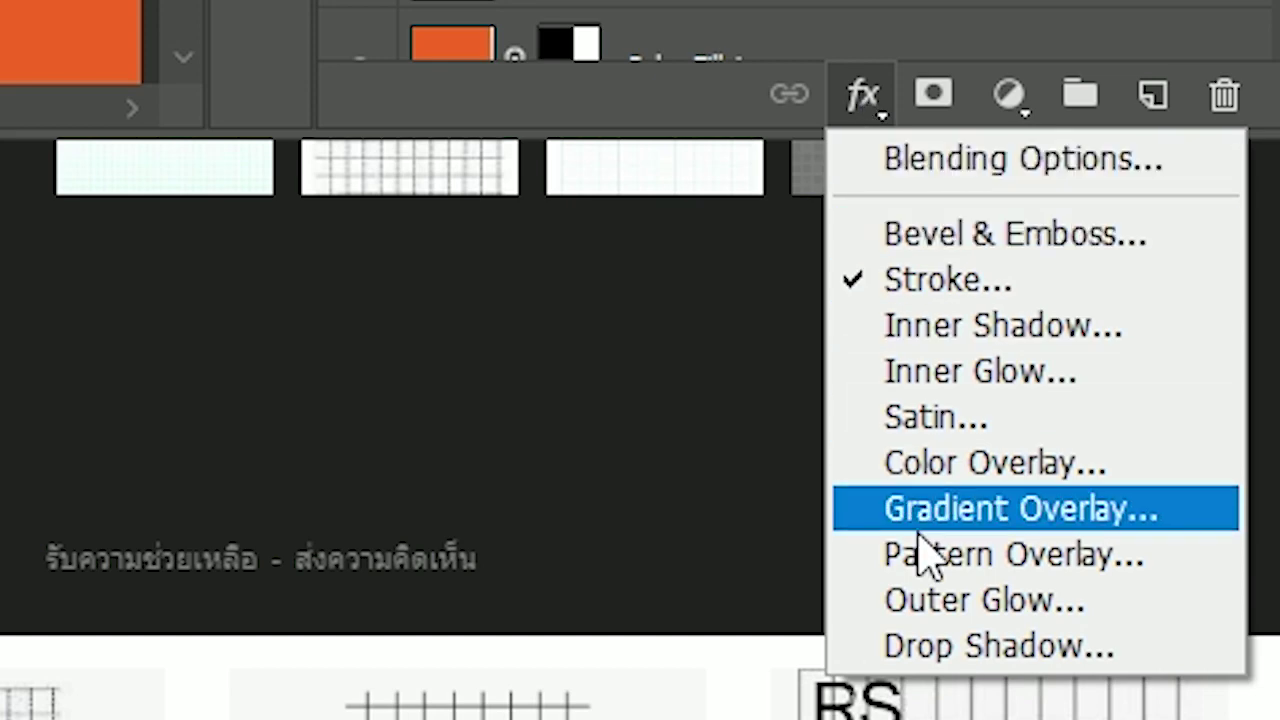
pyautogui.click(857, 648)
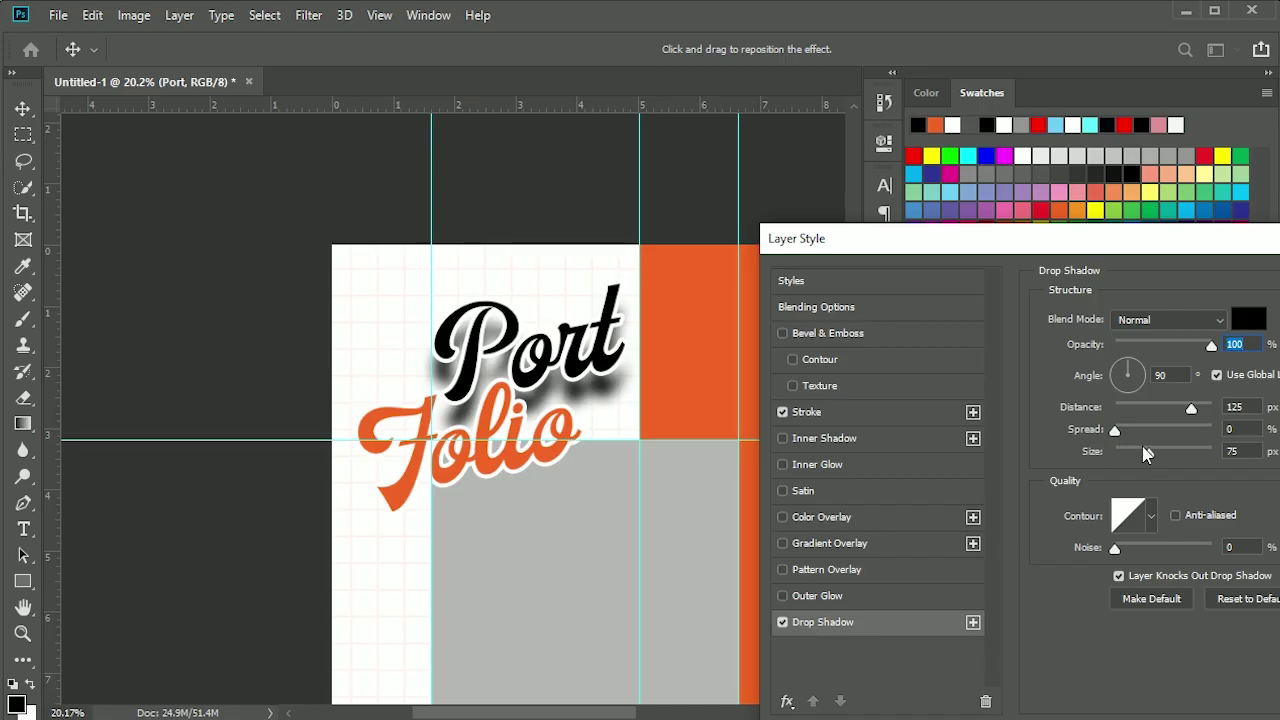
pyautogui.moveTo(1150, 452); pyautogui.dragTo(1104, 465)
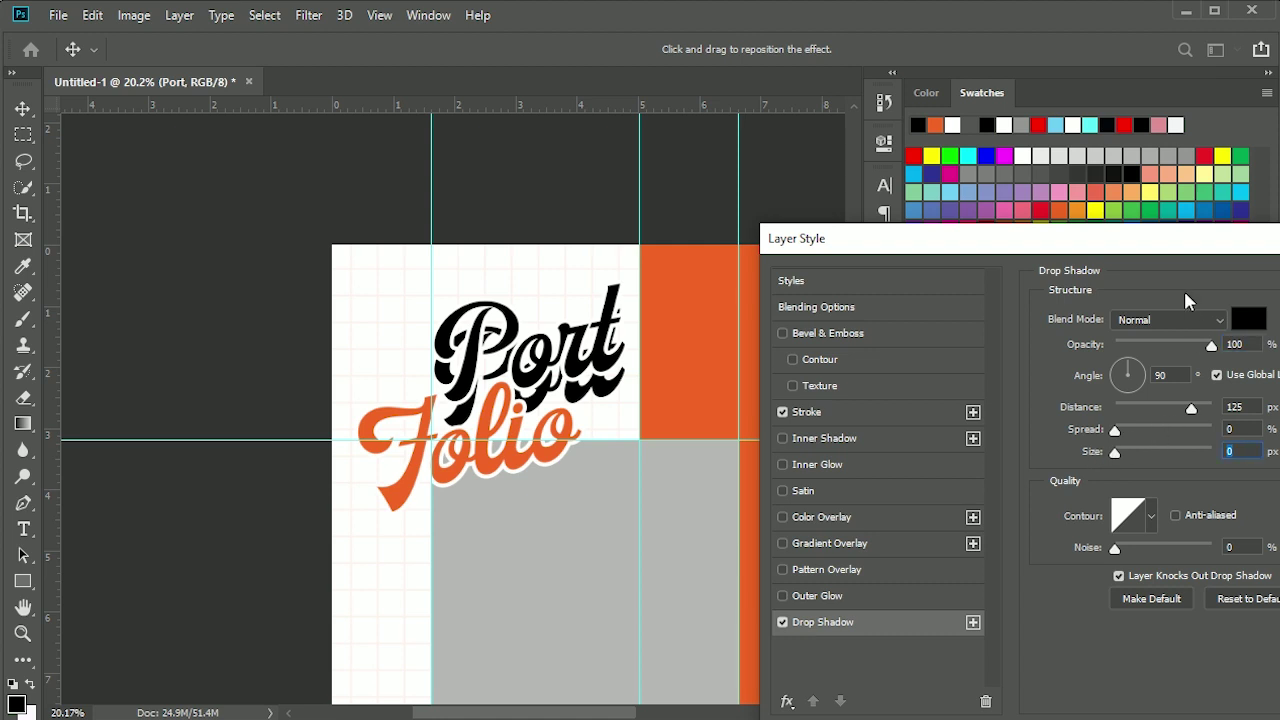
pyautogui.moveTo(1180, 240); pyautogui.dragTo(1117, 226)
pyautogui.moveTo(1128, 398); pyautogui.dragTo(1095, 400)
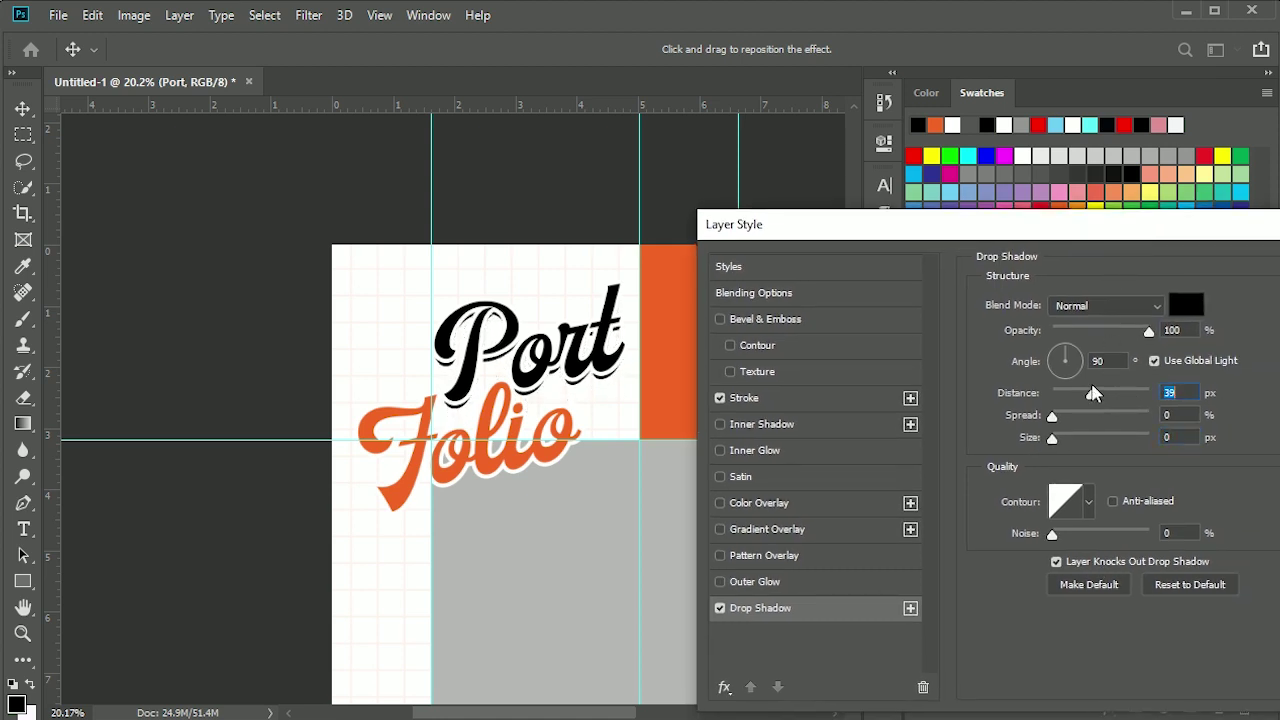
pyautogui.moveTo(1149, 333); pyautogui.dragTo(1062, 333)
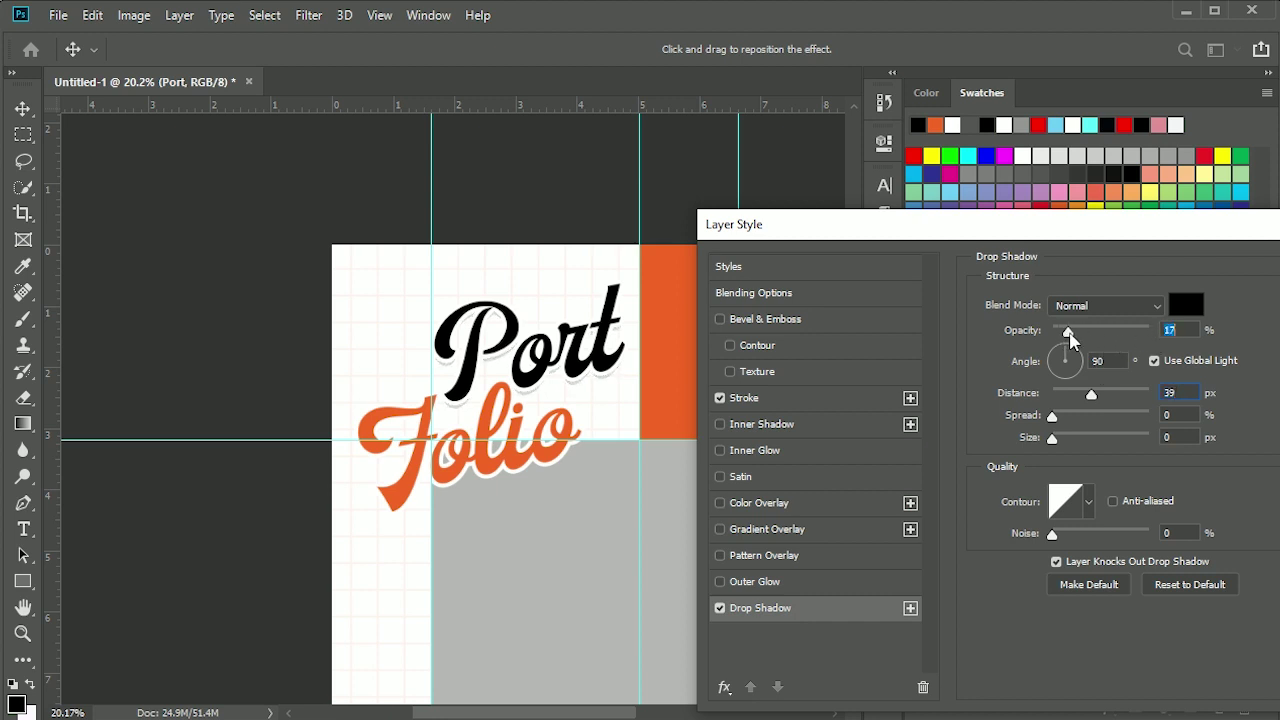
pyautogui.click(1062, 354)
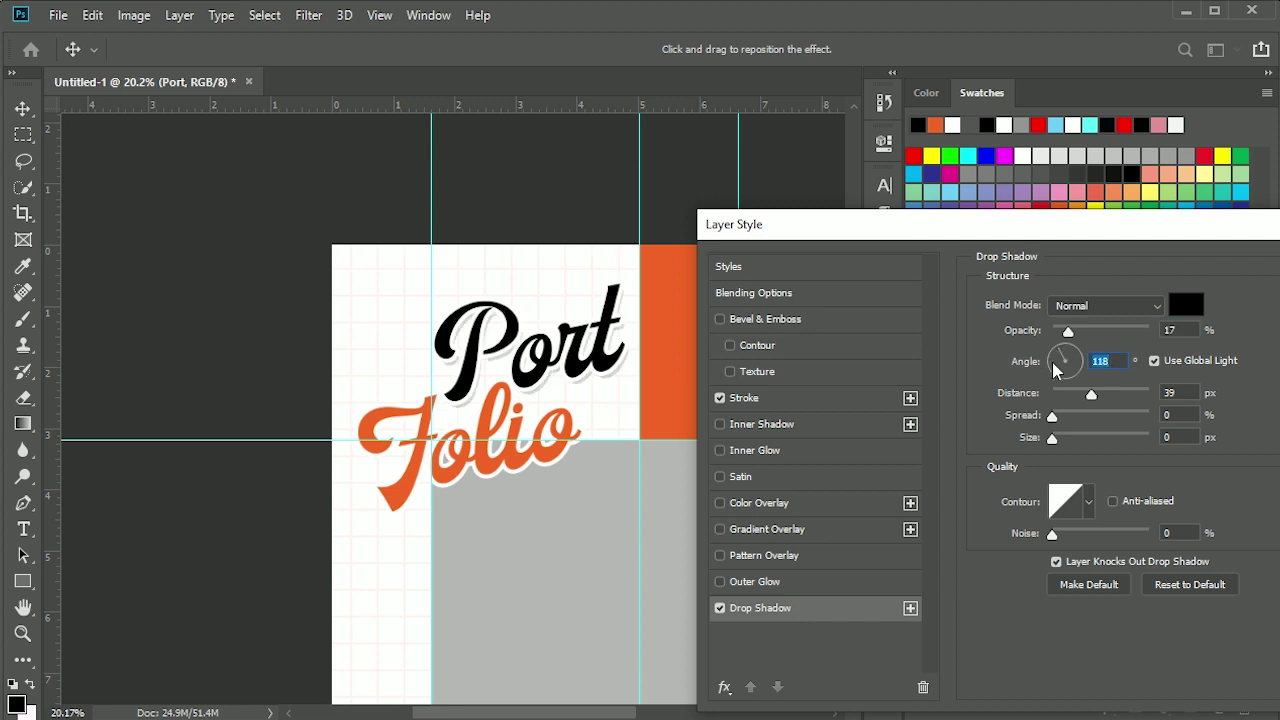
pyautogui.moveTo(1092, 399); pyautogui.dragTo(1088, 400)
pyautogui.moveTo(1066, 331); pyautogui.dragTo(1069, 333)
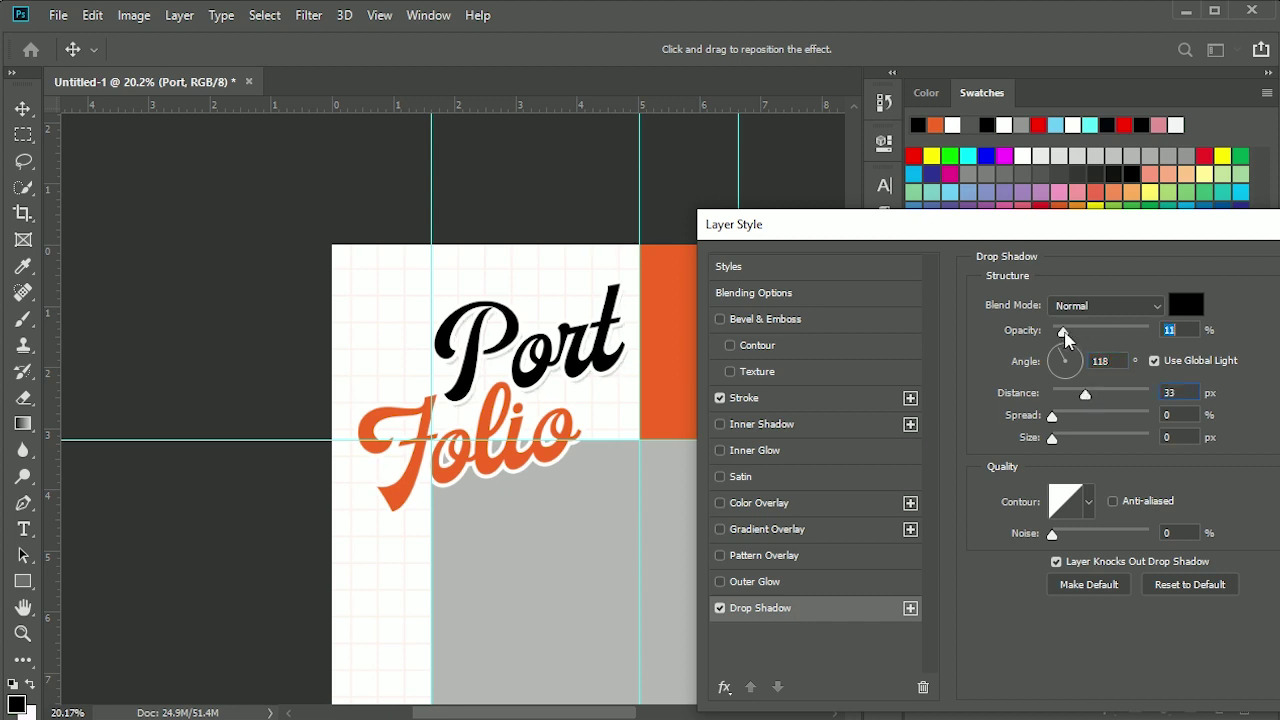
pyautogui.moveTo(1087, 403); pyautogui.dragTo(1091, 400)
pyautogui.moveTo(1158, 238); pyautogui.dragTo(777, 220)
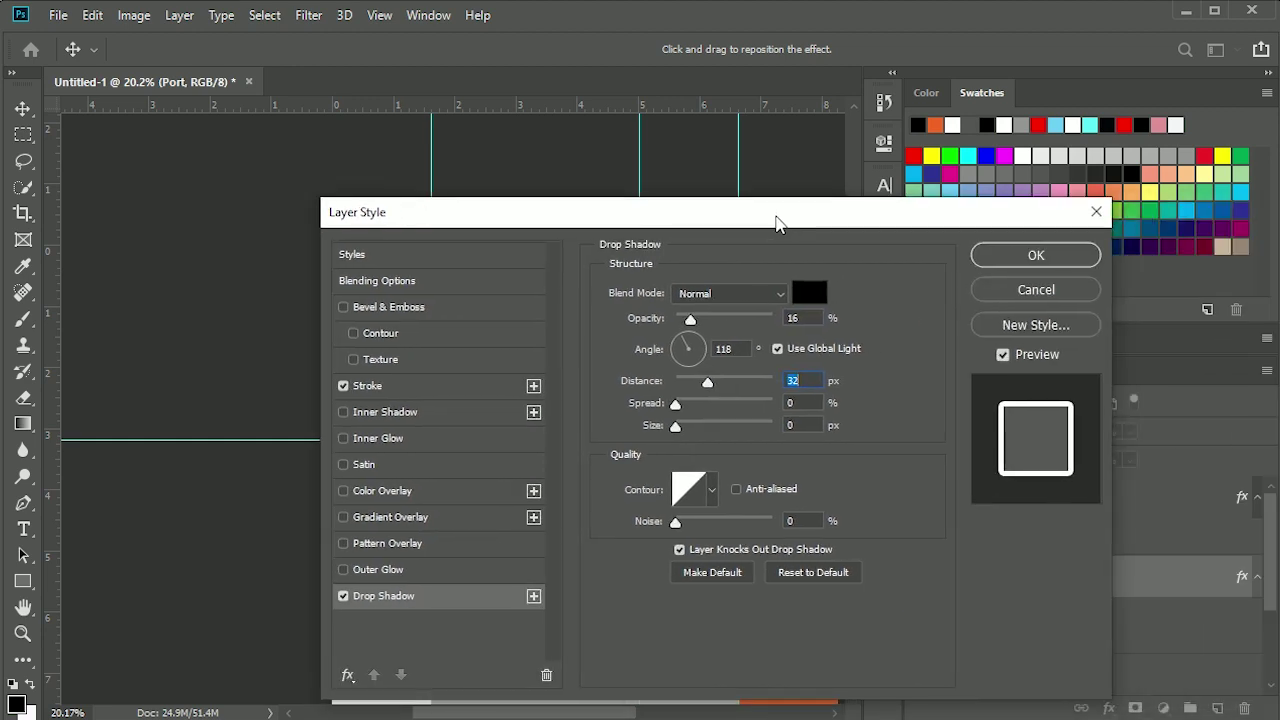
pyautogui.click(1026, 257)
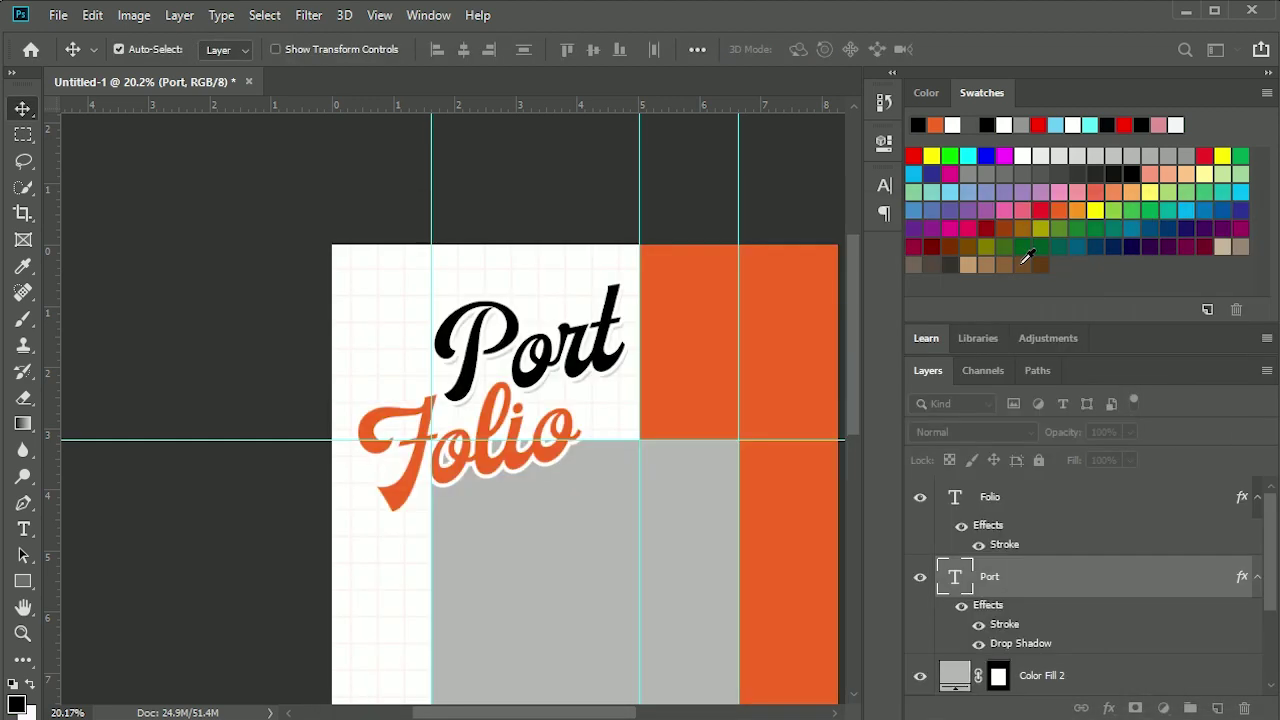
# - Give the Folio layer Port's matching drop shadow and nudge the Port title slightly upward
pyautogui.click(998, 508)
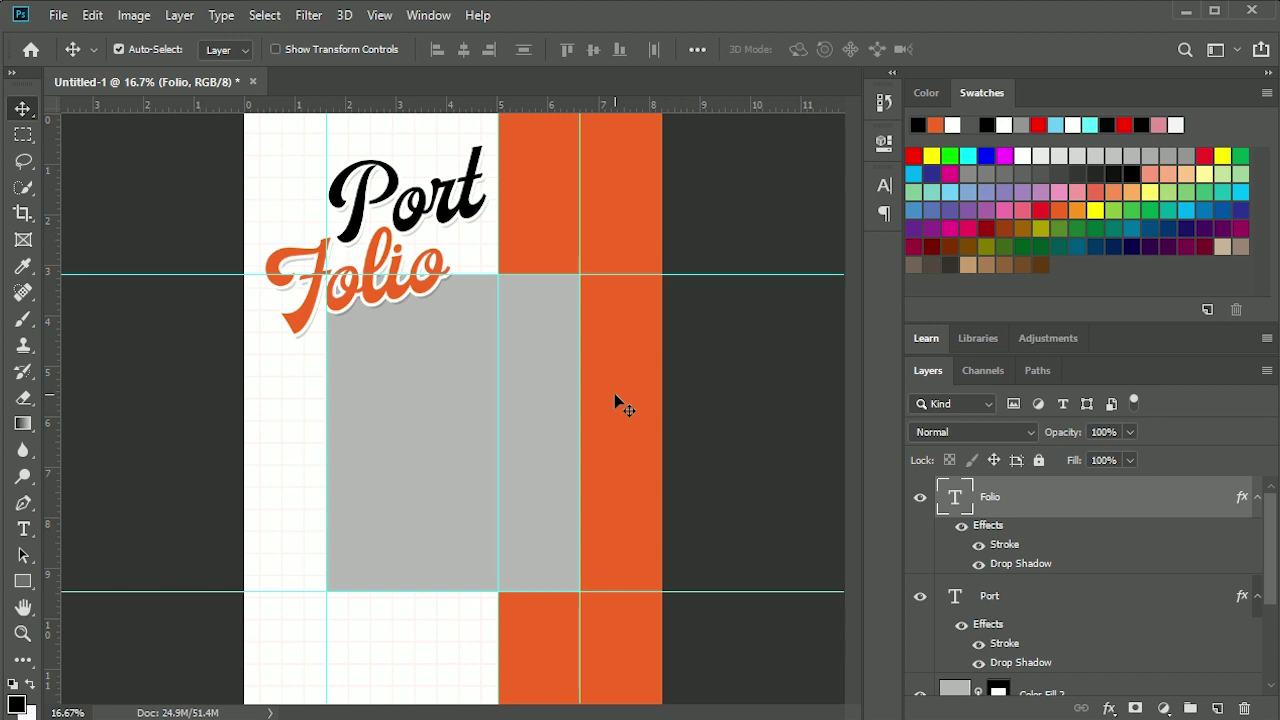
pyautogui.moveTo(413, 218); pyautogui.dragTo(414, 203)
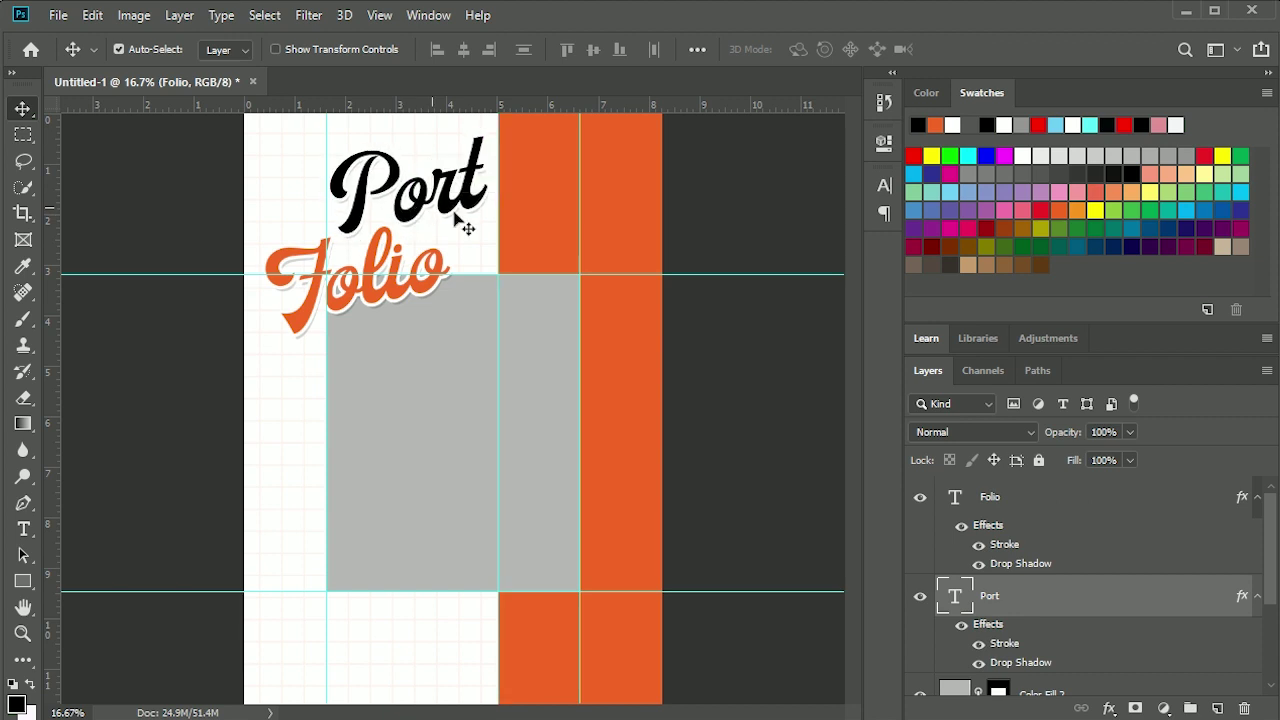
pyautogui.scroll(-1, 530, 227)
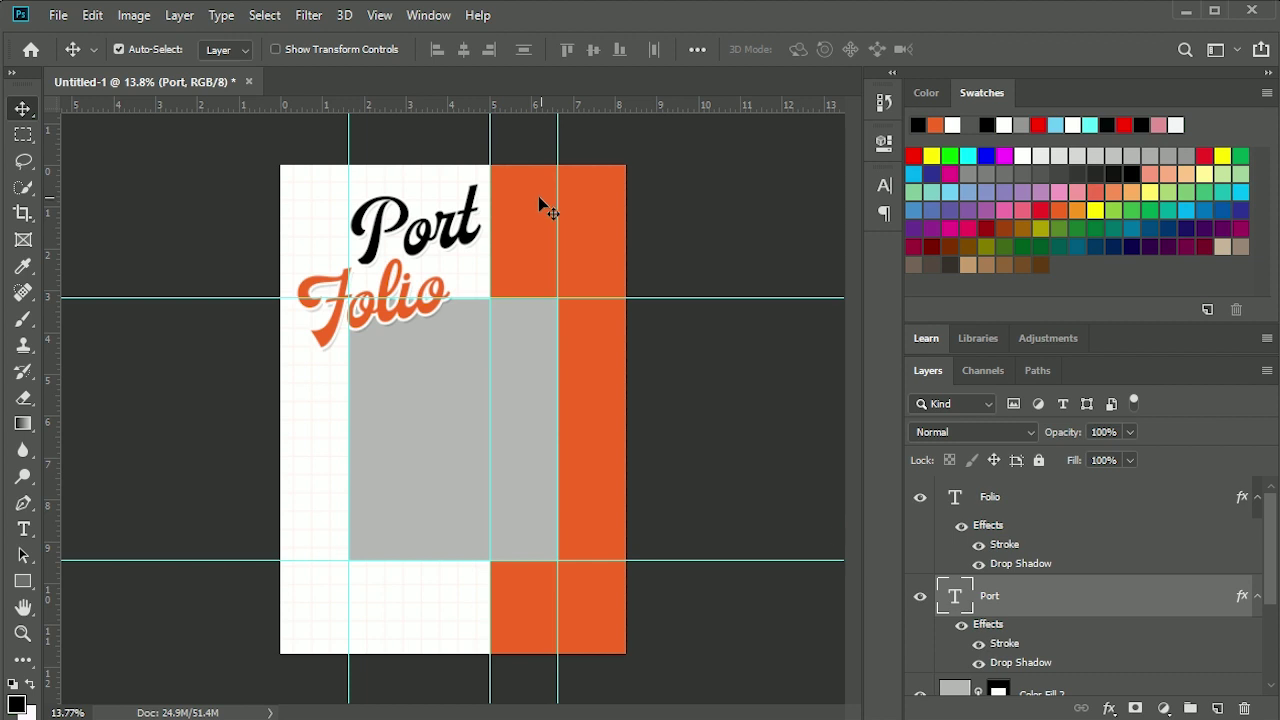
pyautogui.scroll(2, 568, 195)
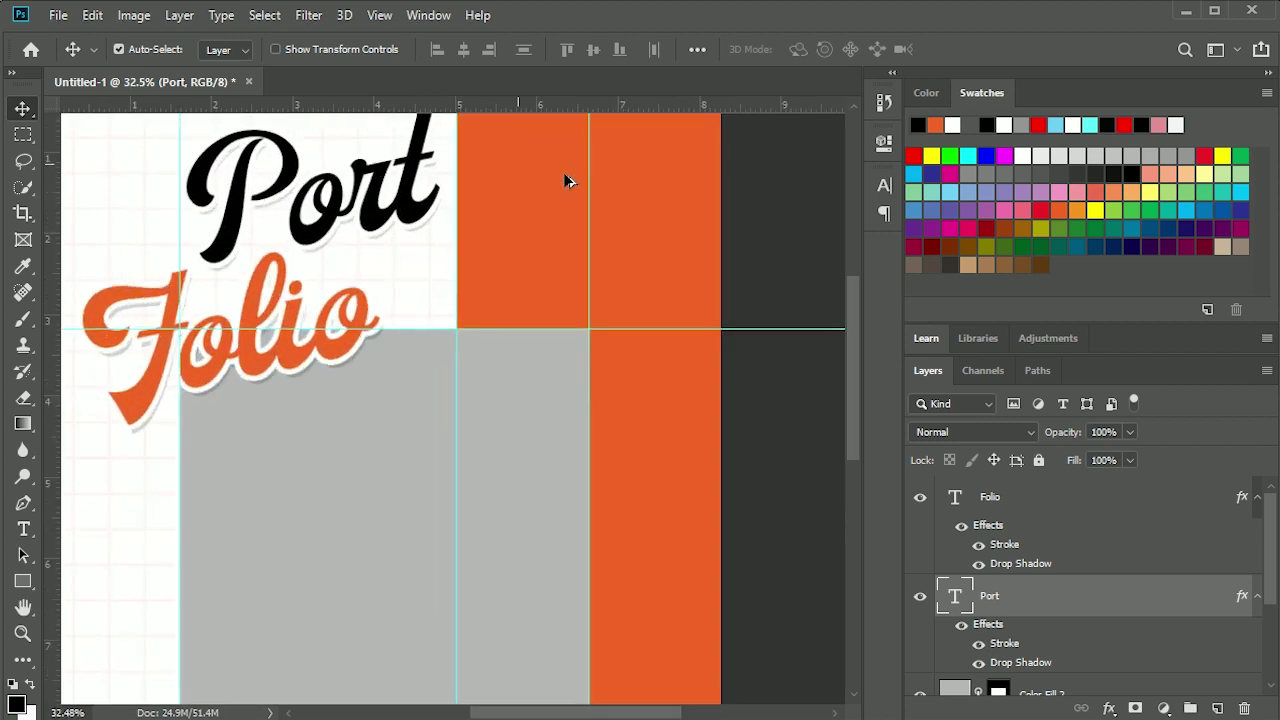
pyautogui.scroll(1, 590, 200)
pyautogui.scroll(1, 660, 340)
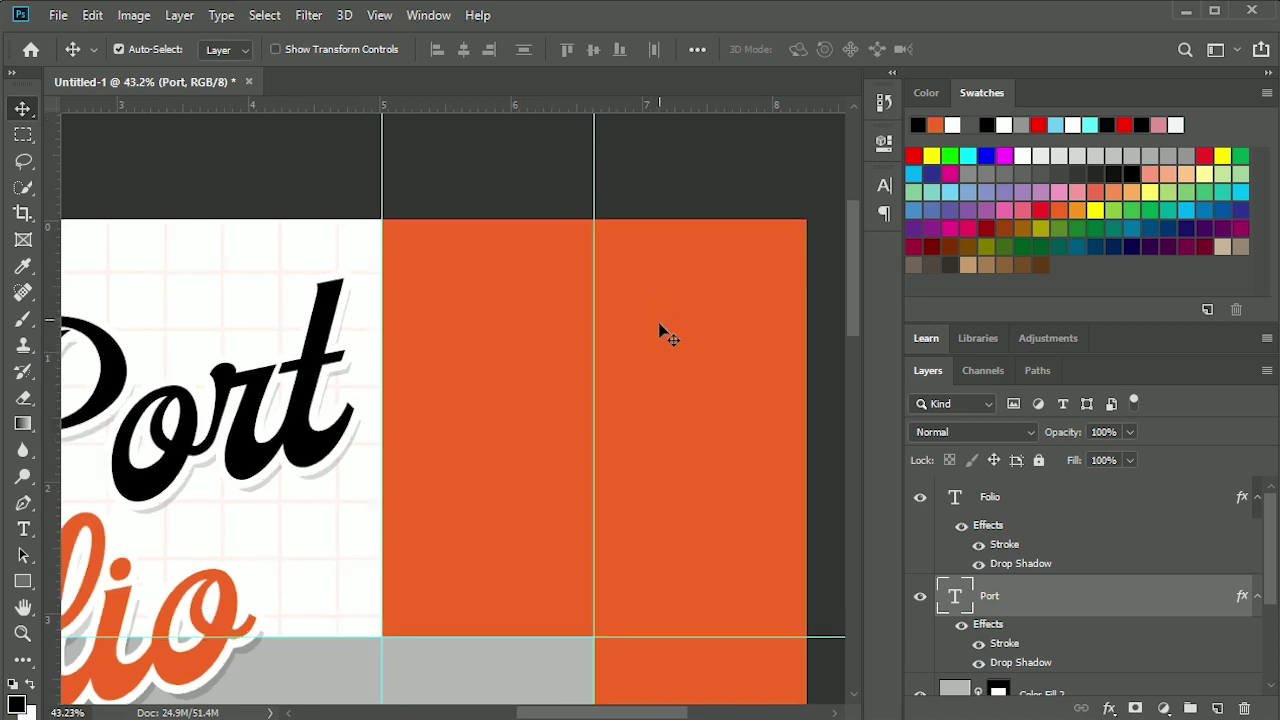
pyautogui.scroll(-1, 660, 325)
pyautogui.click(27, 532)
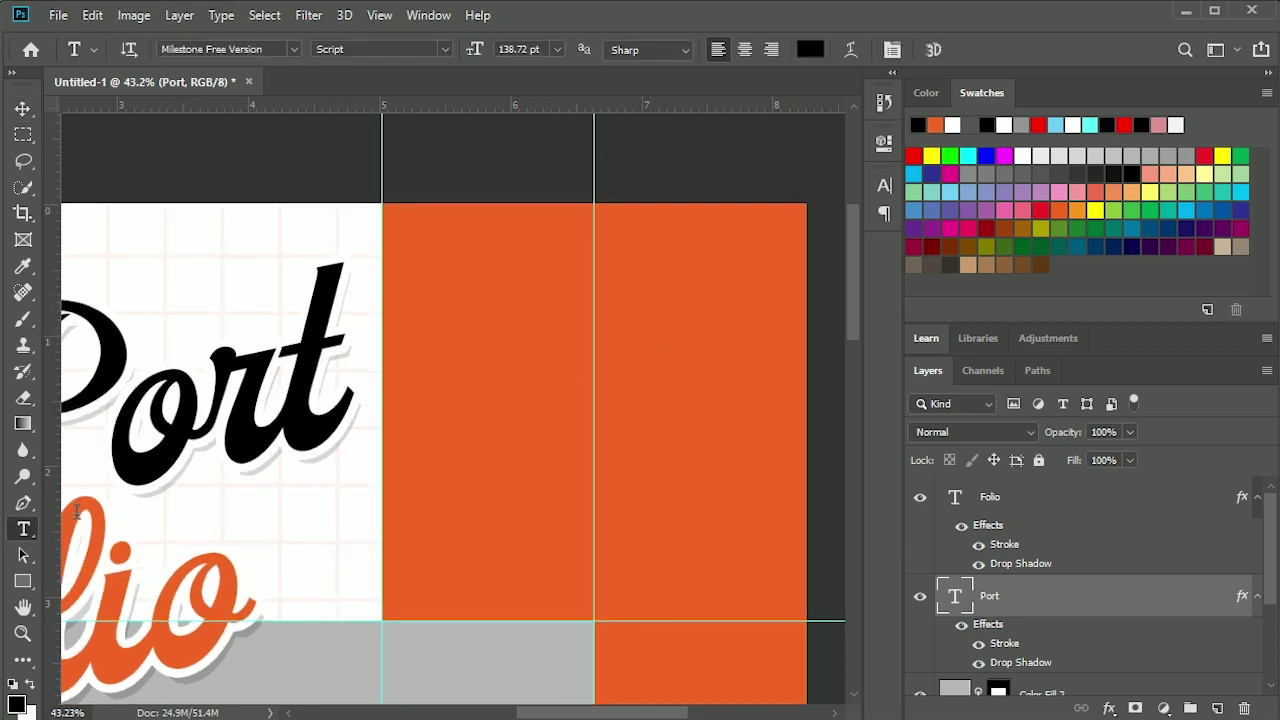
# - Start a new white (ffffff) text layer on the orange panel
pyautogui.click(1052, 568)
pyautogui.click(457, 420)
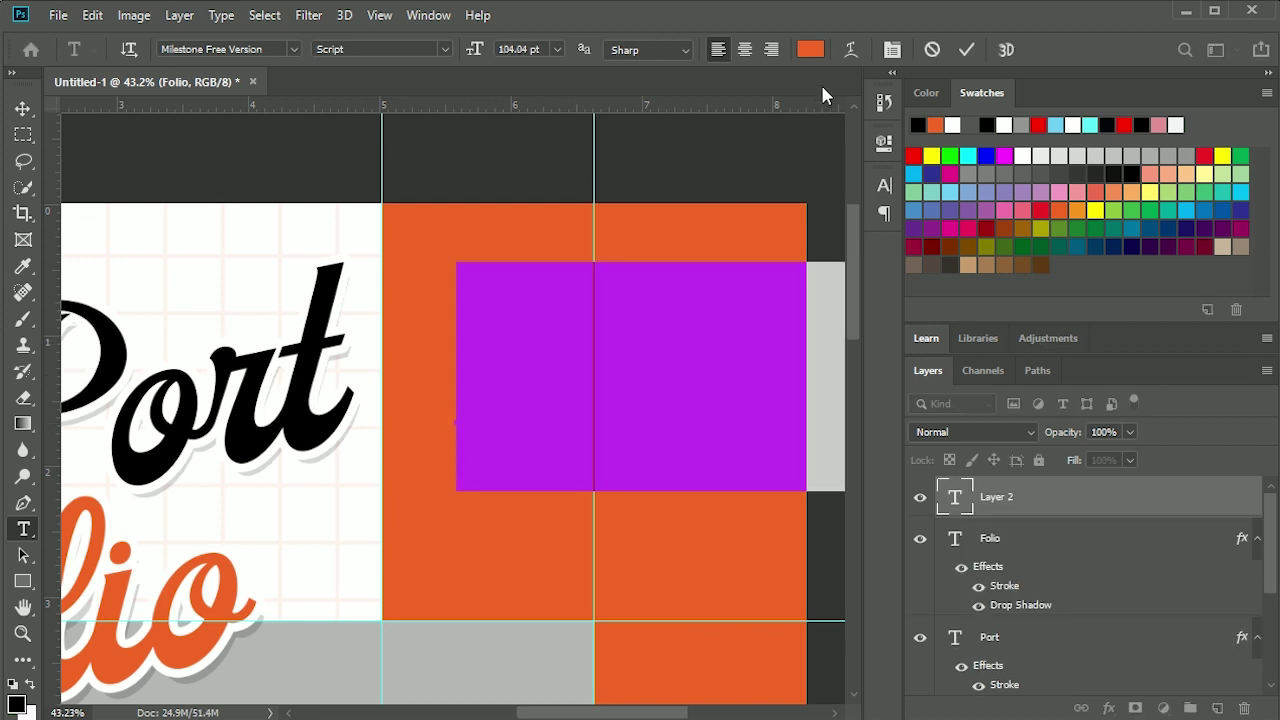
pyautogui.click(810, 50)
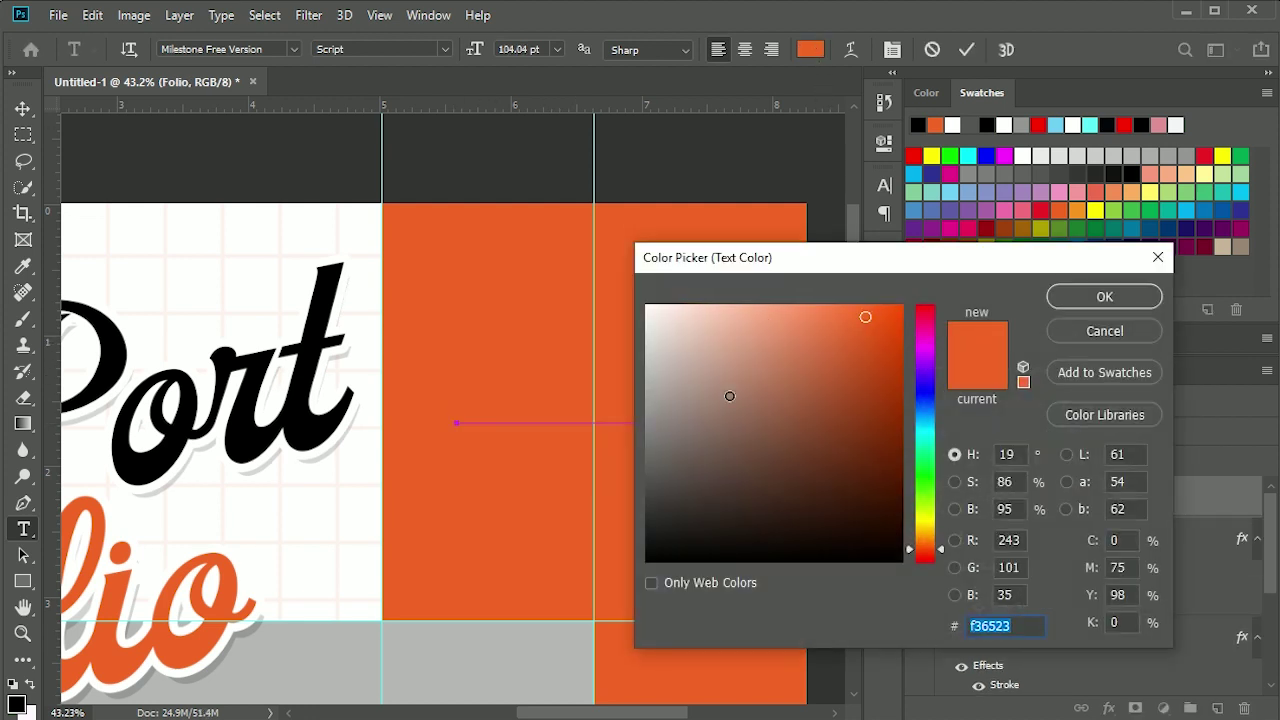
pyautogui.write('ffffff')
pyautogui.click(1104, 297)
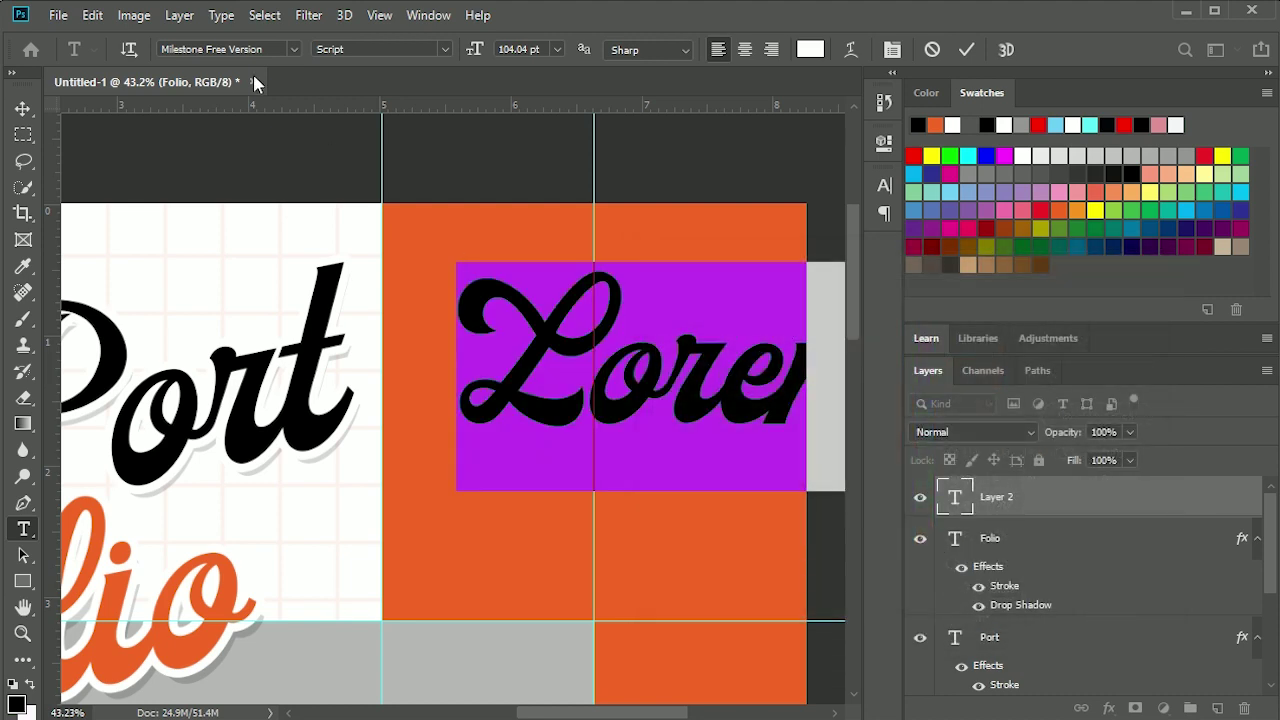
# - Set the Thai heading to Cloud Soft Bold at about 22 pt and move it higher
pyautogui.click(258, 52)
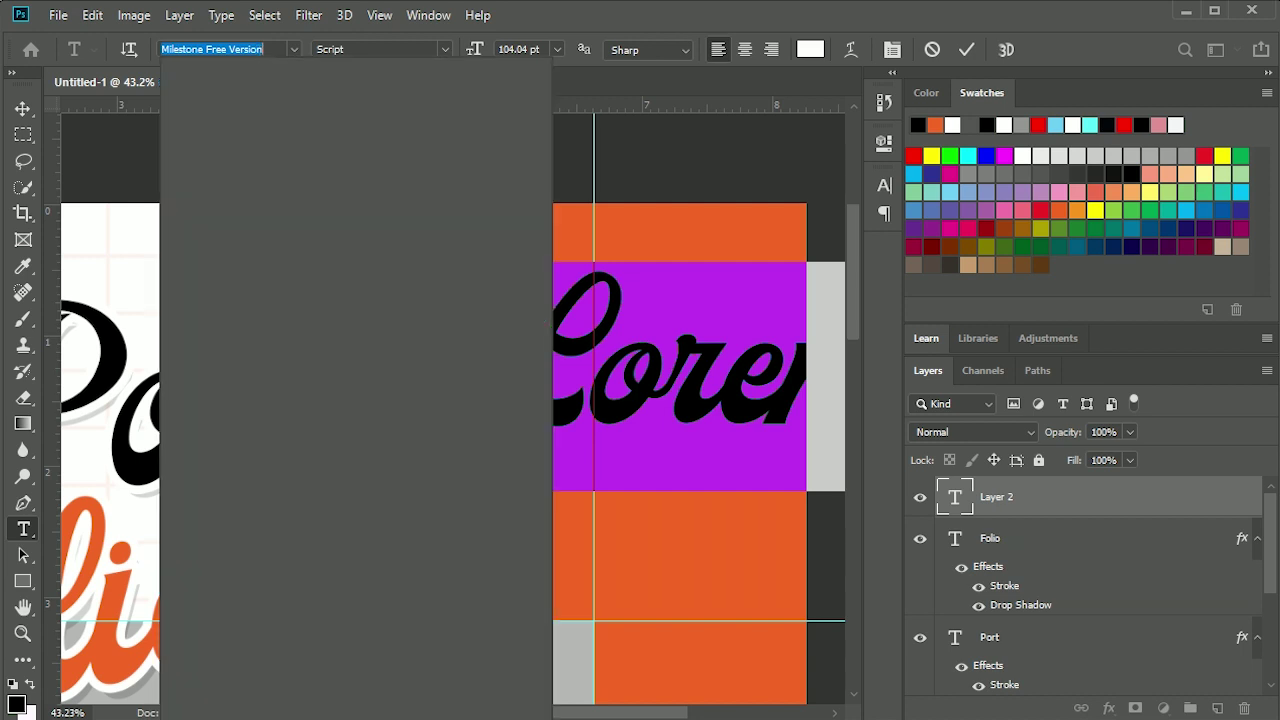
pyautogui.write('Cloud Soft')
pyautogui.press('Return')
pyautogui.moveTo(474, 49); pyautogui.dragTo(377, 60)
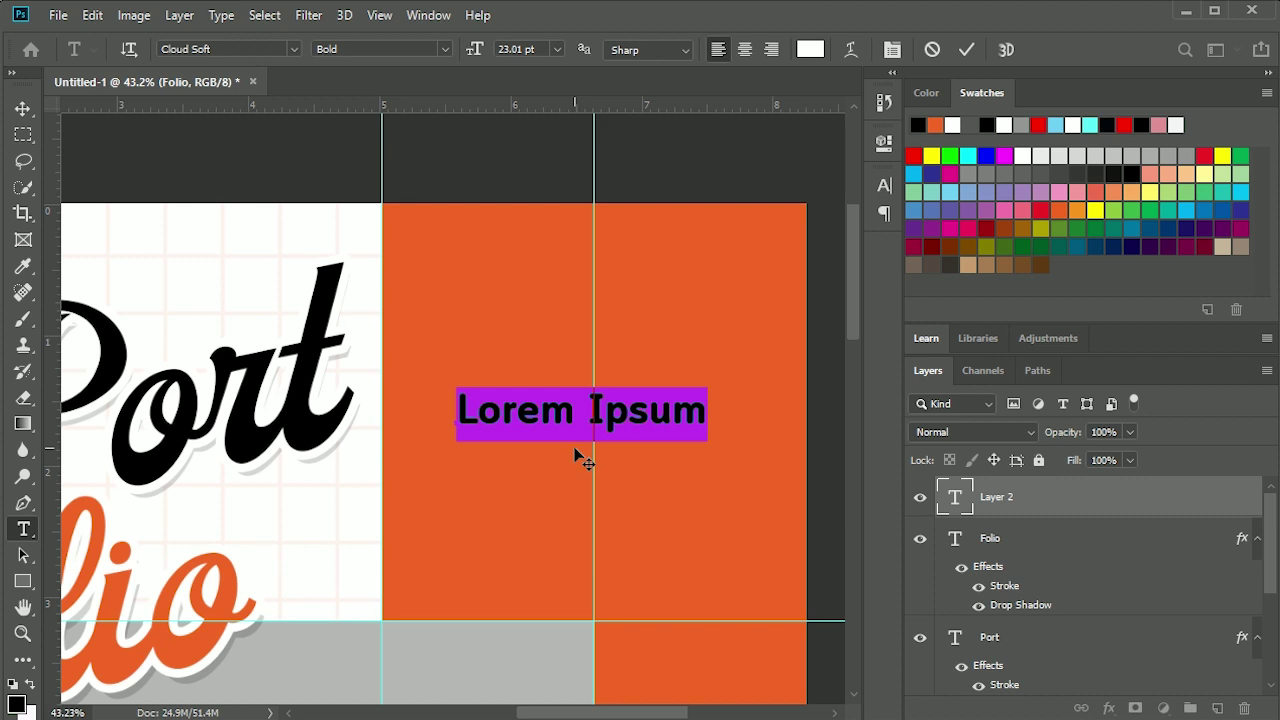
pyautogui.hotkey('ctrl', 't')
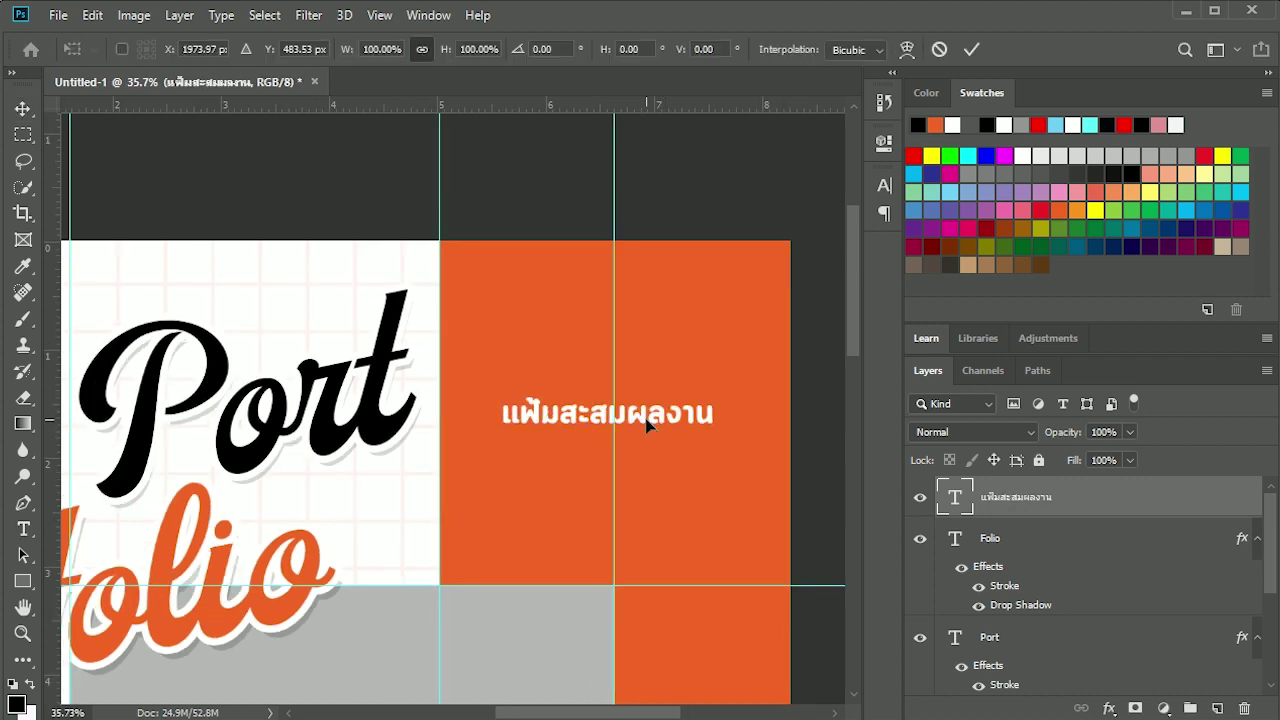
pyautogui.moveTo(650, 427); pyautogui.dragTo(662, 345)
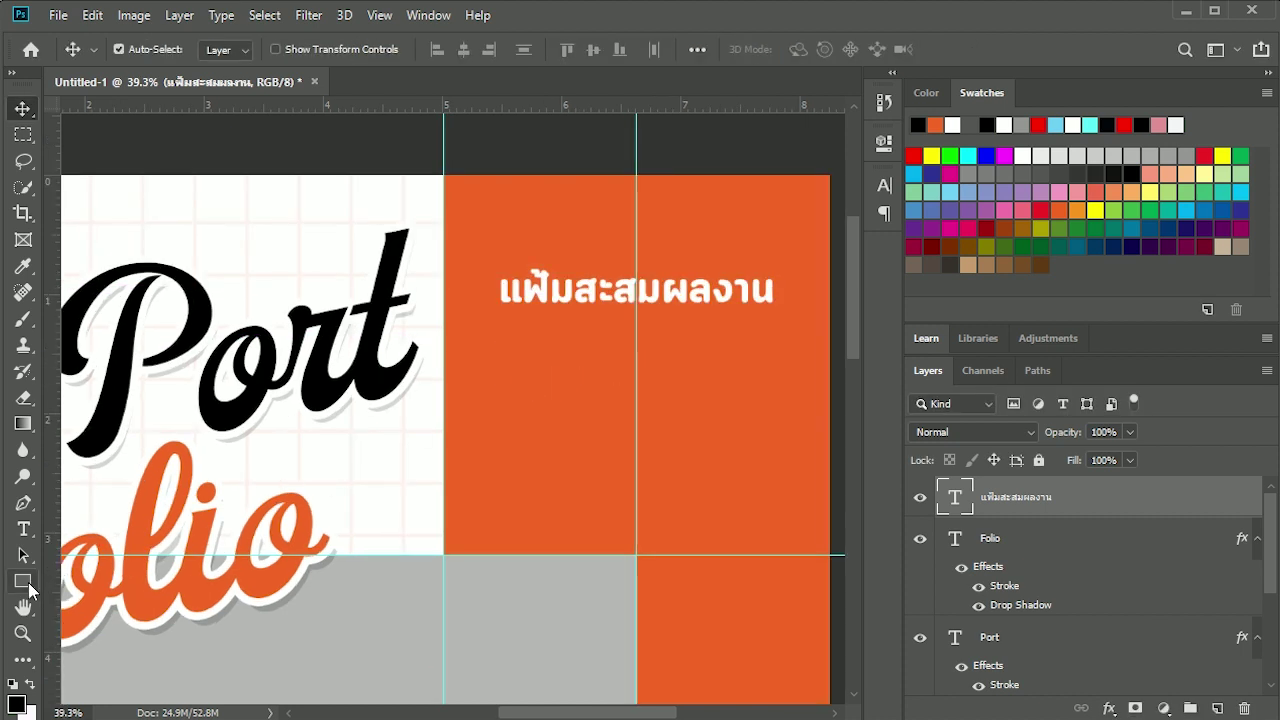
# - Draw a rectangle around the Thai heading with no fill and a white outline
pyautogui.click(23, 582)
pyautogui.moveTo(476, 245); pyautogui.dragTo(801, 332)
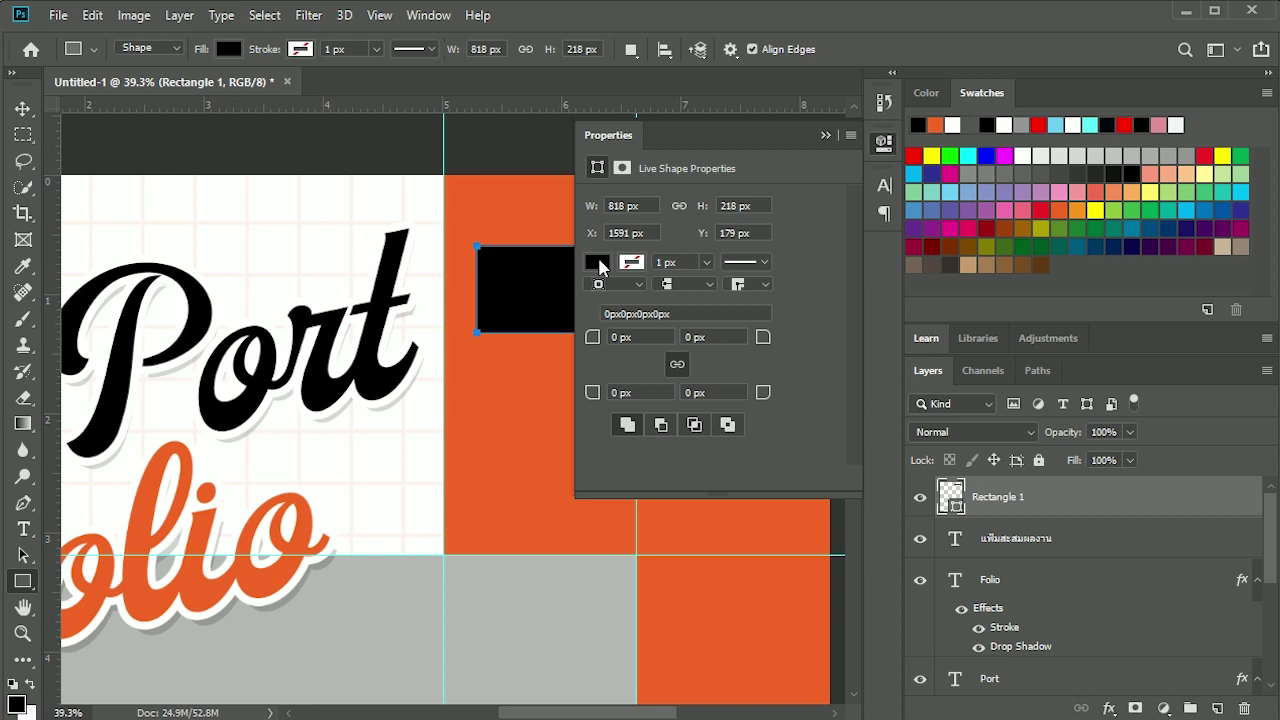
pyautogui.click(598, 262)
pyautogui.click(610, 300)
pyautogui.click(637, 266)
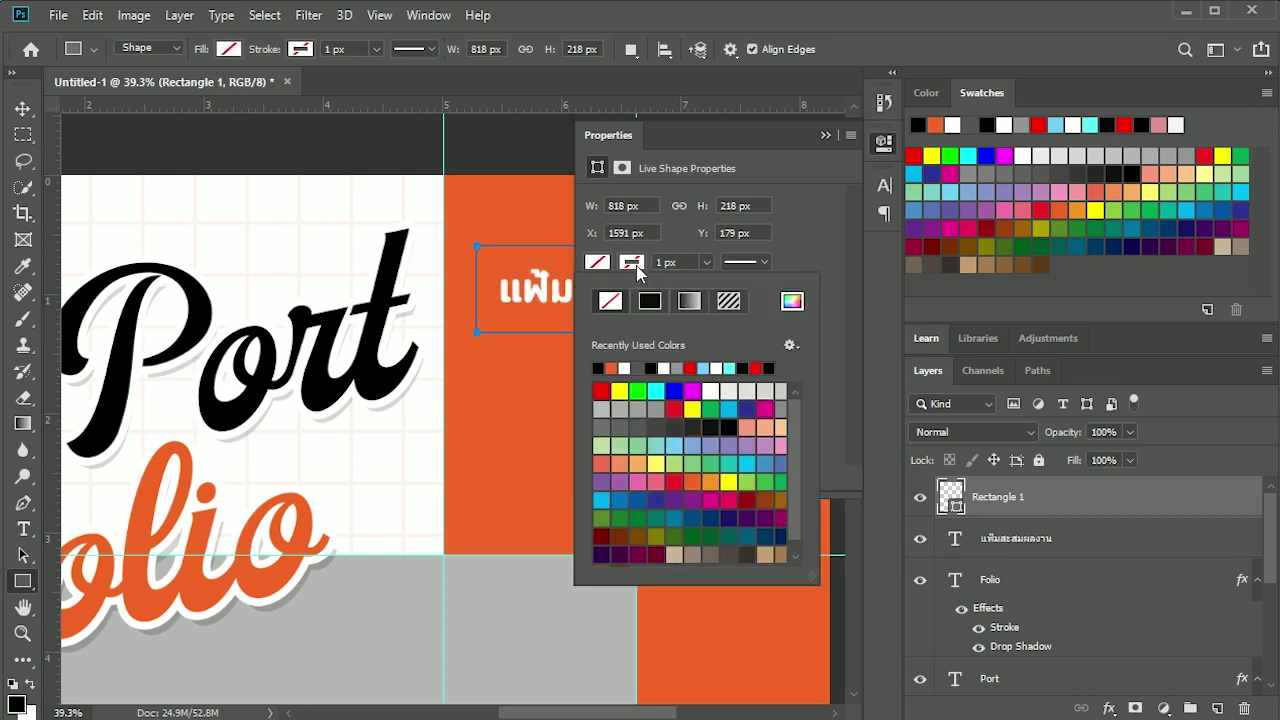
pyautogui.click(631, 368)
# - Round the rectangle into a pill with 109 px corners and a 15 px outline
pyautogui.click(706, 262)
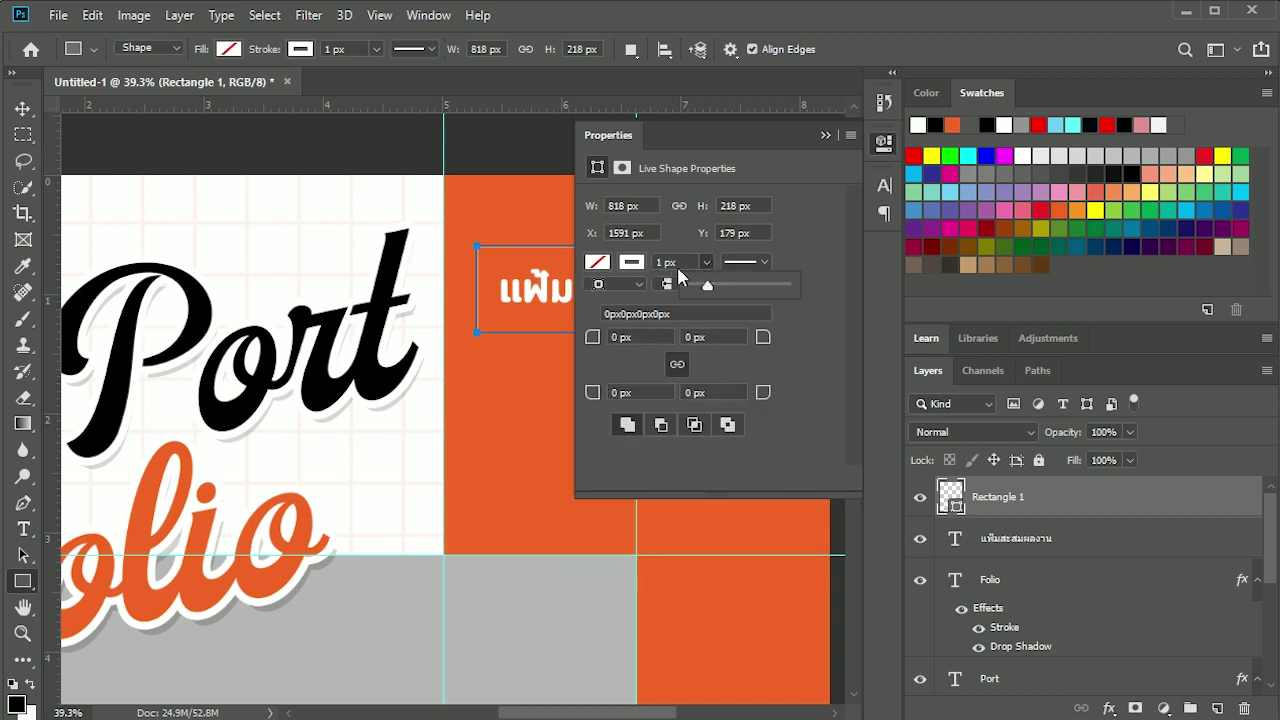
pyautogui.moveTo(696, 286); pyautogui.dragTo(711, 289)
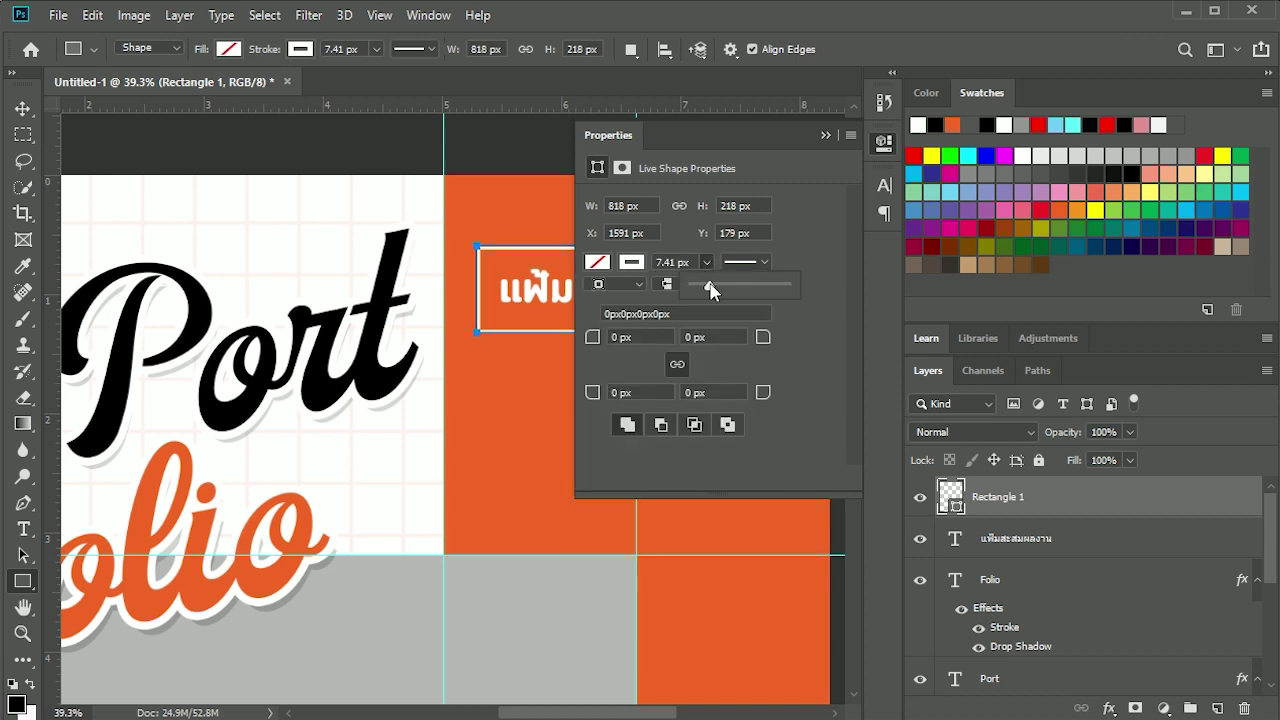
pyautogui.click(795, 242)
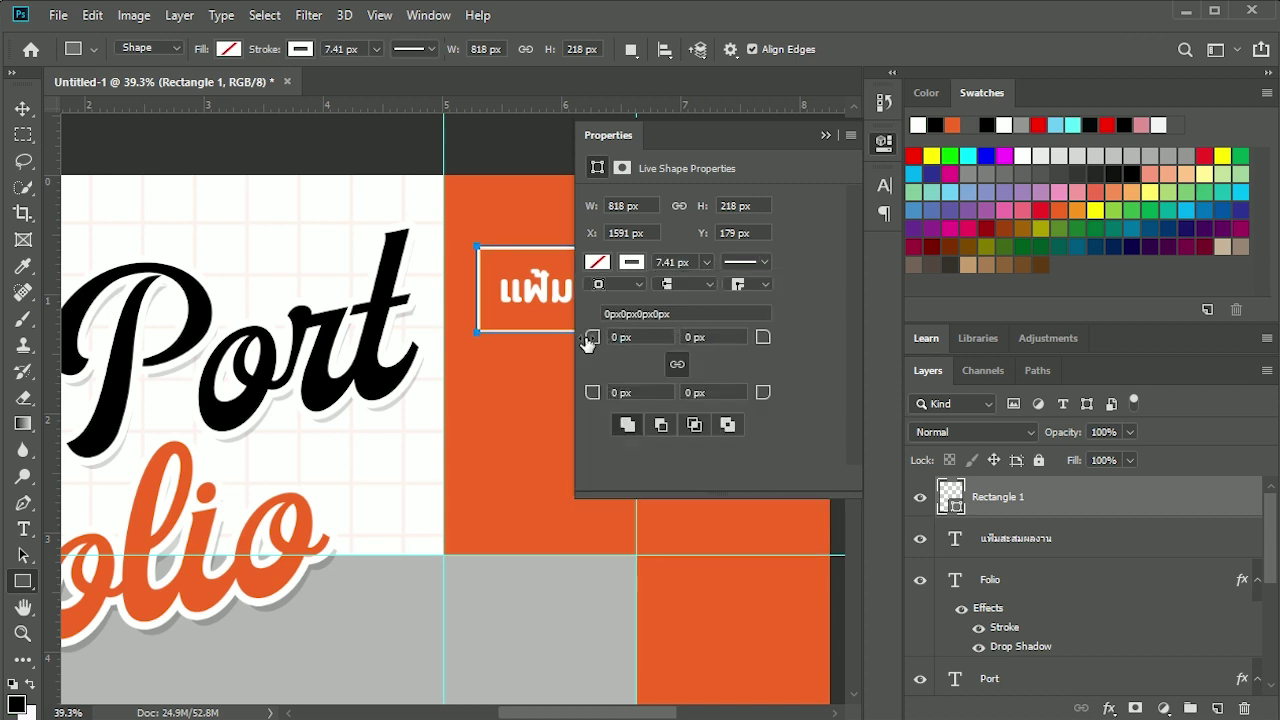
pyautogui.moveTo(591, 342); pyautogui.dragTo(857, 360)
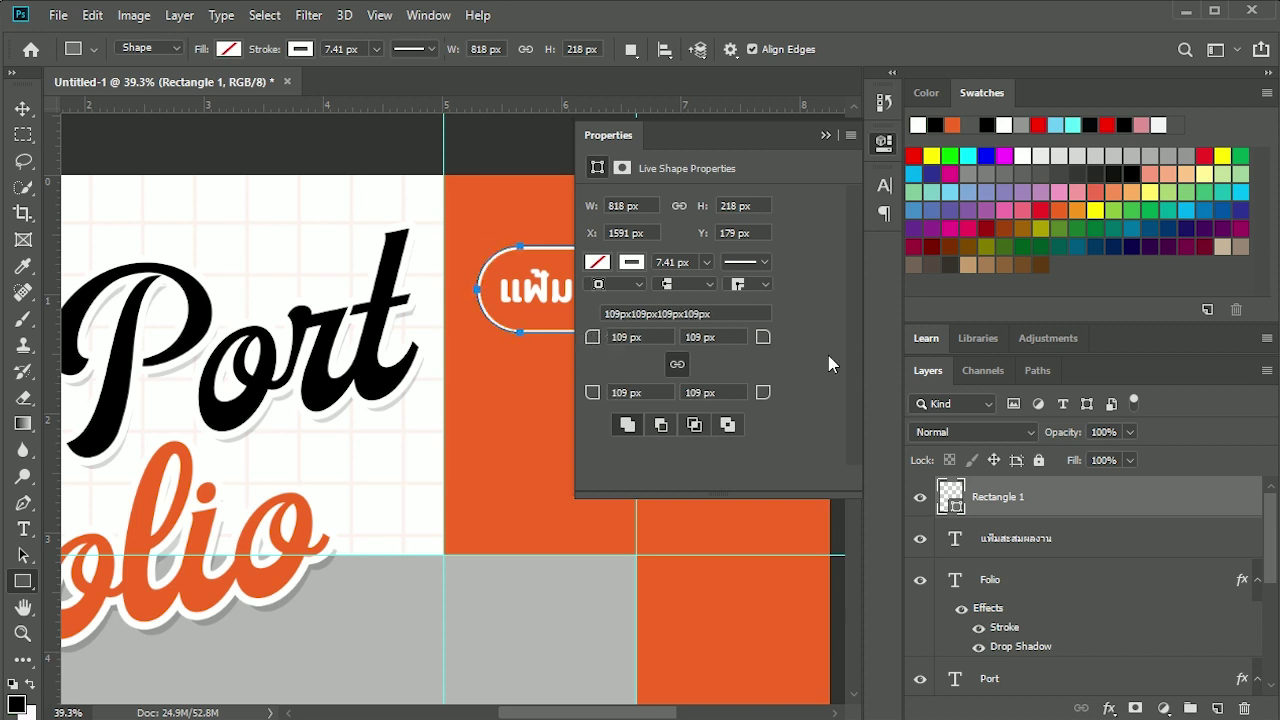
pyautogui.doubleClick(673, 261)
pyautogui.write('15')
pyautogui.press('Return')
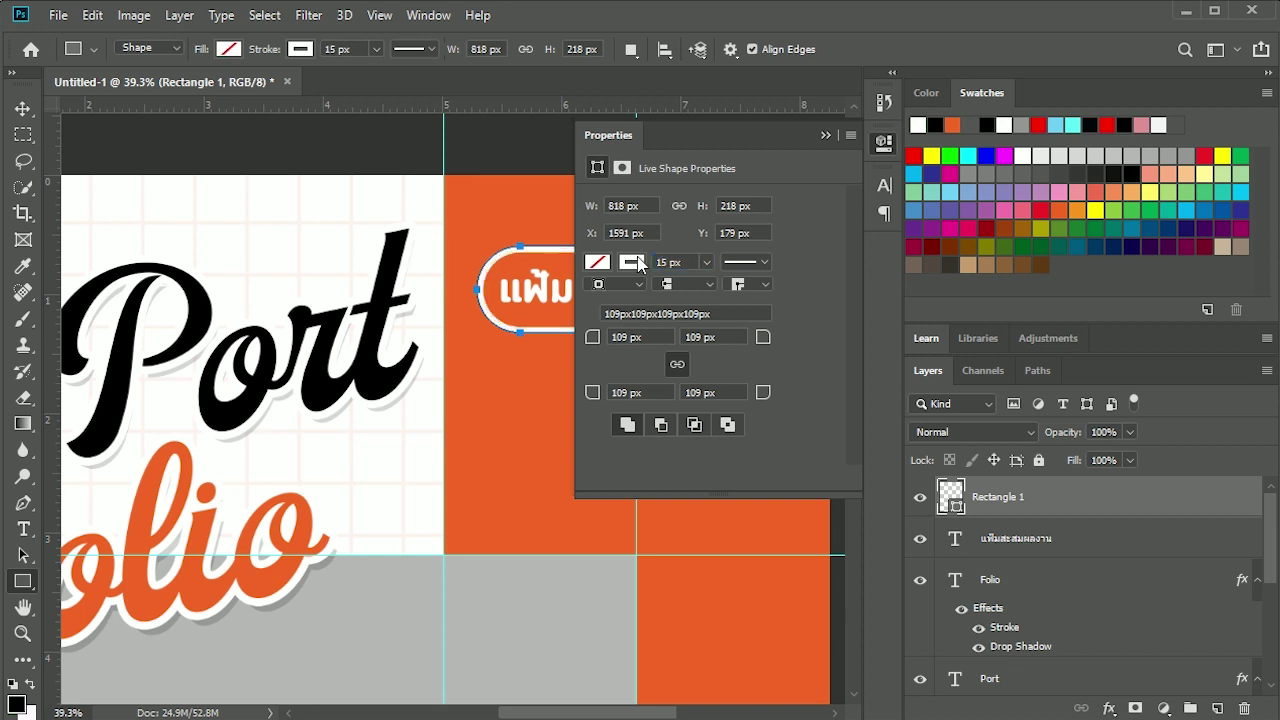
pyautogui.click(1031, 580)
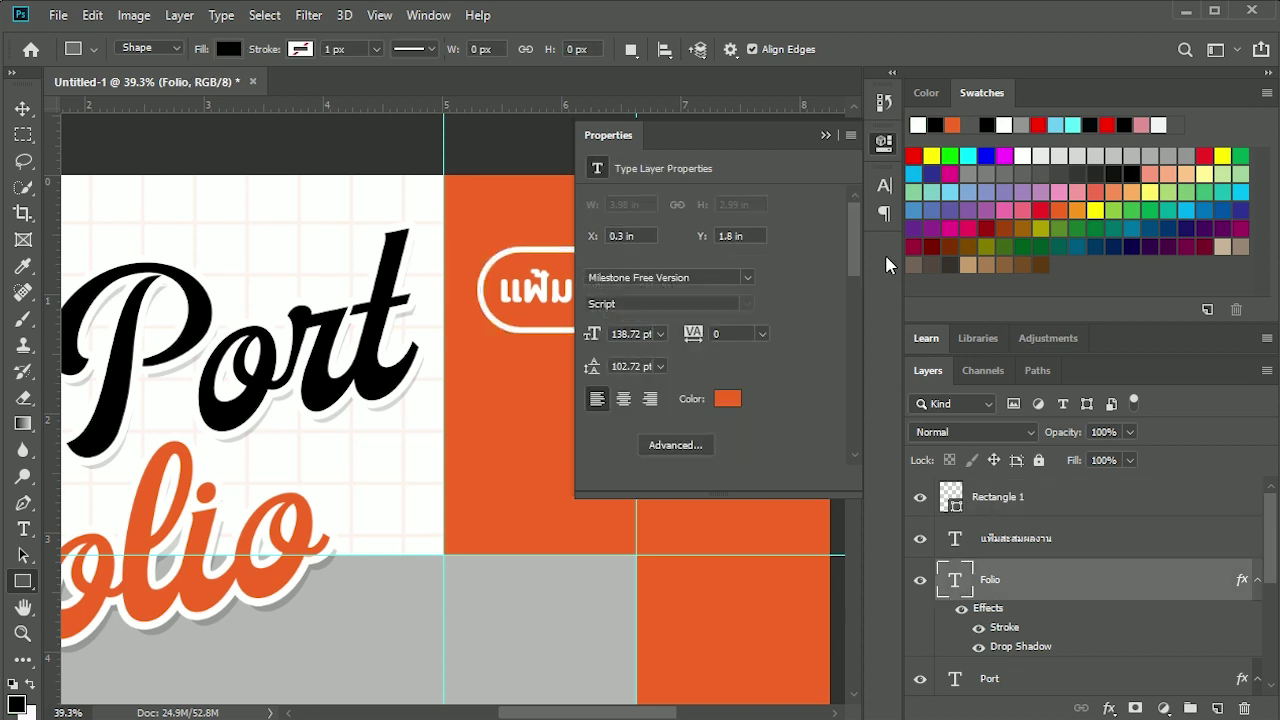
pyautogui.scroll(-5, 588, 258)
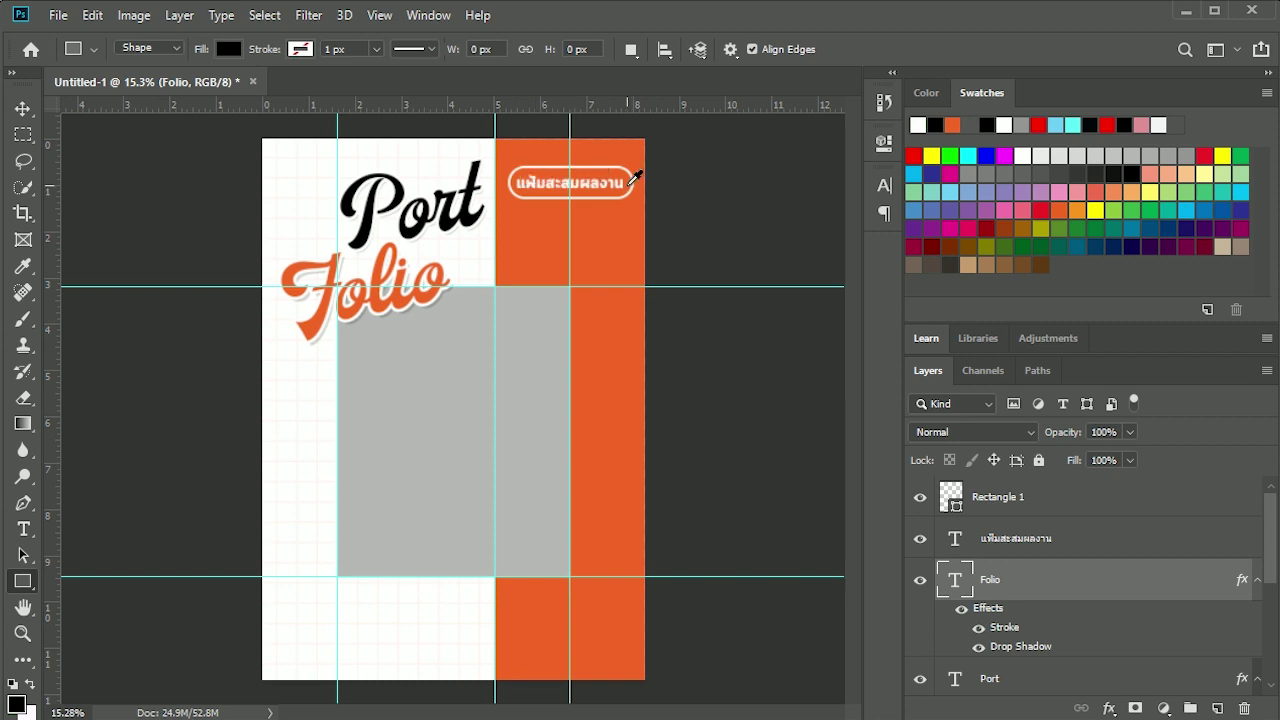
# - Nudge the Thai heading and Rectangle 1 upward together
pyautogui.scroll(4, 636, 177)
pyautogui.click(1015, 538)
pyautogui.press('v')
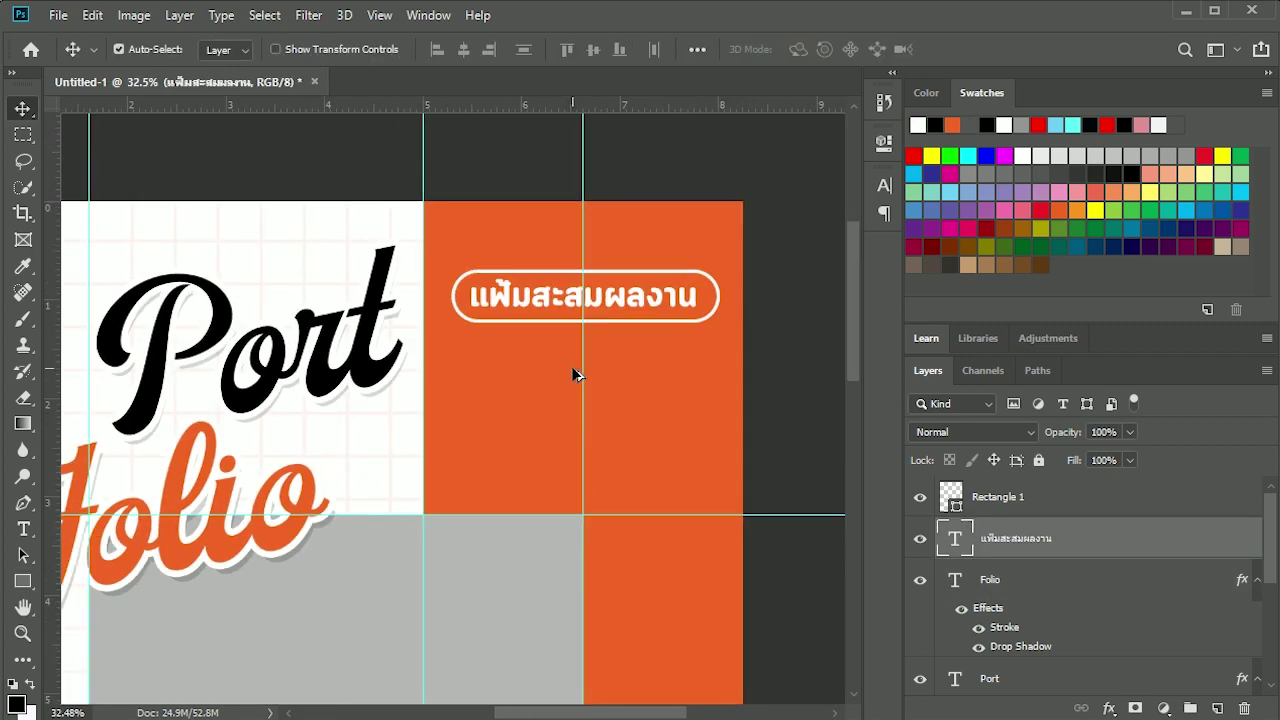
pyautogui.scroll(-2, 573, 375)
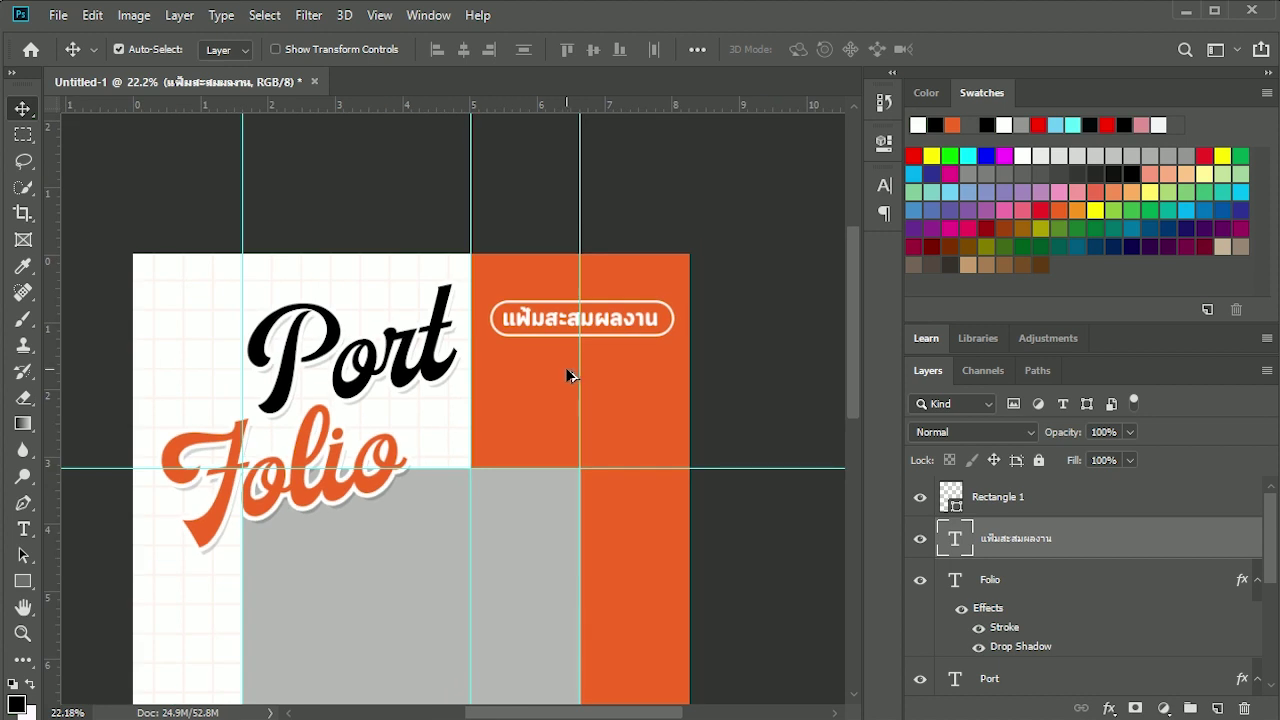
pyautogui.press('ctrl')
pyautogui.keyDown('ctrl'); pyautogui.click(1000, 504); pyautogui.keyUp('ctrl')
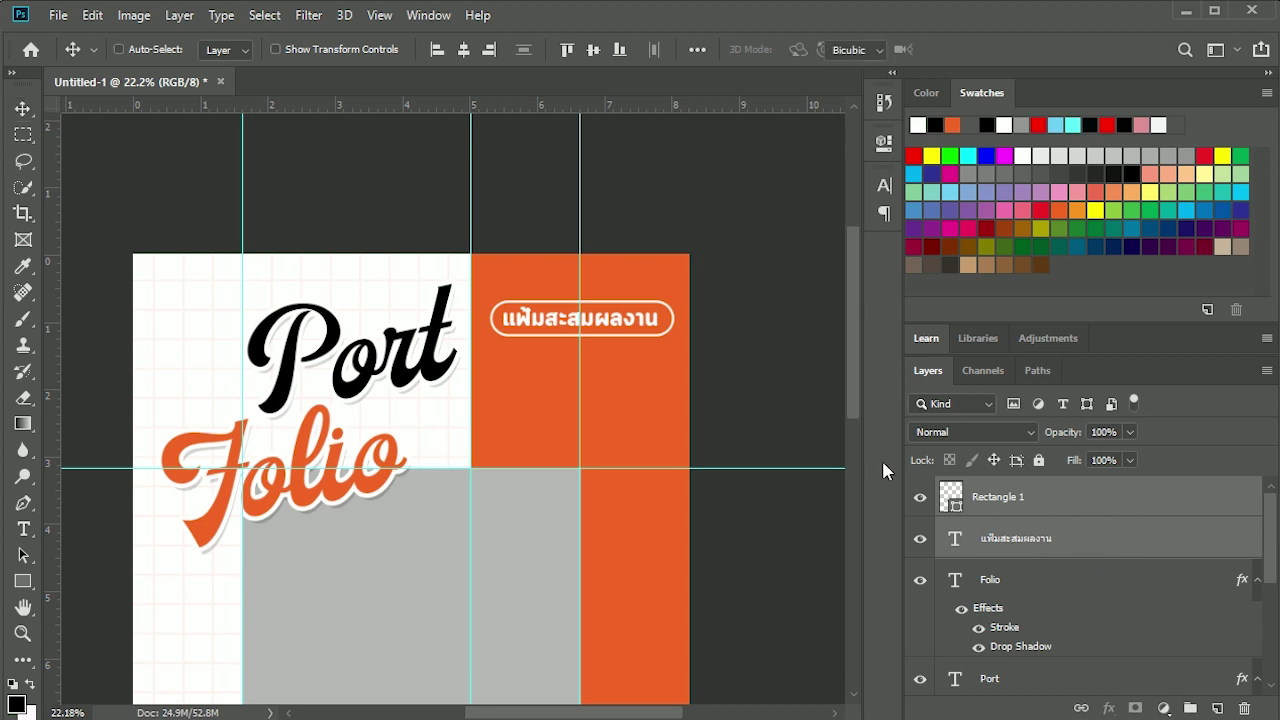
pyautogui.hotkey('ctrl', 't')
pyautogui.press('Up')
pyautogui.press('Up')
pyautogui.press('Up')
pyautogui.press('Up')
pyautogui.press('Up')
pyautogui.press('Up')
pyautogui.press('Up')
pyautogui.press('Up')
pyautogui.press('Up')
pyautogui.press('Up')
pyautogui.press('Up')
pyautogui.press('Up')
pyautogui.press('Return')
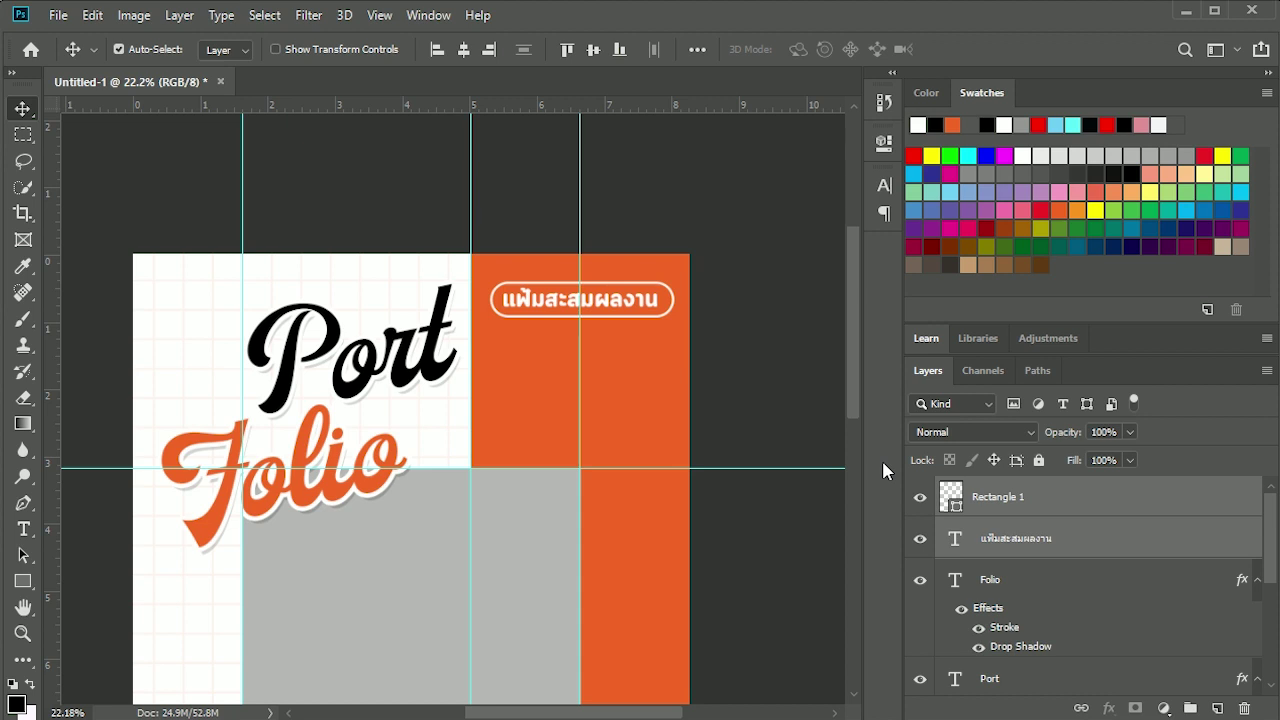
# - Add a new empty Layer 2 above Rectangle 1
pyautogui.scroll(-2, 640, 465)
pyautogui.click(605, 443)
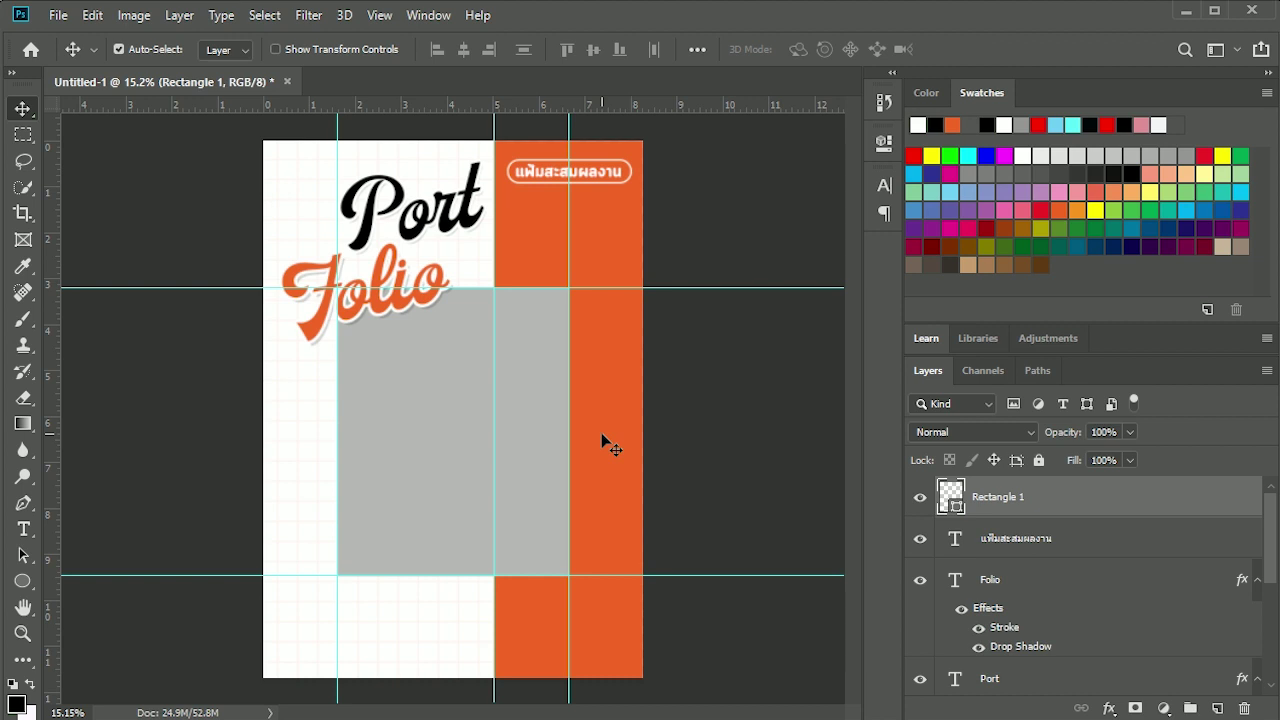
pyautogui.click(1218, 709)
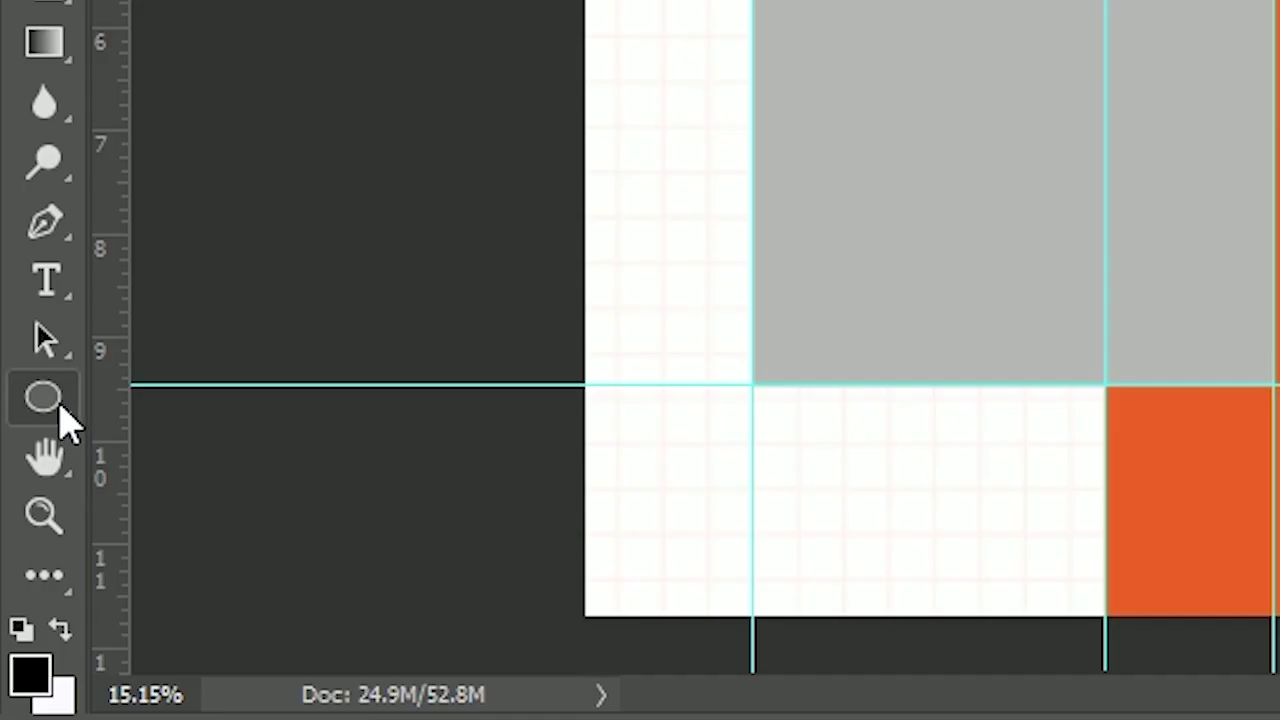
# - Draw a 626 px circle near the page's bottom-left with no outline
pyautogui.rightClick(20, 584)
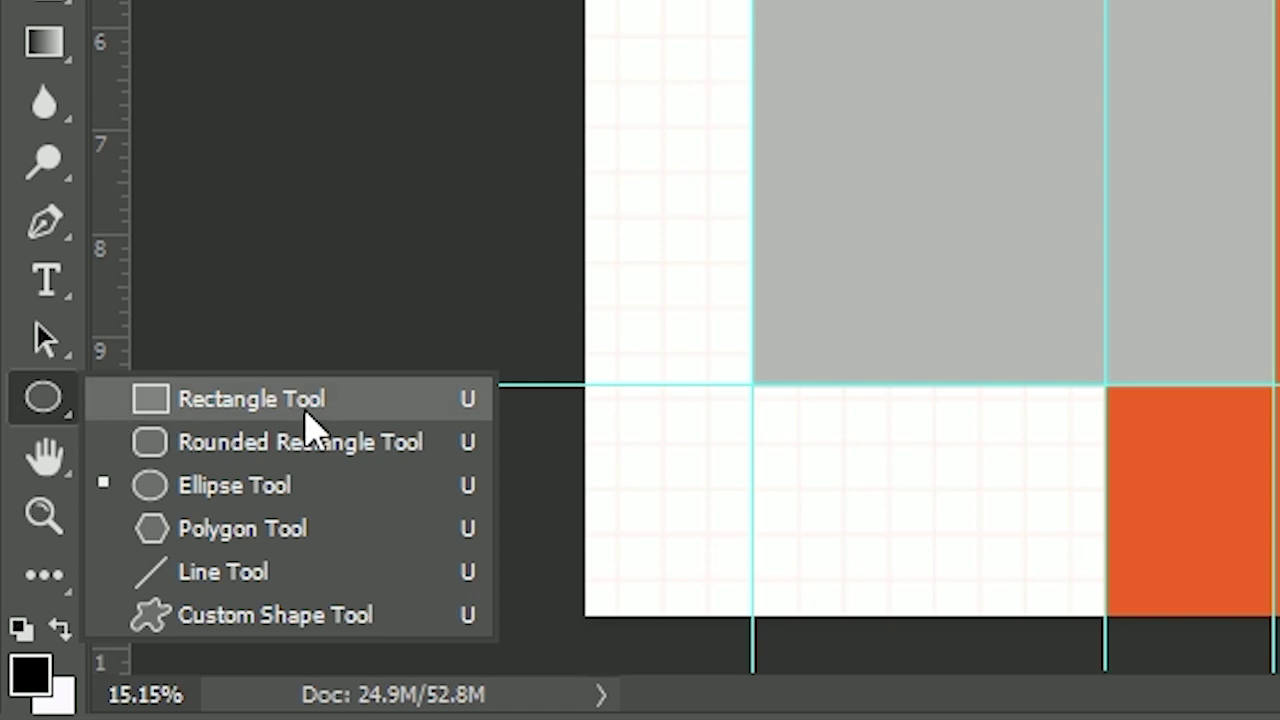
pyautogui.click(280, 485)
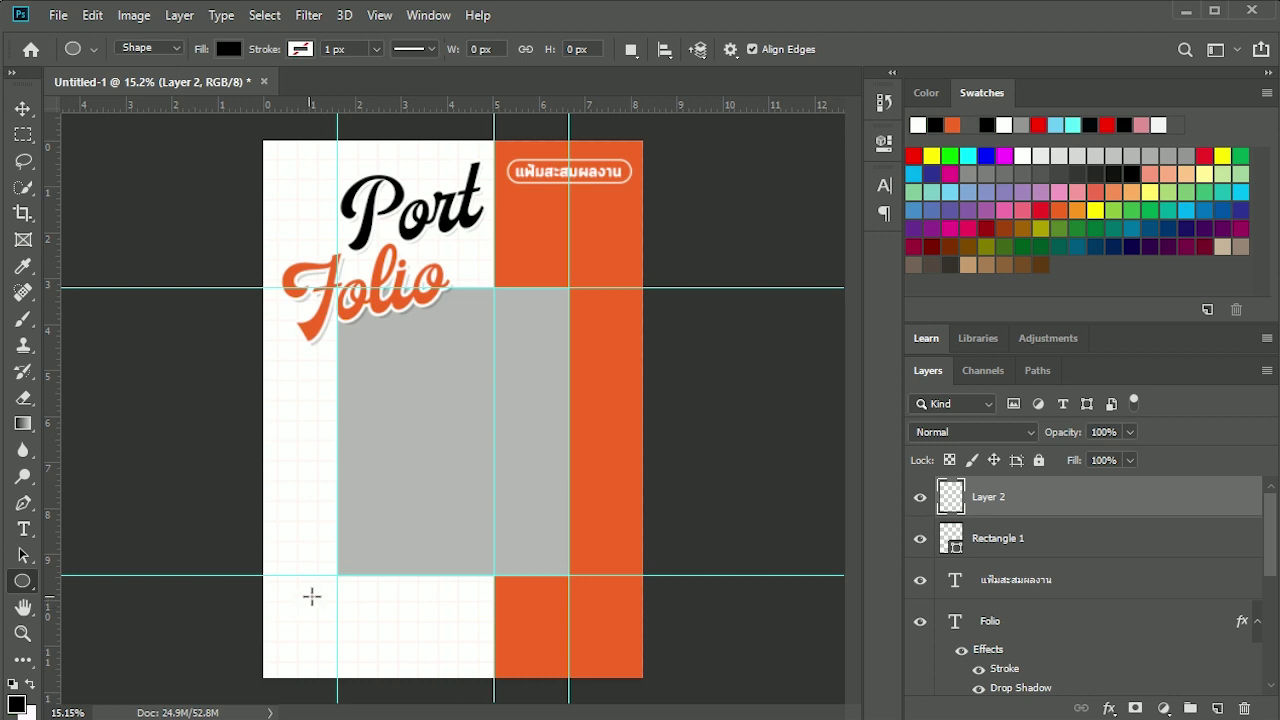
pyautogui.moveTo(302, 558); pyautogui.dragTo(427, 657)
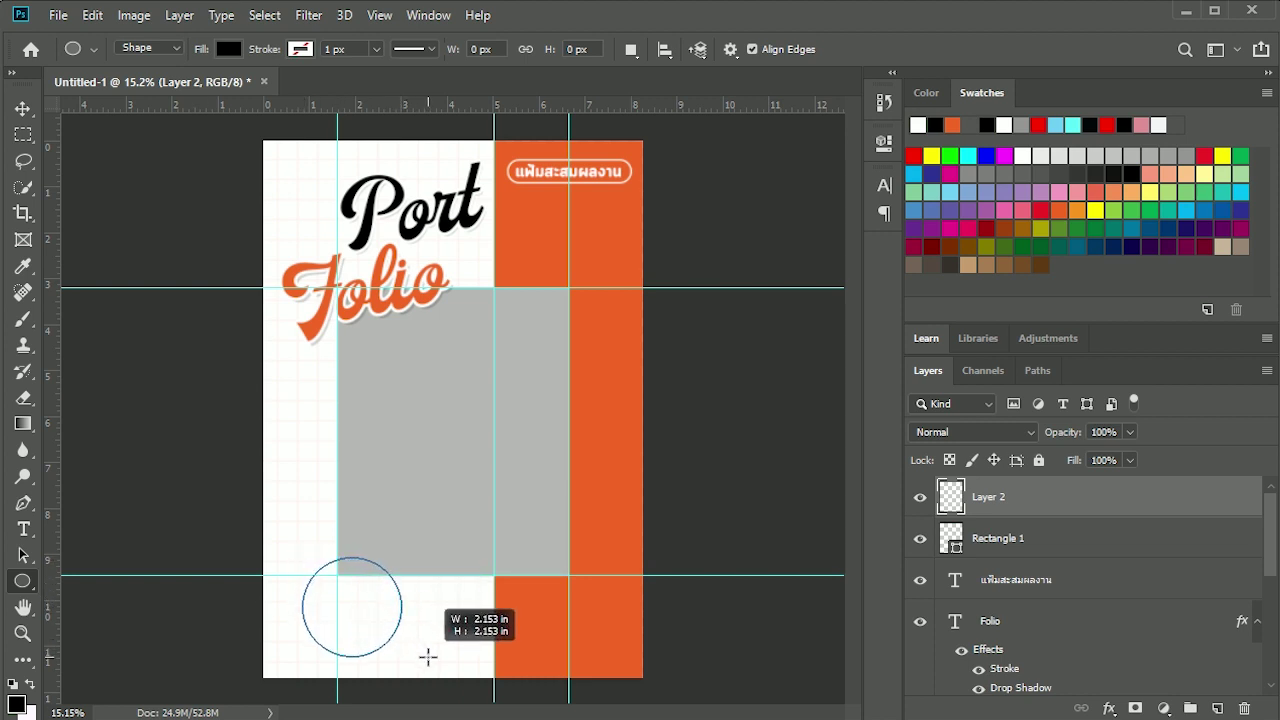
pyautogui.moveTo(427, 657); pyautogui.dragTo(415, 654)
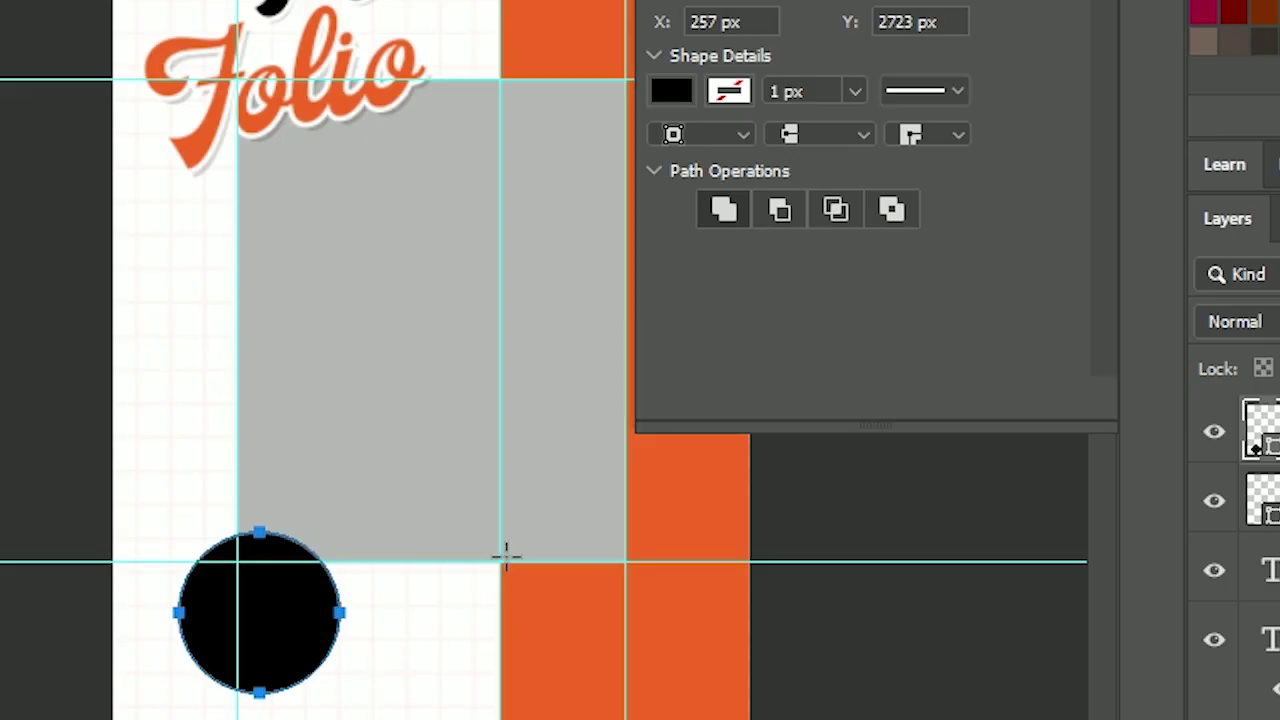
pyautogui.click(727, 92)
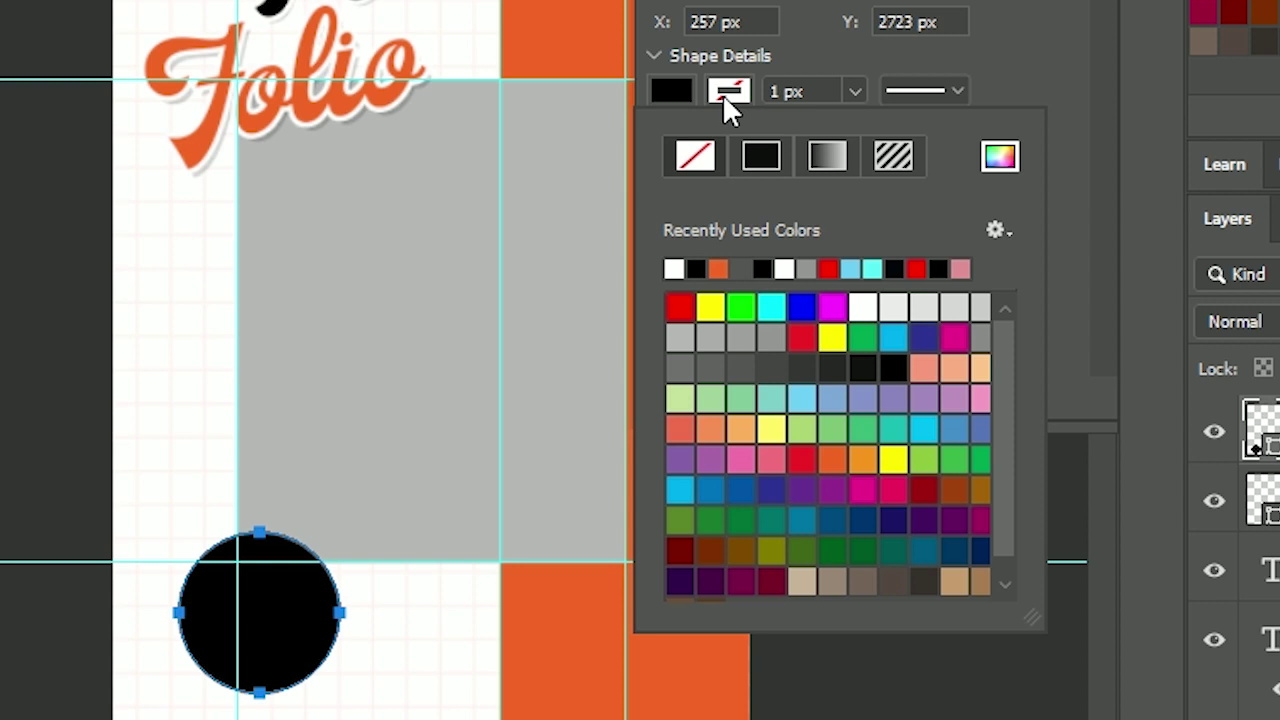
pyautogui.click(689, 161)
# - Fill the circle with the page's orange, then switch to a linear gradient at 53°
pyautogui.click(667, 86)
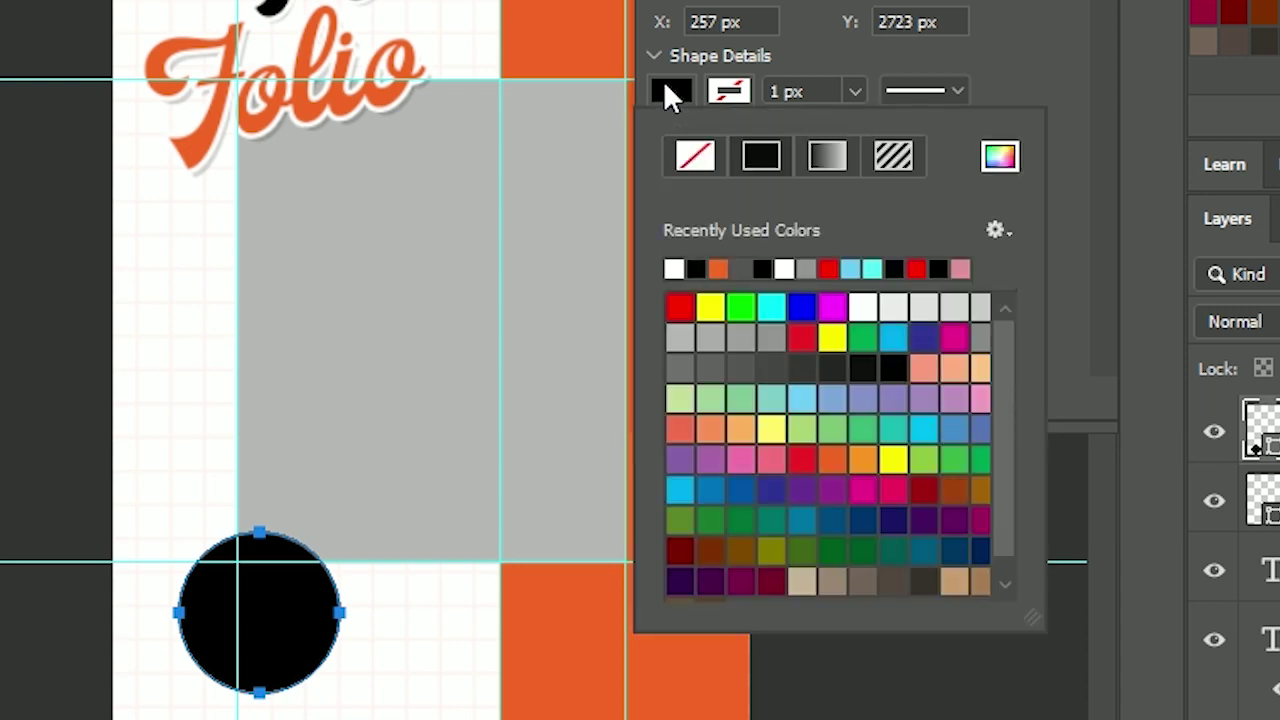
pyautogui.click(1000, 157)
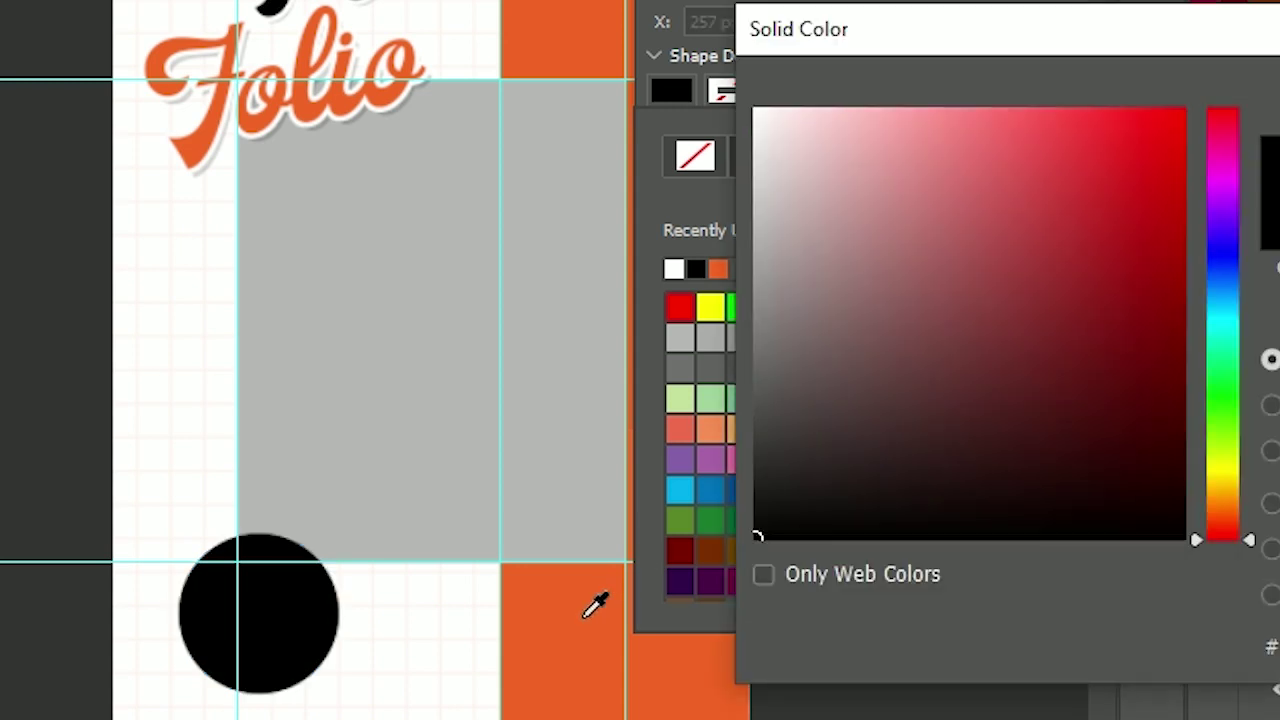
pyautogui.click(586, 615)
pyautogui.press('Return')
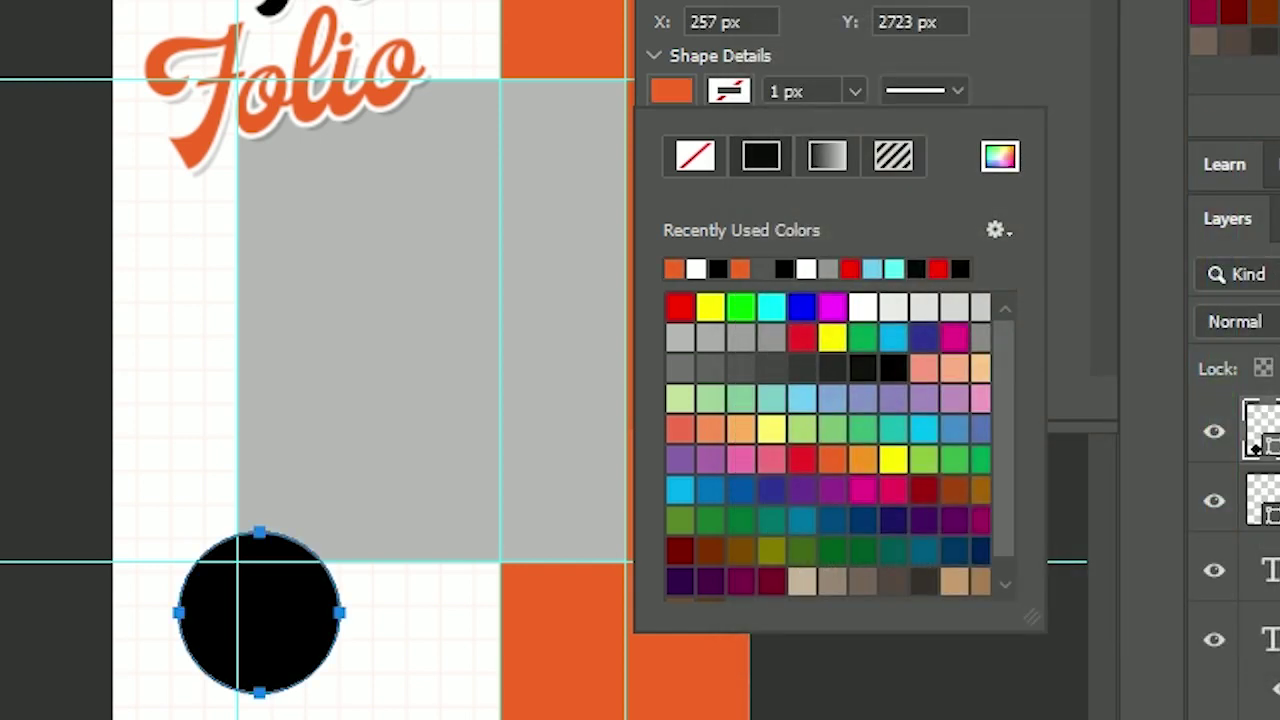
pyautogui.click(824, 160)
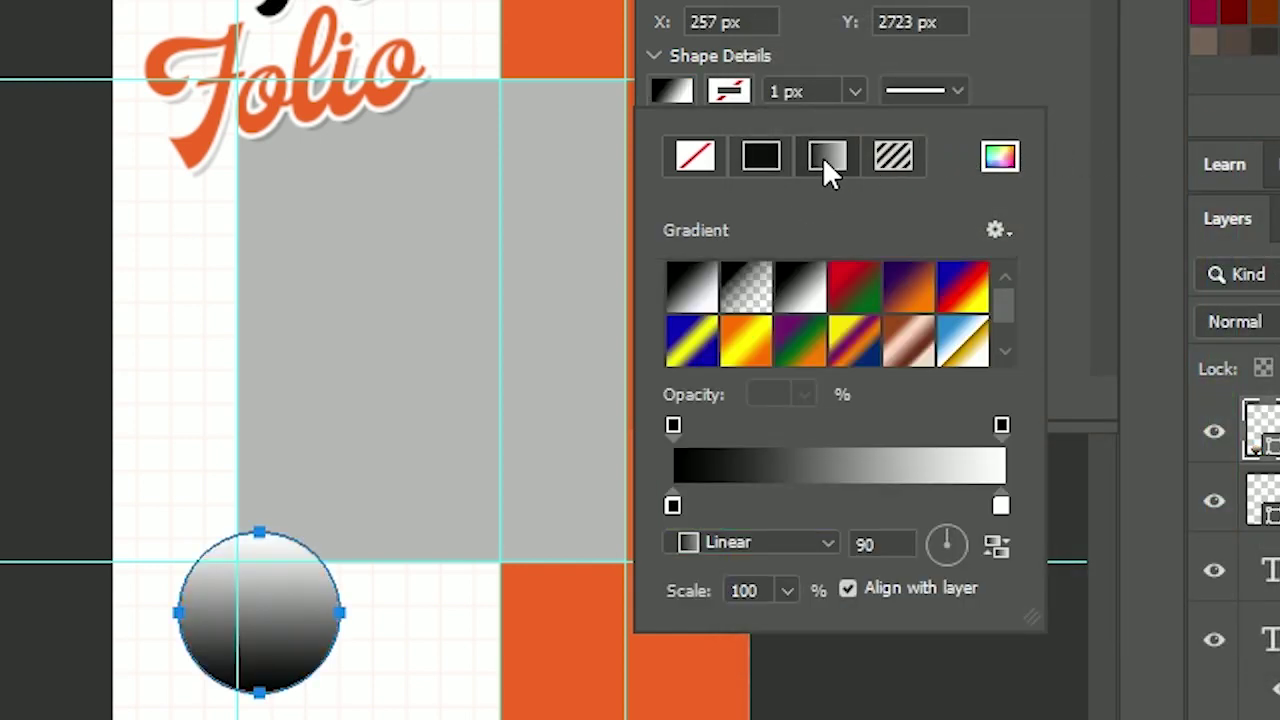
pyautogui.click(960, 538)
pyautogui.click(959, 531)
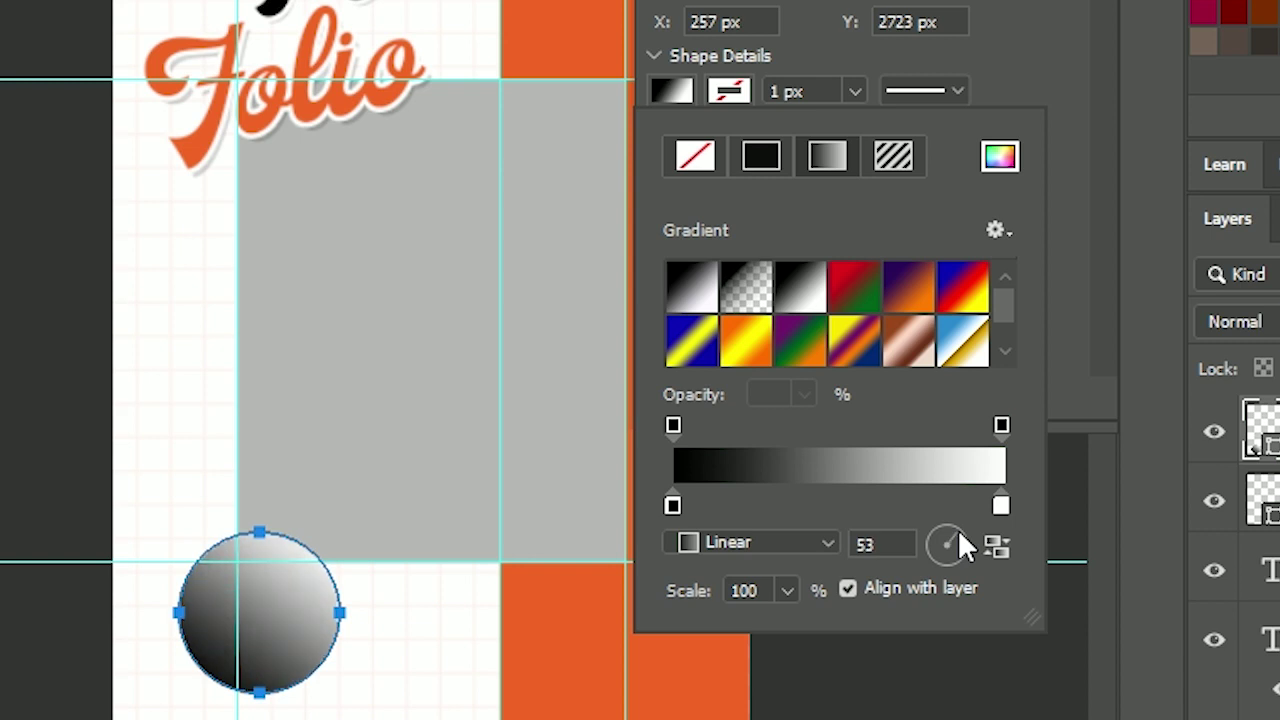
# - Set the gradient's left stop to orange f36523 so it fades to white
pyautogui.click(672, 505)
pyautogui.doubleClick(672, 505)
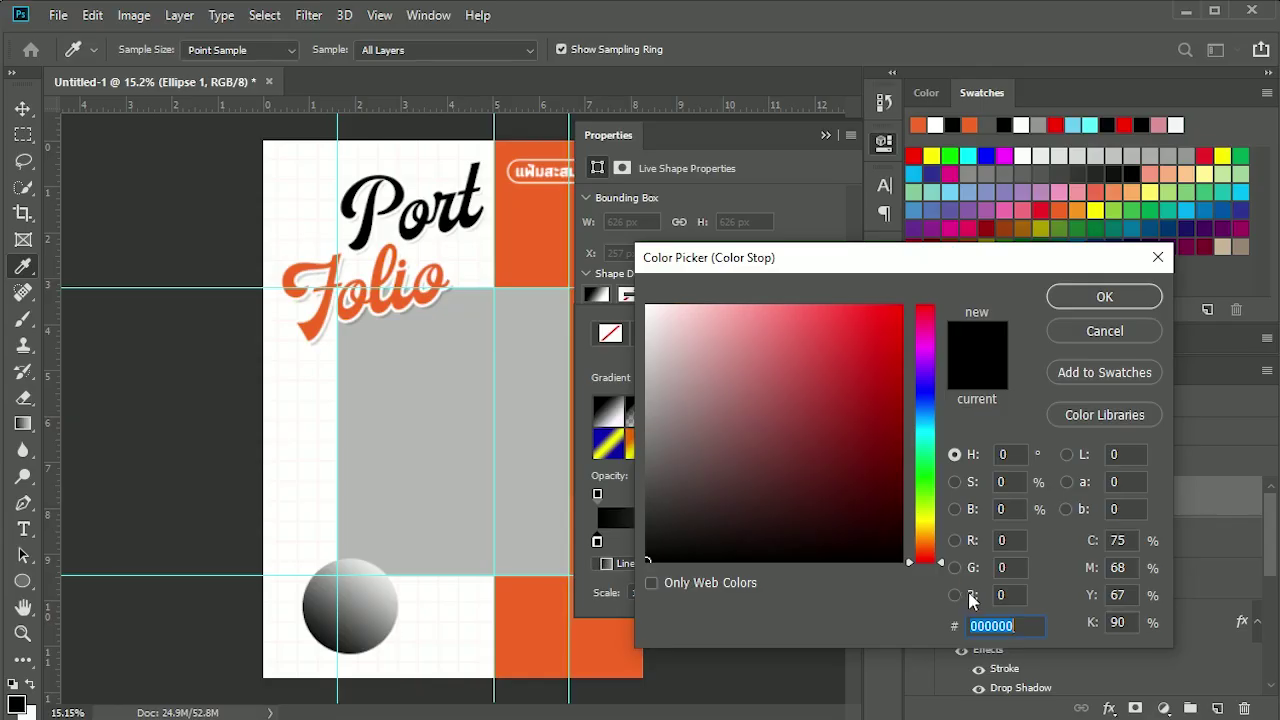
pyautogui.click(521, 628)
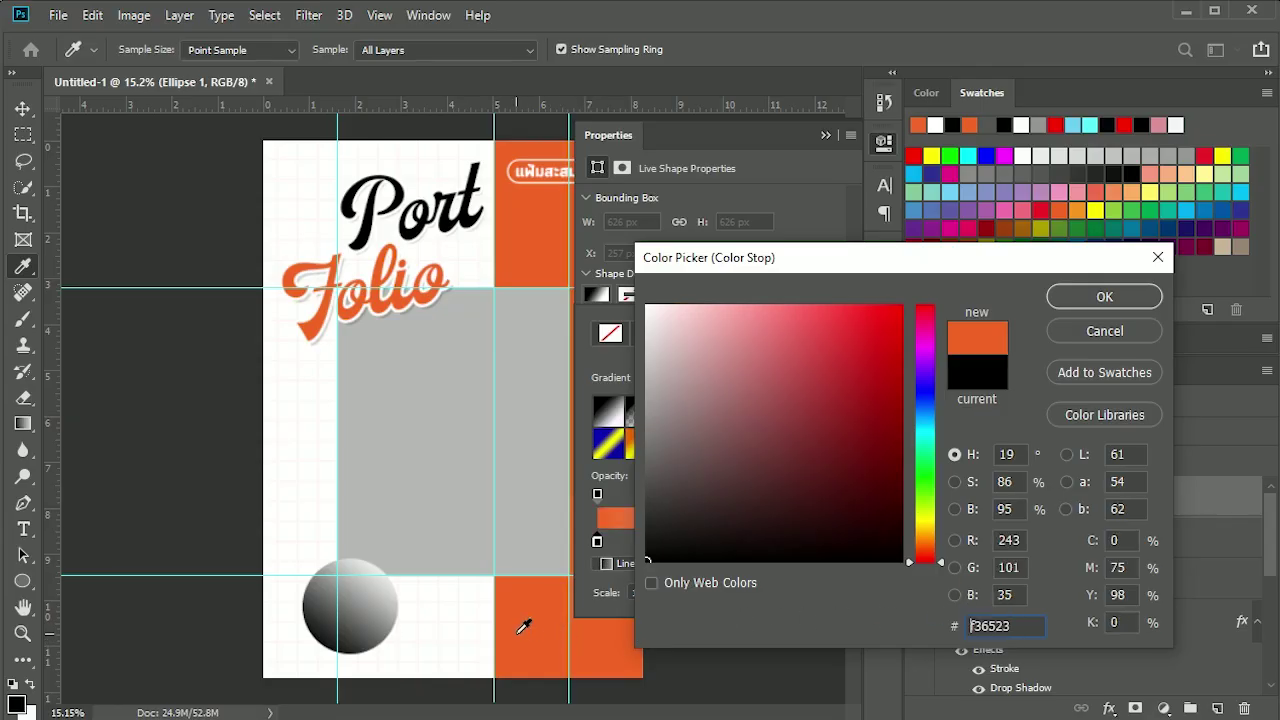
pyautogui.click(1128, 297)
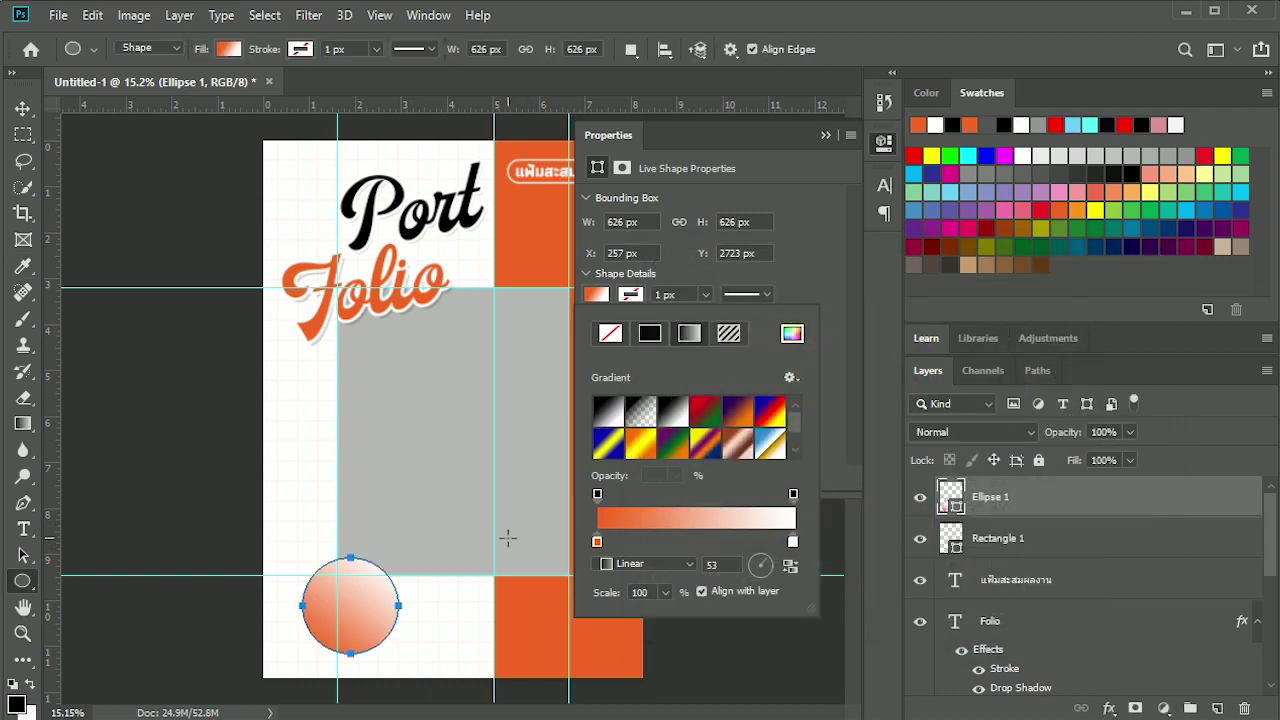
pyautogui.click(1040, 541)
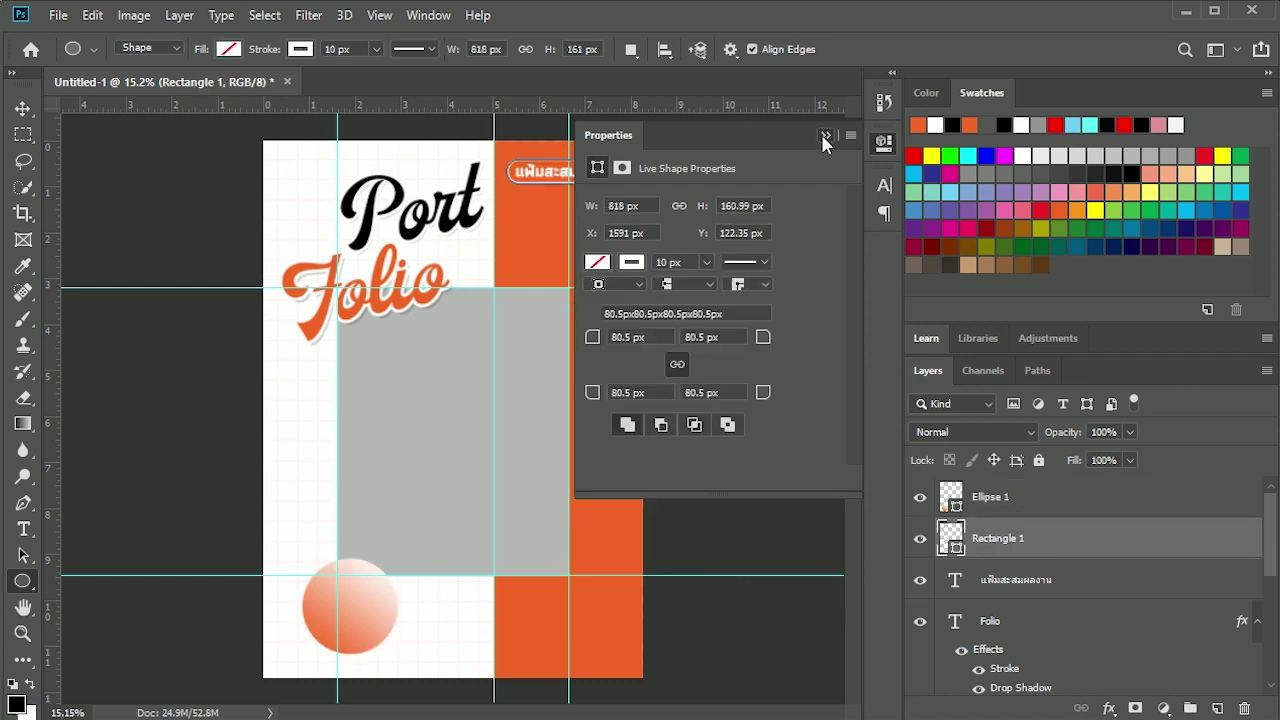
pyautogui.click(826, 134)
pyautogui.click(975, 495)
# - Centre the gradient circle on the lower guide intersection and duplicate it to a new layer
pyautogui.press('v')
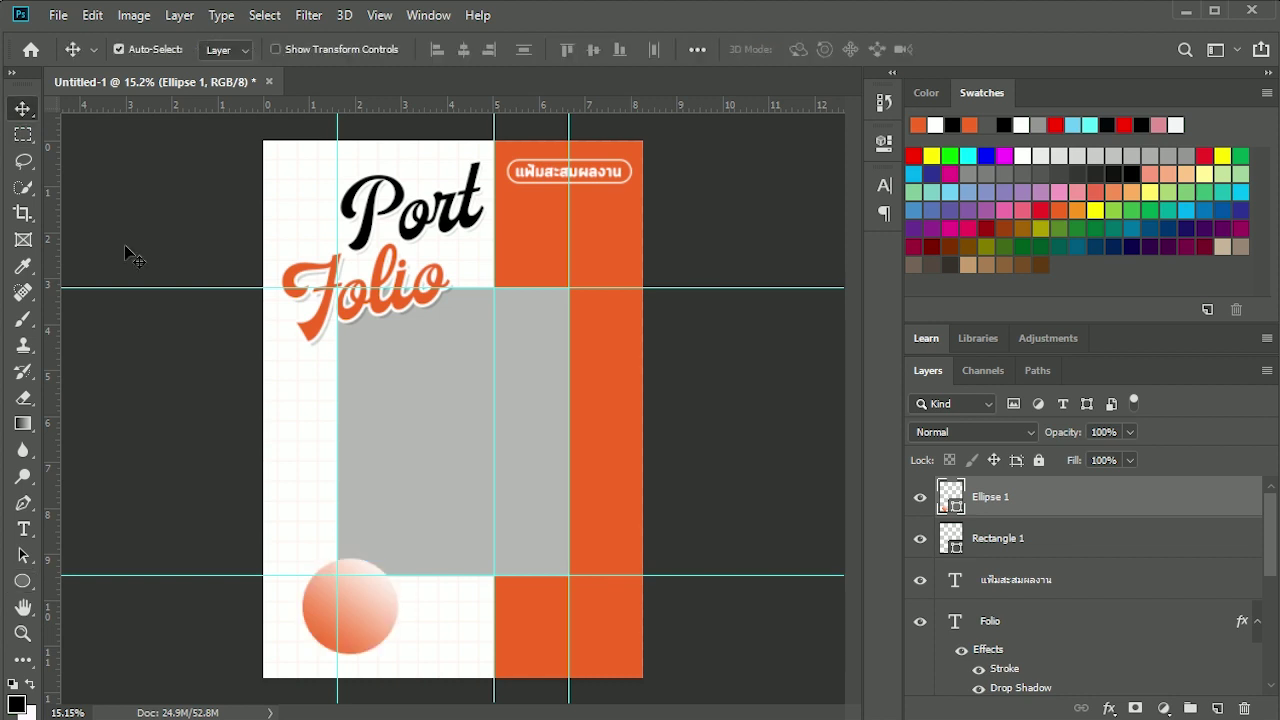
pyautogui.moveTo(363, 623); pyautogui.dragTo(360, 602)
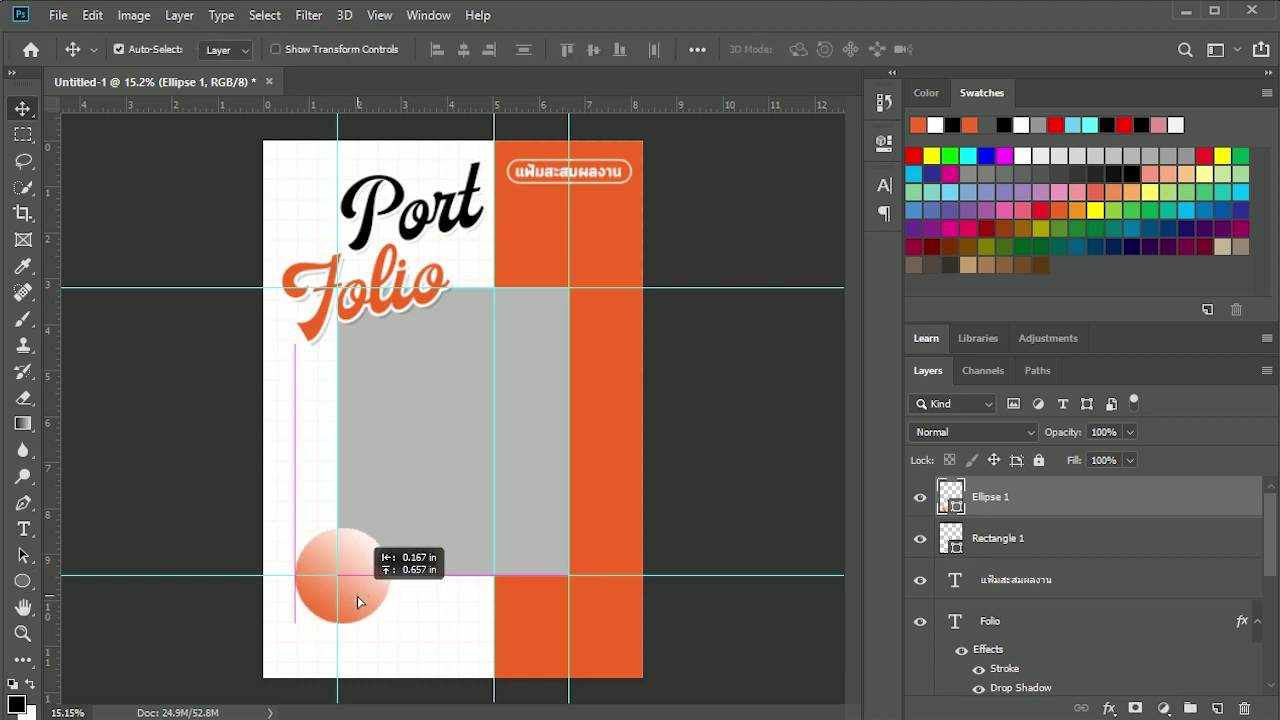
pyautogui.moveTo(360, 602); pyautogui.dragTo(355, 602)
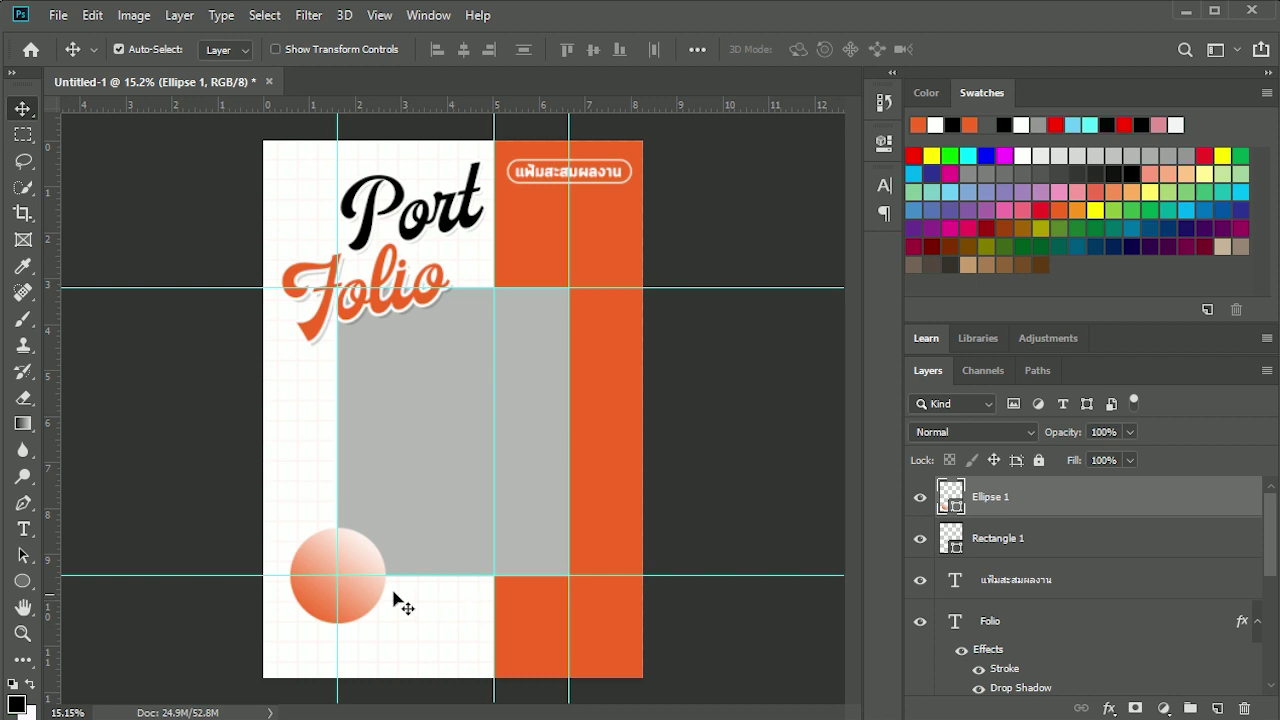
pyautogui.press('ctrl')
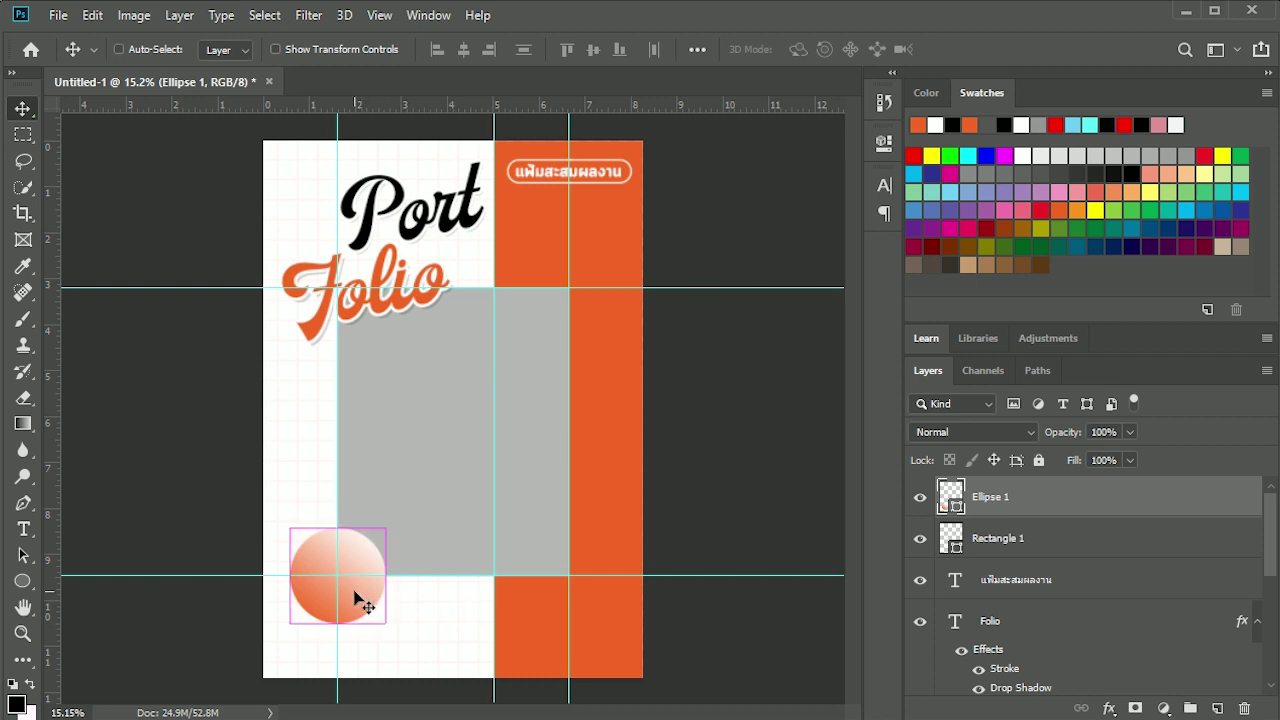
pyautogui.hotkey('ctrl', 'j')
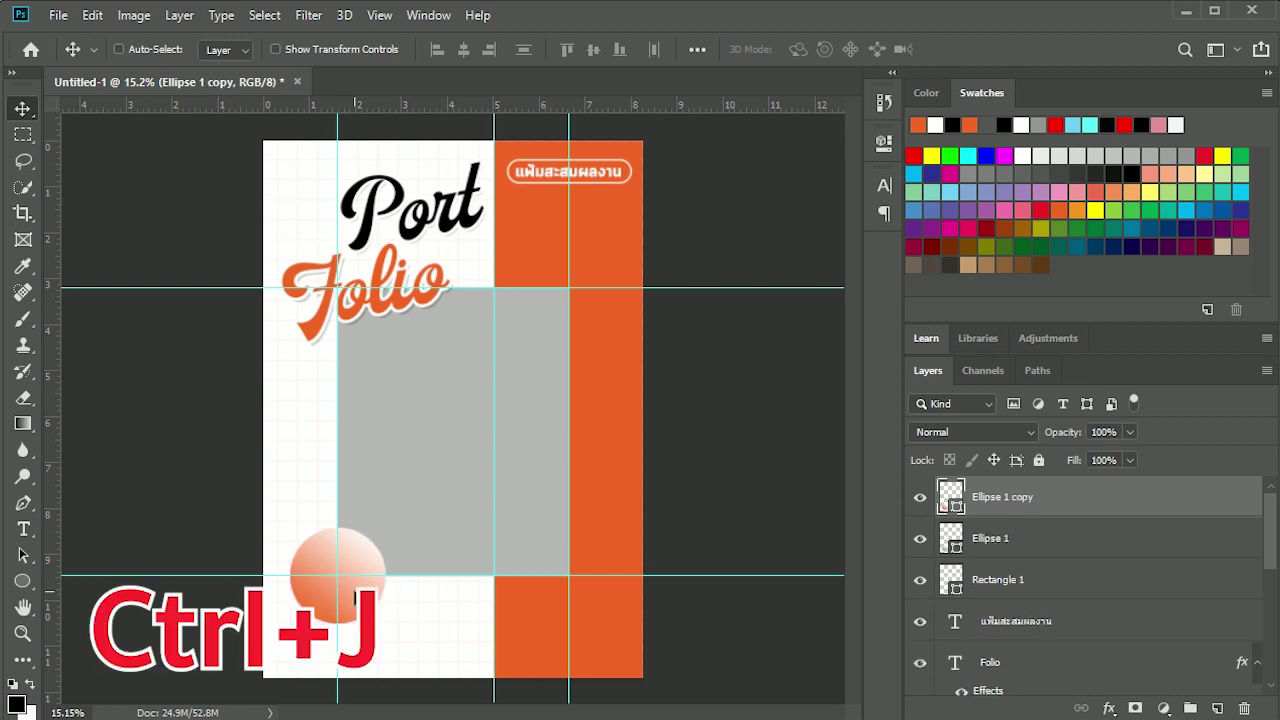
# - Enlarge the circle copy and move it up toward the page's top-left corner
pyautogui.hotkey('ctrl', 't')
pyautogui.moveTo(355, 572); pyautogui.dragTo(330, 225)
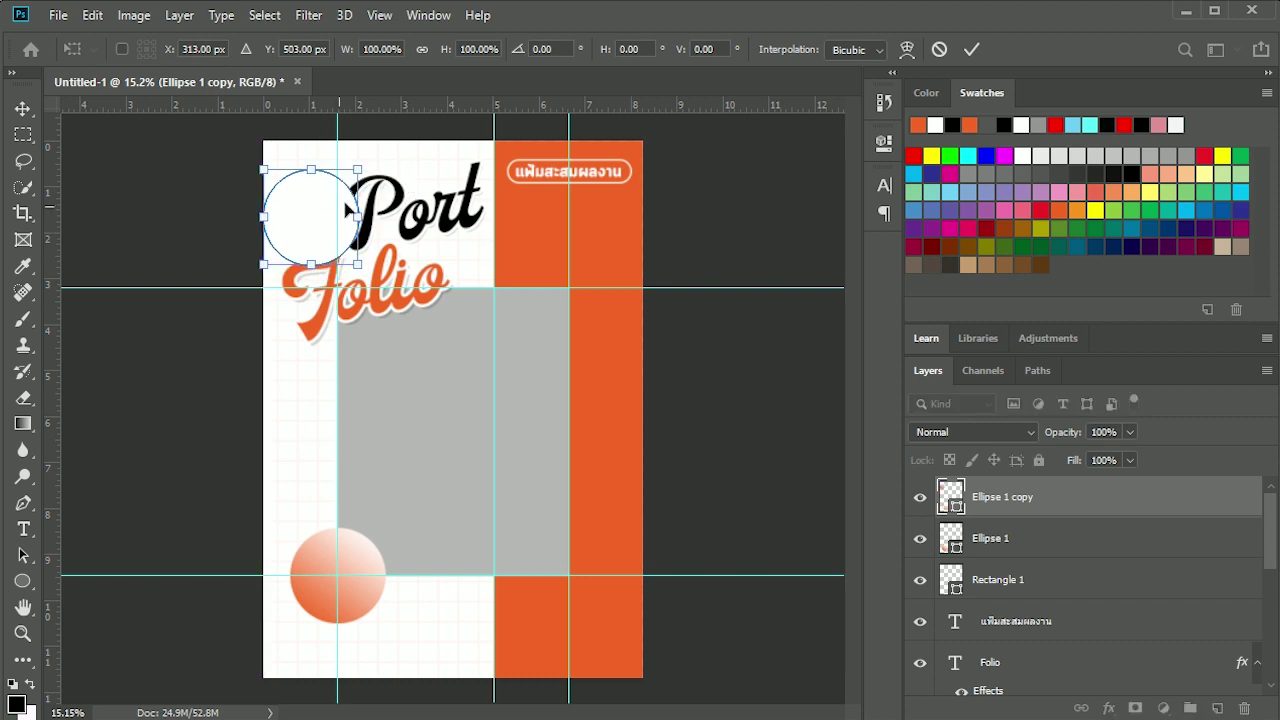
pyautogui.moveTo(366, 184); pyautogui.dragTo(383, 146)
pyautogui.press('Return')
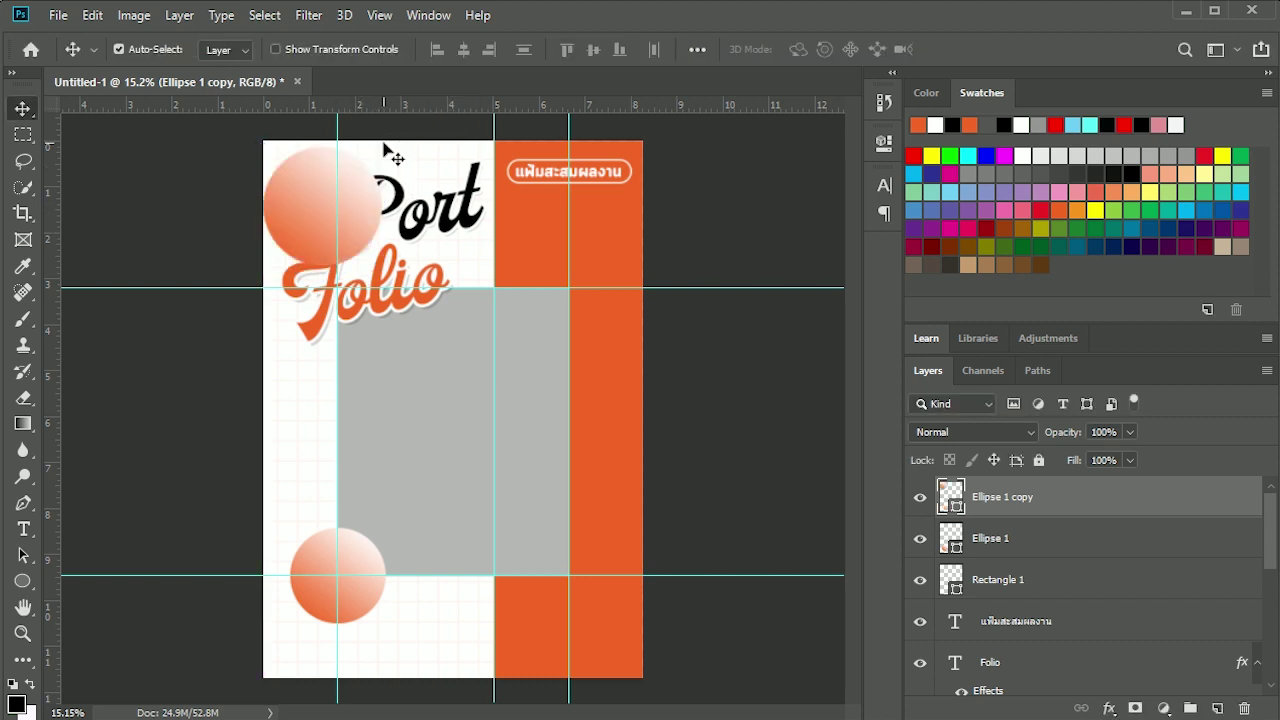
pyautogui.moveTo(314, 206); pyautogui.dragTo(272, 152)
pyautogui.scroll(1, 386, 371)
pyautogui.scroll(1, 348, 290)
pyautogui.scroll(3, 348, 288)
# - Scale the copy to about 134.5% and push it past the top-left corner, partly cropped
pyautogui.hotkey('ctrl', 't')
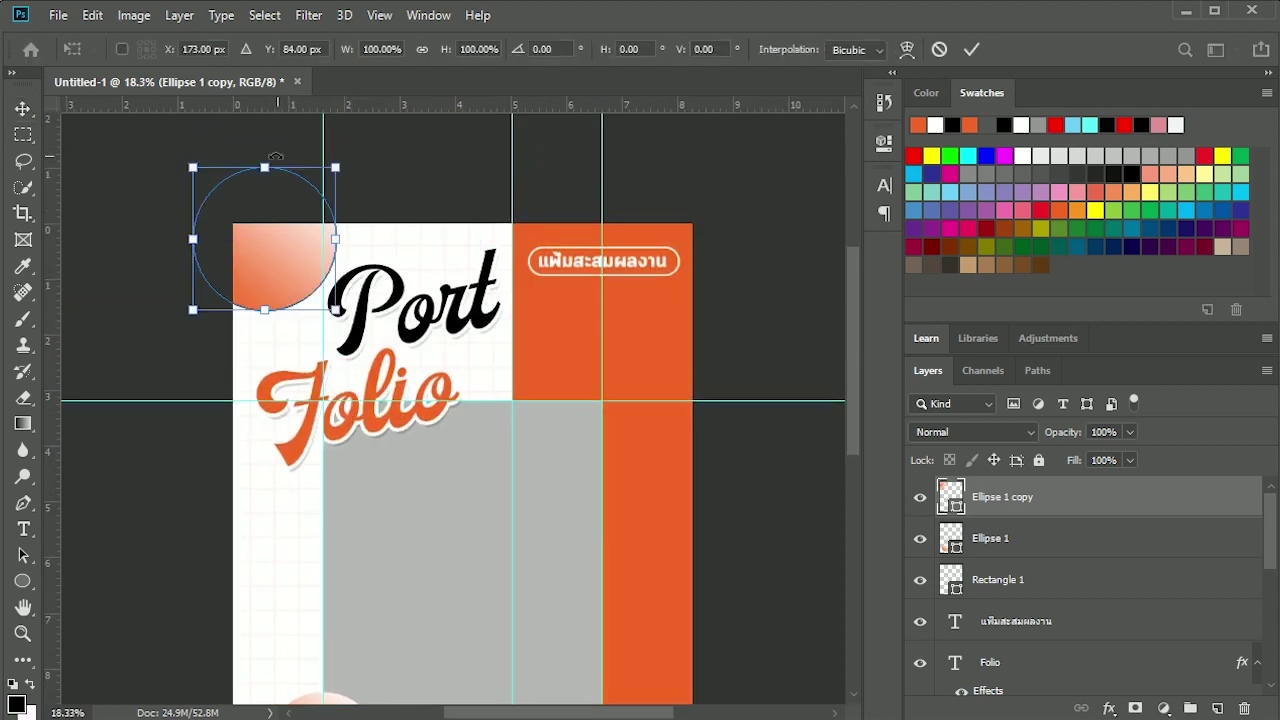
pyautogui.moveTo(199, 168); pyautogui.dragTo(167, 145)
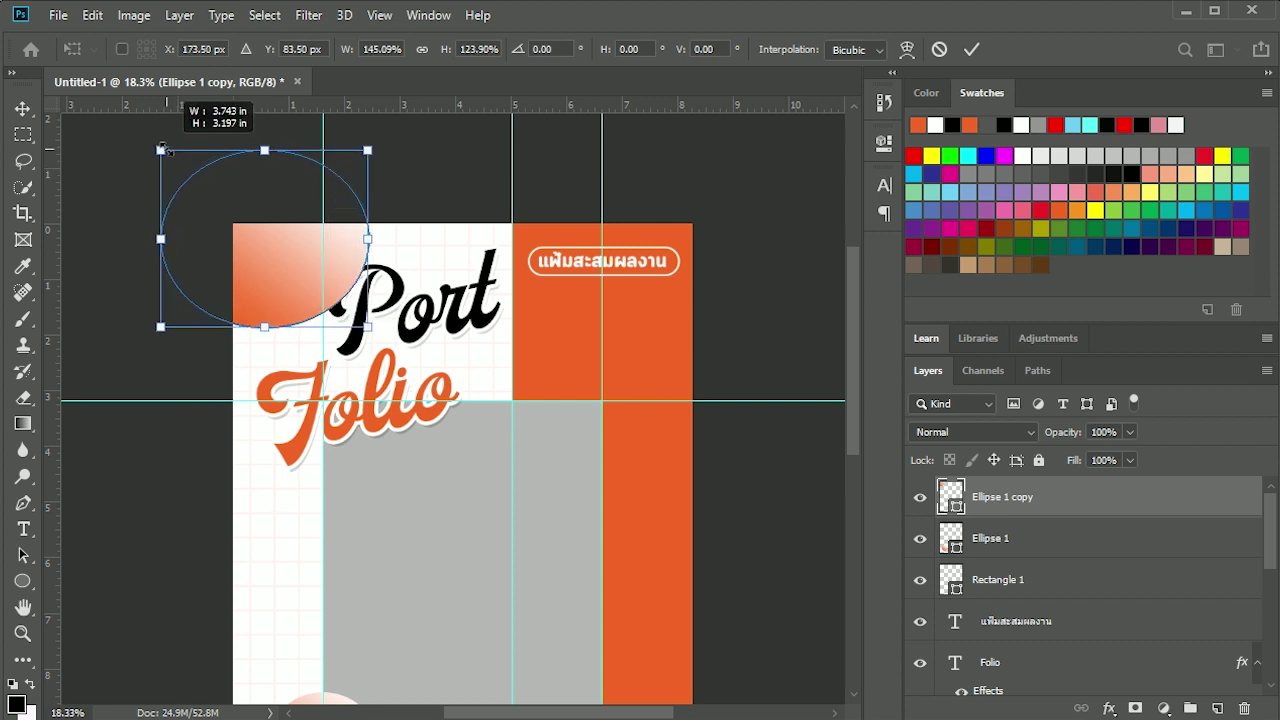
pyautogui.moveTo(287, 263); pyautogui.dragTo(267, 257)
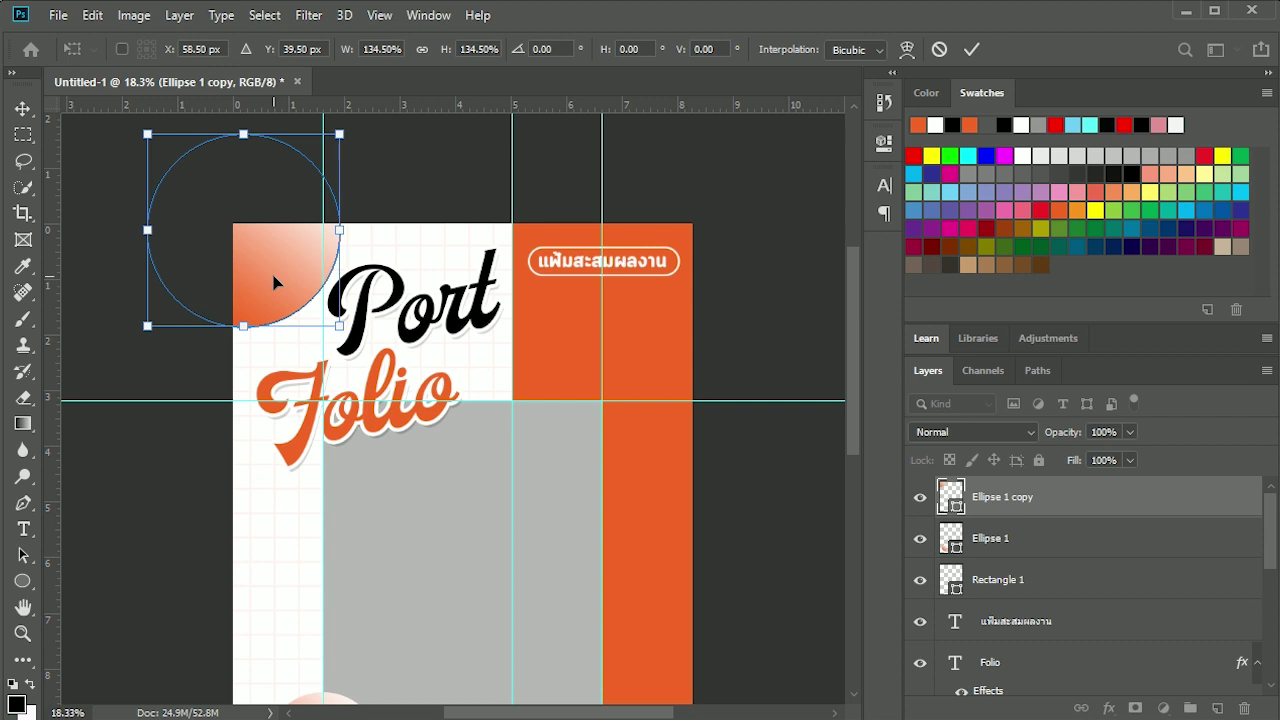
pyautogui.press('Return')
pyautogui.hotkey('ctrl', '-')
pyautogui.hotkey('ctrl', '-')
pyautogui.scroll(1, 283, 287)
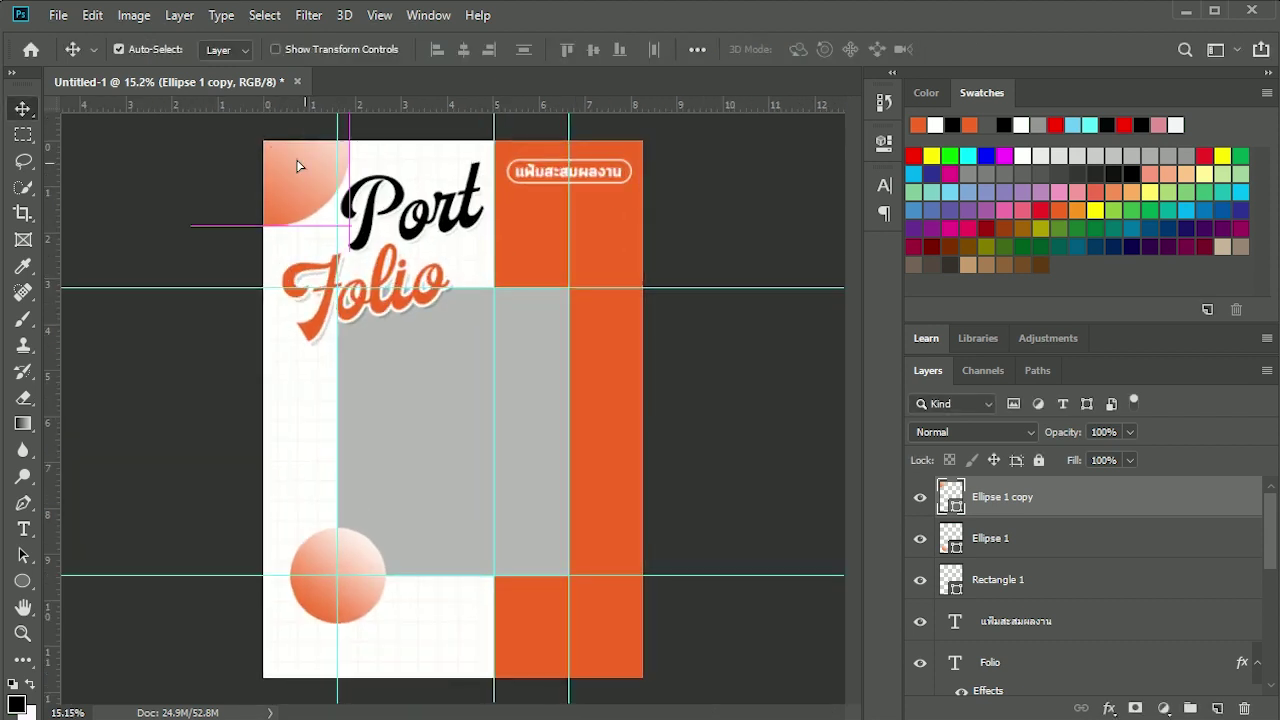
pyautogui.moveTo(287, 146); pyautogui.dragTo(303, 163)
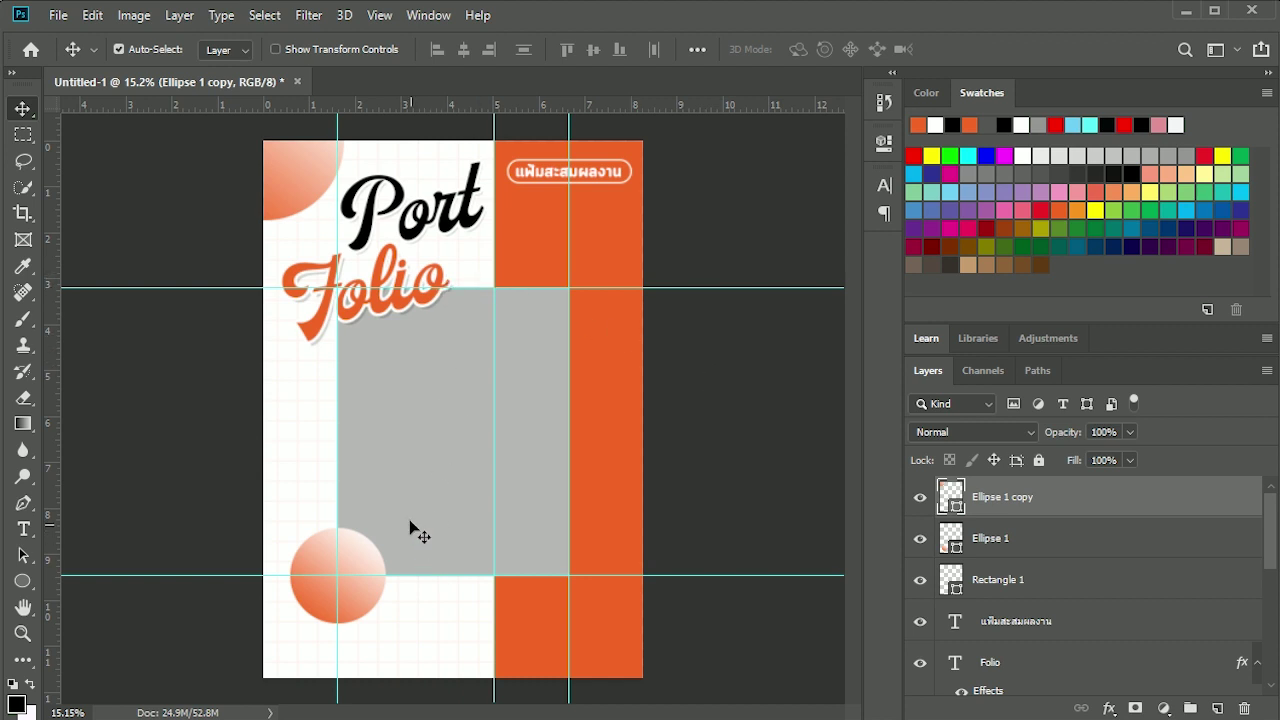
# - Shrink Ellipse 1 to about 1.84 in, then add an empty Layer 2 above Ellipse 1 copy
pyautogui.rightClick(357, 596)
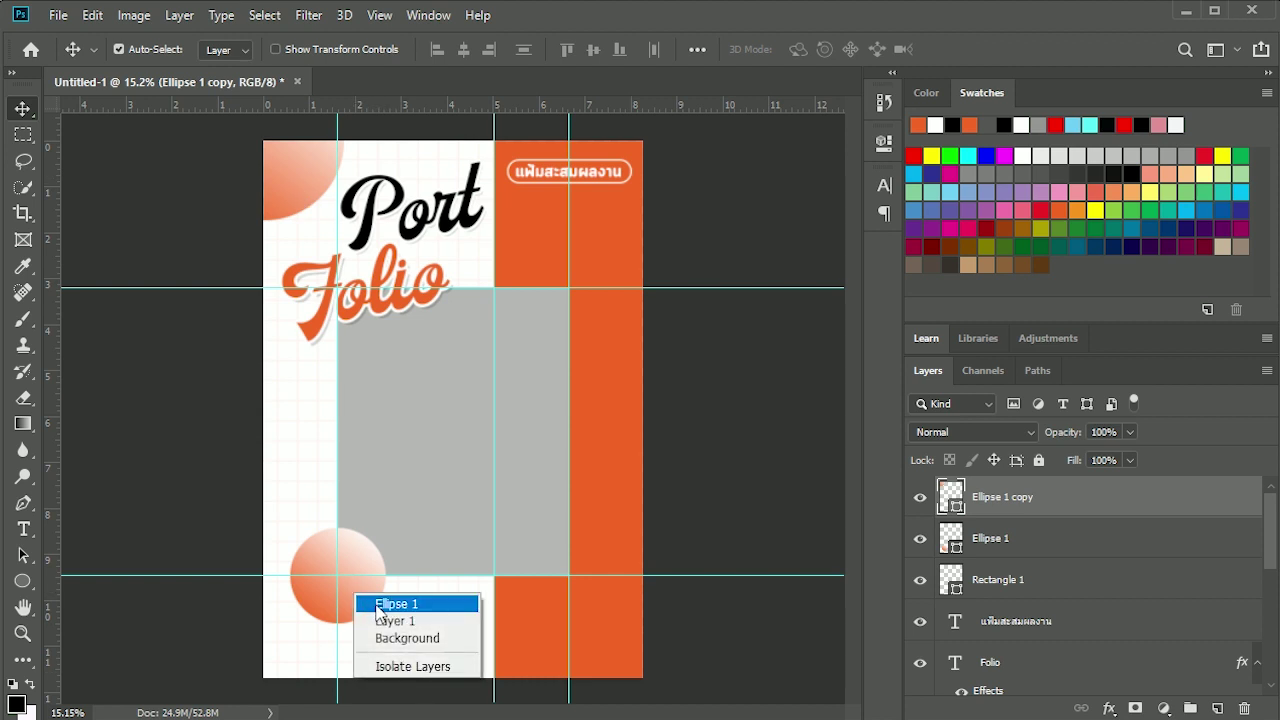
pyautogui.click(377, 604)
pyautogui.hotkey('ctrl', 't')
pyautogui.moveTo(391, 523); pyautogui.dragTo(389, 536)
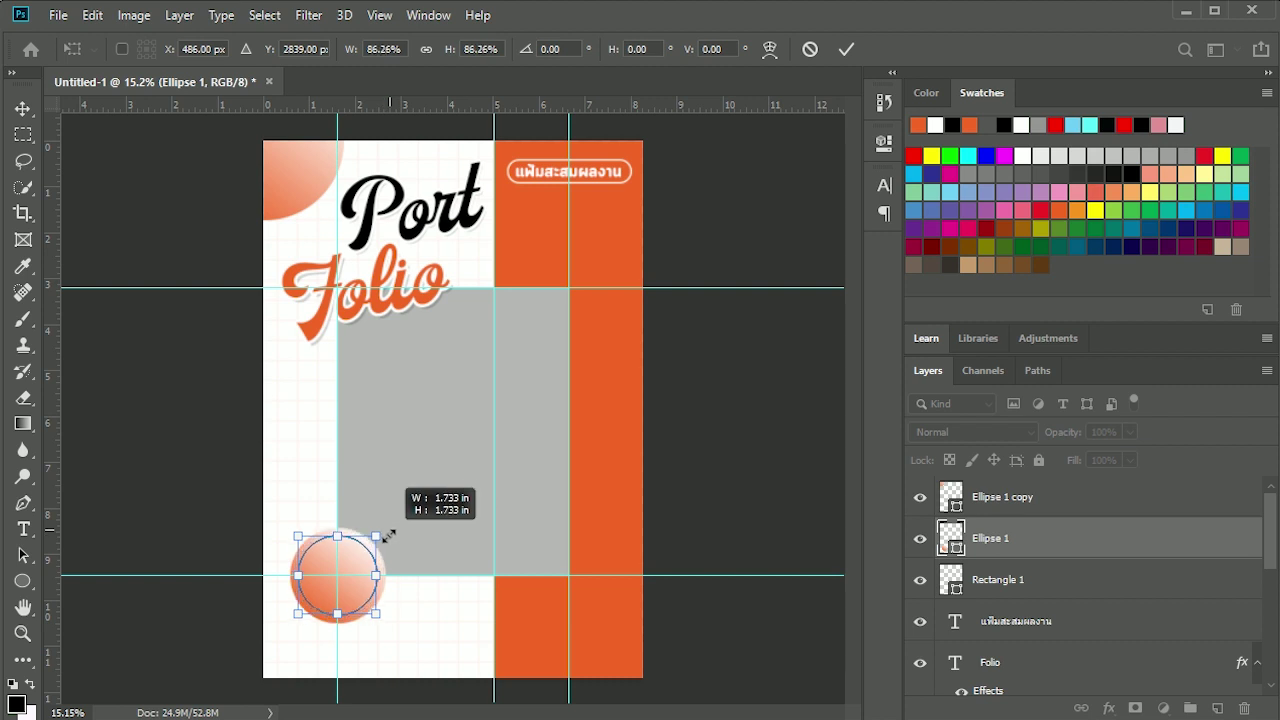
pyautogui.moveTo(389, 536)
pyautogui.mouseDown()
pyautogui.moveTo(364, 562)
pyautogui.moveTo(371, 520)
pyautogui.moveTo(369, 554)
pyautogui.moveTo(392, 534)
pyautogui.mouseUp()
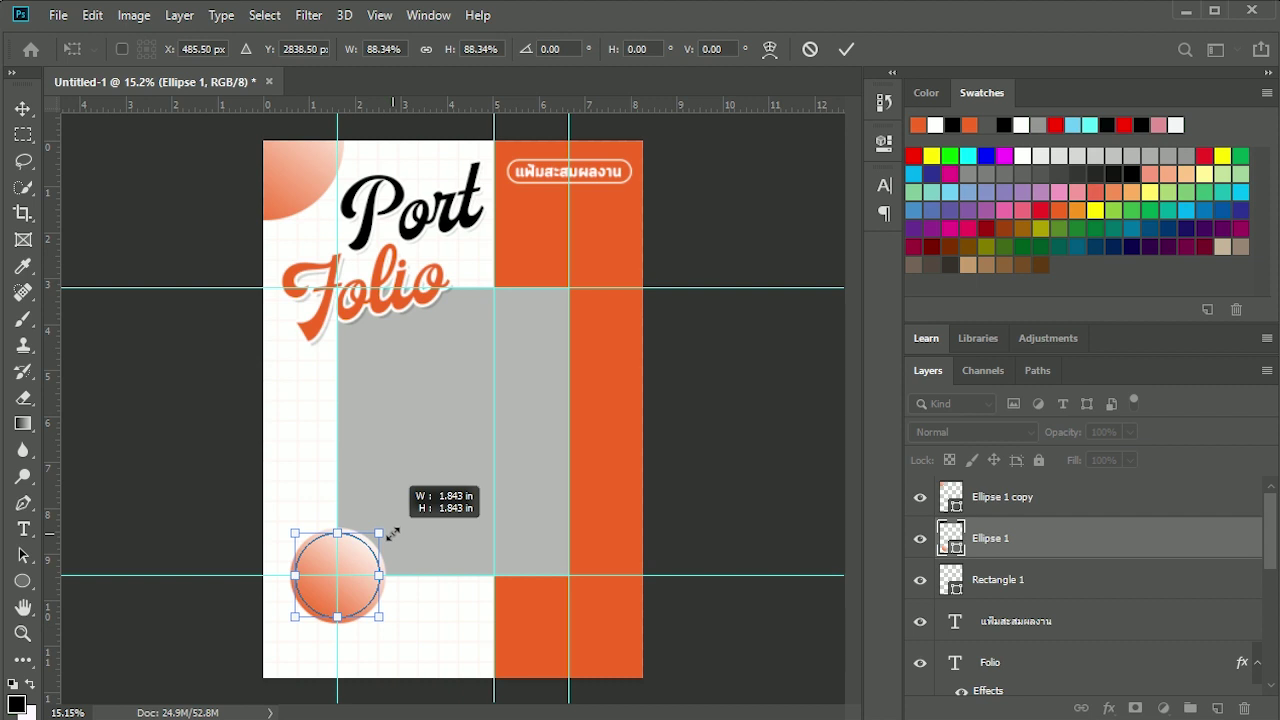
pyautogui.press('Return')
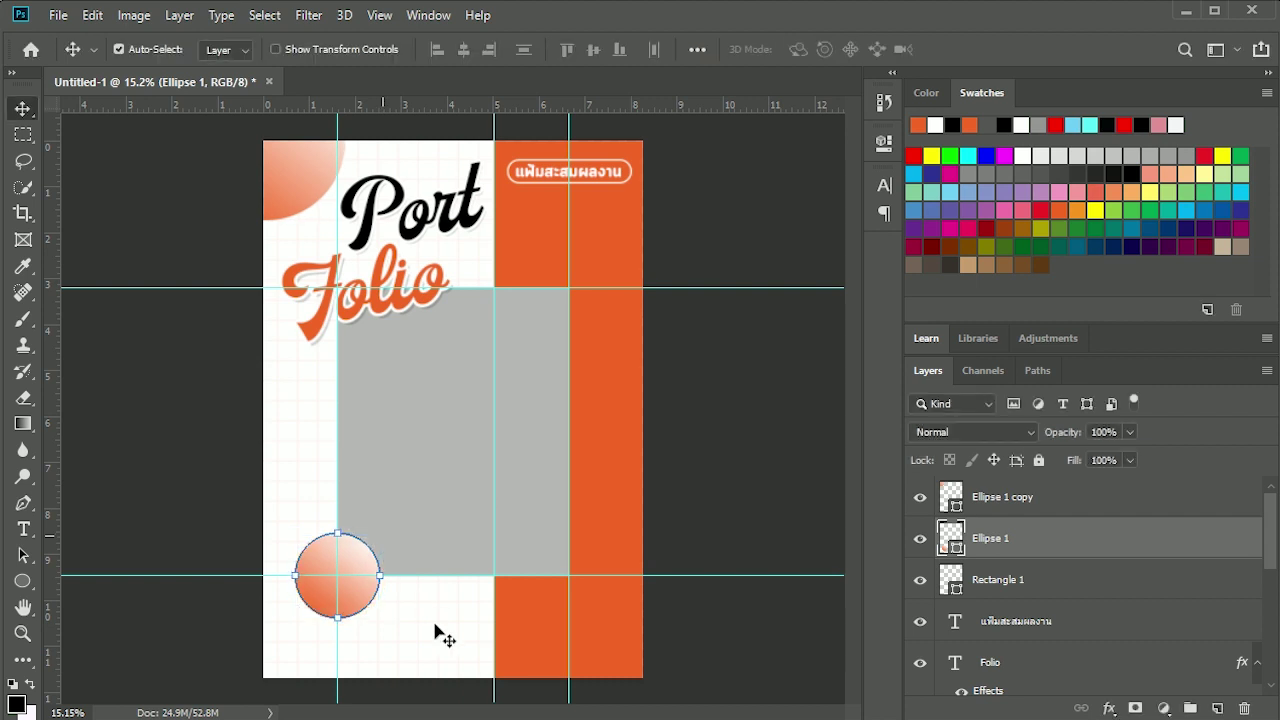
pyautogui.click(1094, 507)
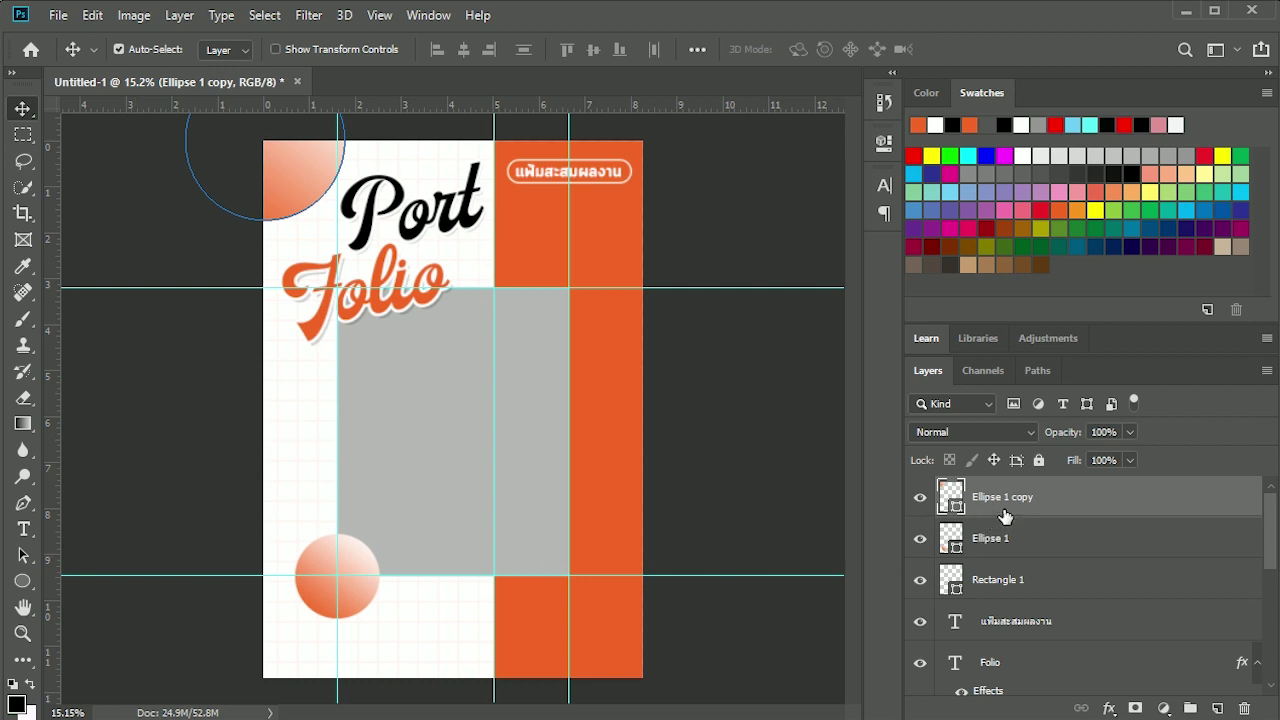
pyautogui.click(1217, 708)
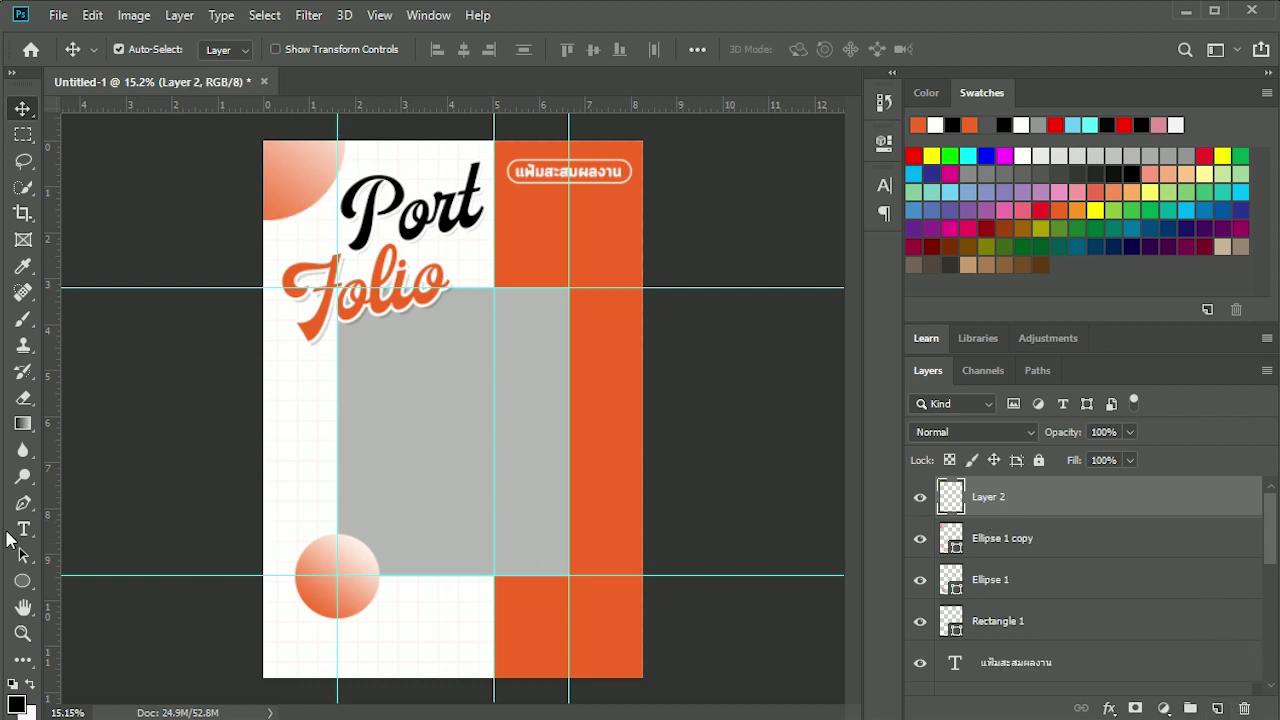
# - Paste the line ICU STUDIO SCHOOL near the page bottom, with SCHOOL coloured black
pyautogui.click(23, 529)
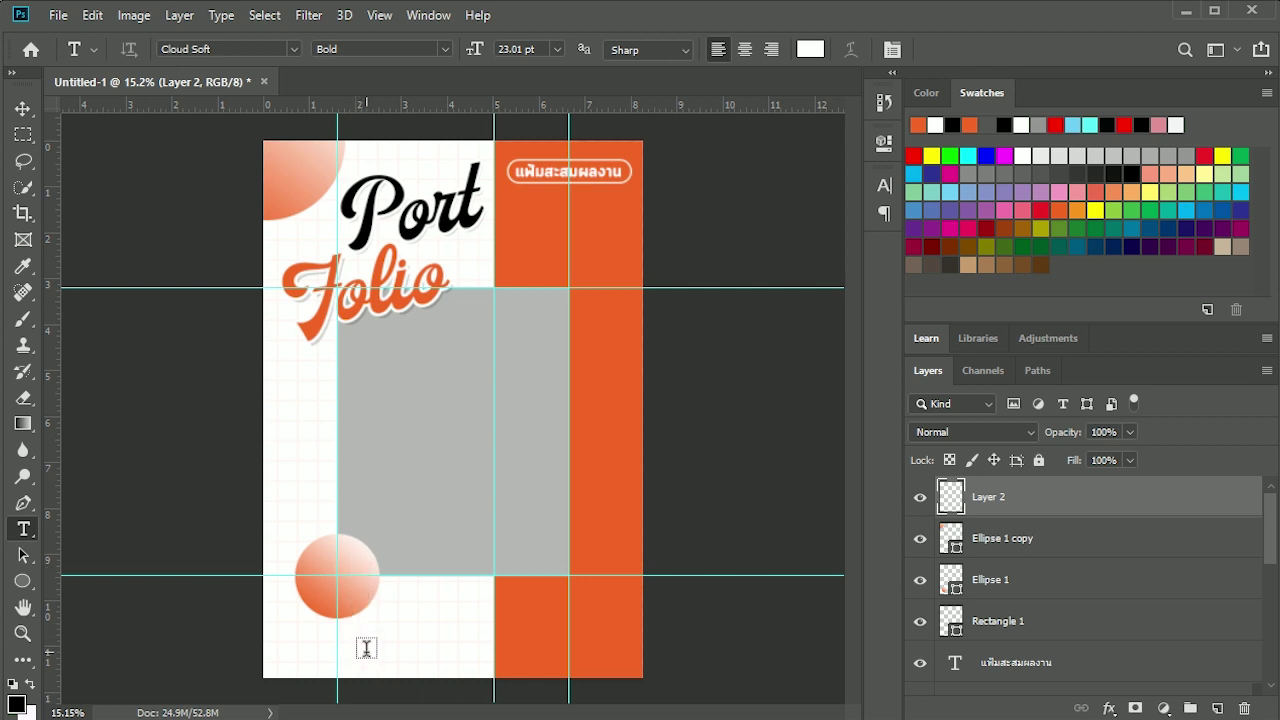
pyautogui.click(355, 646)
pyautogui.write('ICU STUDIO SCHOOL')
pyautogui.moveTo(495, 637); pyautogui.dragTo(597, 640)
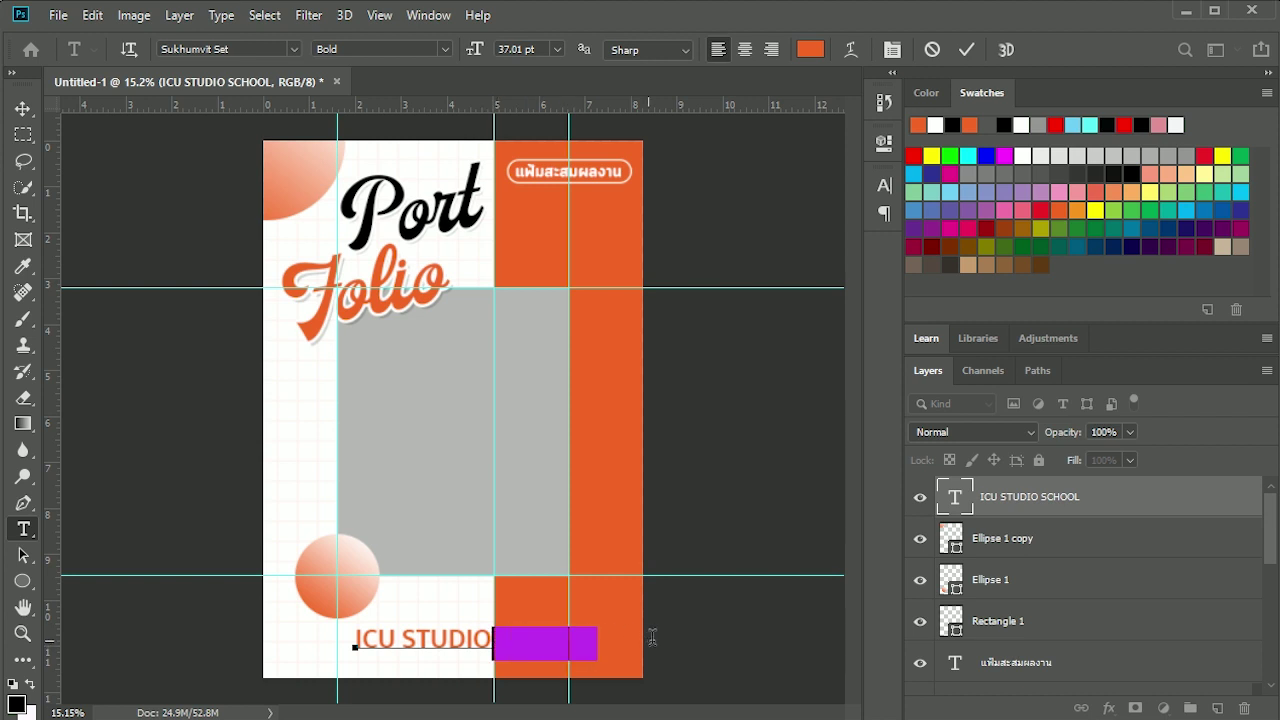
pyautogui.click(1005, 125)
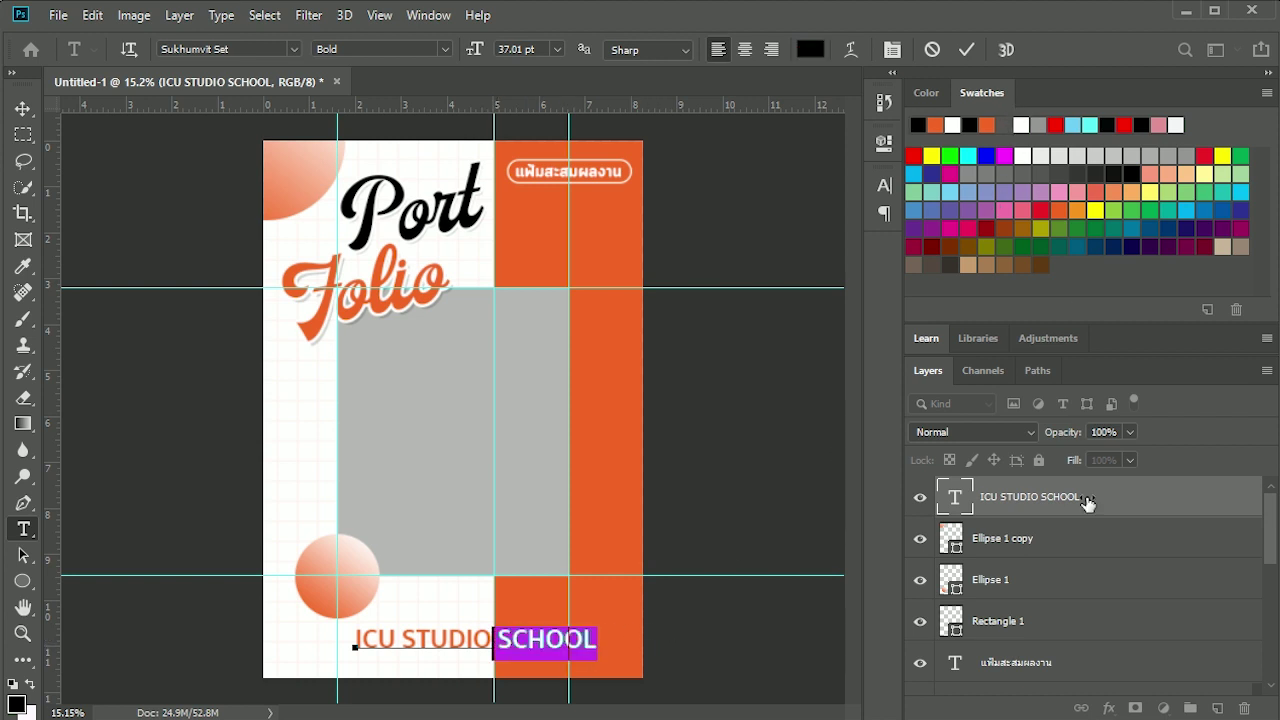
pyautogui.click(1028, 515)
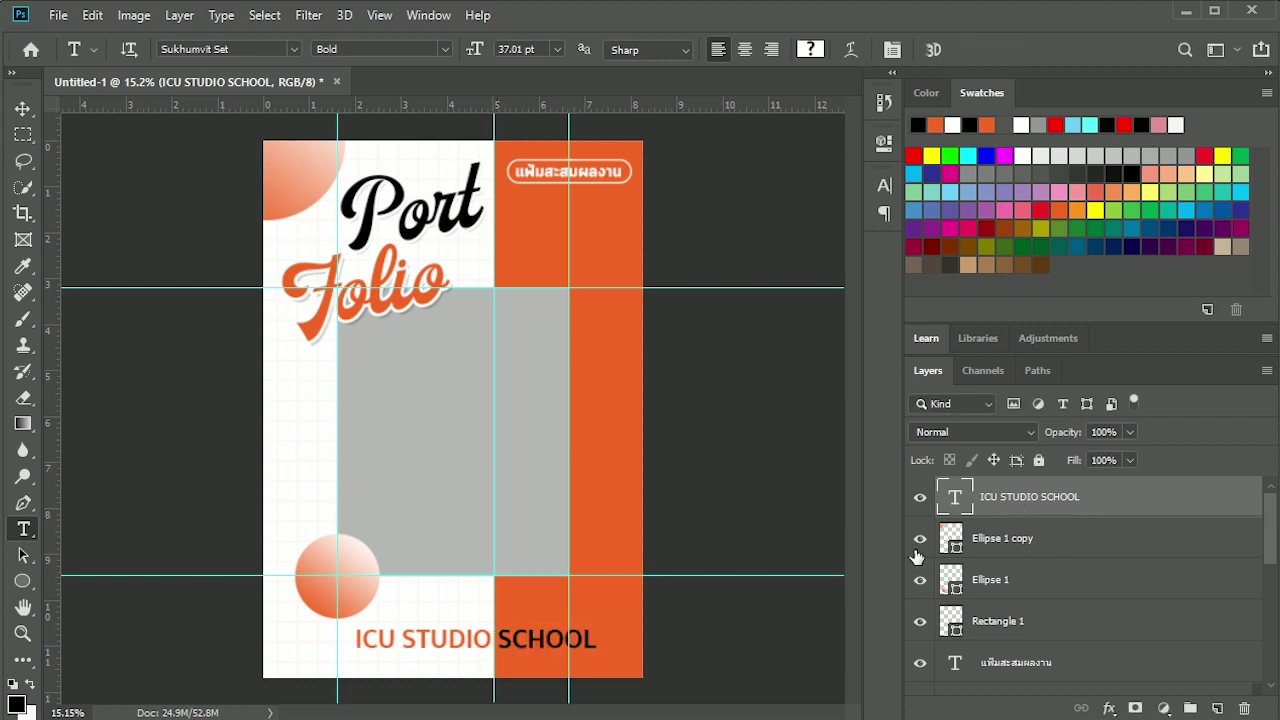
pyautogui.click(497, 640)
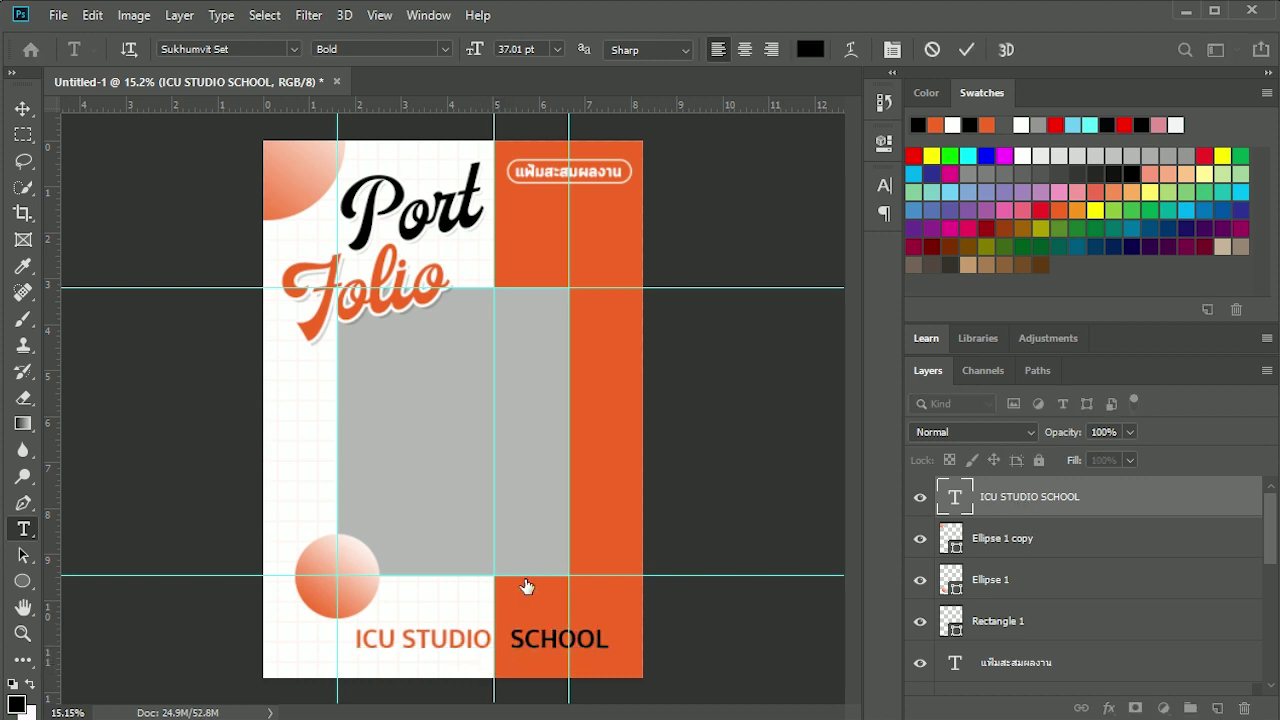
pyautogui.hotkey('ctrl', 'Return')
# - Nudge the ICU STUDIO SCHOOL line slightly left and up into its final position
pyautogui.press('v')
pyautogui.scroll(2, 520, 663)
pyautogui.scroll(-2, 524, 668)
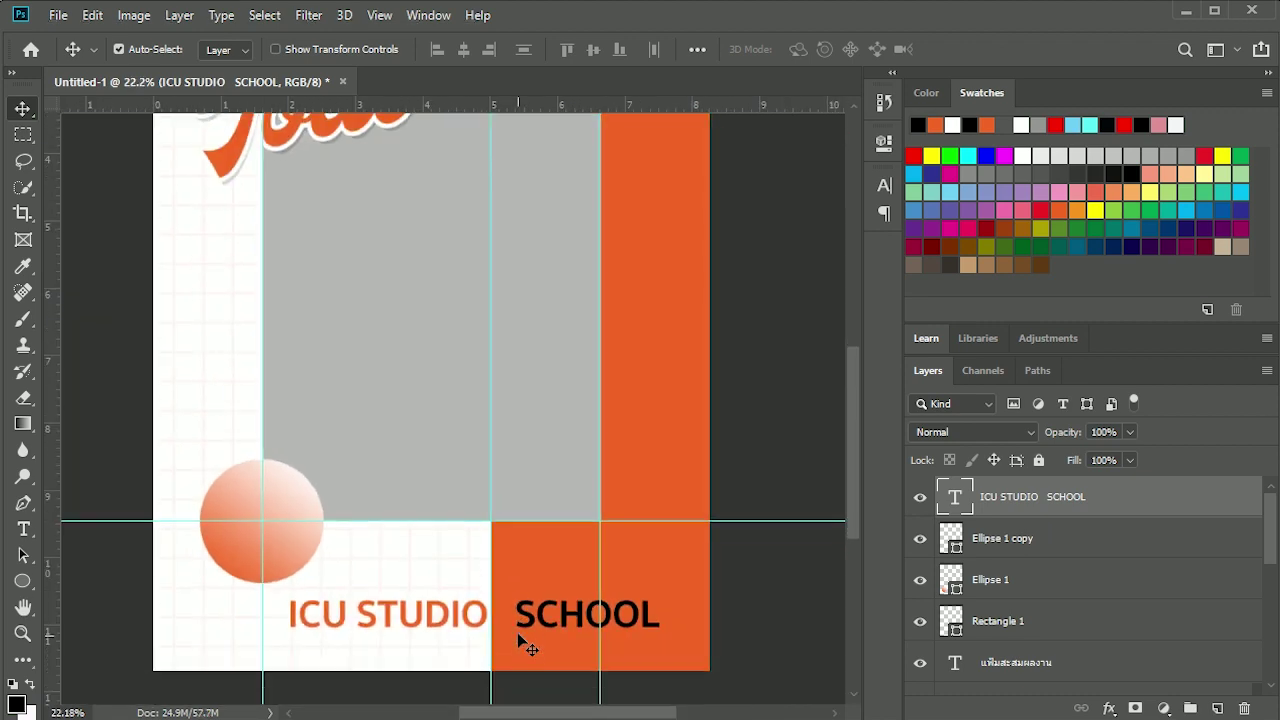
pyautogui.moveTo(525, 618); pyautogui.dragTo(511, 619)
pyautogui.keyDown('alt'); pyautogui.scroll(-1, 433, 527); pyautogui.keyUp('alt')
pyautogui.scroll(-2, 433, 527)
pyautogui.scroll(-1, 433, 527)
pyautogui.hotkey('ctrl', 't')
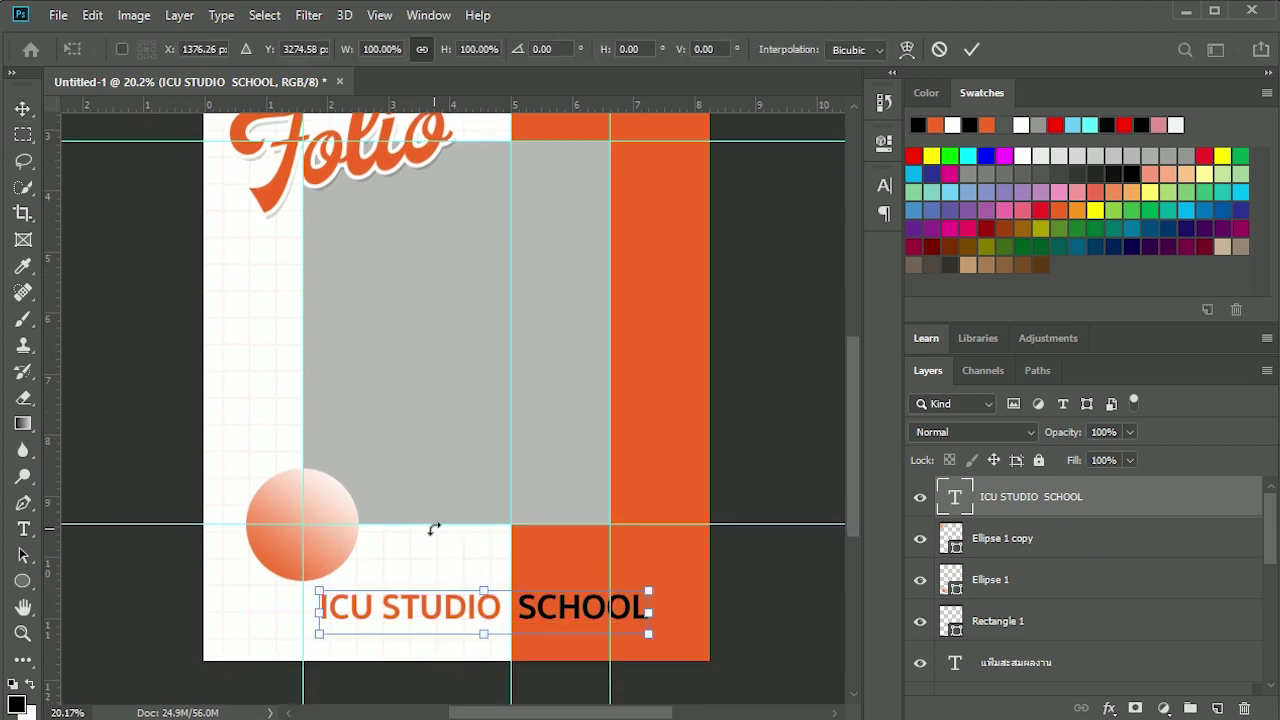
pyautogui.hotkey('shift', 'Up')
pyautogui.hotkey('shift', 'Up')
pyautogui.press('Down')
pyautogui.press('Down')
pyautogui.press('Down')
pyautogui.press('Down')
pyautogui.press('Down')
pyautogui.press('Return')
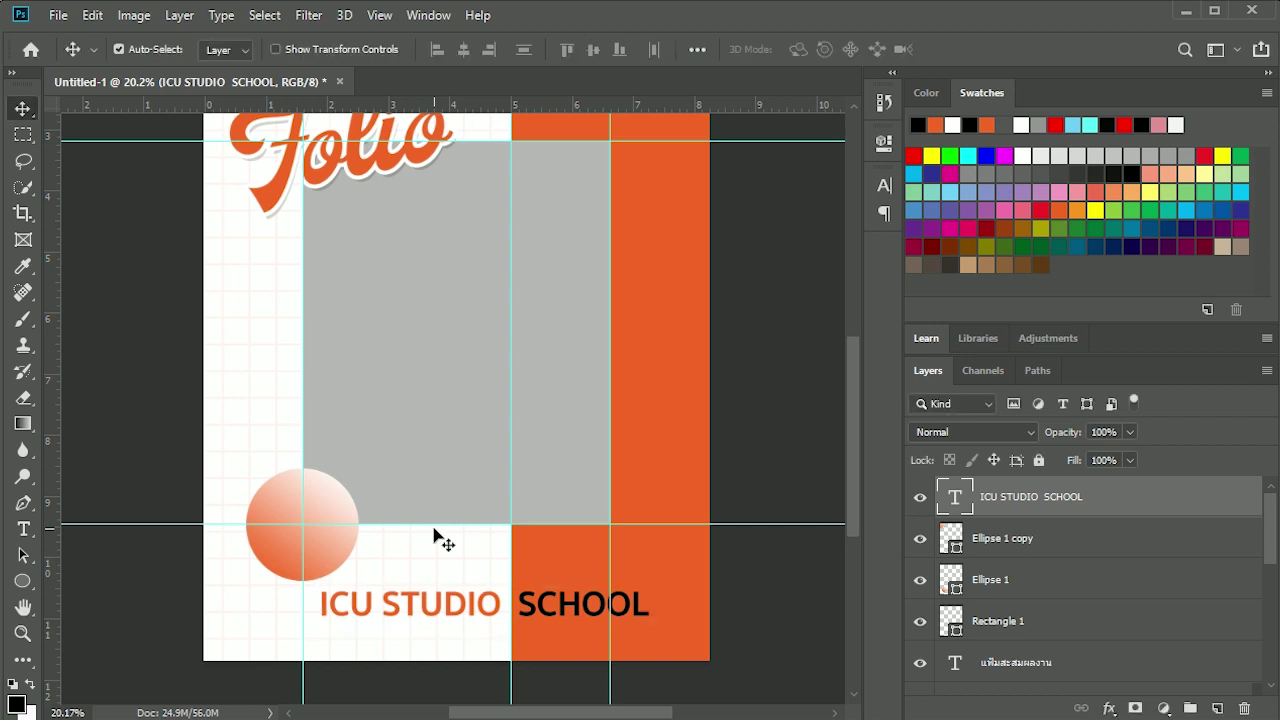
pyautogui.scroll(-3, 436, 540)
pyautogui.scroll(1, 436, 550)
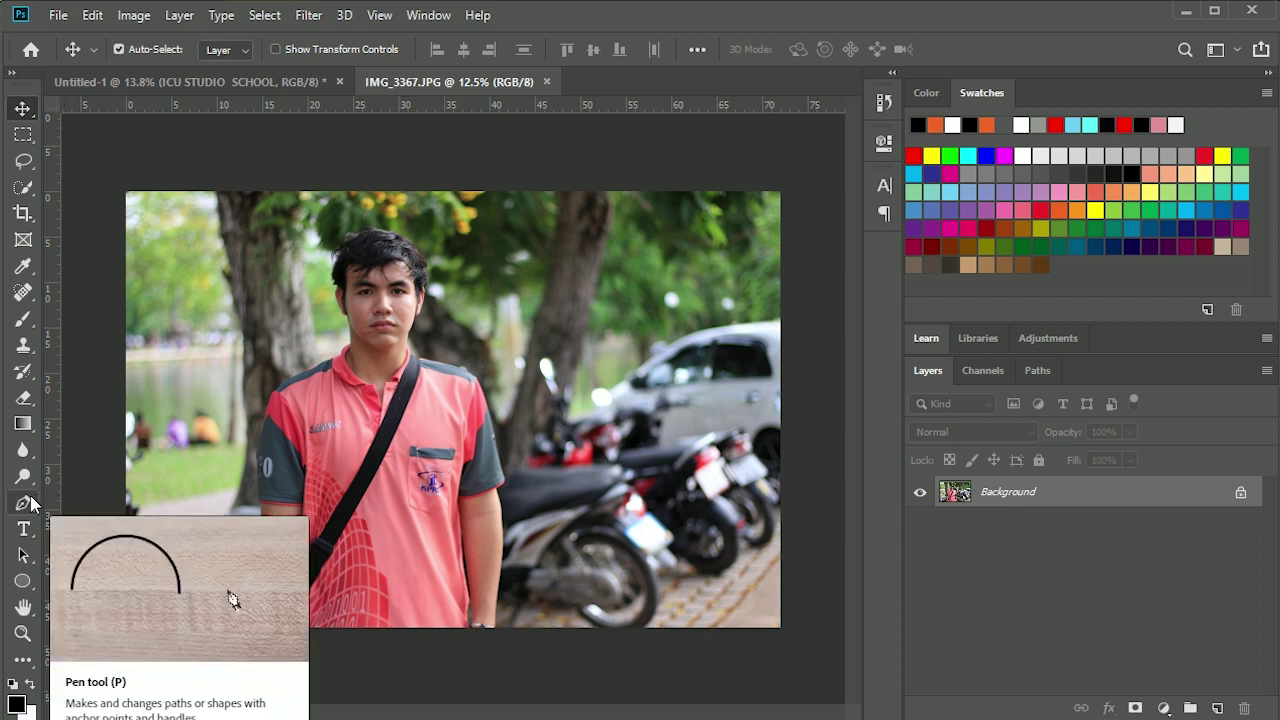
# - Select the Pen tool in the IMG_3367.JPG document
pyautogui.click(28, 503)
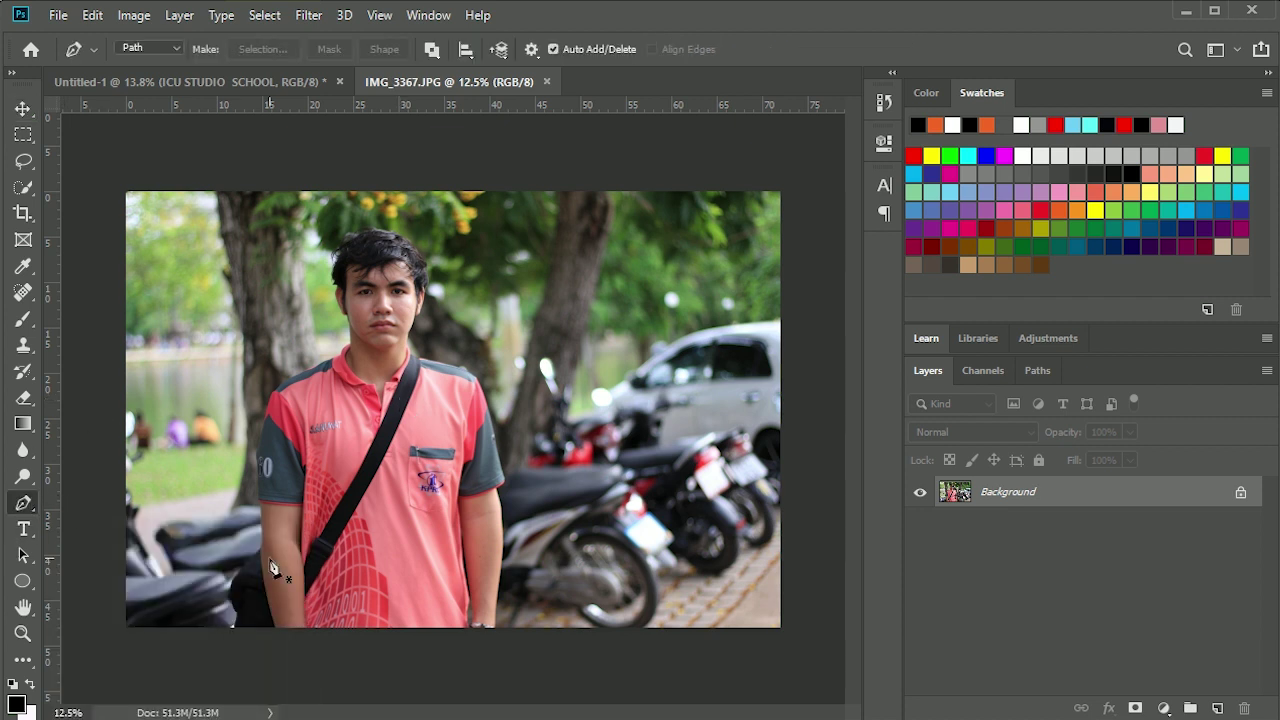
# - Trace a closed Pen path around the man, starting at his wrist
pyautogui.moveTo(480, 605); pyautogui.dragTo(535, 570)
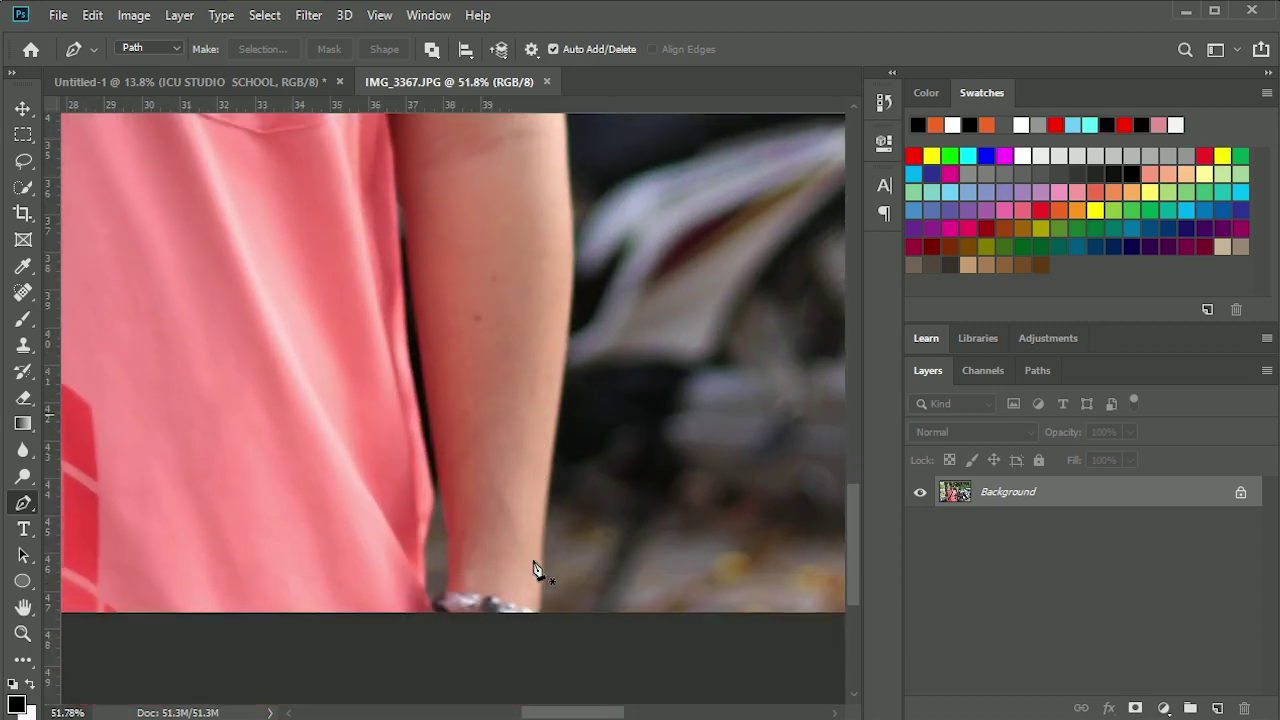
pyautogui.scroll(4, 537, 563)
pyautogui.moveTo(534, 510); pyautogui.dragTo(549, 500)
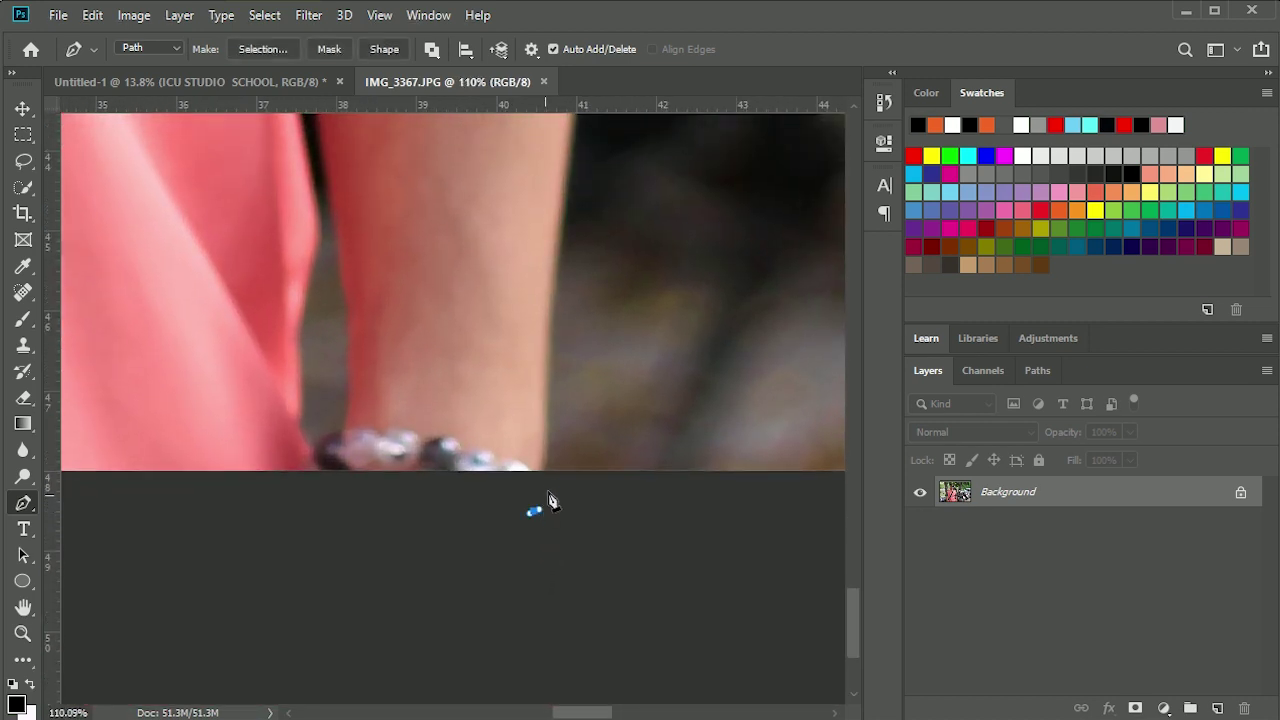
pyautogui.click(543, 405)
pyautogui.scroll(-6, 716, 586)
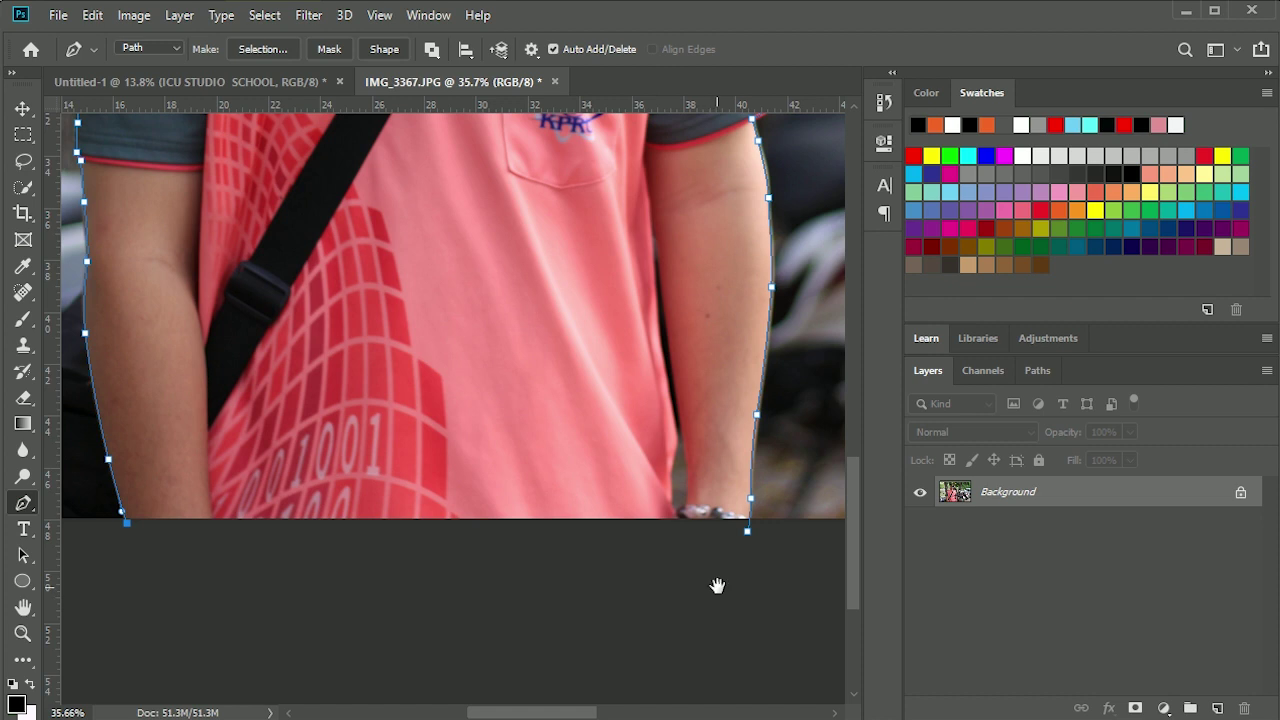
pyautogui.moveTo(716, 586); pyautogui.dragTo(593, 461)
pyautogui.click(592, 421)
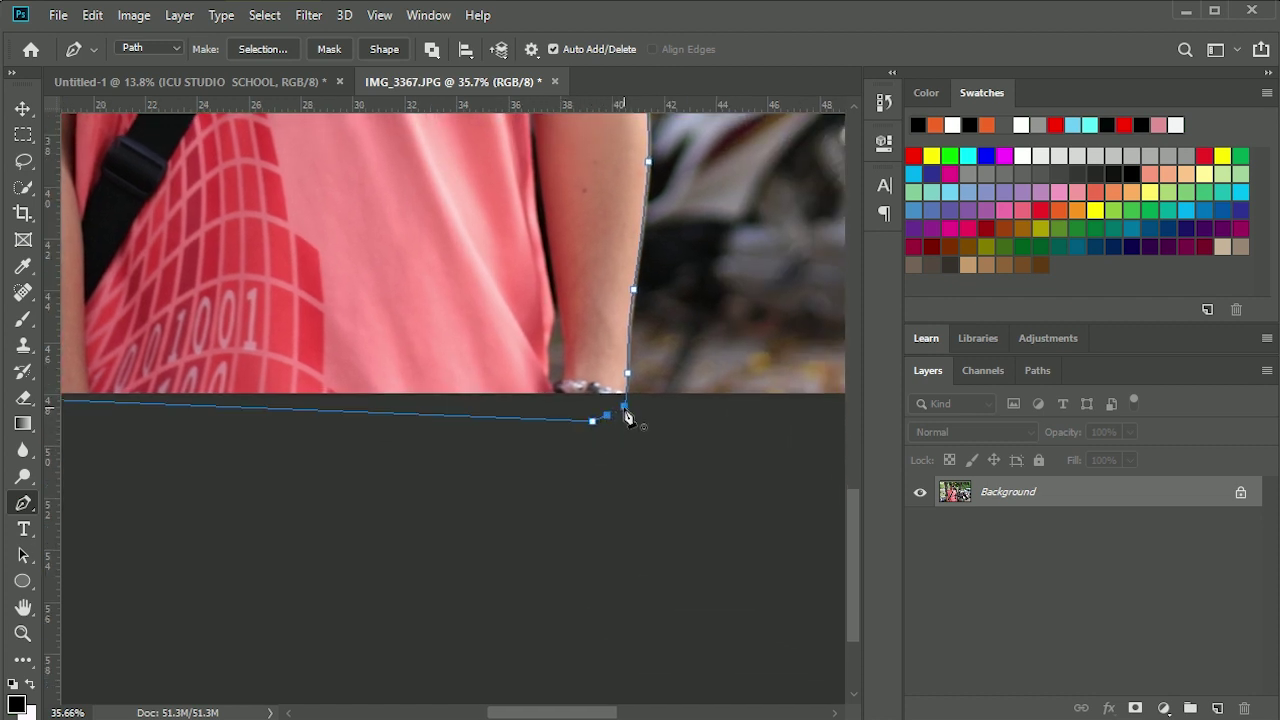
pyautogui.click(627, 417)
# - Convert the path into a selection and copy the man onto new Layer 1
pyautogui.rightClick(601, 343)
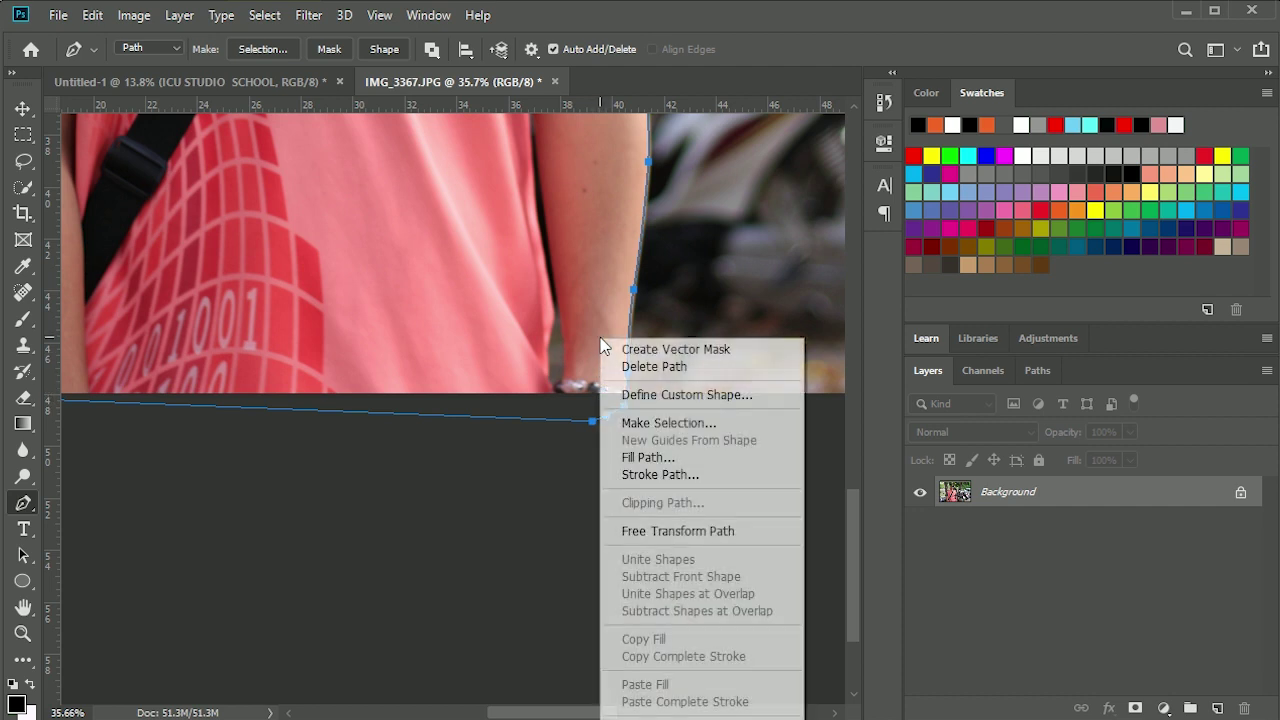
pyautogui.click(679, 424)
pyautogui.click(743, 263)
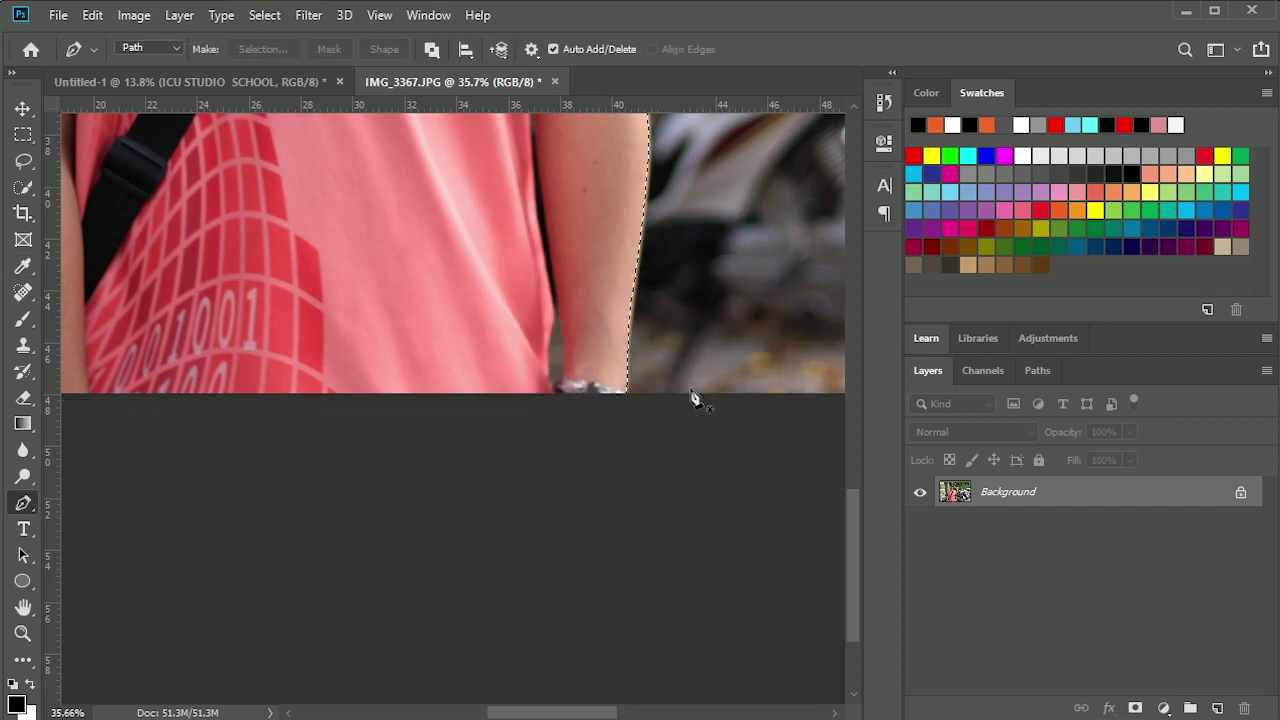
pyautogui.hotkey('ctrl', 'j')
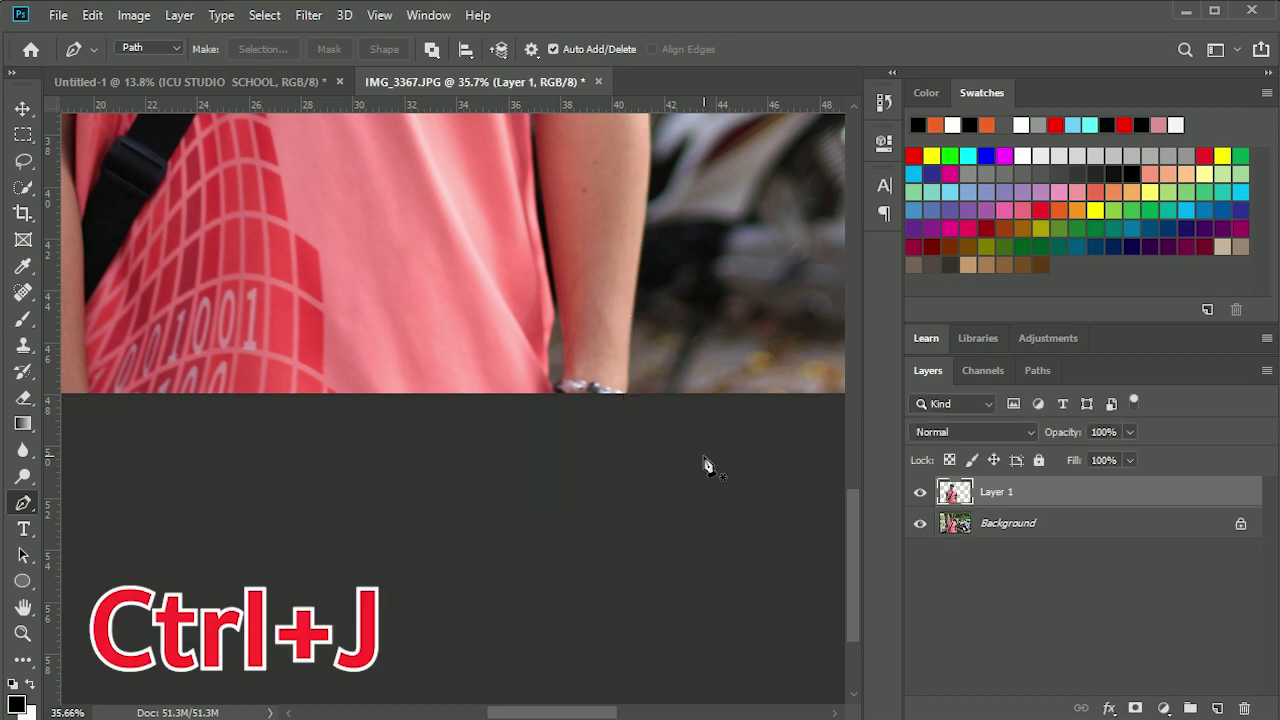
# - Hide the Background layer and zoom around to inspect the cut-out man's edges
pyautogui.scroll(2, 708, 466)
pyautogui.scroll(2, 748, 526)
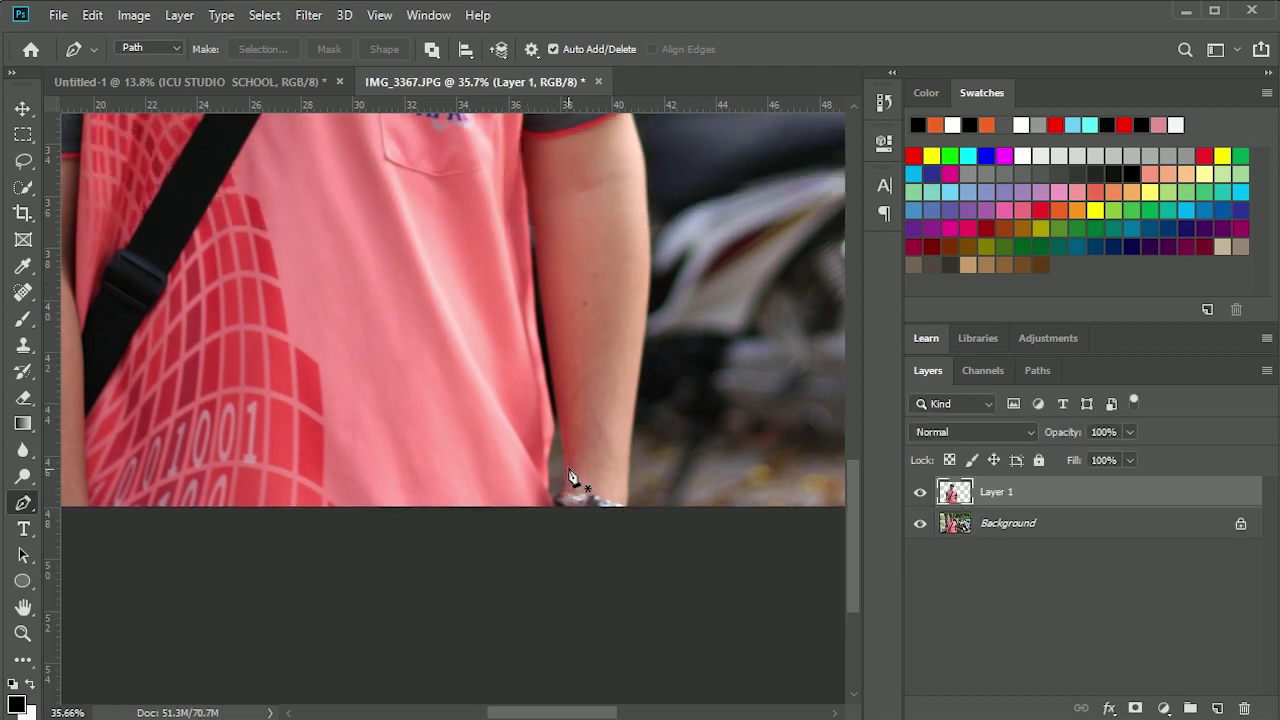
pyautogui.click(920, 524)
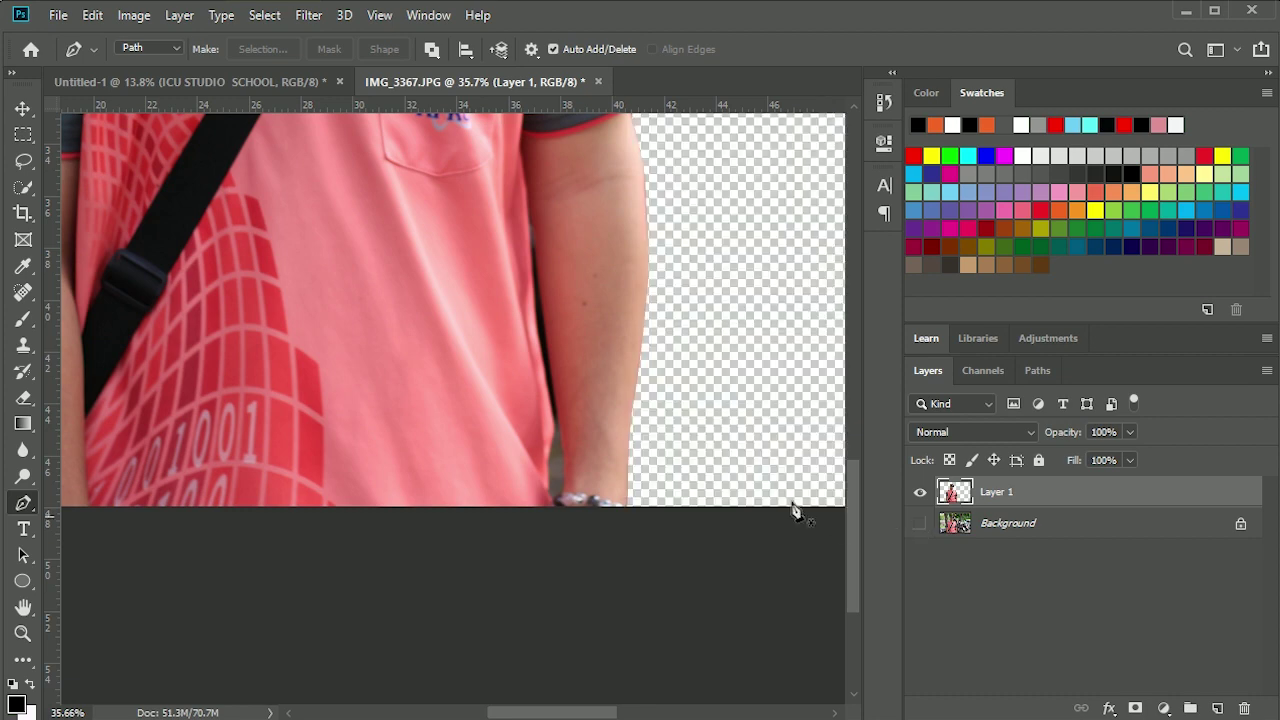
pyautogui.scroll(-3, 734, 443)
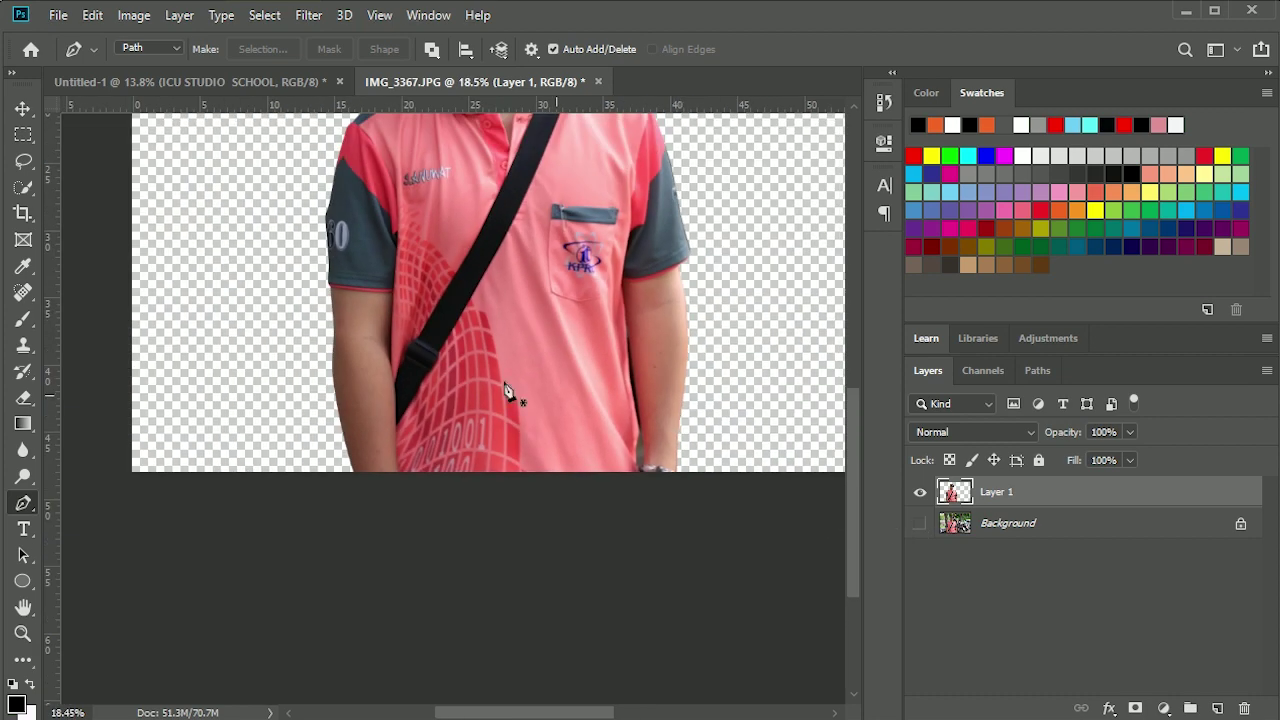
pyautogui.scroll(3, 600, 480)
pyautogui.scroll(1, 637, 330)
pyautogui.scroll(2, 640, 334)
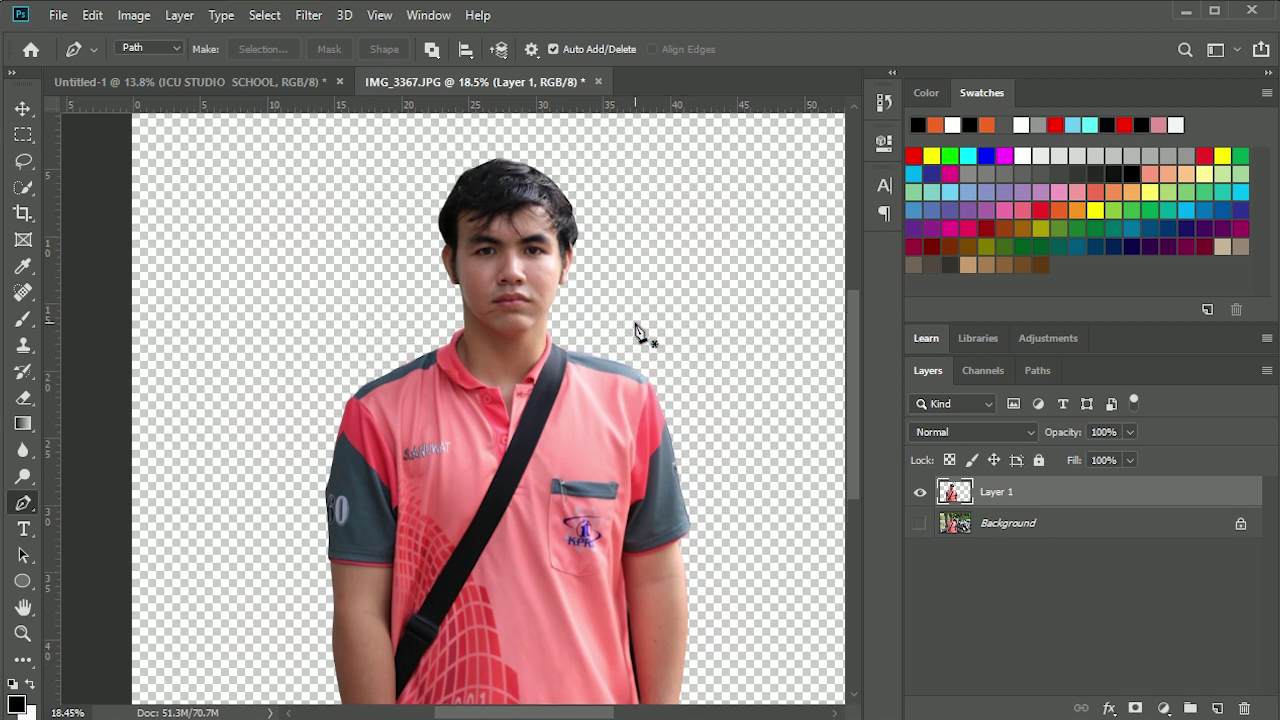
pyautogui.scroll(-2, 640, 334)
pyautogui.scroll(-2, 660, 478)
pyautogui.scroll(3, 660, 478)
pyautogui.scroll(2, 640, 463)
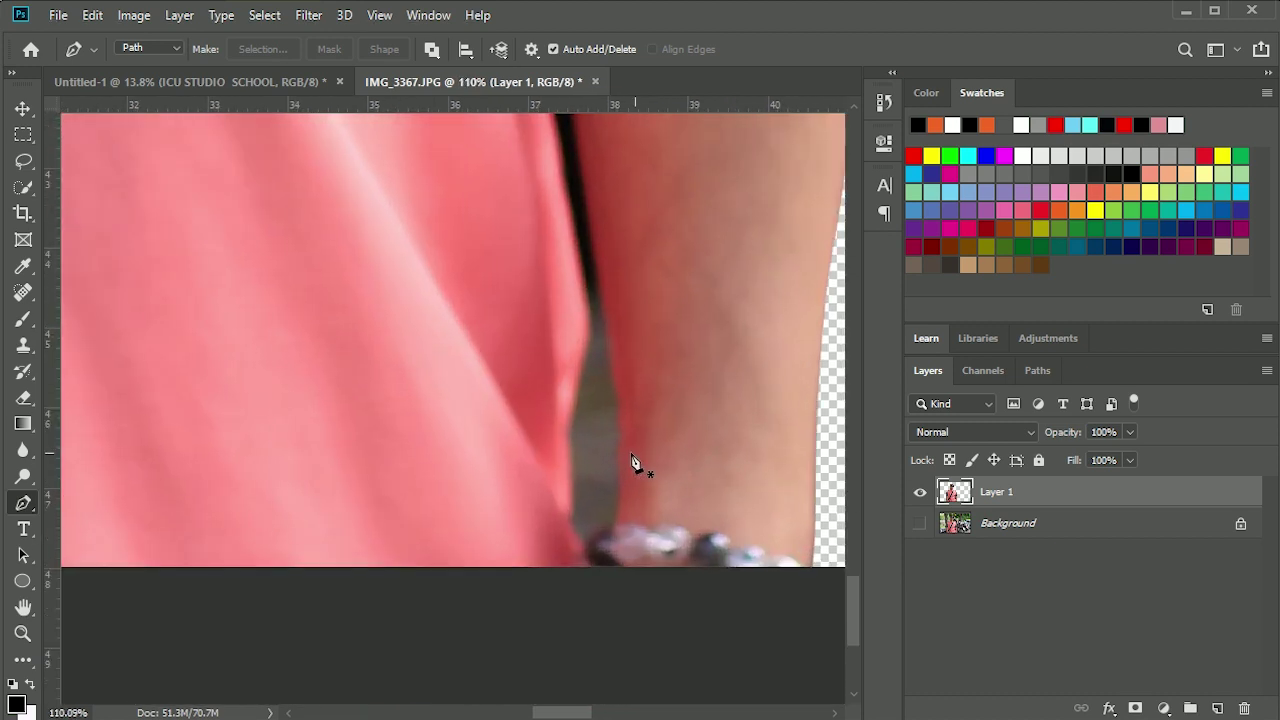
pyautogui.scroll(1, 621, 470)
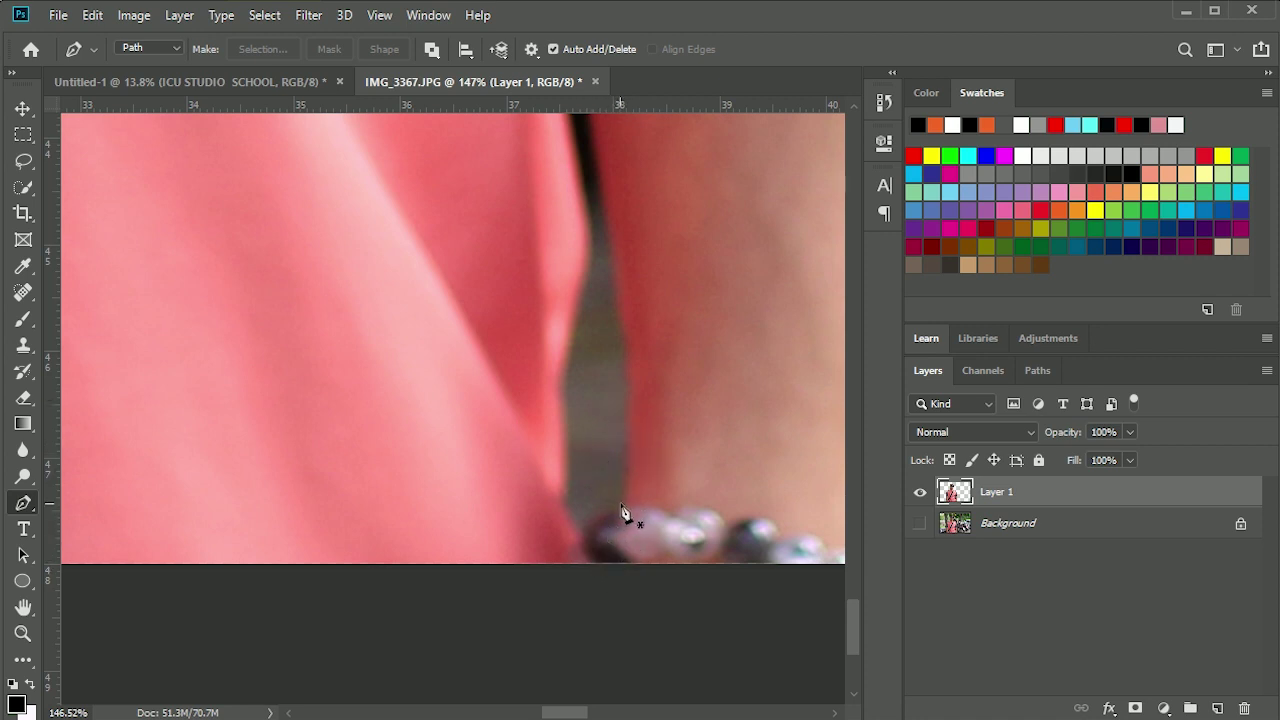
# - Check the shirt and arm edges with the Pen tool, then cut all of Layer 1's contents
pyautogui.click(620, 512)
pyautogui.moveTo(623, 327); pyautogui.dragTo(603, 233)
pyautogui.scroll(5, 634, 240)
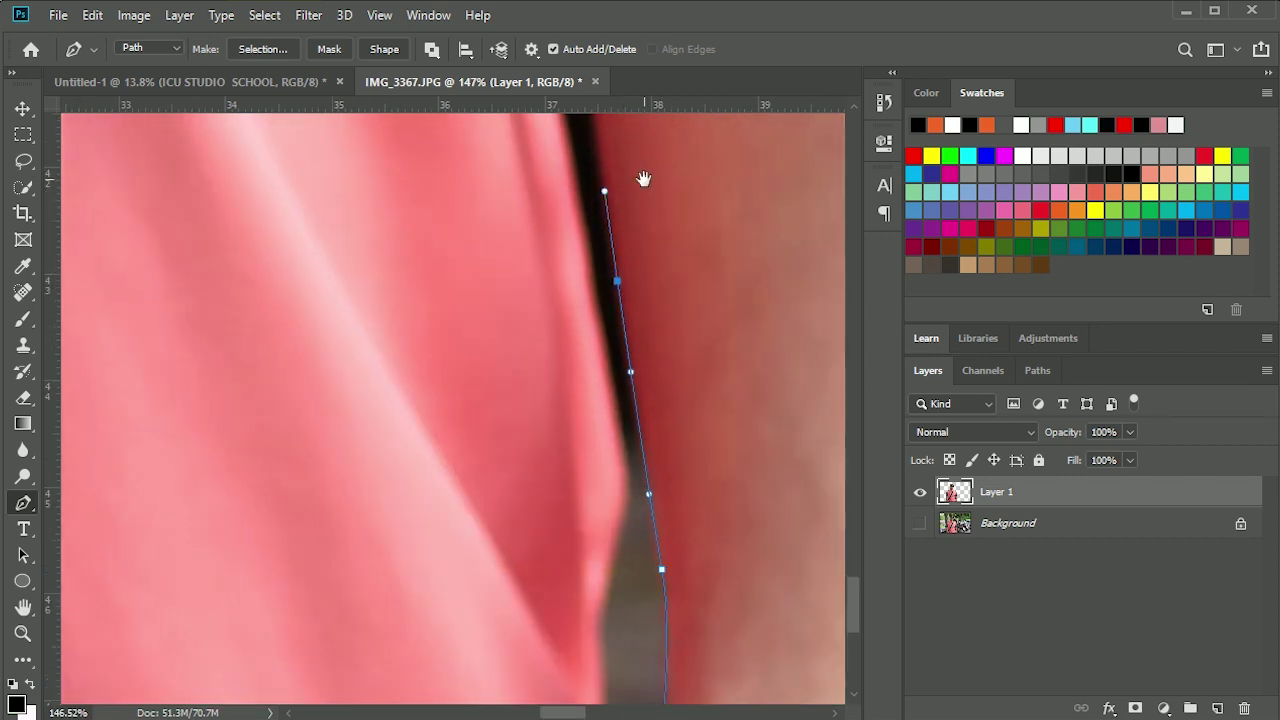
pyautogui.scroll(7, 644, 300)
pyautogui.moveTo(580, 300); pyautogui.dragTo(566, 223)
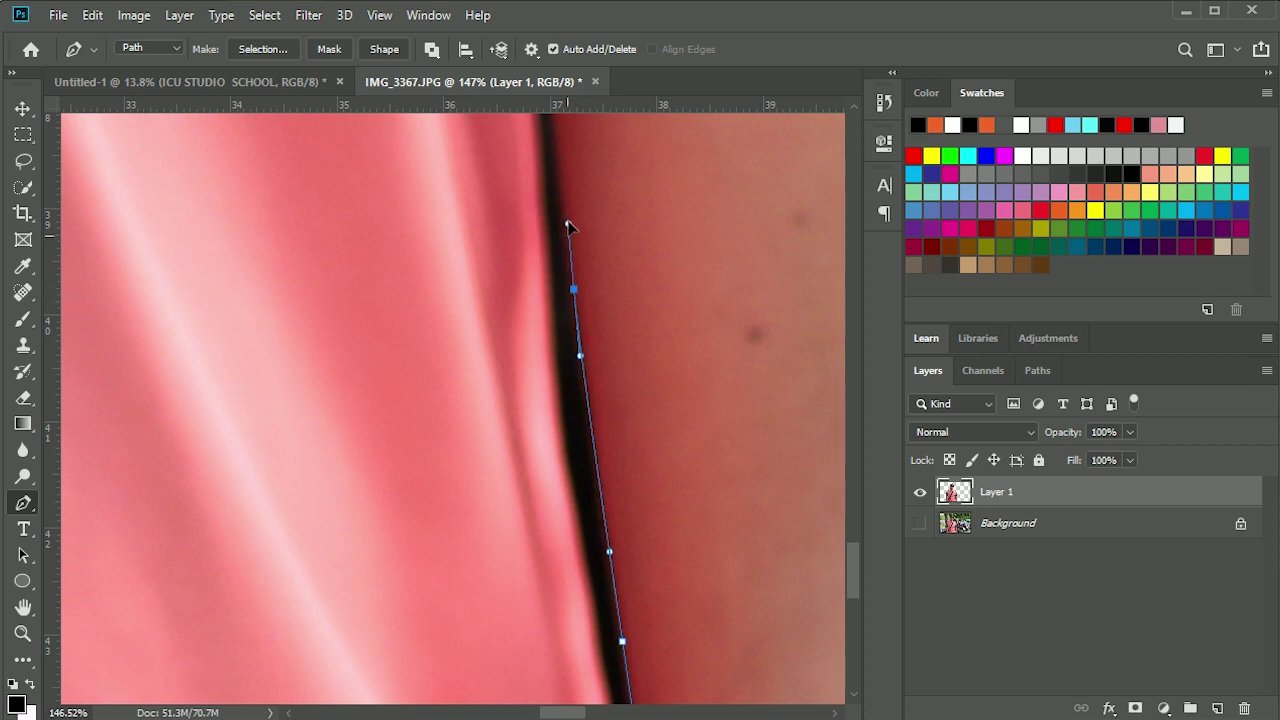
pyautogui.moveTo(631, 471); pyautogui.dragTo(641, 484)
pyautogui.scroll(-10, 640, 484)
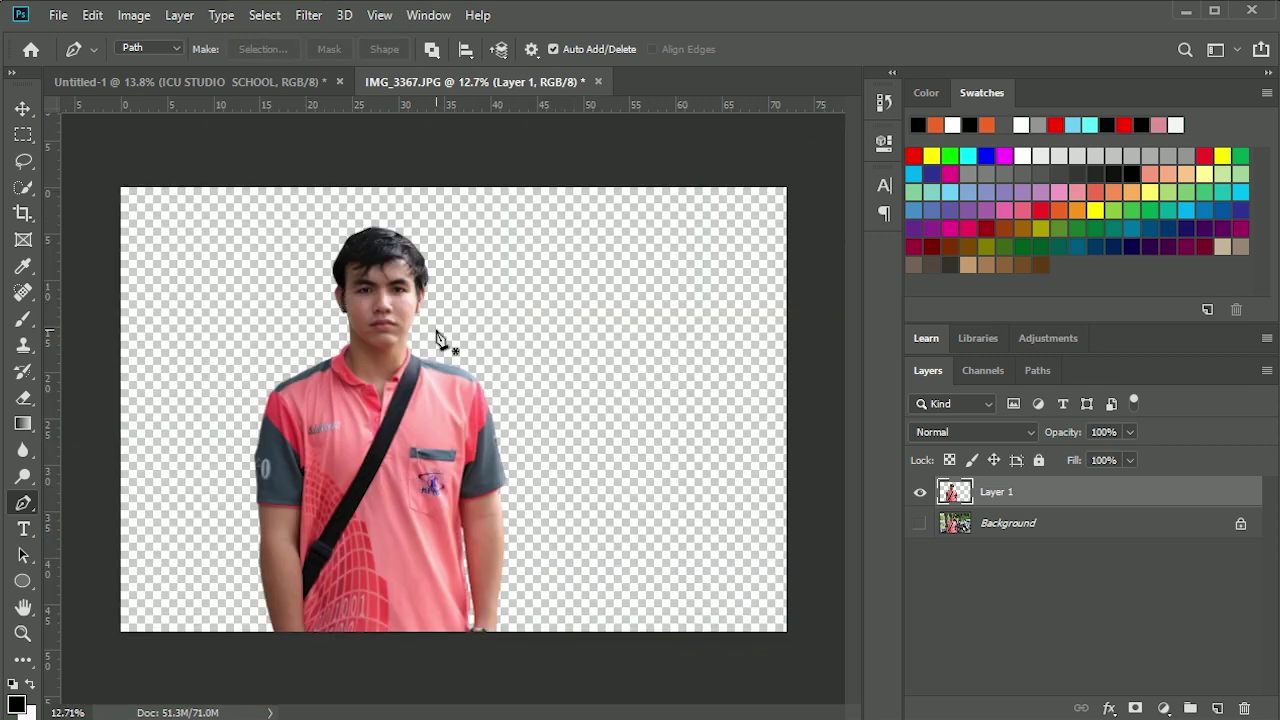
pyautogui.hotkey('ctrl', 'a')
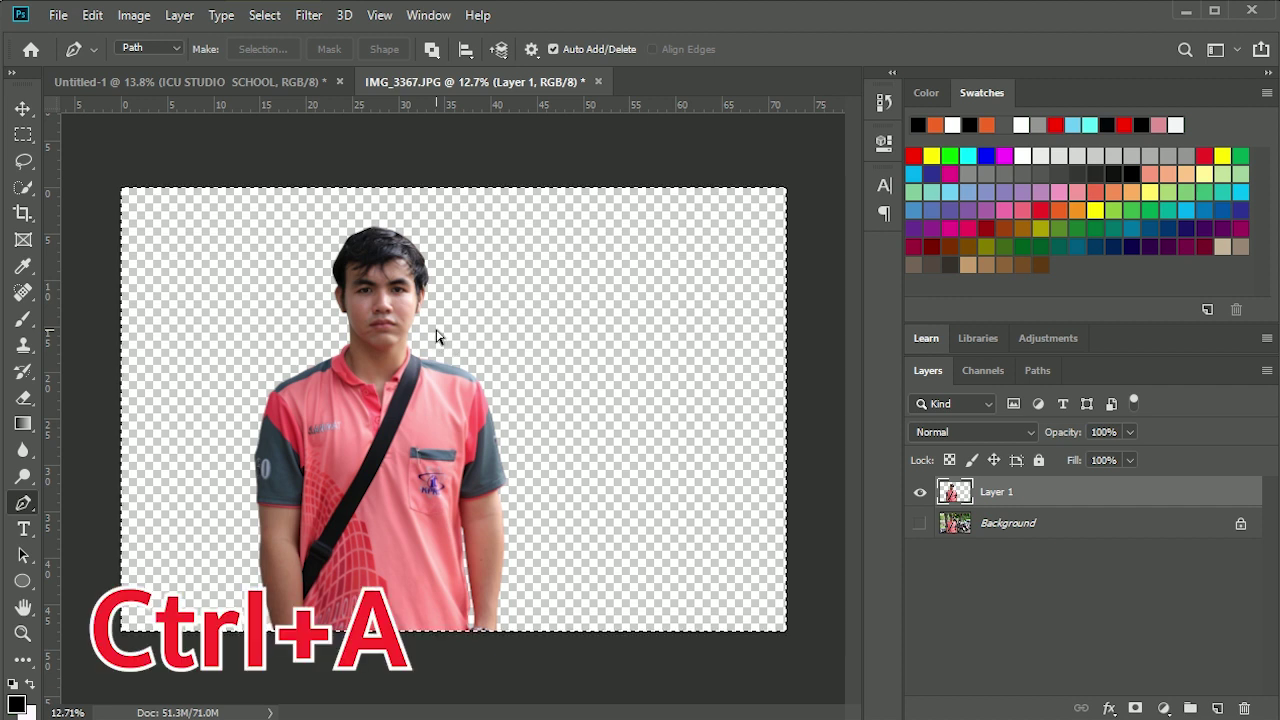
pyautogui.hotkey('ctrl', 'x')
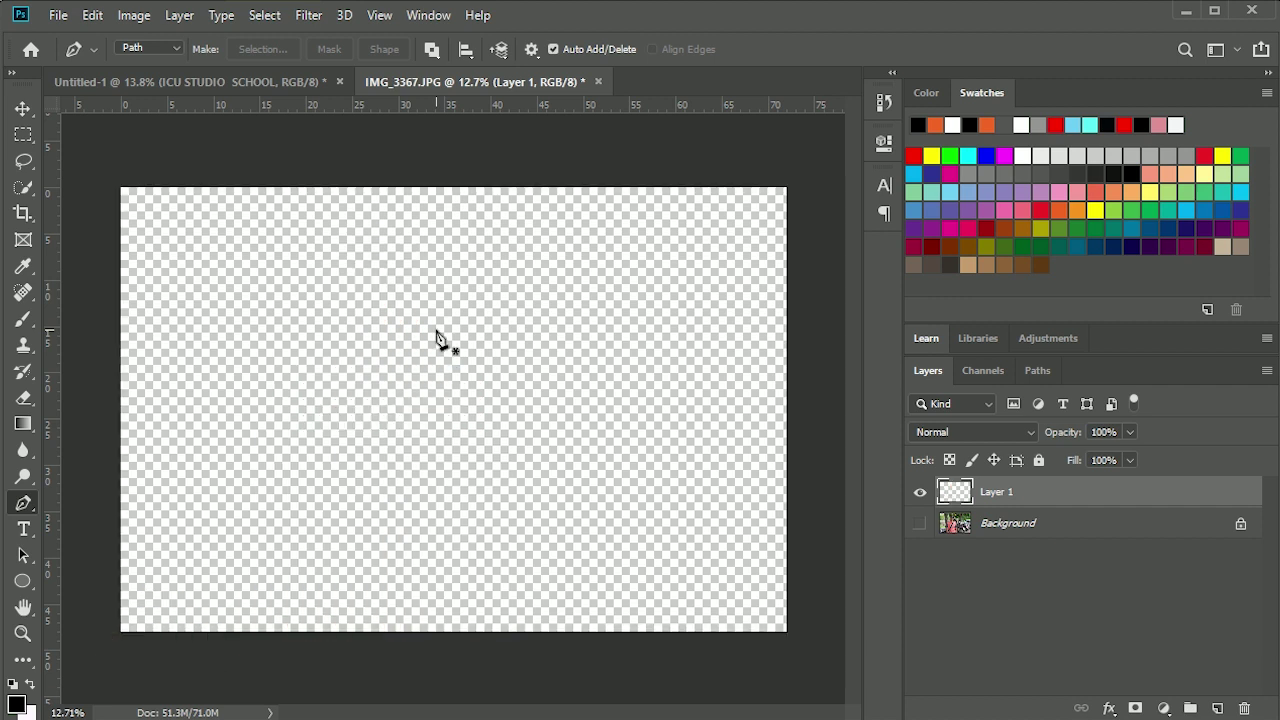
# - Paste the cut-out man into the portfolio cover above the Color Fill 2 layer
pyautogui.click(163, 84)
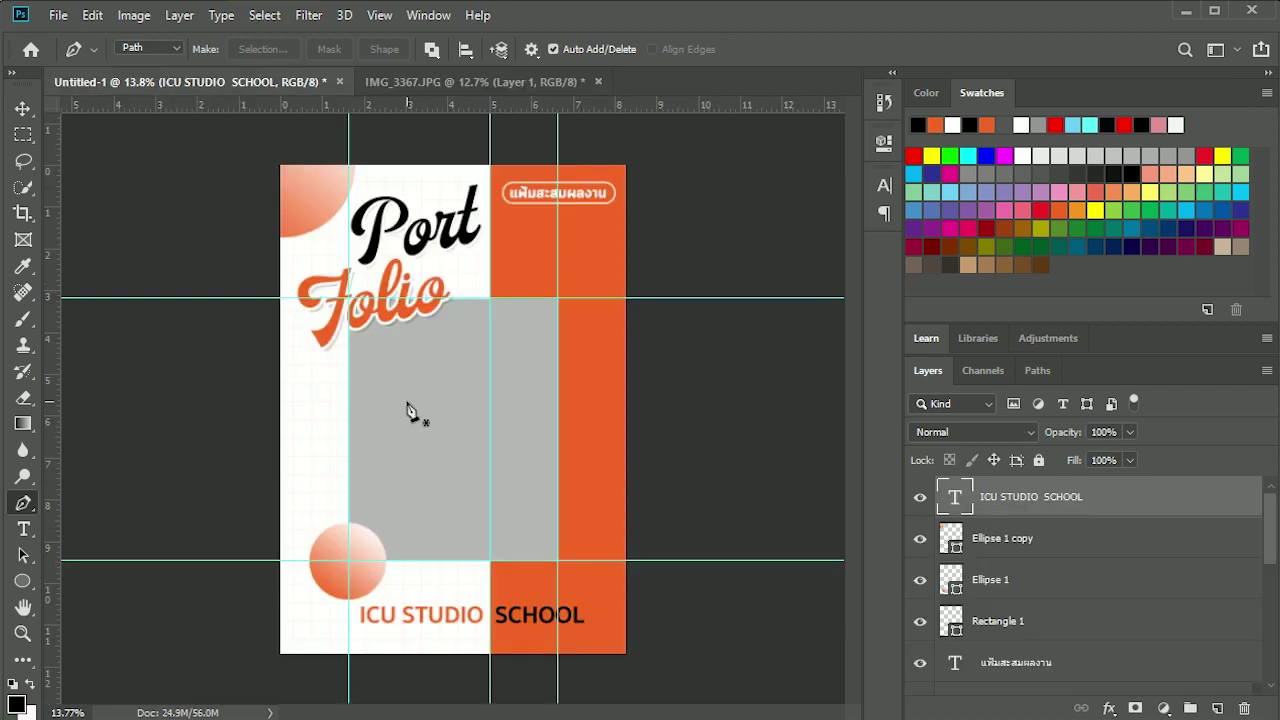
pyautogui.press('v')
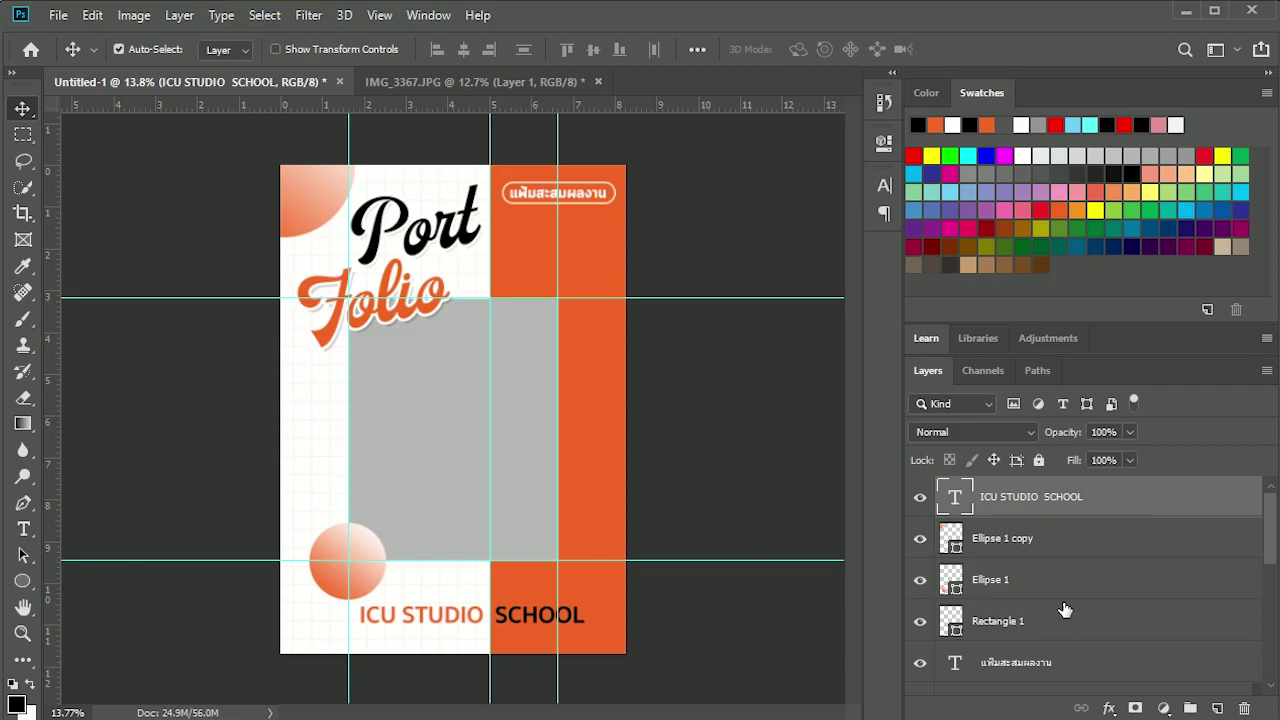
pyautogui.scroll(-5, 1063, 606)
pyautogui.scroll(-3, 1063, 606)
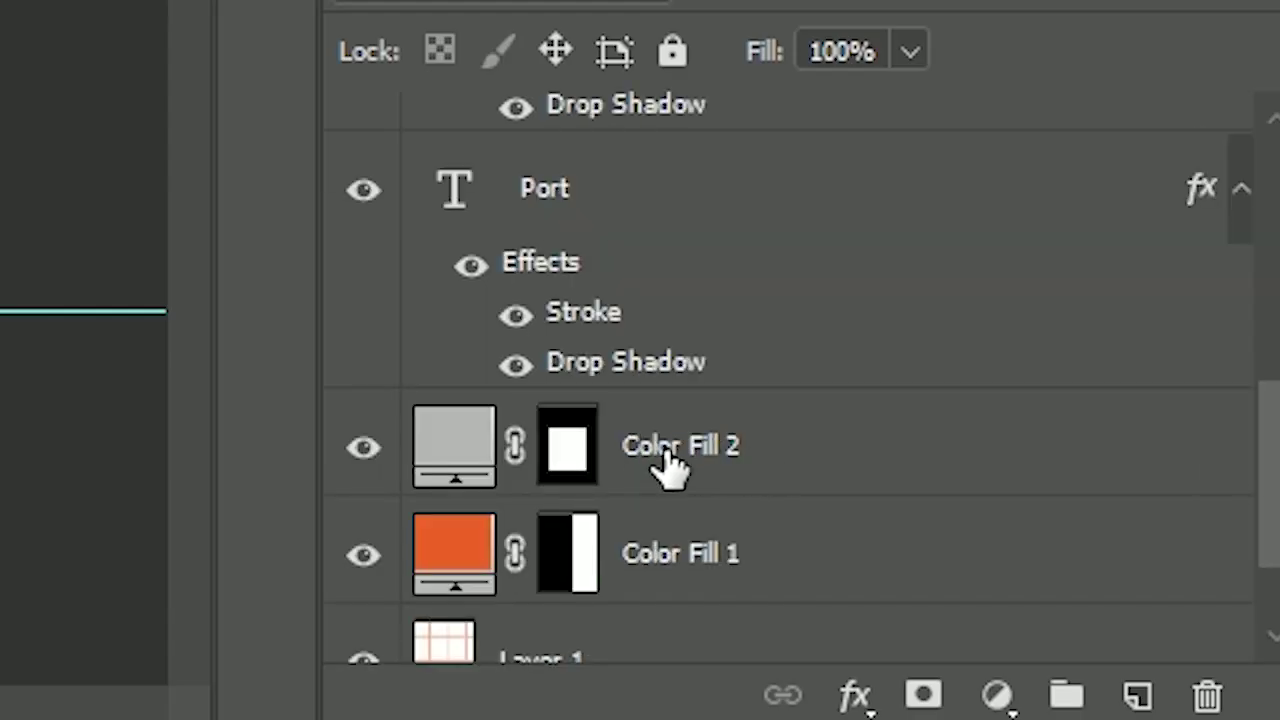
pyautogui.click(674, 455)
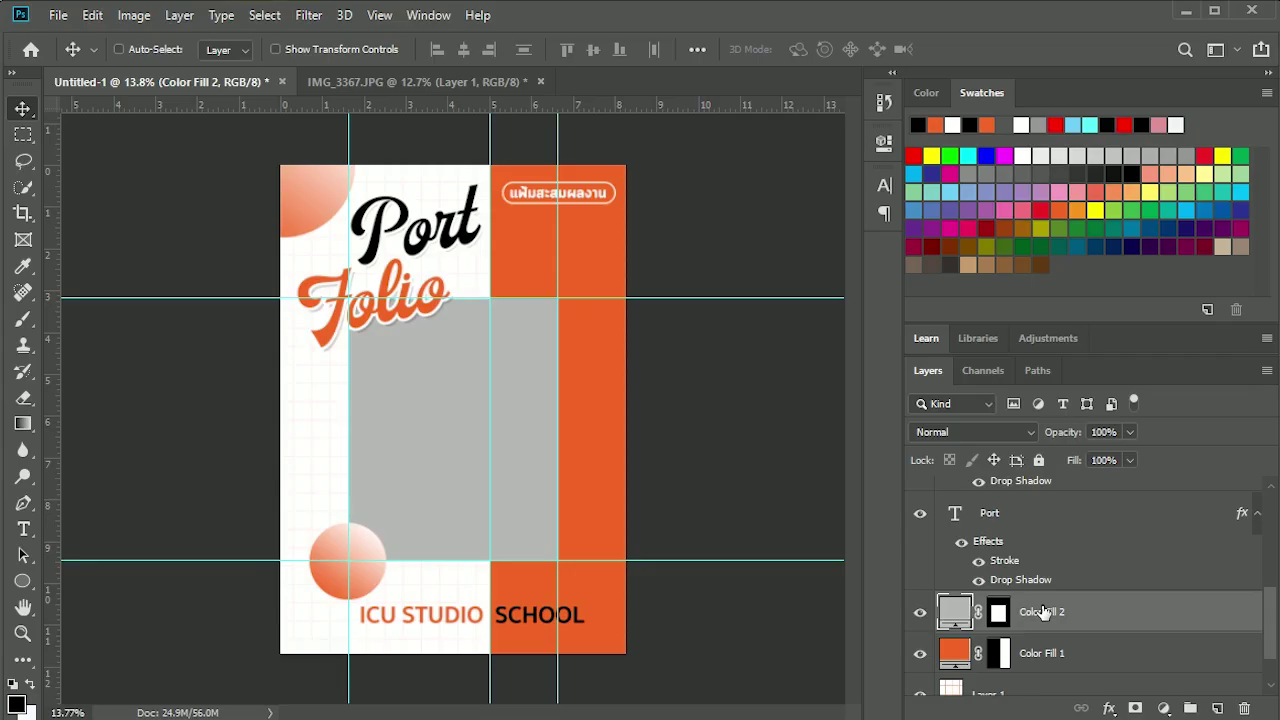
pyautogui.hotkey('ctrl', 'v')
pyautogui.hotkey('ctrl', 't')
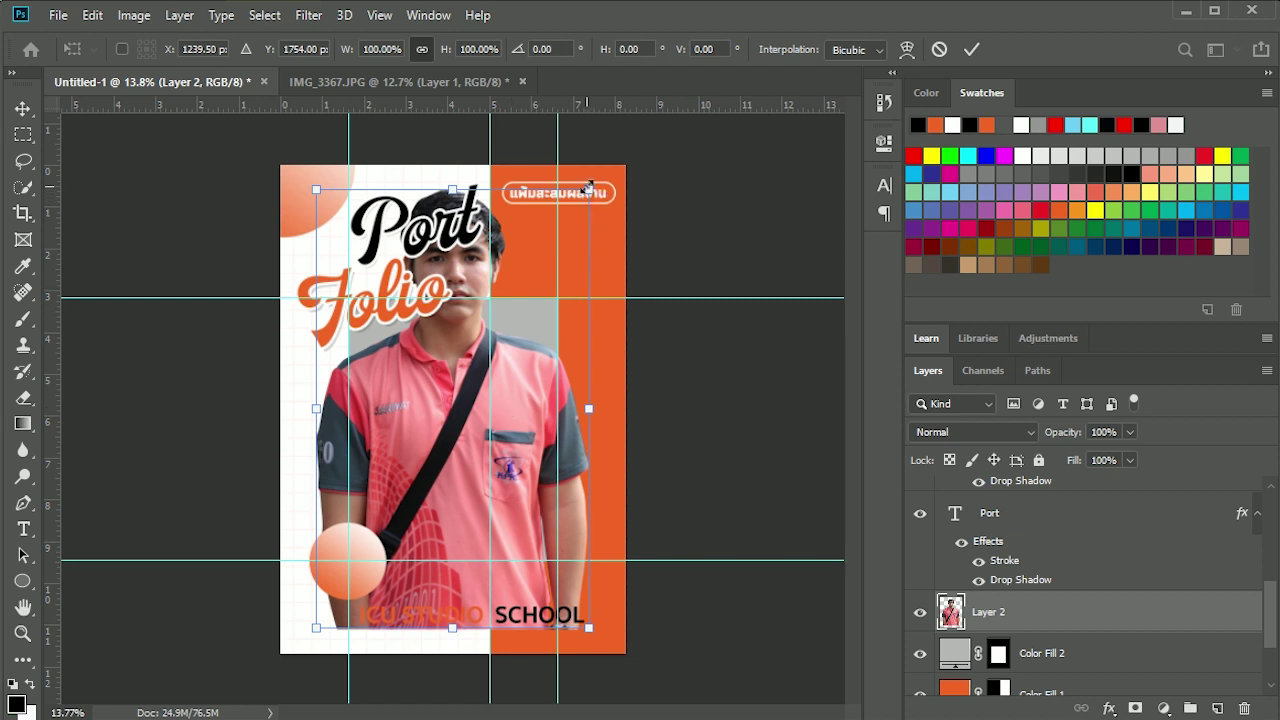
# - Scale the pasted man to about 54.72% and place him over the grey panel
pyautogui.moveTo(589, 189); pyautogui.dragTo(600, 333)
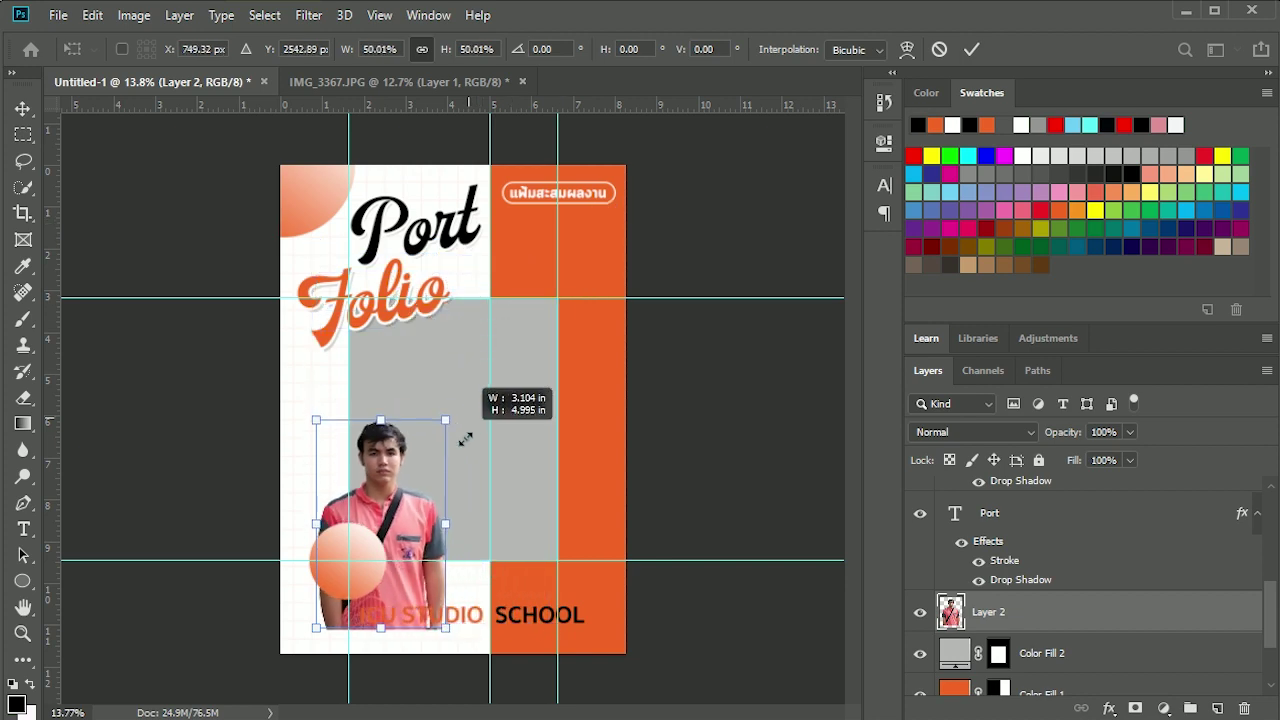
pyautogui.moveTo(600, 333)
pyautogui.mouseDown()
pyautogui.moveTo(594, 389)
pyautogui.moveTo(614, 368)
pyautogui.mouseUp()
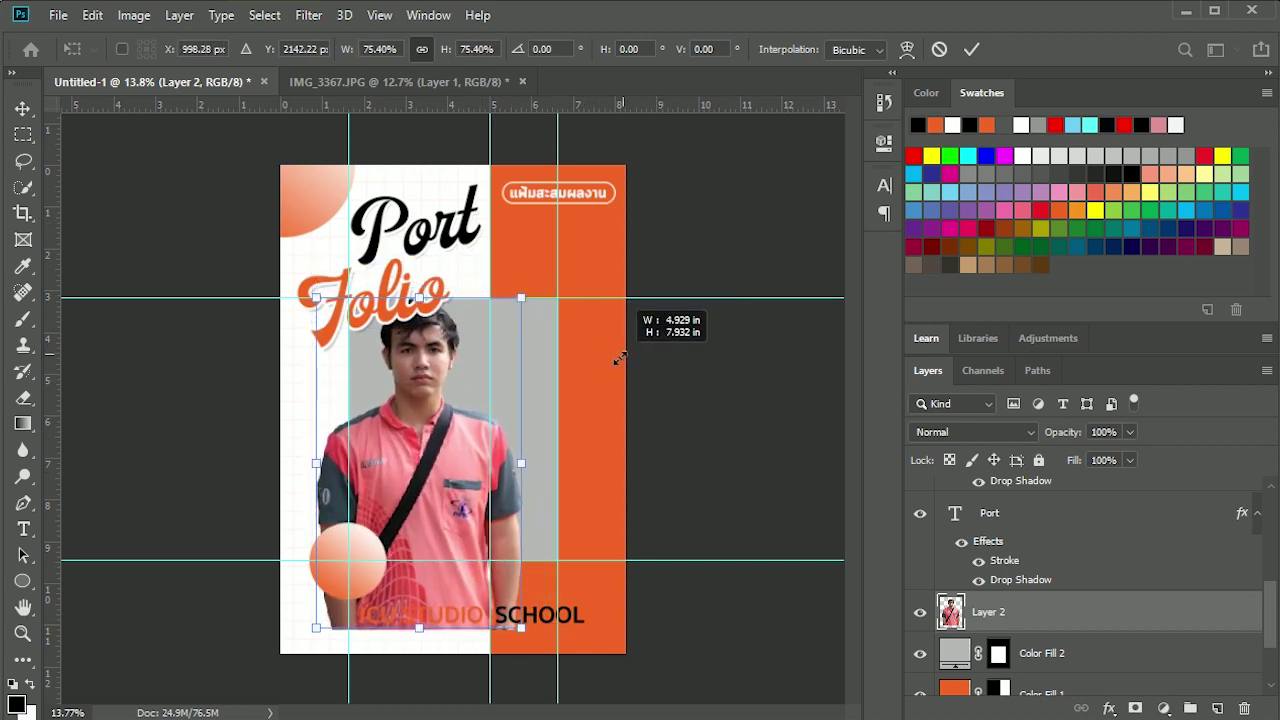
pyautogui.moveTo(614, 368)
pyautogui.mouseDown()
pyautogui.moveTo(523, 423)
pyautogui.moveTo(571, 194)
pyautogui.moveTo(546, 334)
pyautogui.moveTo(517, 274)
pyautogui.moveTo(486, 366)
pyautogui.moveTo(463, 390)
pyautogui.mouseUp()
pyautogui.moveTo(399, 483)
pyautogui.mouseDown()
pyautogui.moveTo(477, 379)
pyautogui.moveTo(485, 402)
pyautogui.moveTo(462, 431)
pyautogui.moveTo(464, 419)
pyautogui.mouseUp()
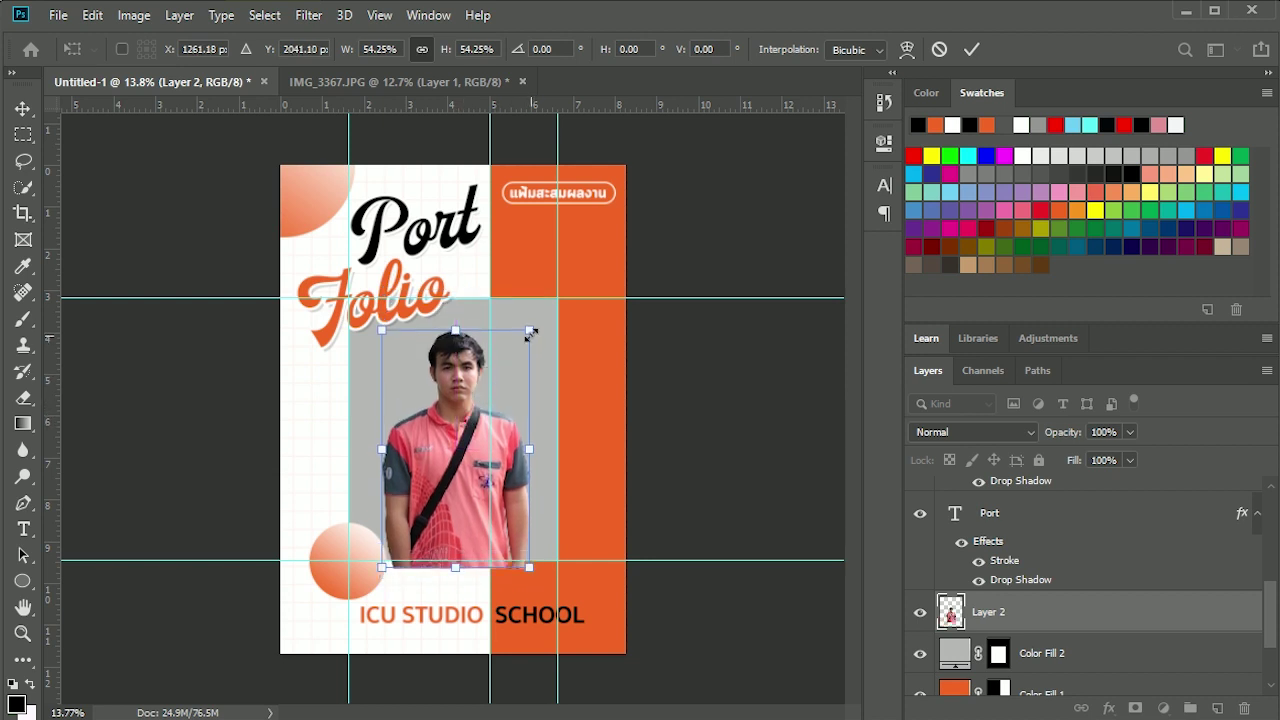
pyautogui.moveTo(531, 332); pyautogui.dragTo(518, 336)
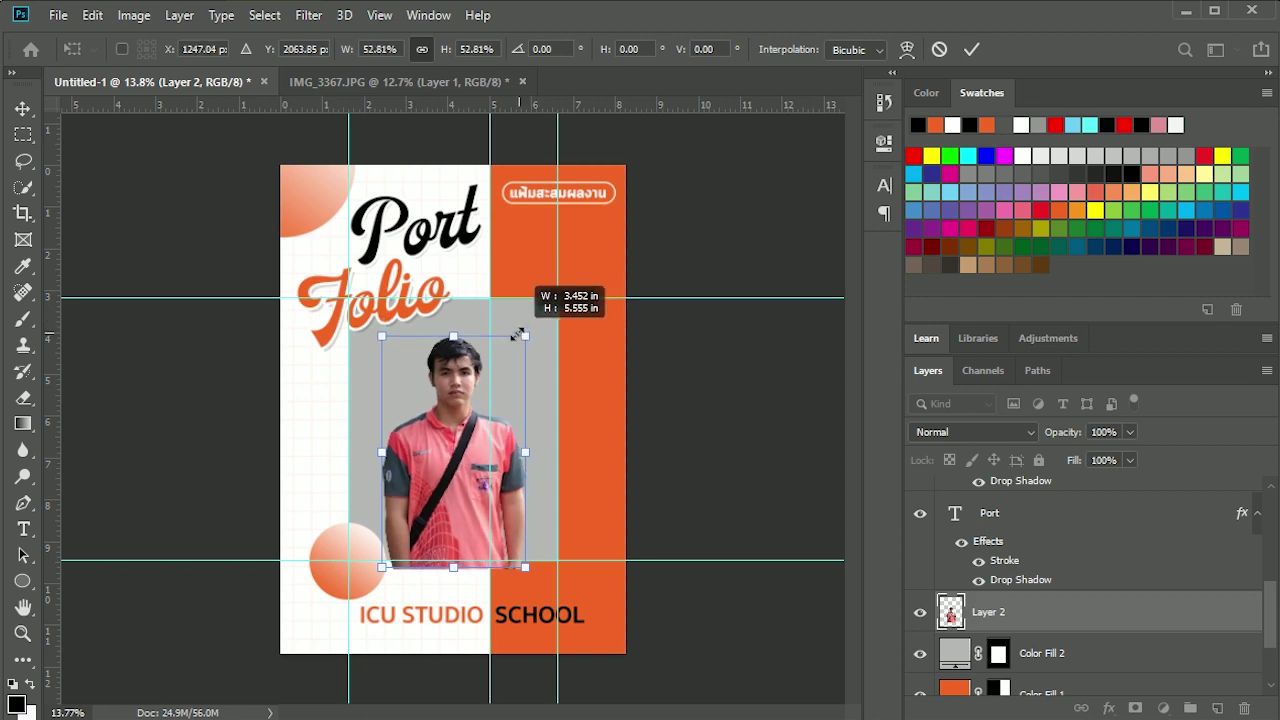
pyautogui.scroll(3, 462, 410)
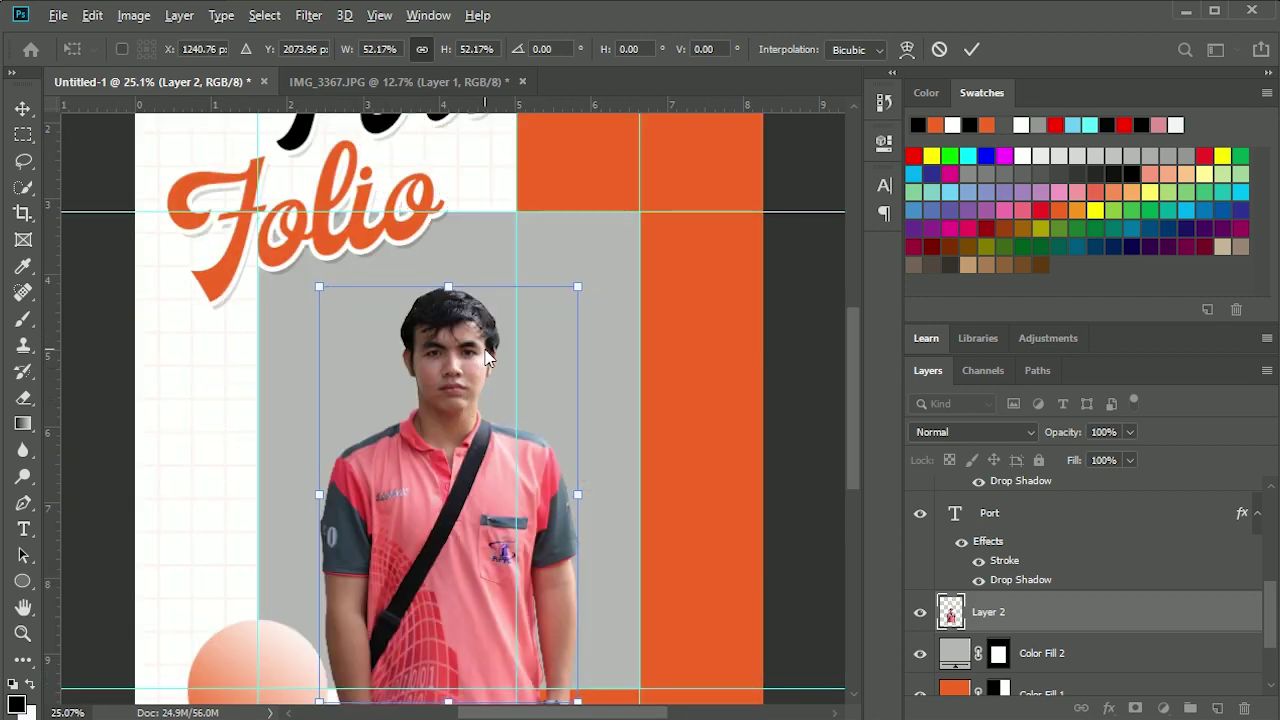
pyautogui.scroll(-1, 505, 335)
pyautogui.moveTo(573, 285); pyautogui.dragTo(582, 274)
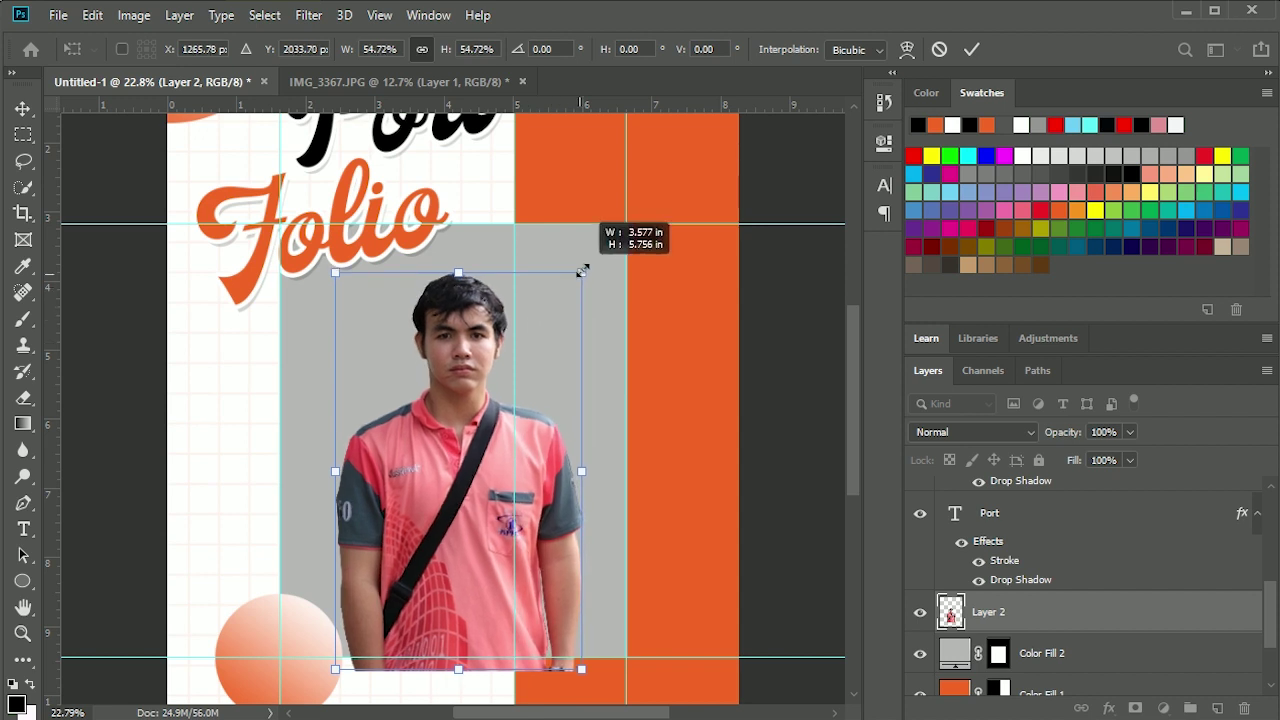
pyautogui.moveTo(494, 377); pyautogui.dragTo(499, 371)
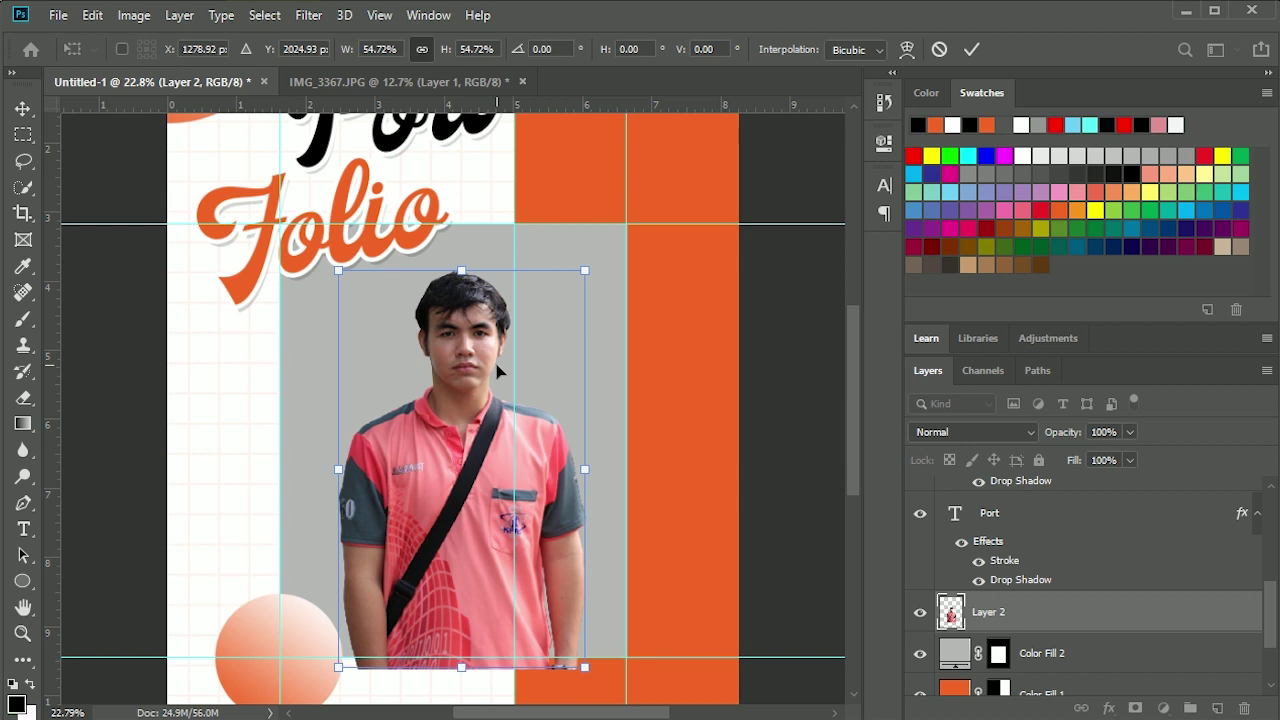
pyautogui.press('Return')
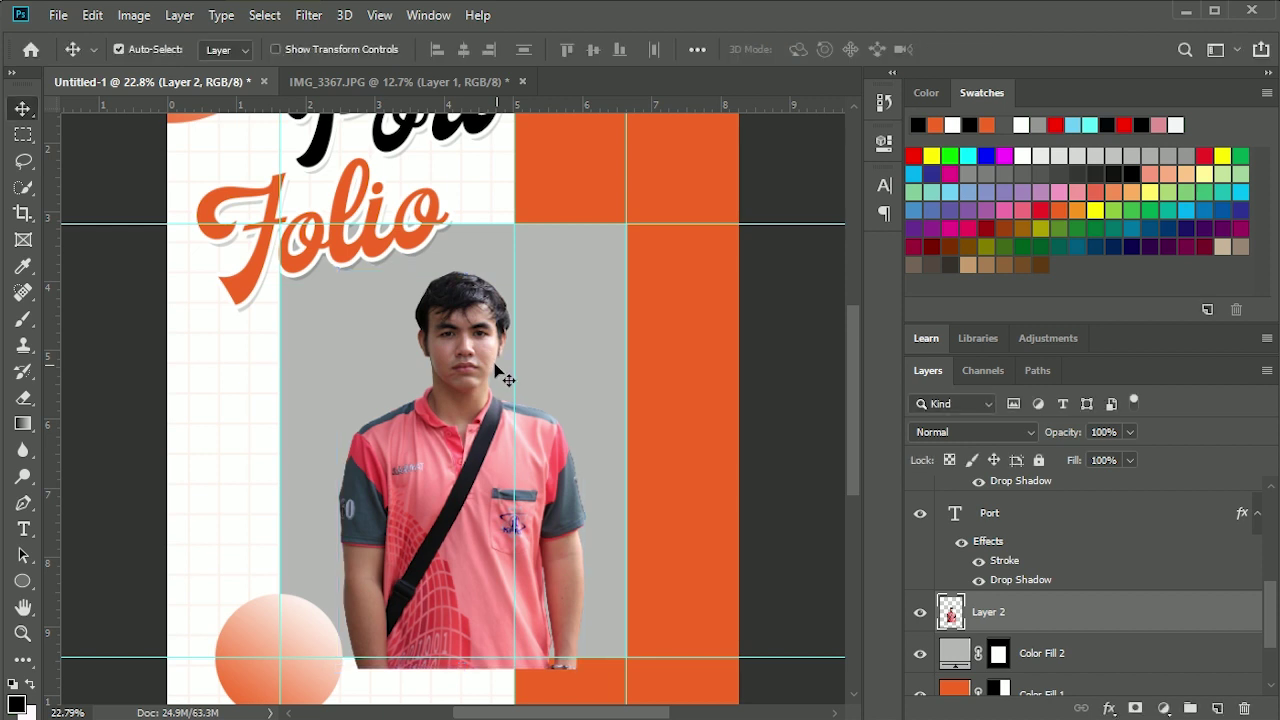
# - Scale the person photo down a little more and apply the size
pyautogui.hotkey('ctrl', 't')
pyautogui.moveTo(582, 274); pyautogui.dragTo(557, 294)
pyautogui.press('Return')
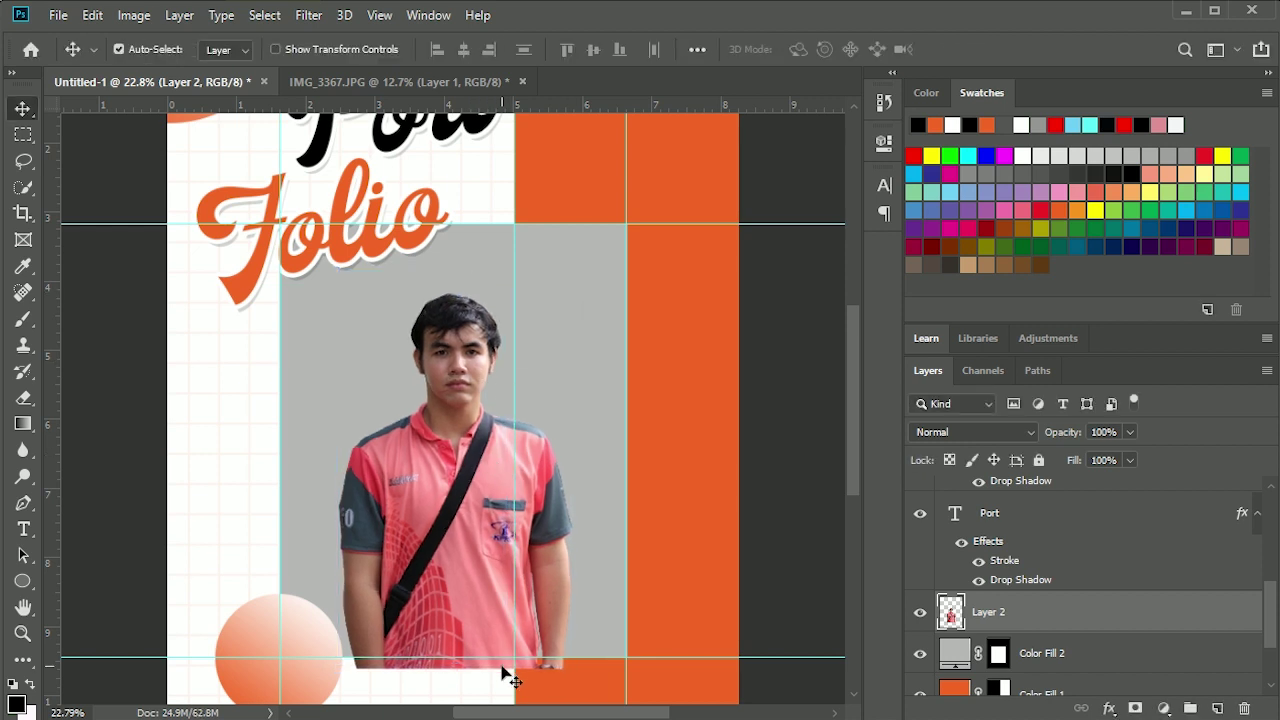
pyautogui.scroll(-2, 1005, 534)
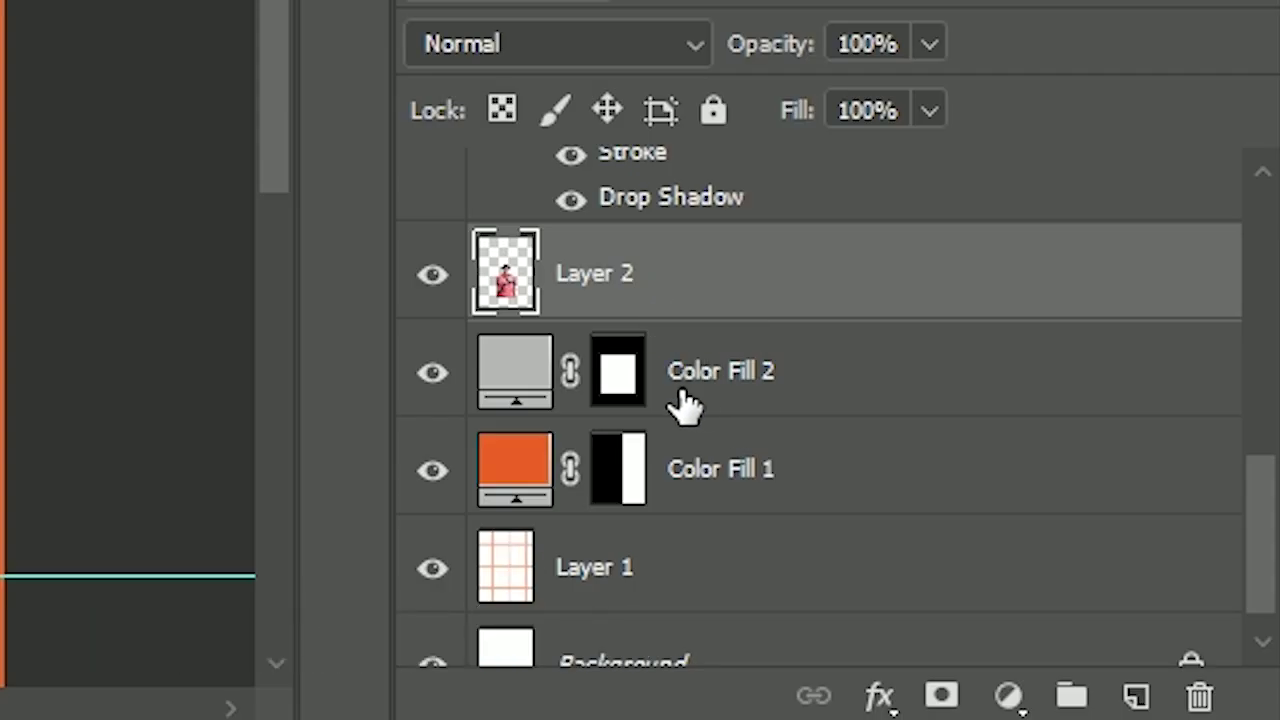
# - Add a Layer 2 mask from the grey panel's shape, then target the photo's pixels
pyautogui.moveTo(596, 382); pyautogui.dragTo(617, 366)
pyautogui.keyDown('ctrl'); pyautogui.click(617, 372); pyautogui.keyUp('ctrl')
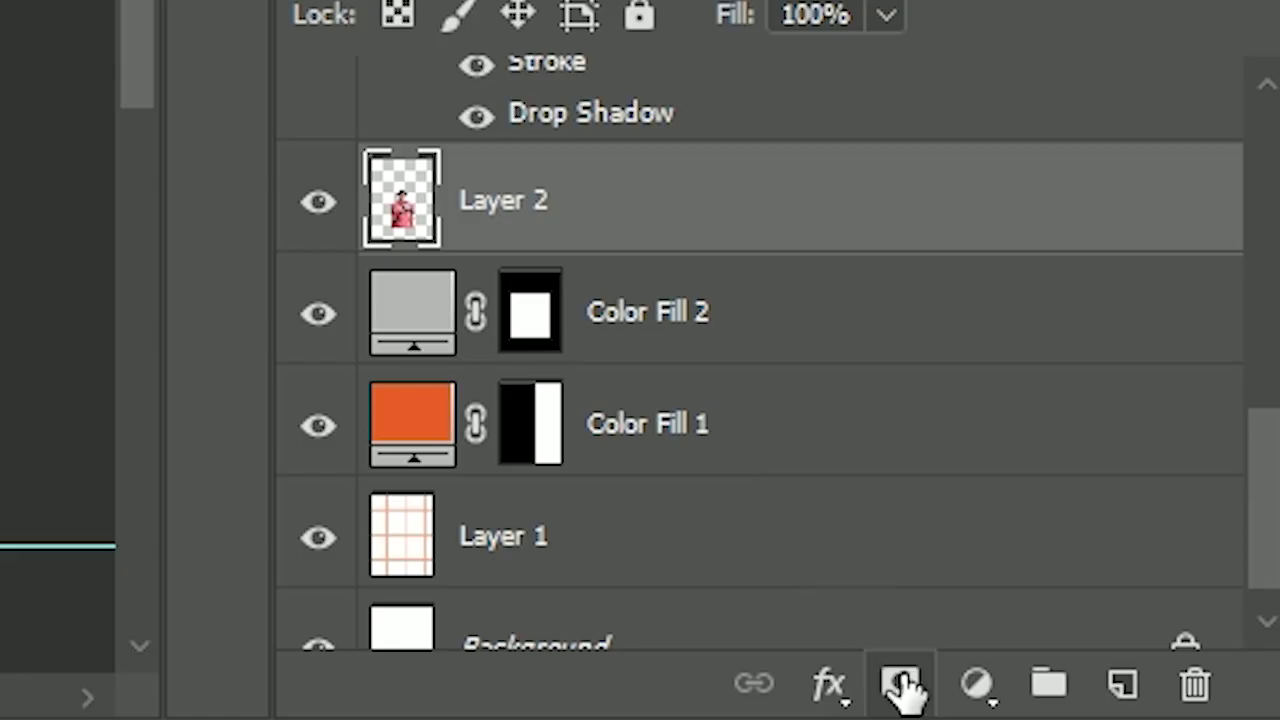
pyautogui.click(903, 688)
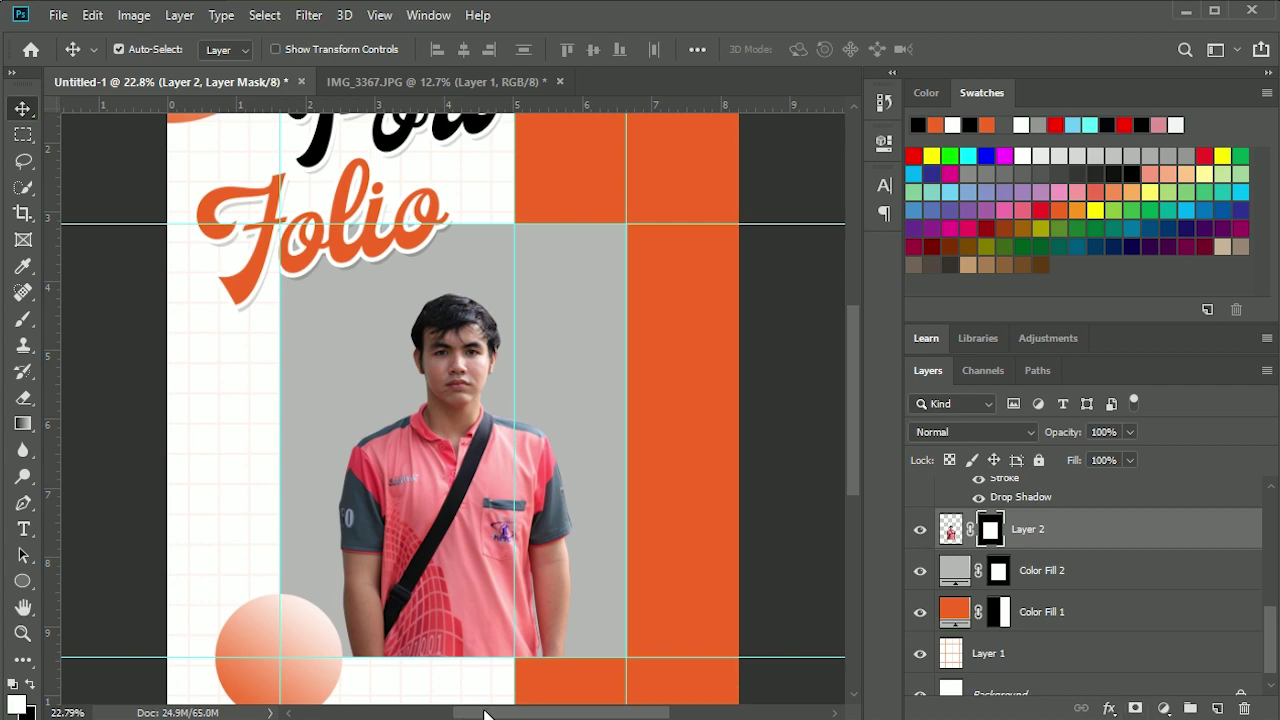
pyautogui.scroll(3, 430, 340)
pyautogui.scroll(2, 425, 312)
pyautogui.scroll(-2, 440, 310)
pyautogui.scroll(-3, 463, 305)
pyautogui.scroll(1, 457, 294)
pyautogui.scroll(-1, 457, 294)
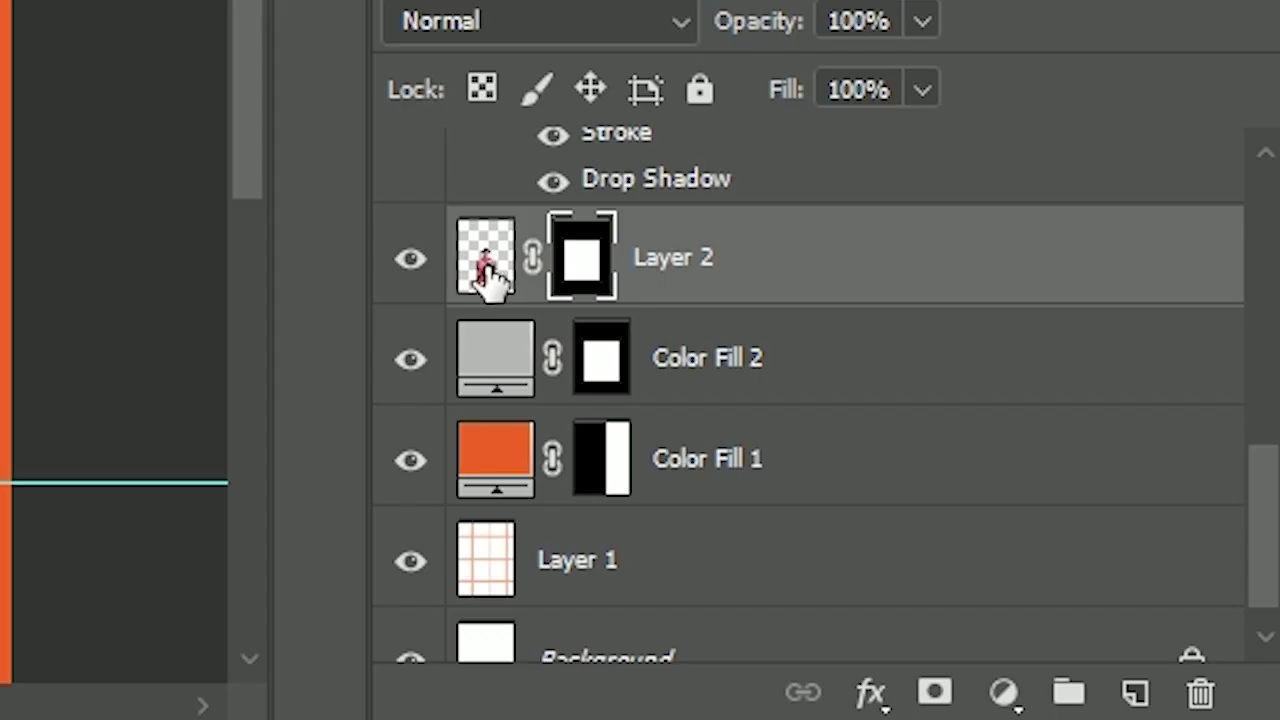
pyautogui.click(955, 528)
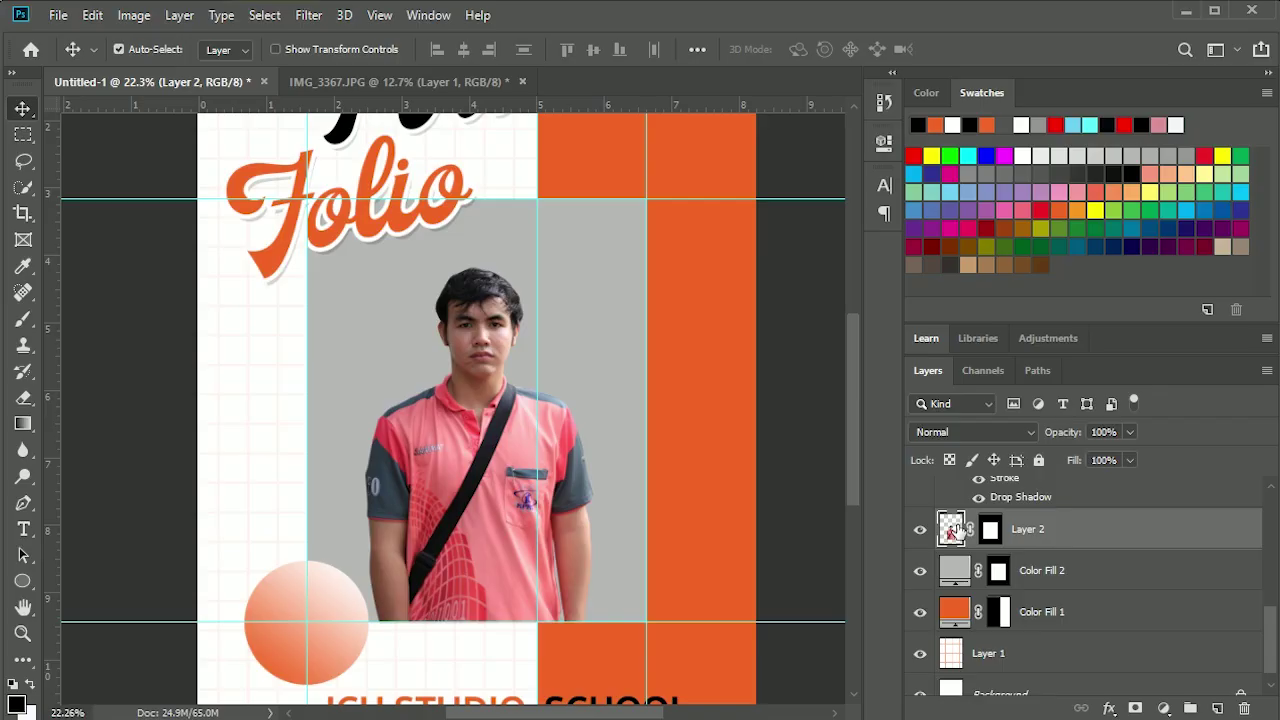
# - Brighten the man with Curves, lifting input 114 to output 141
pyautogui.hotkey('ctrl', 'm')
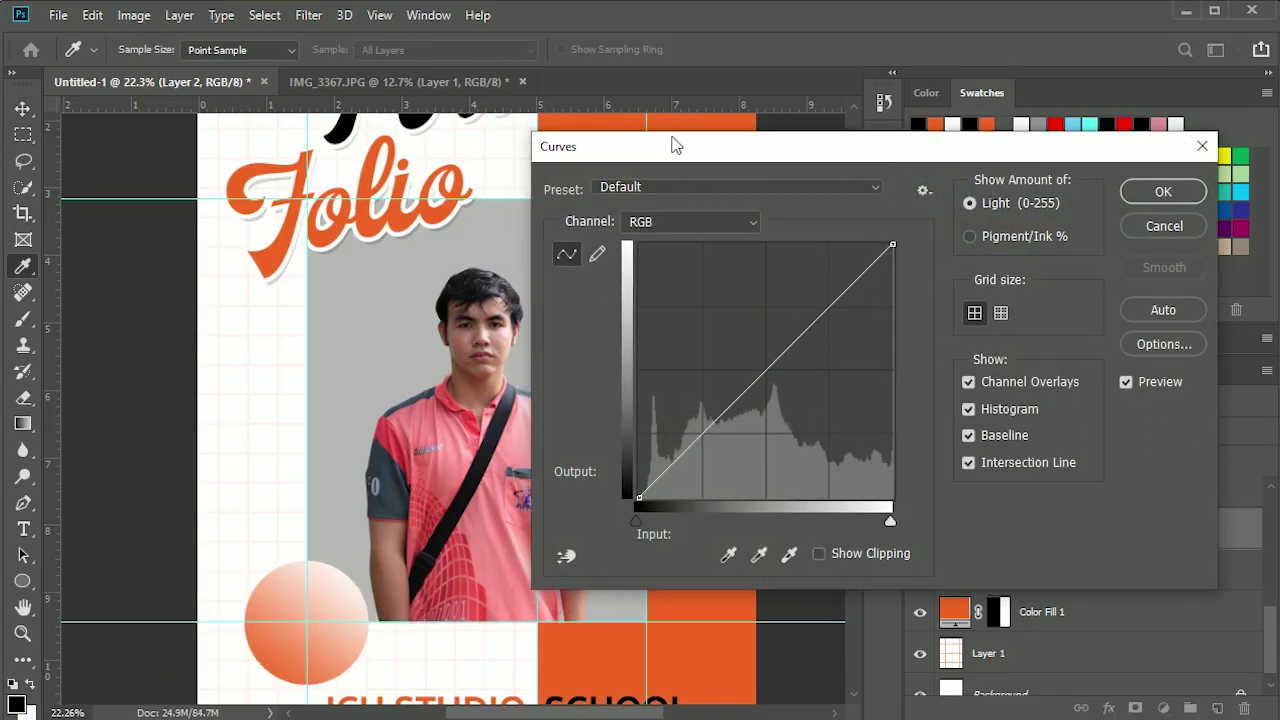
pyautogui.moveTo(663, 143); pyautogui.dragTo(855, 134)
pyautogui.moveTo(948, 353); pyautogui.dragTo(936, 339)
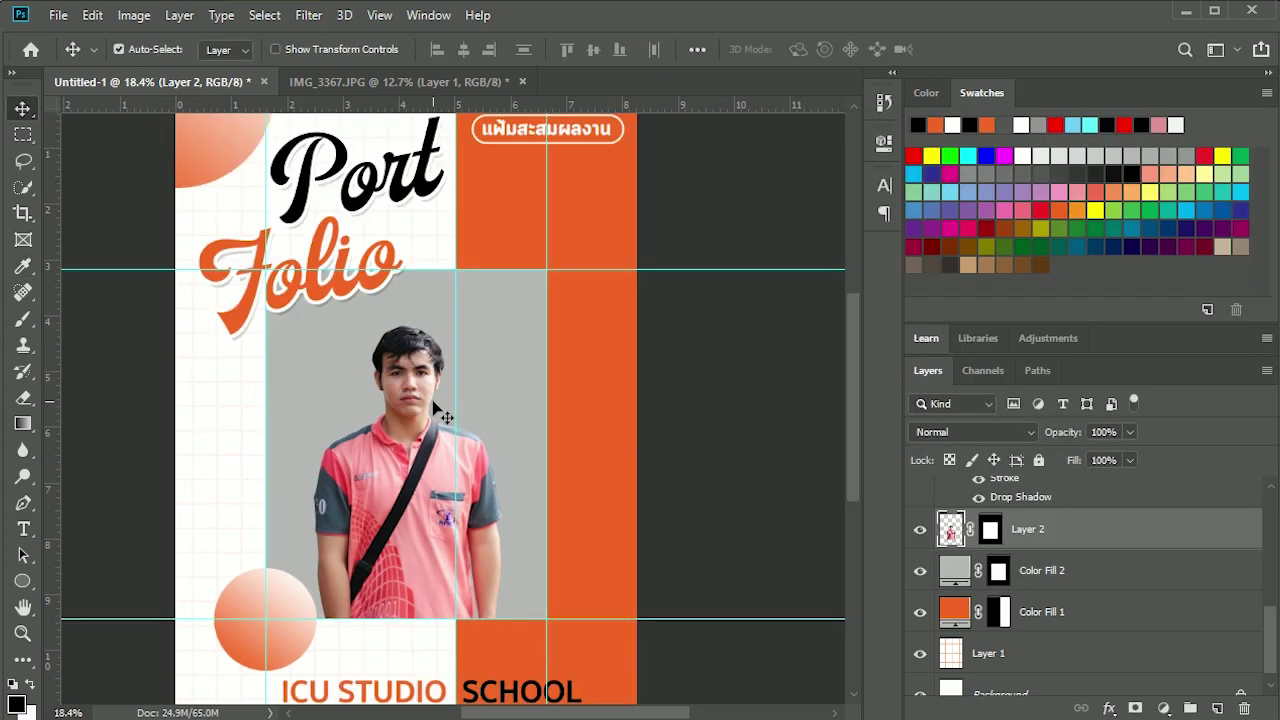
pyautogui.scroll(-2, 435, 410)
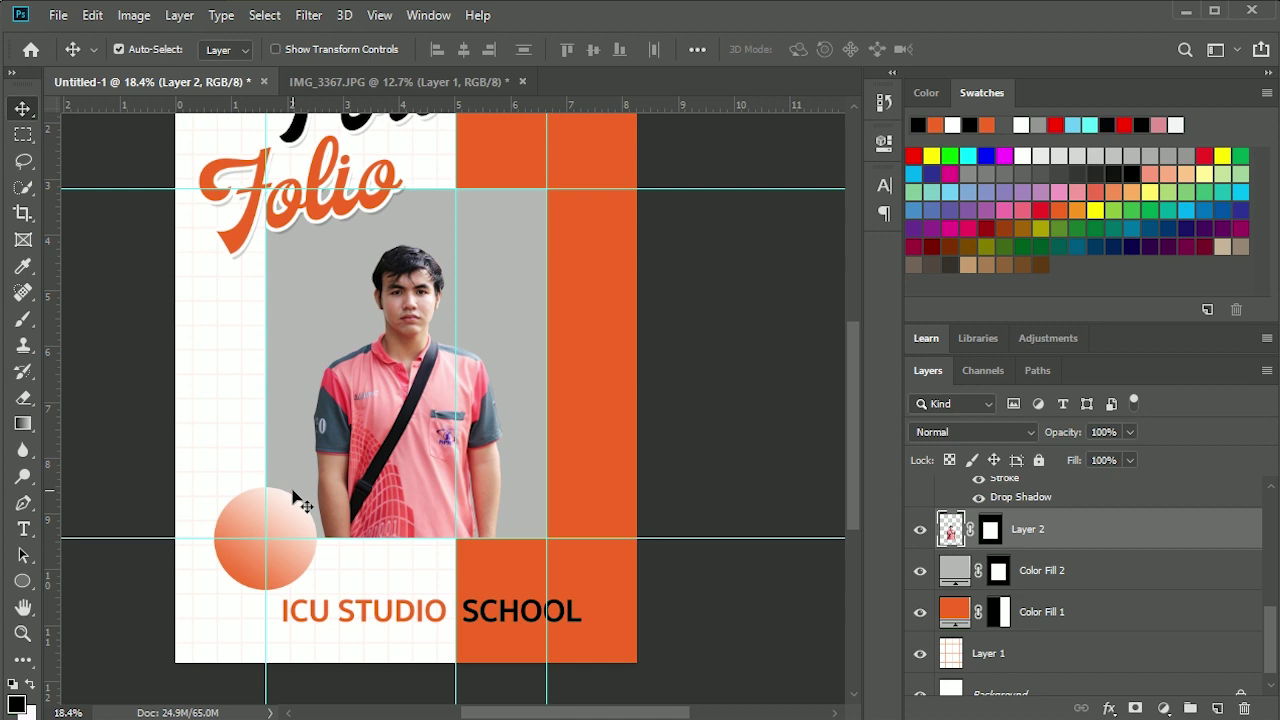
pyautogui.rightClick(234, 514)
pyautogui.click(250, 546)
pyautogui.rightClick(241, 567)
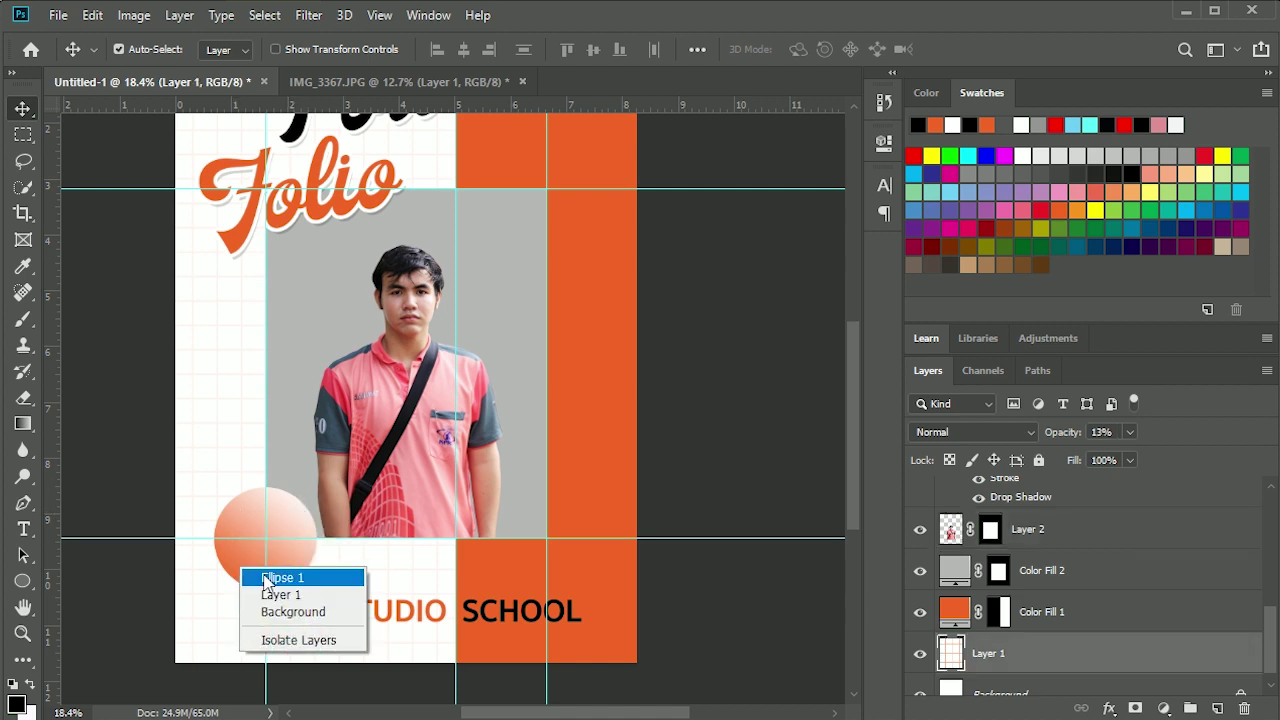
pyautogui.click(268, 578)
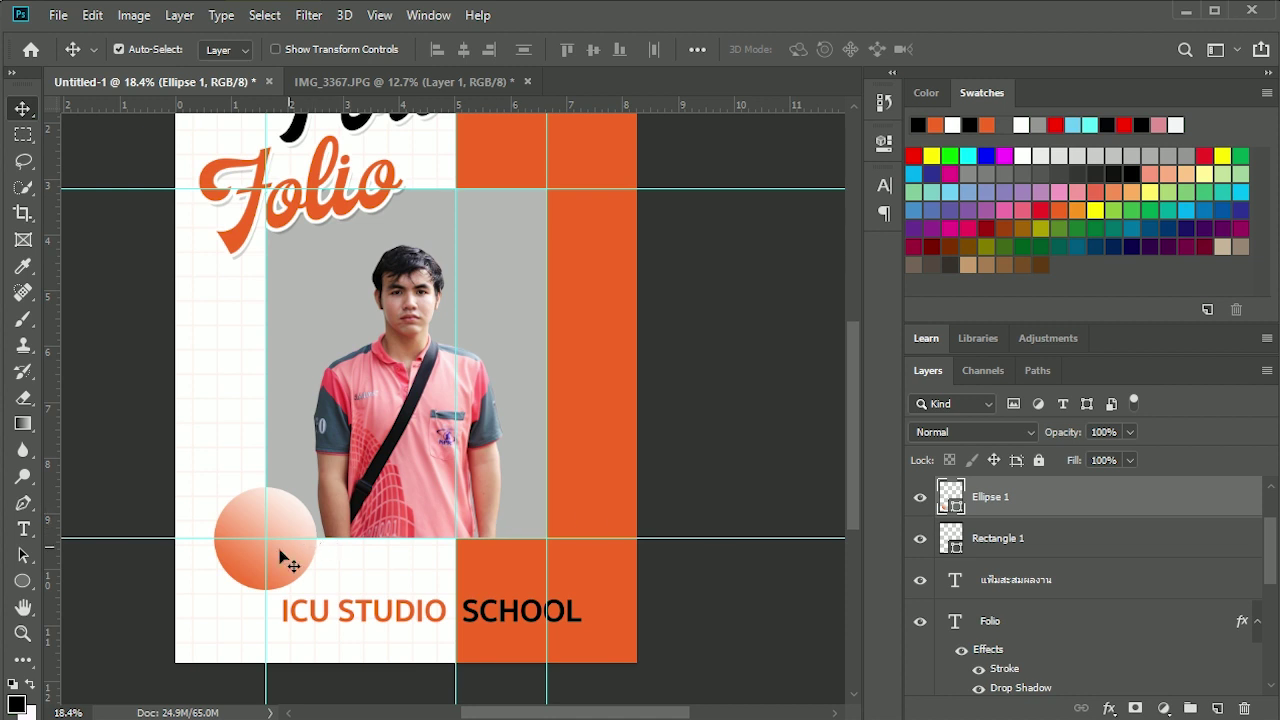
pyautogui.rightClick(249, 563)
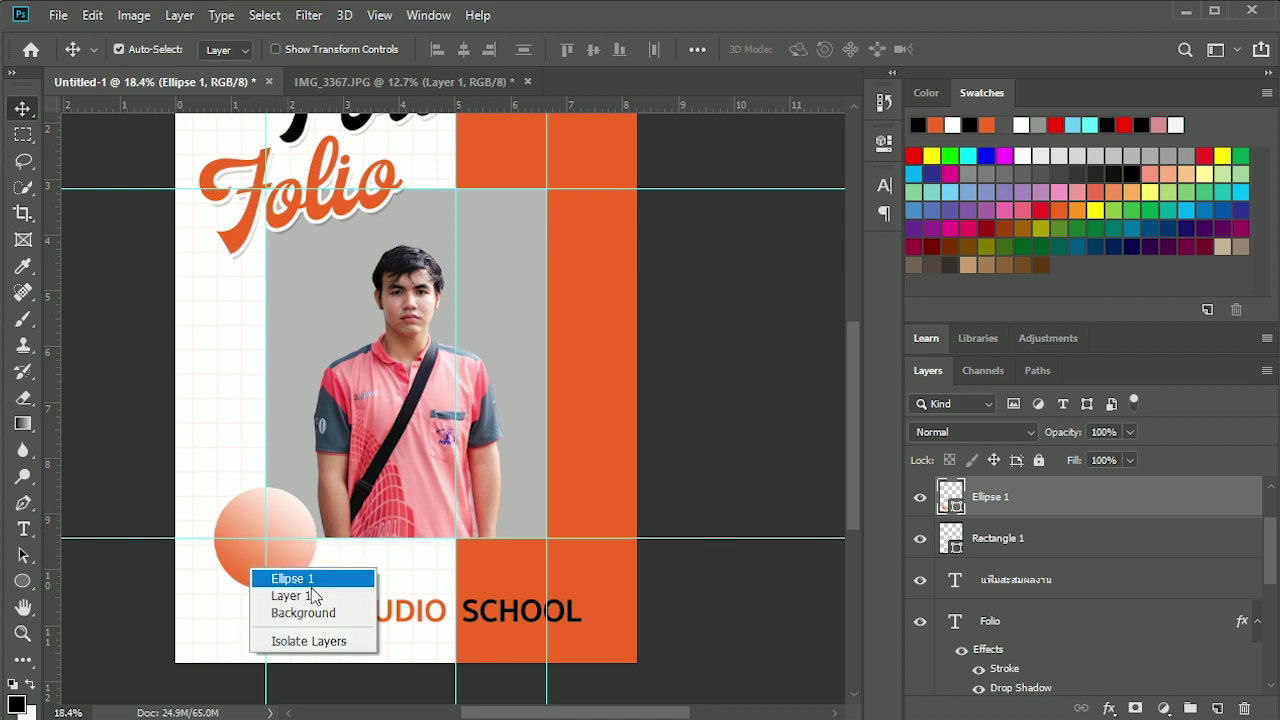
pyautogui.click(296, 571)
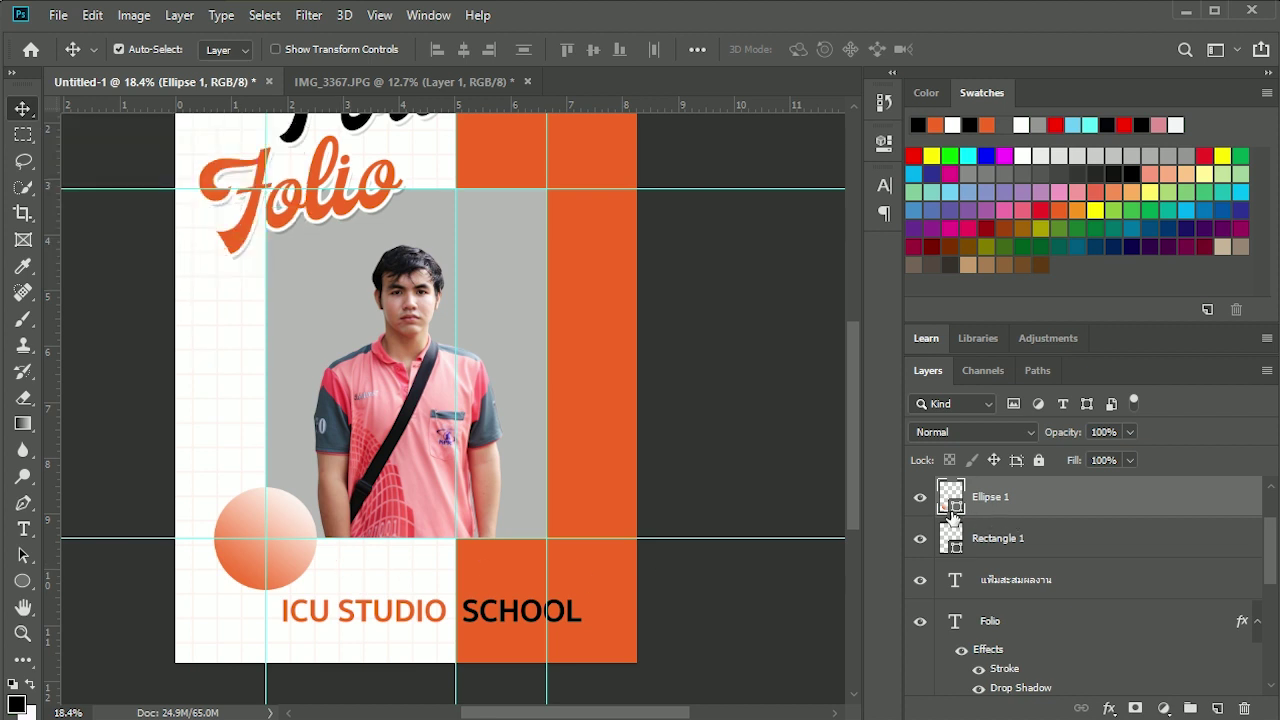
pyautogui.click(920, 505)
pyautogui.hotkey('ctrl', 'j')
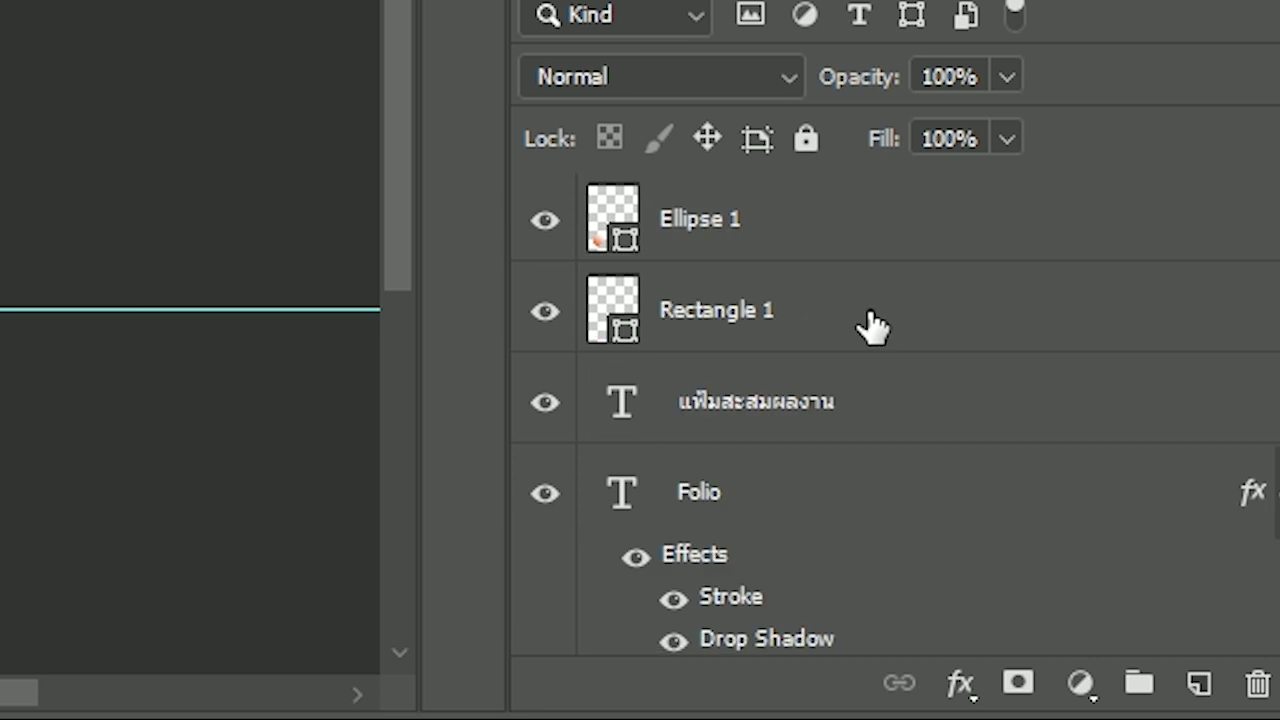
pyautogui.moveTo(1080, 234)
pyautogui.mouseDown()
pyautogui.moveTo(1071, 709)
pyautogui.moveTo(1066, 477)
pyautogui.moveTo(1085, 469)
pyautogui.mouseUp()
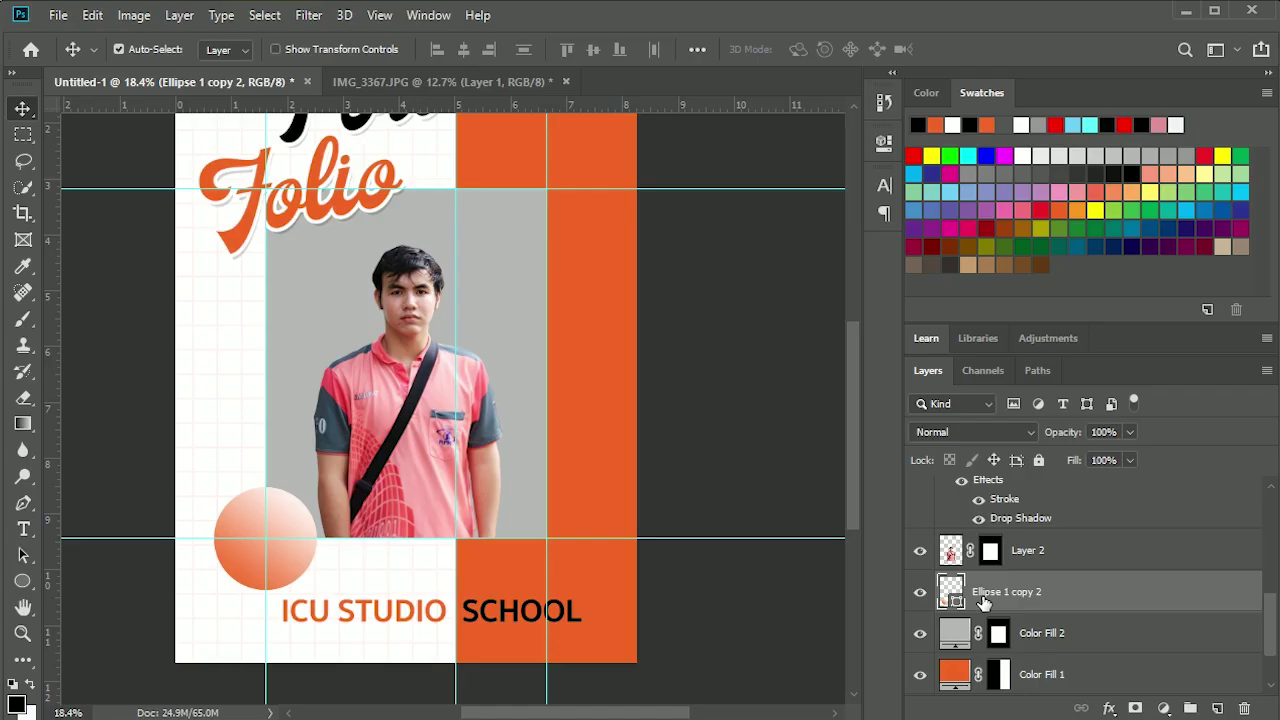
pyautogui.hotkey('ctrl', 't')
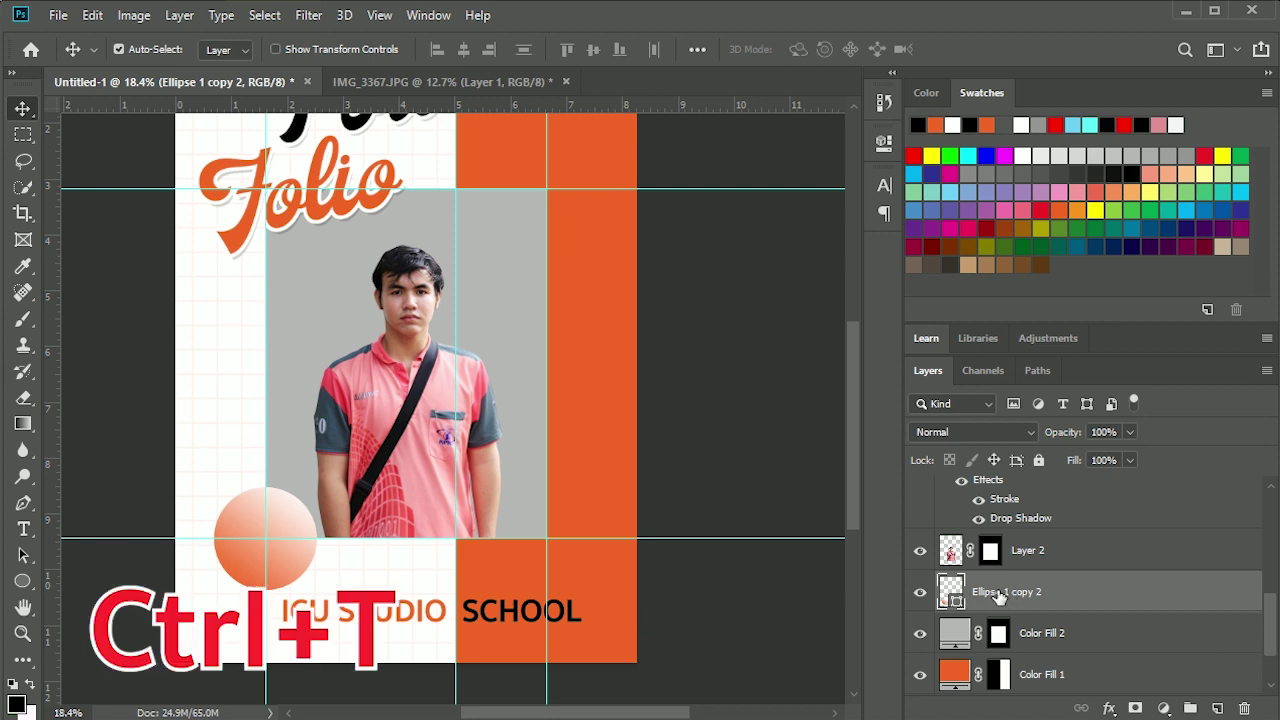
pyautogui.moveTo(315, 517); pyautogui.dragTo(536, 465)
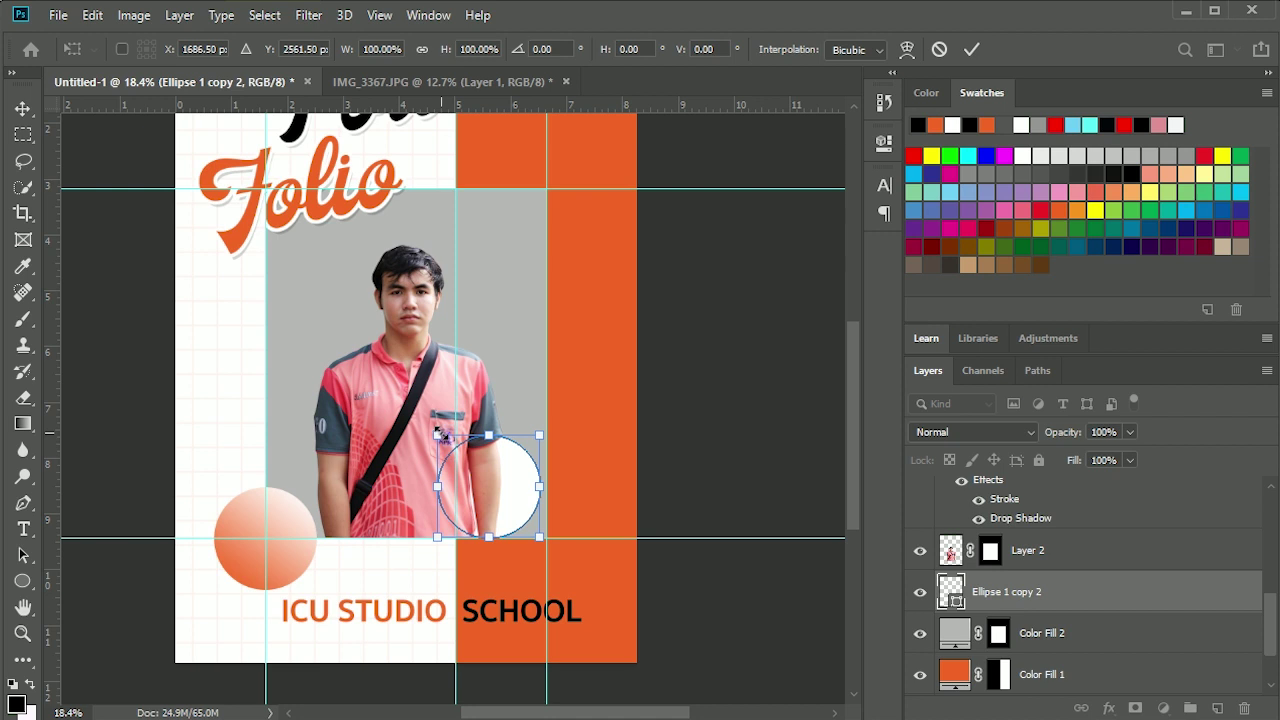
pyautogui.moveTo(437, 434); pyautogui.dragTo(377, 338)
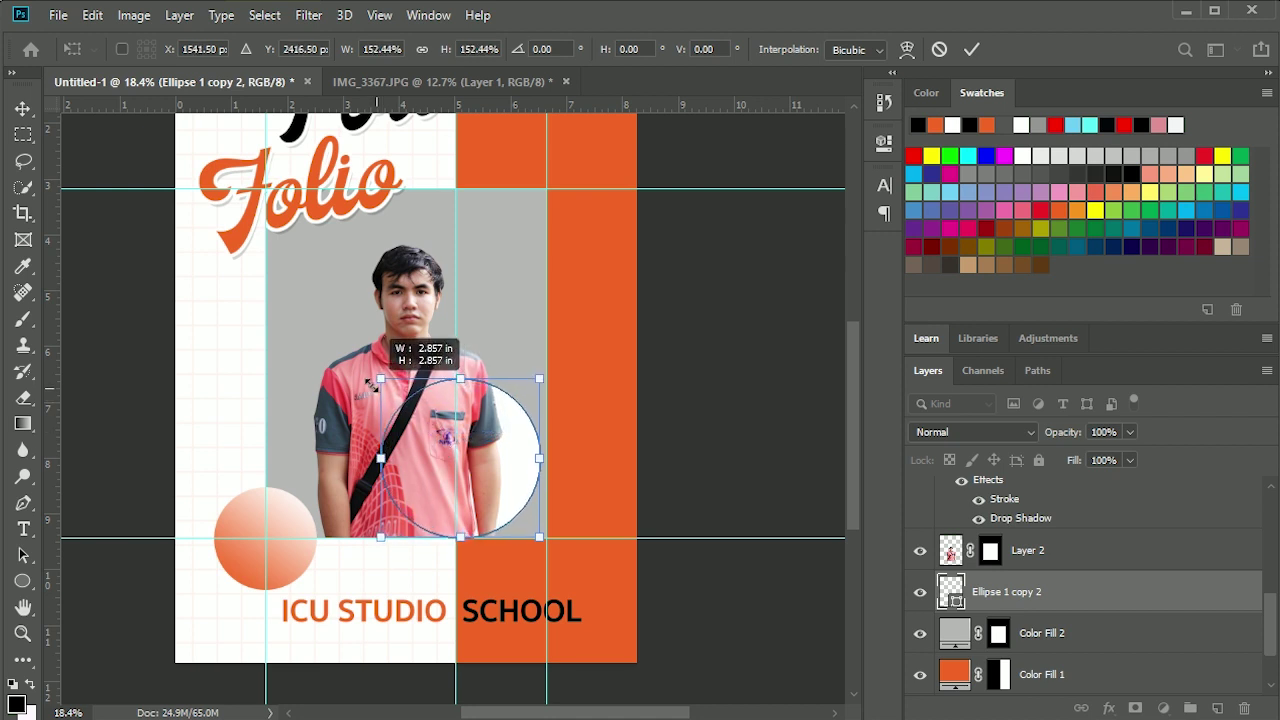
pyautogui.press('Return')
pyautogui.hotkey('ctrl', 'j')
pyautogui.hotkey('ctrl', 't')
pyautogui.moveTo(508, 349); pyautogui.dragTo(545, 232)
pyautogui.moveTo(592, 168)
pyautogui.mouseDown()
pyautogui.moveTo(458, 299)
pyautogui.moveTo(505, 230)
pyautogui.moveTo(548, 232)
pyautogui.moveTo(579, 206)
pyautogui.moveTo(566, 196)
pyautogui.mouseUp()
pyautogui.press('Return')
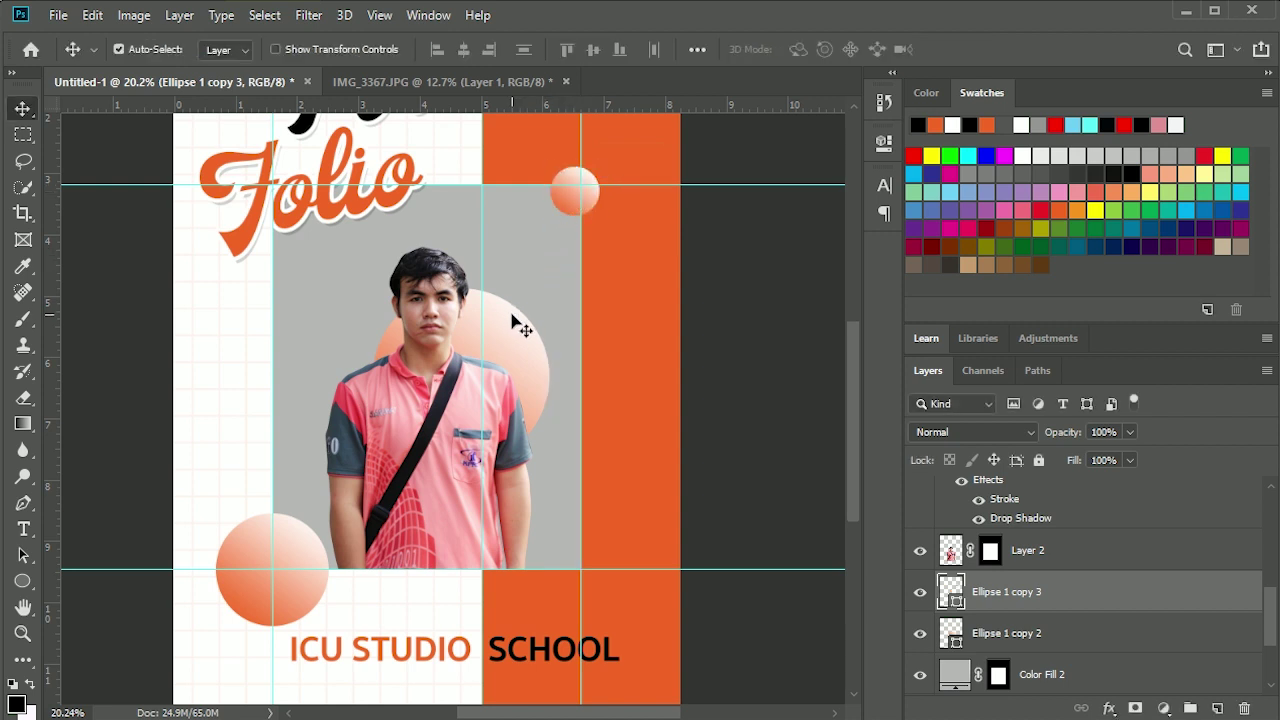
pyautogui.hotkey('ctrl', '-')
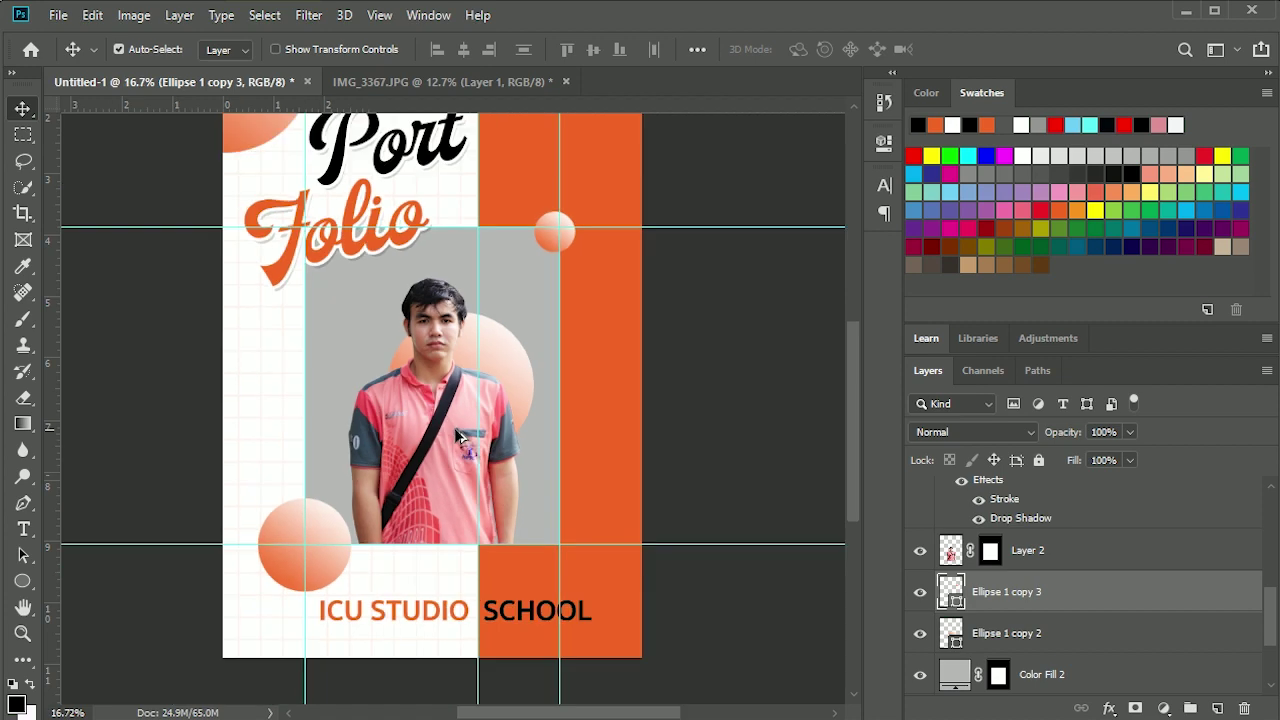
pyautogui.hotkey('ctrl', '-')
pyautogui.hotkey('ctrl', '+')
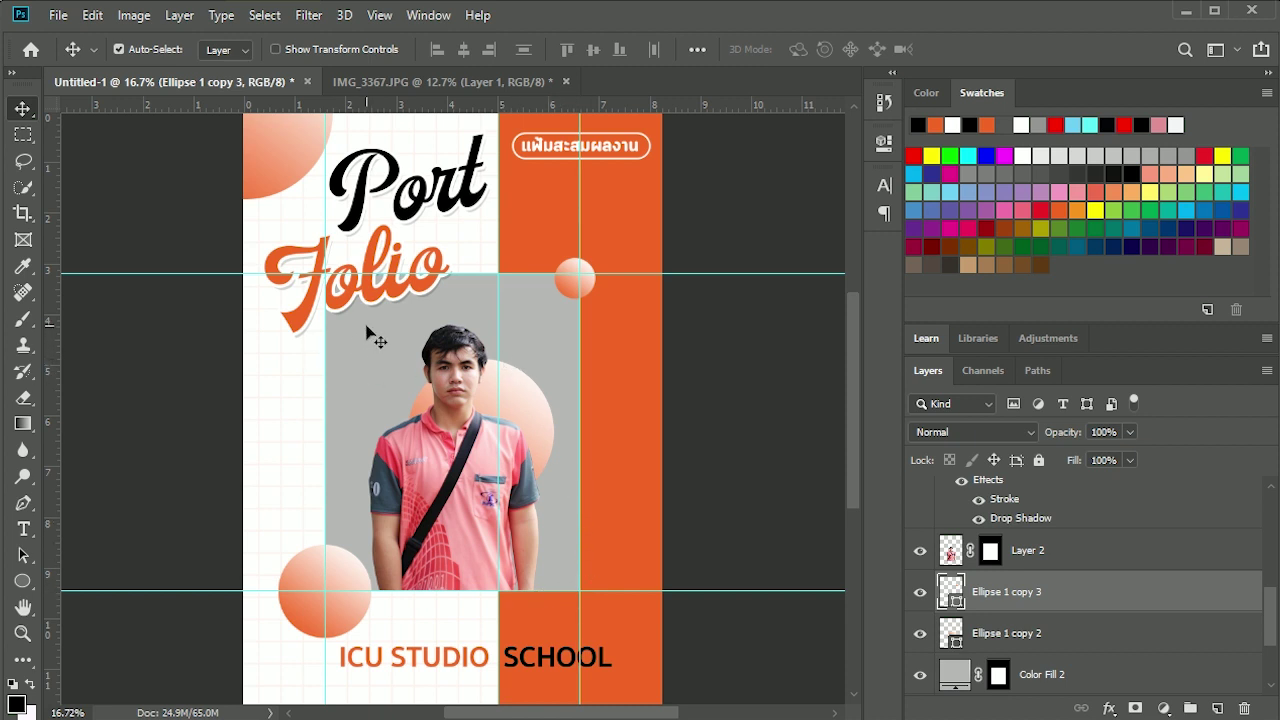
pyautogui.keyDown('alt'); pyautogui.scroll(2, 487, 570); pyautogui.keyUp('alt')
# - Remove 'Studio' from the name line and retype it as a separate text layer below-right
pyautogui.scroll(-2, 487, 573)
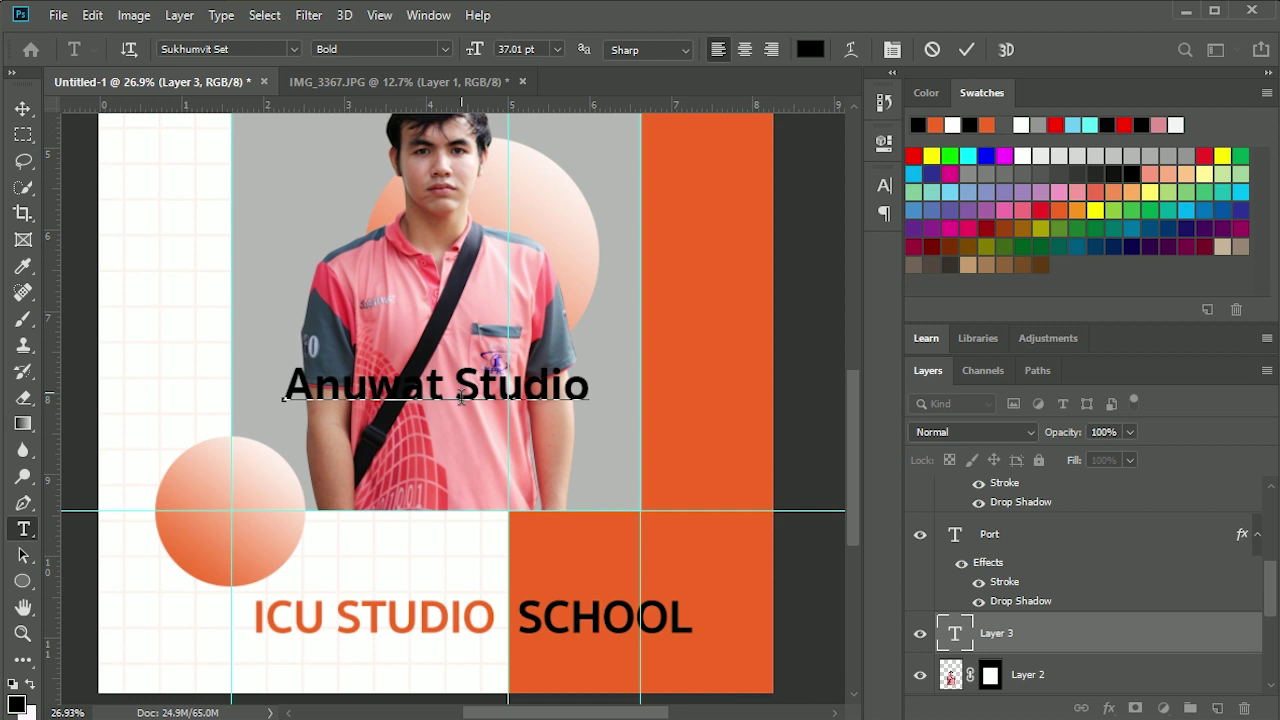
pyautogui.moveTo(453, 383); pyautogui.dragTo(656, 384)
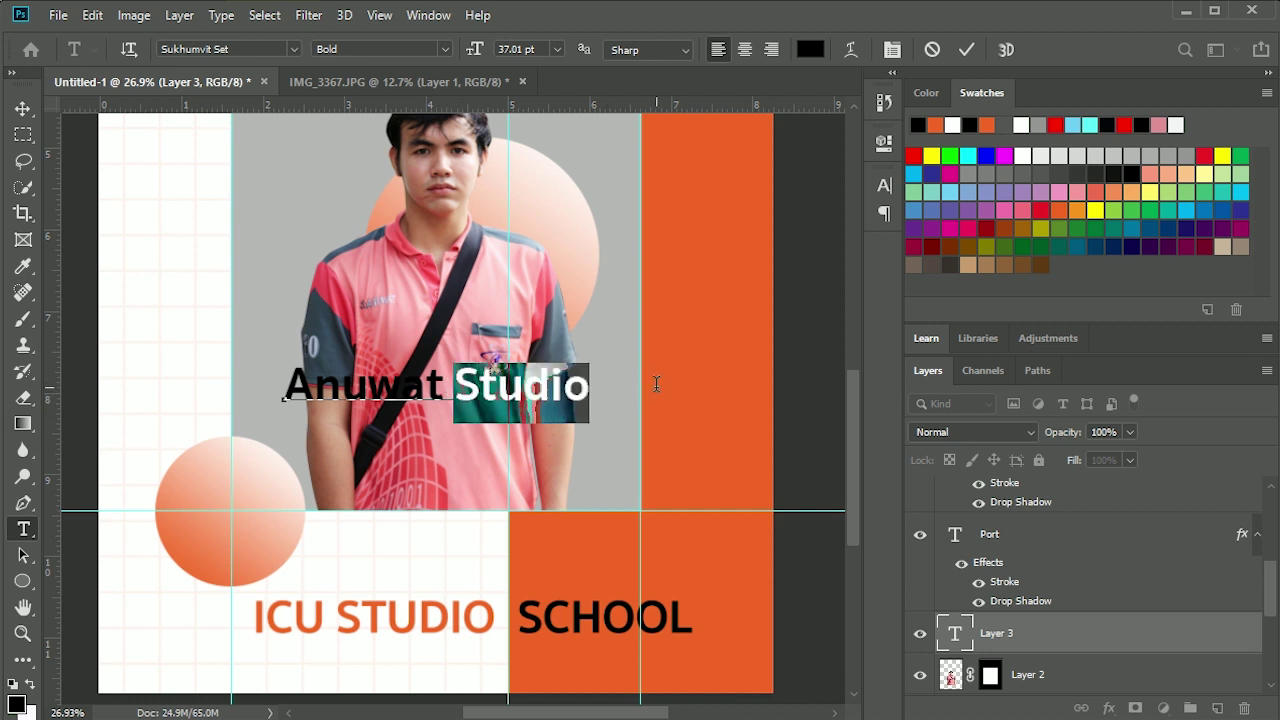
pyautogui.press('BackSpace')
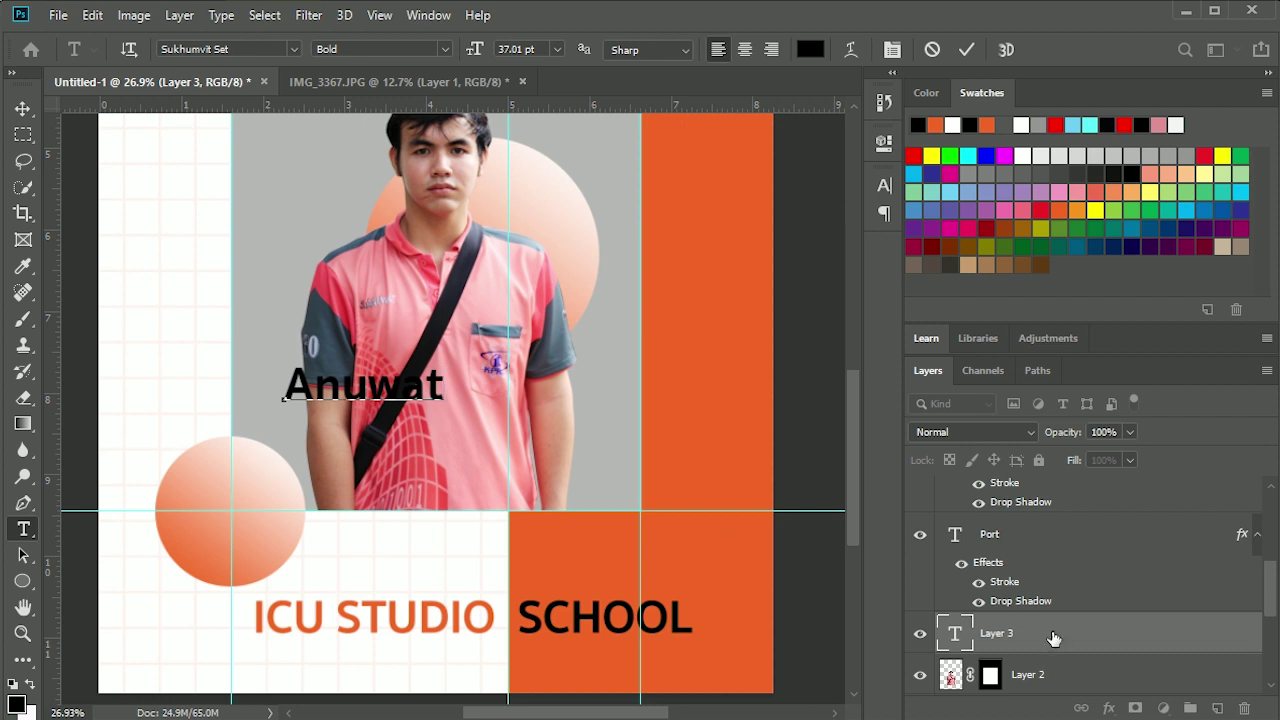
pyautogui.click(485, 441)
pyautogui.click(457, 463)
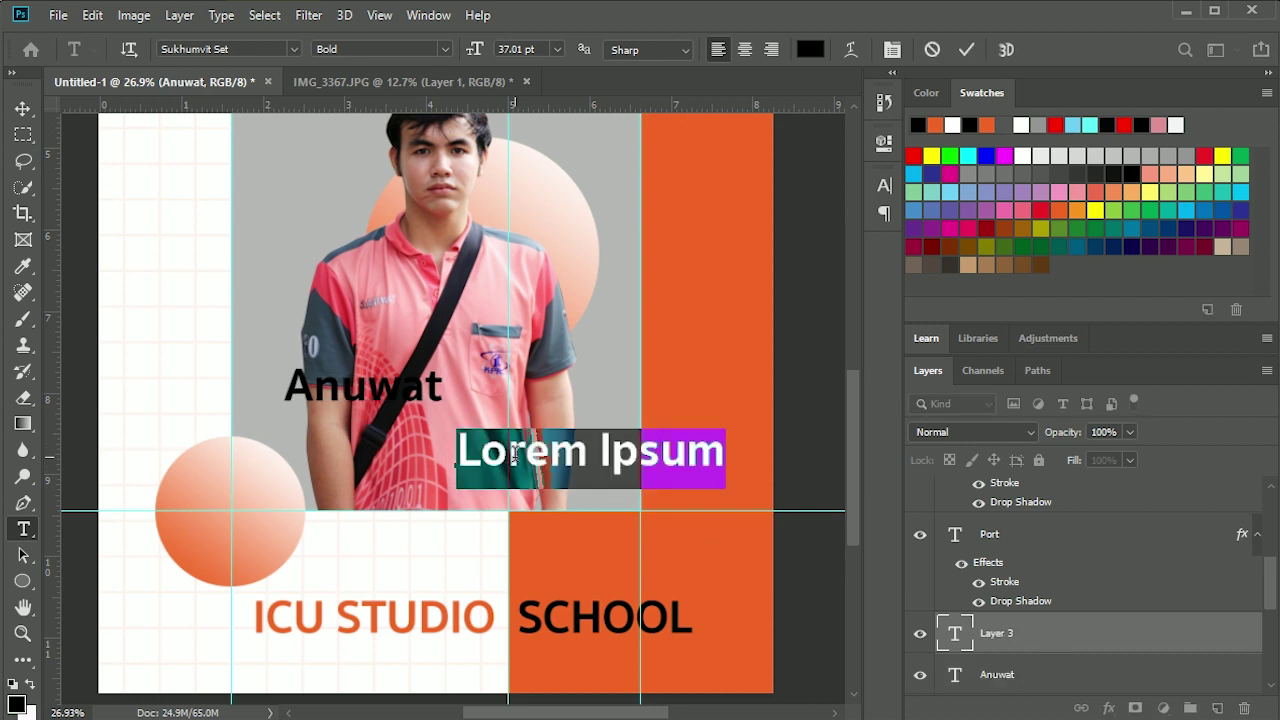
pyautogui.write('Studio')
pyautogui.click(1036, 646)
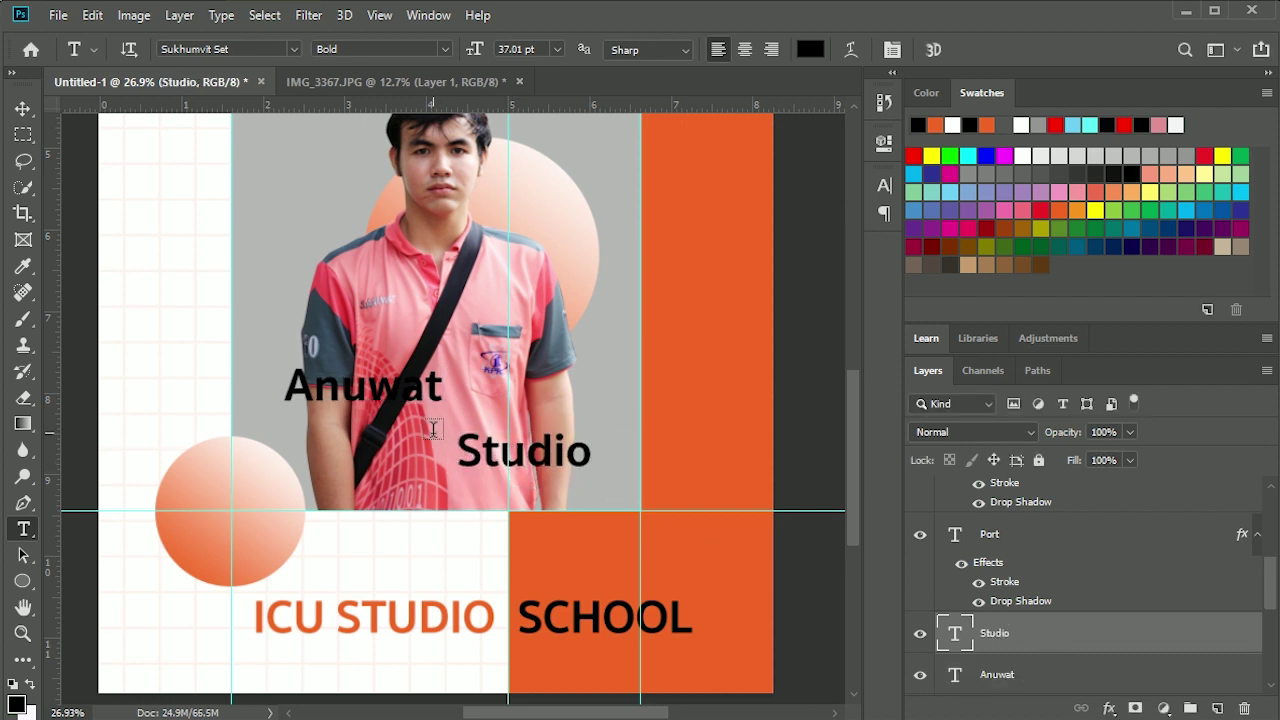
# - Enlarge the first name word to about 160% and shift 'Studio' slightly right
pyautogui.press('v')
pyautogui.rightClick(437, 412)
pyautogui.click(440, 405)
pyautogui.hotkey('ctrl', 't')
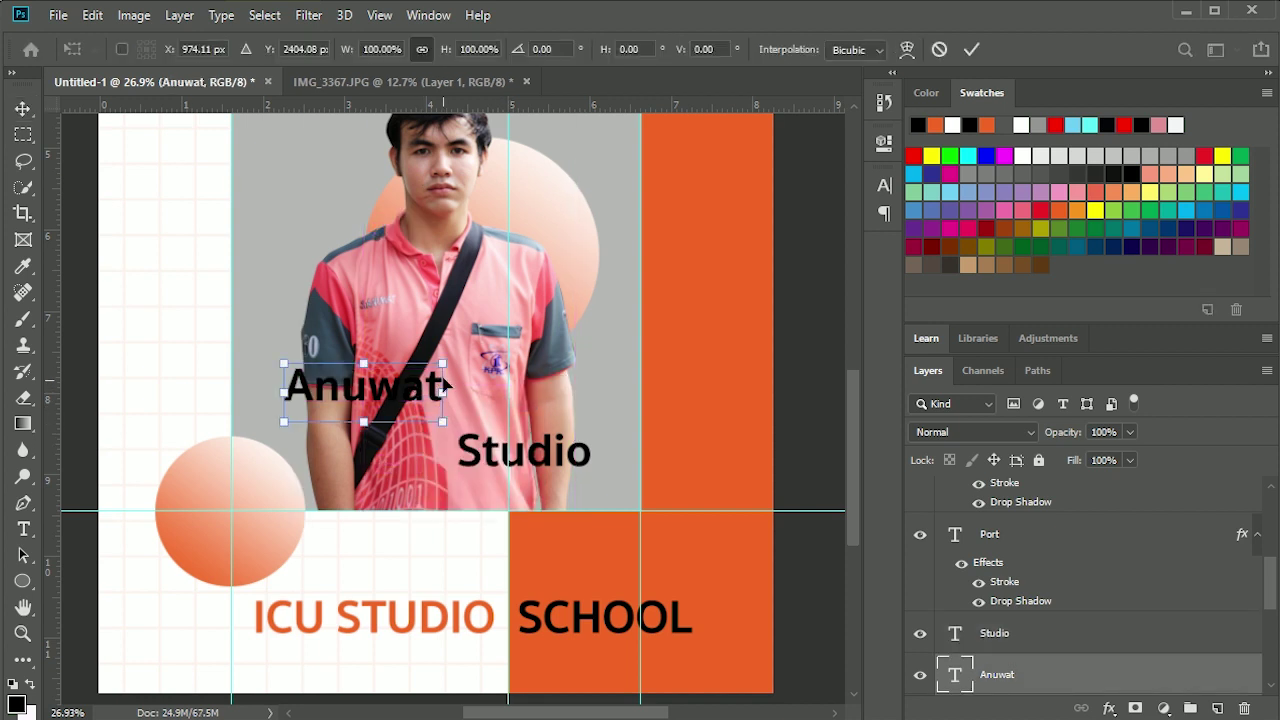
pyautogui.moveTo(447, 357)
pyautogui.mouseDown()
pyautogui.moveTo(543, 326)
pyautogui.moveTo(505, 388)
pyautogui.mouseUp()
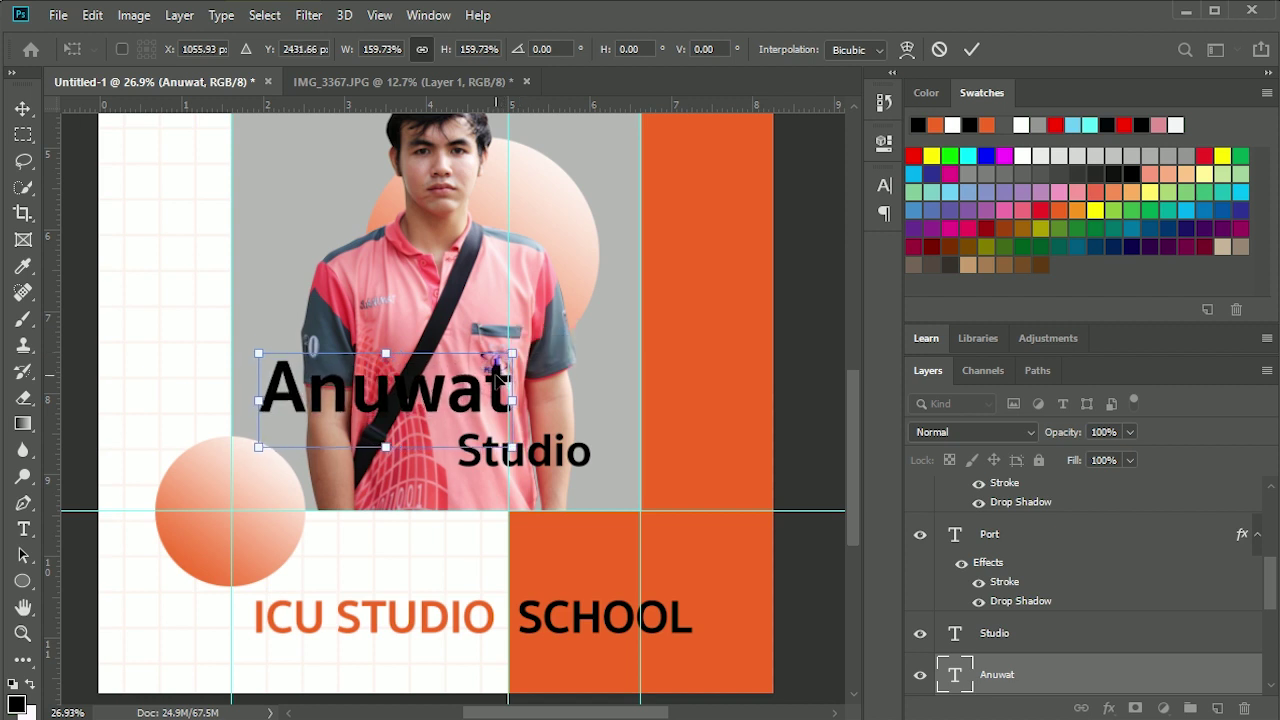
pyautogui.press('Return')
pyautogui.moveTo(572, 455); pyautogui.dragTo(594, 456)
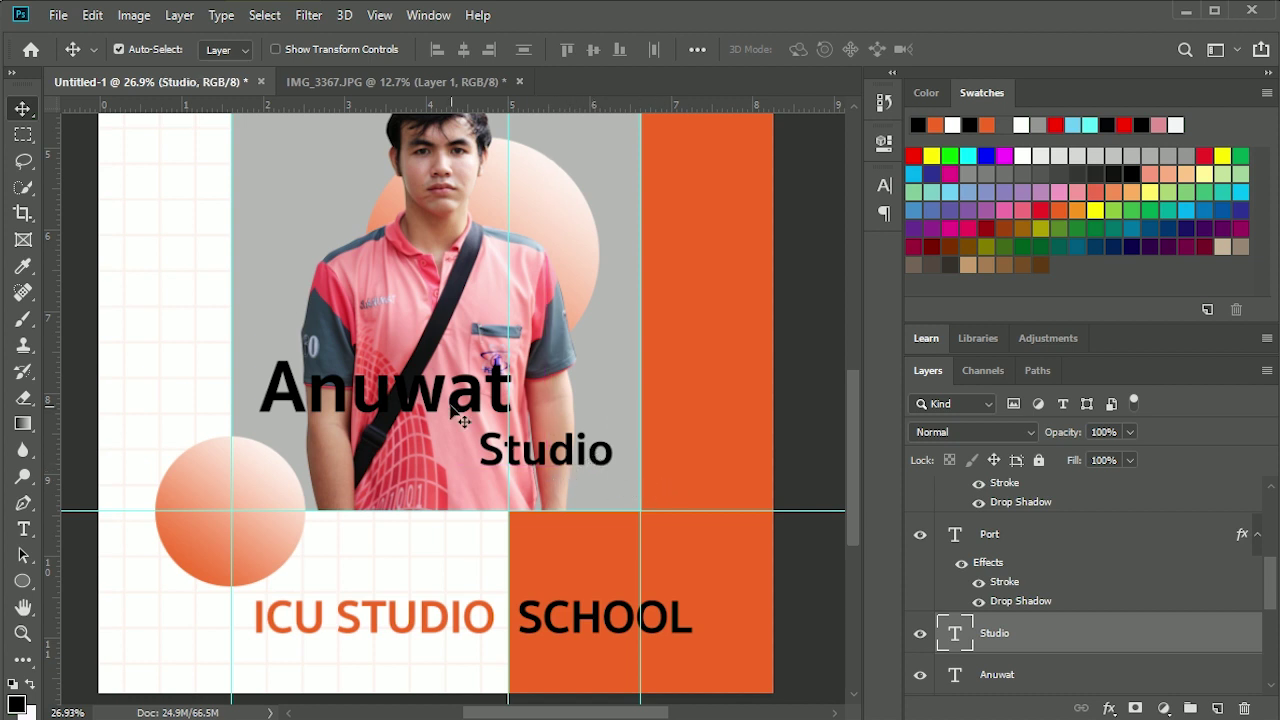
# - Select the first name word's text and preview orange f36523 in the Color Picker
pyautogui.press('t')
pyautogui.doubleClick(512, 446)
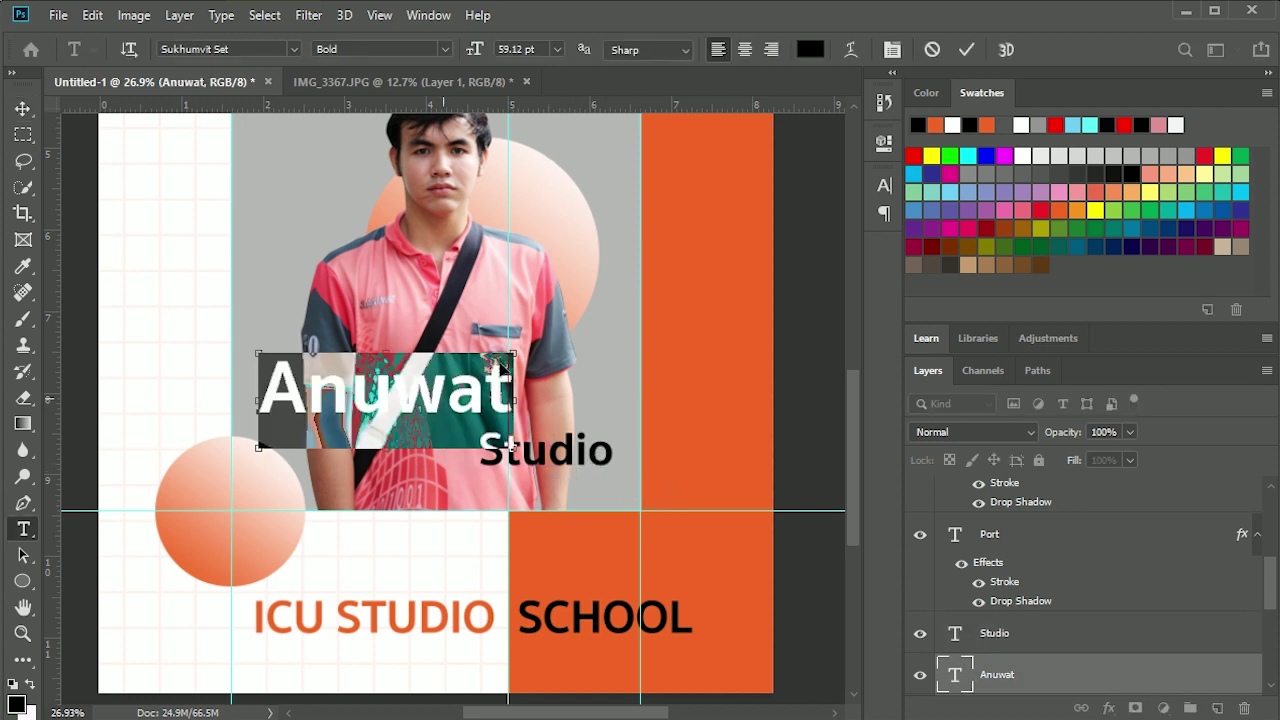
pyautogui.click(810, 49)
pyautogui.click(700, 190)
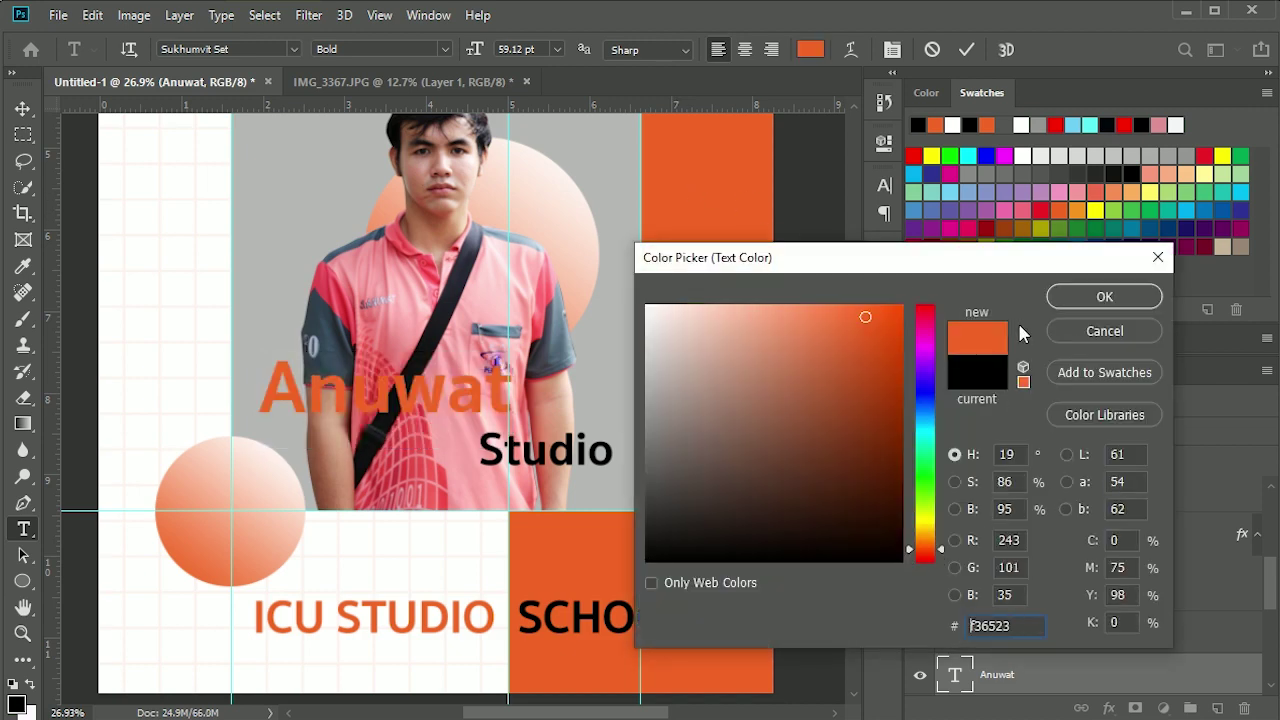
# - Make the large name word orange (f36523)
pyautogui.click(1083, 299)
pyautogui.click(1028, 670)
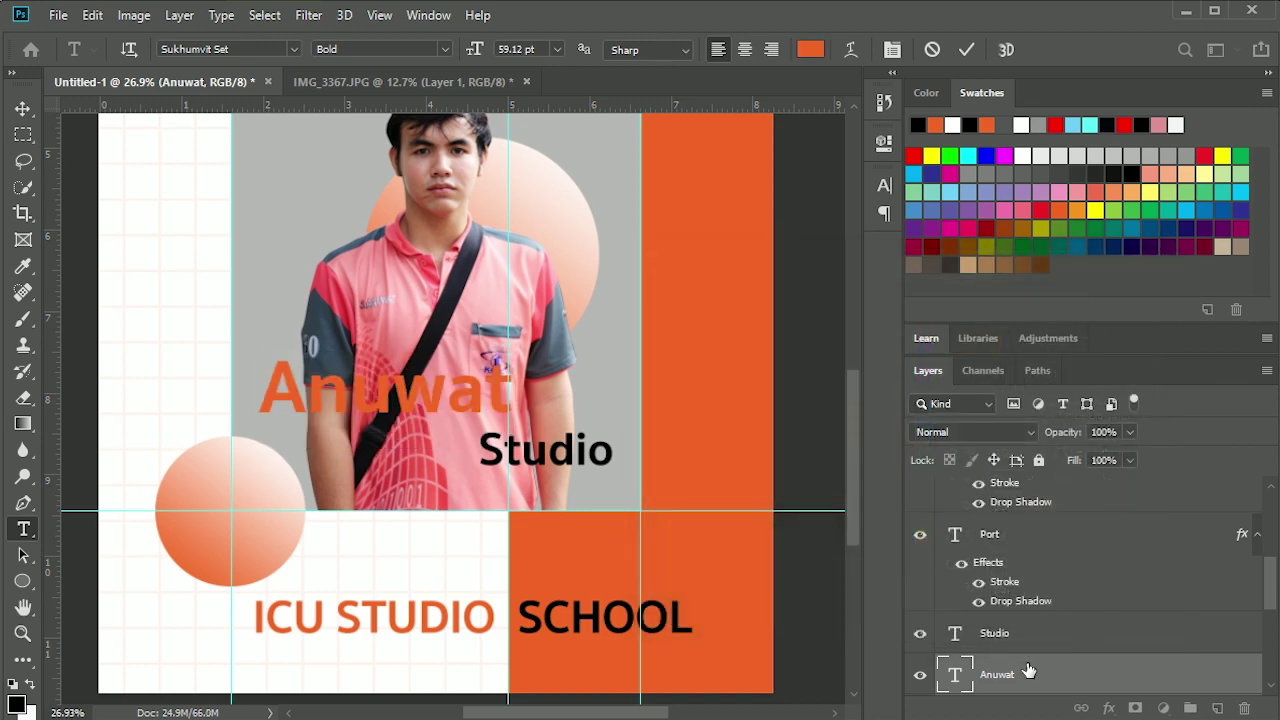
pyautogui.scroll(-2, 1054, 586)
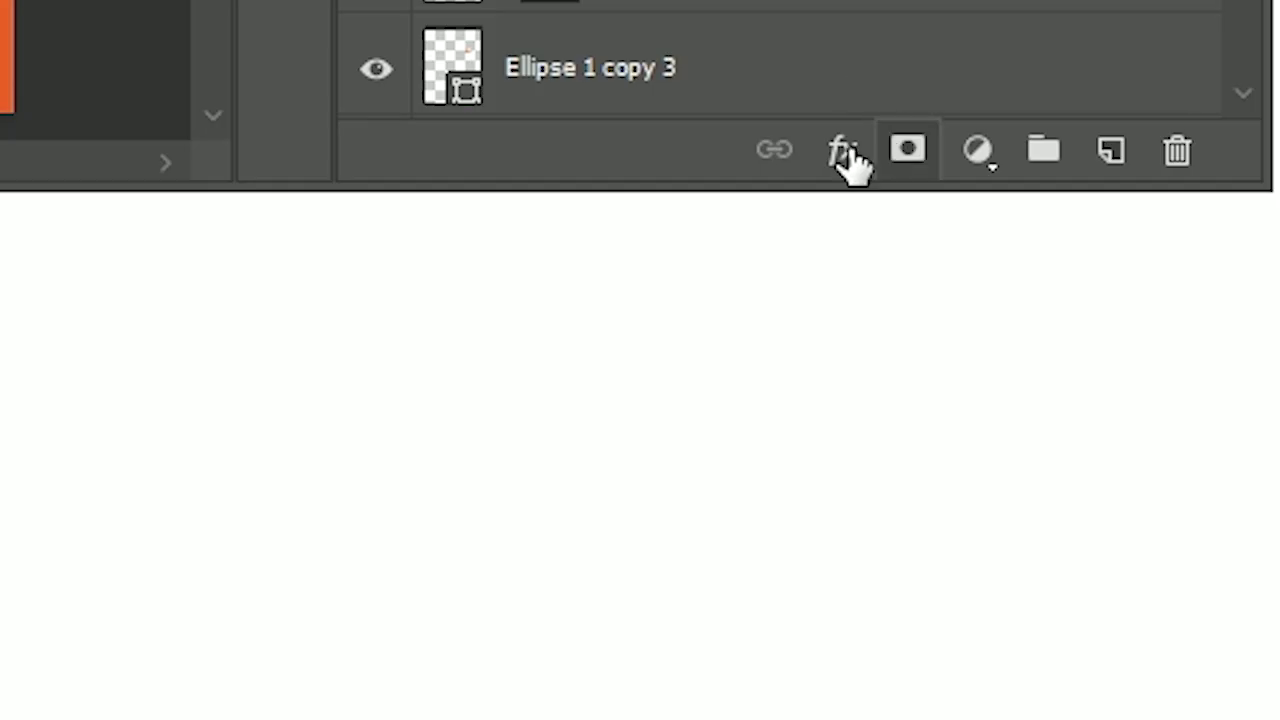
# - Give the name word a thin white stroke and a drop shadow of about 53% opacity
pyautogui.click(1109, 707)
pyautogui.click(862, 322)
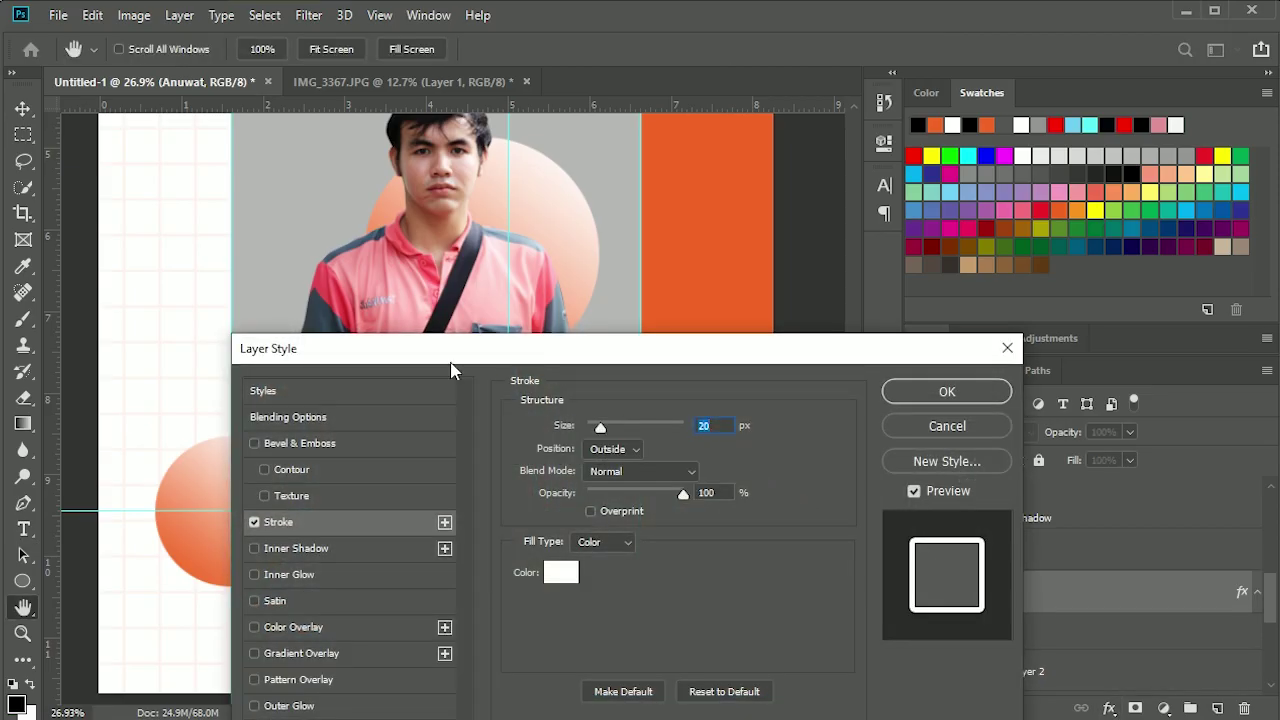
pyautogui.moveTo(451, 368)
pyautogui.mouseDown()
pyautogui.moveTo(851, 323)
pyautogui.moveTo(655, 318)
pyautogui.mouseUp()
pyautogui.moveTo(806, 383); pyautogui.dragTo(800, 381)
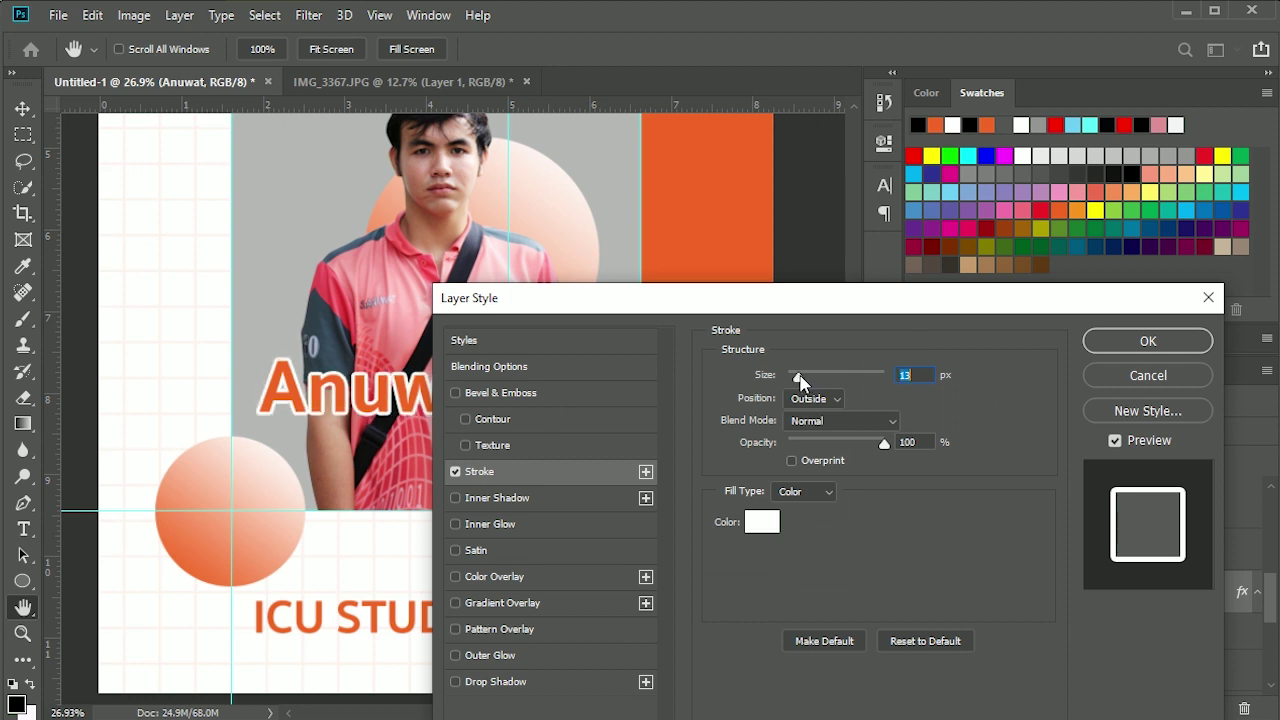
pyautogui.click(478, 684)
pyautogui.moveTo(799, 404); pyautogui.dragTo(819, 404)
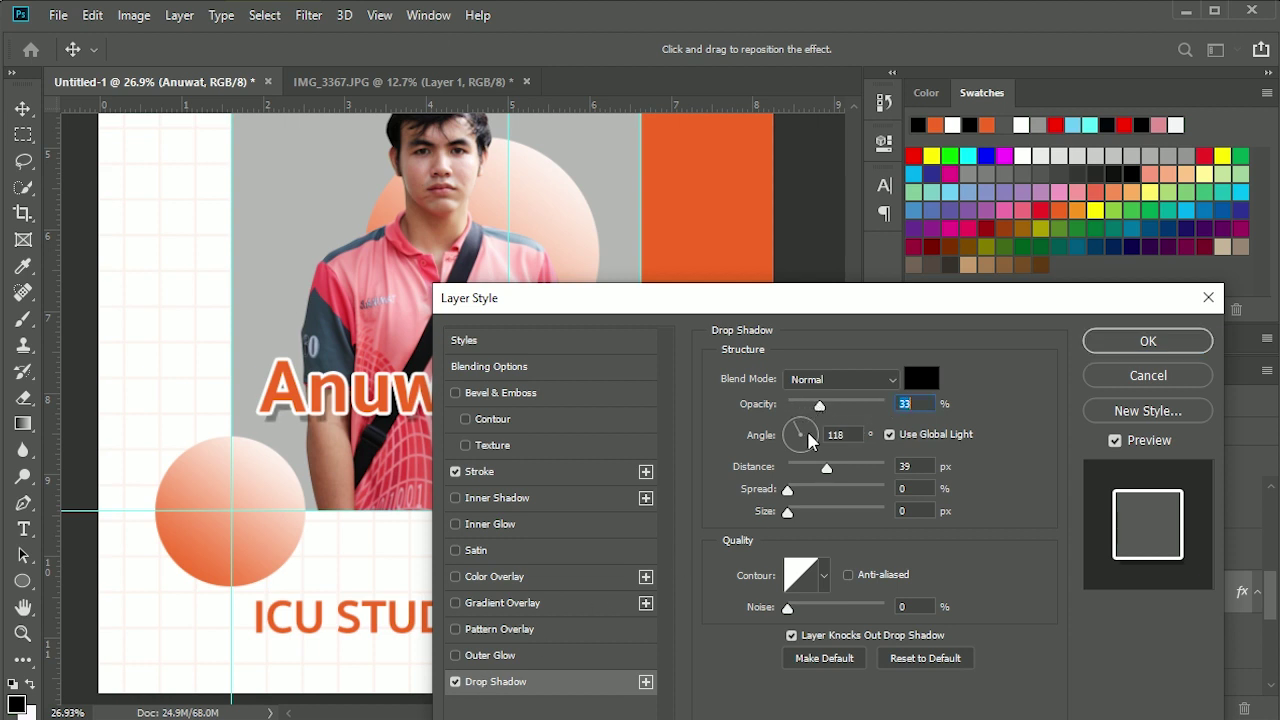
pyautogui.moveTo(827, 466); pyautogui.dragTo(805, 513)
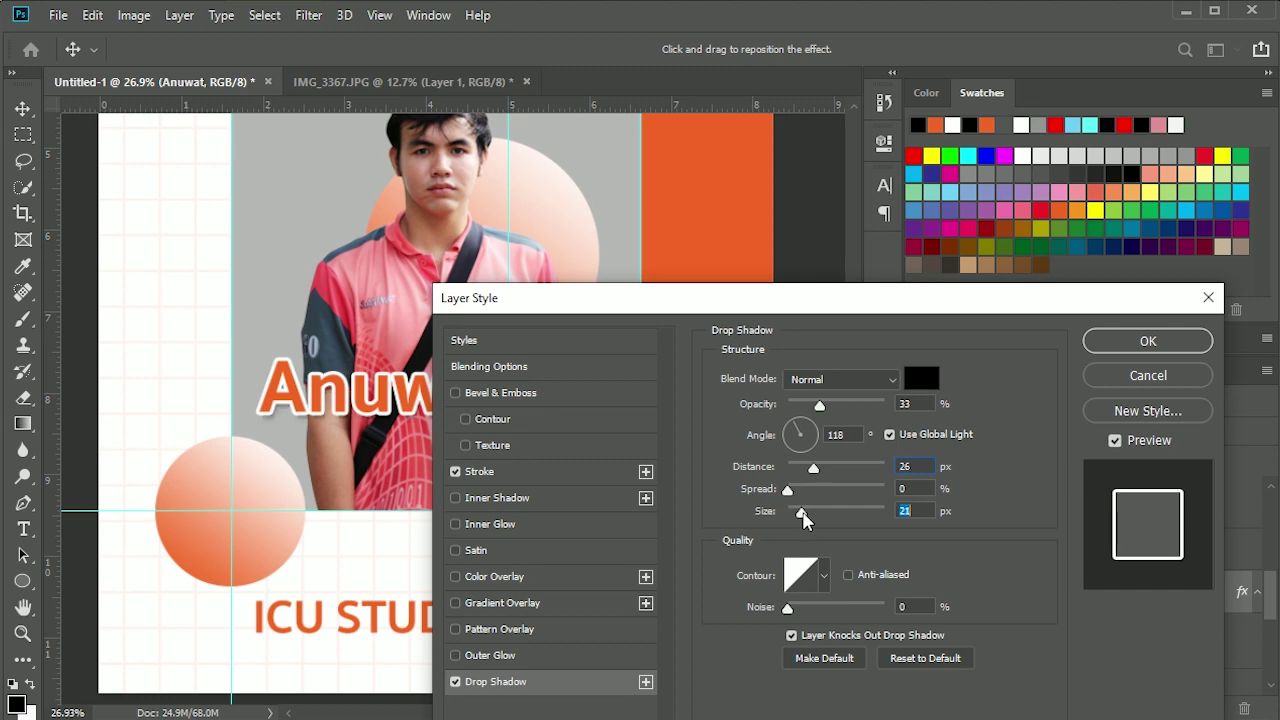
pyautogui.moveTo(821, 405); pyautogui.dragTo(842, 405)
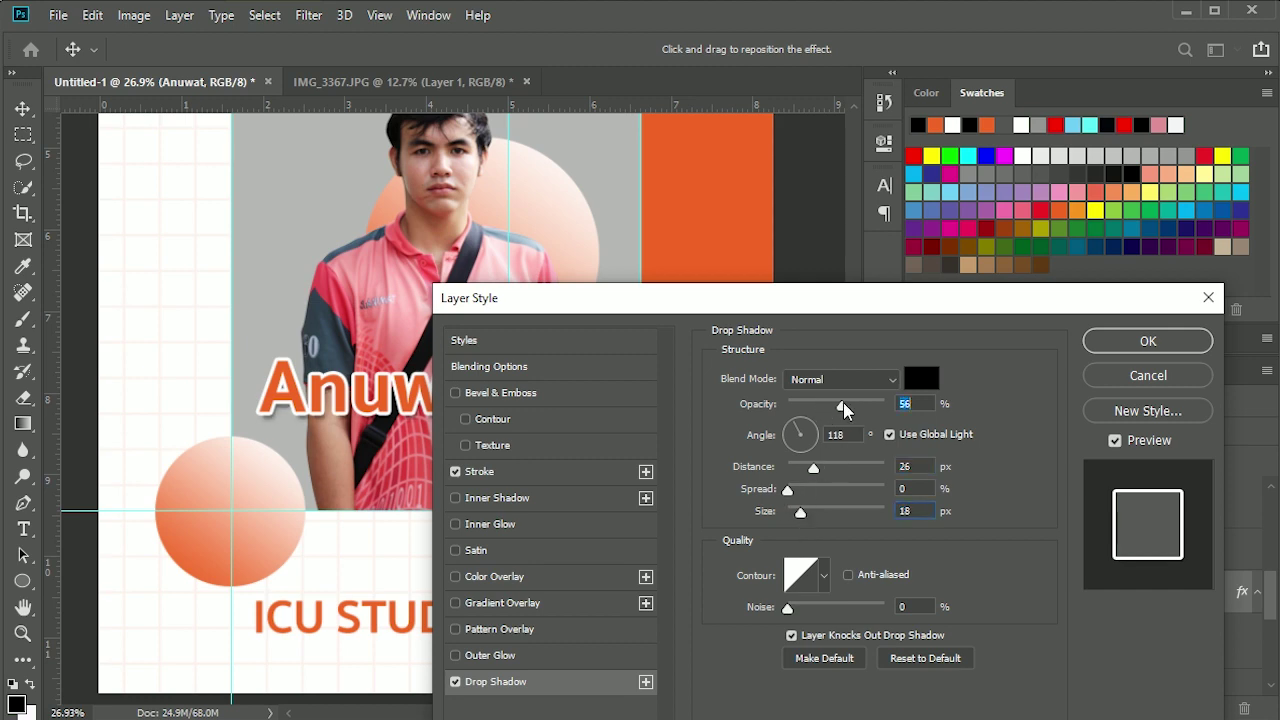
pyautogui.click(1148, 341)
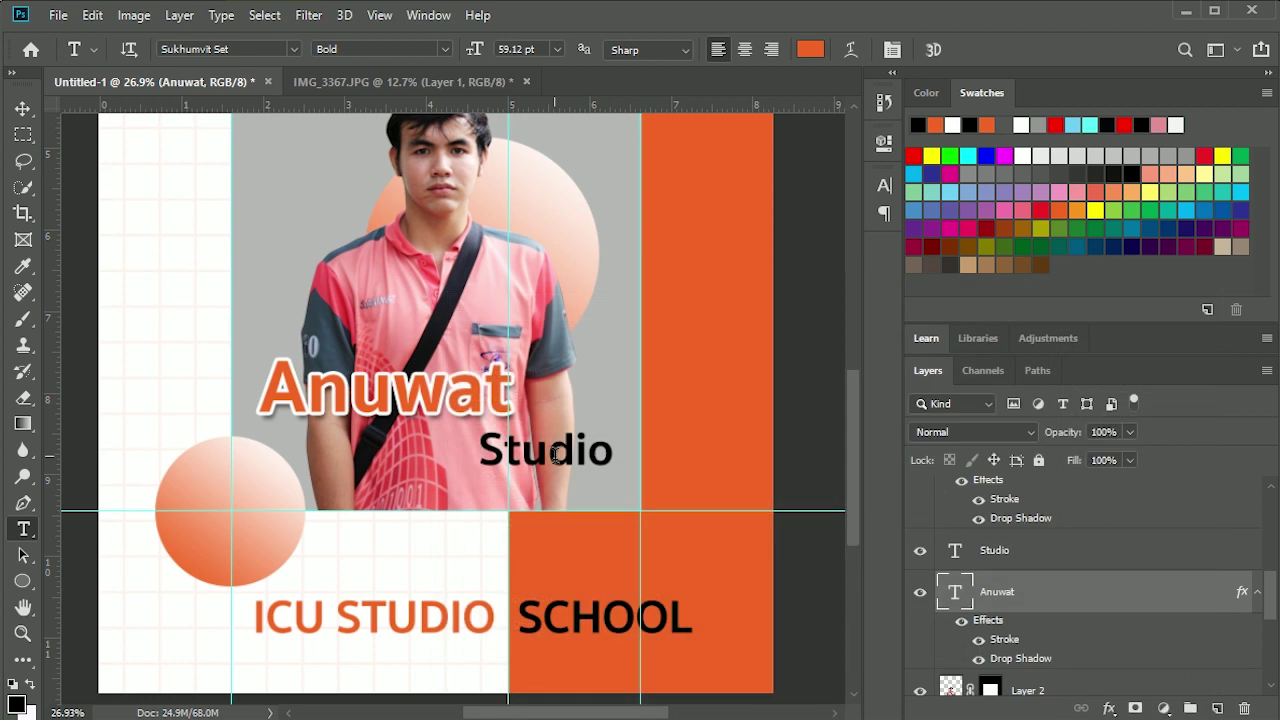
# - Apply the same white stroke and drop shadow to the Studio text layer
pyautogui.click(1008, 552)
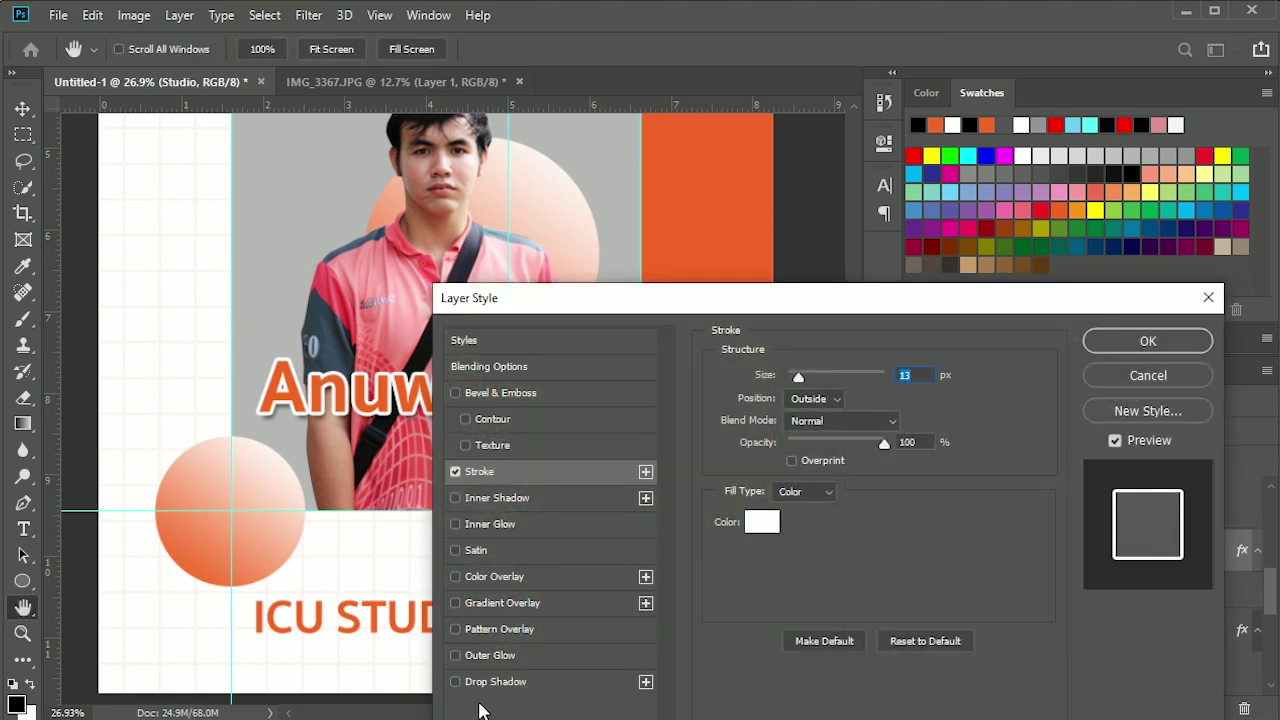
pyautogui.click(490, 682)
pyautogui.moveTo(596, 295)
pyautogui.mouseDown()
pyautogui.moveTo(890, 280)
pyautogui.moveTo(414, 348)
pyautogui.mouseUp()
pyautogui.click(958, 395)
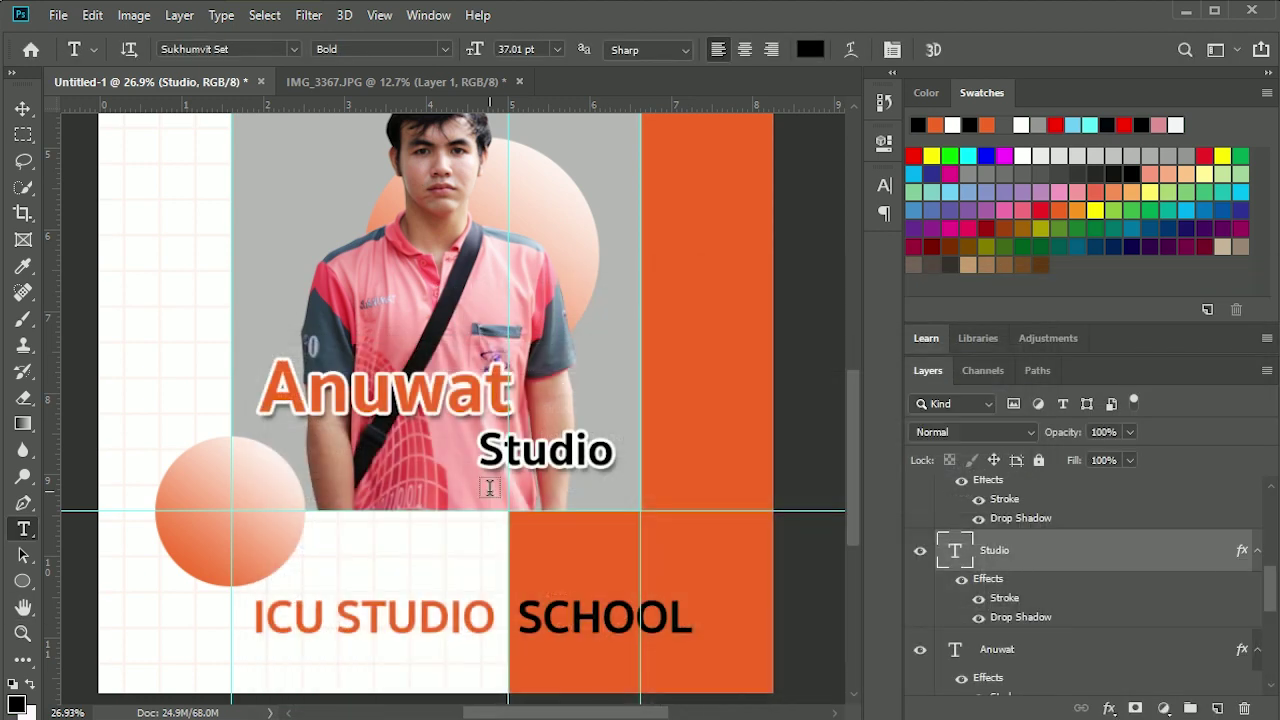
pyautogui.scroll(-2, 488, 486)
pyautogui.scroll(1, 488, 486)
pyautogui.scroll(1, 460, 480)
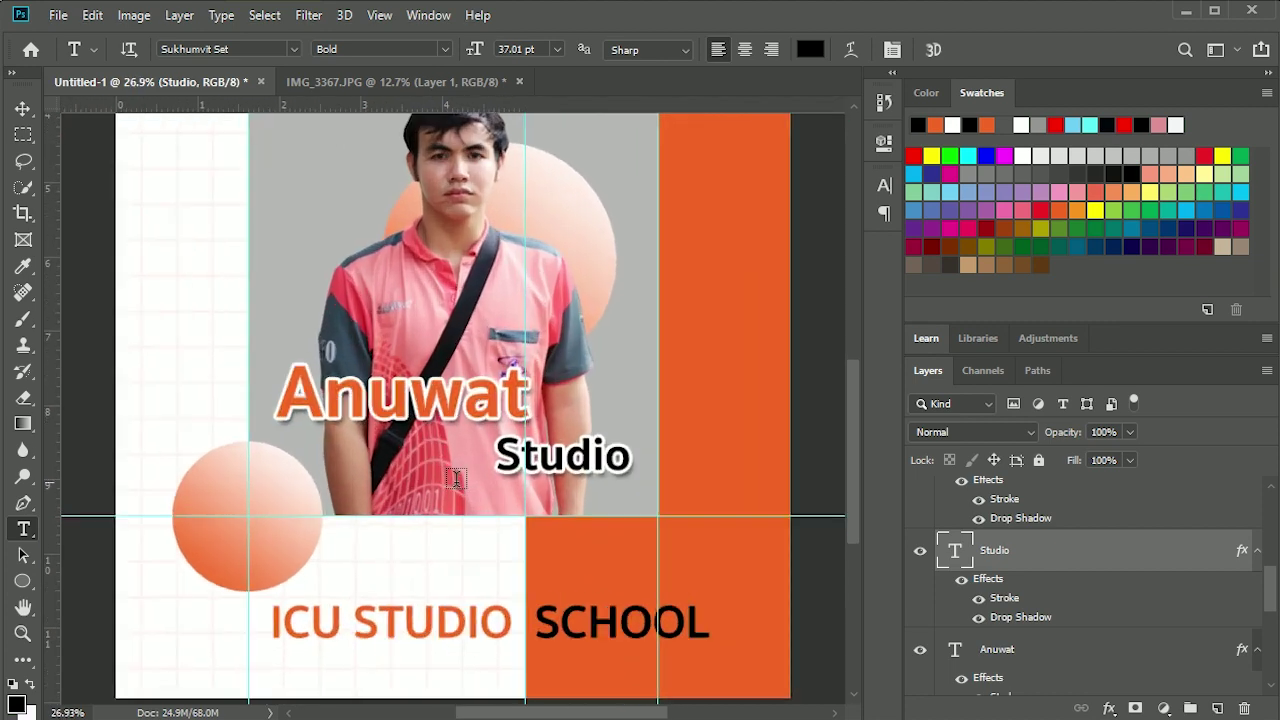
pyautogui.scroll(1, 455, 480)
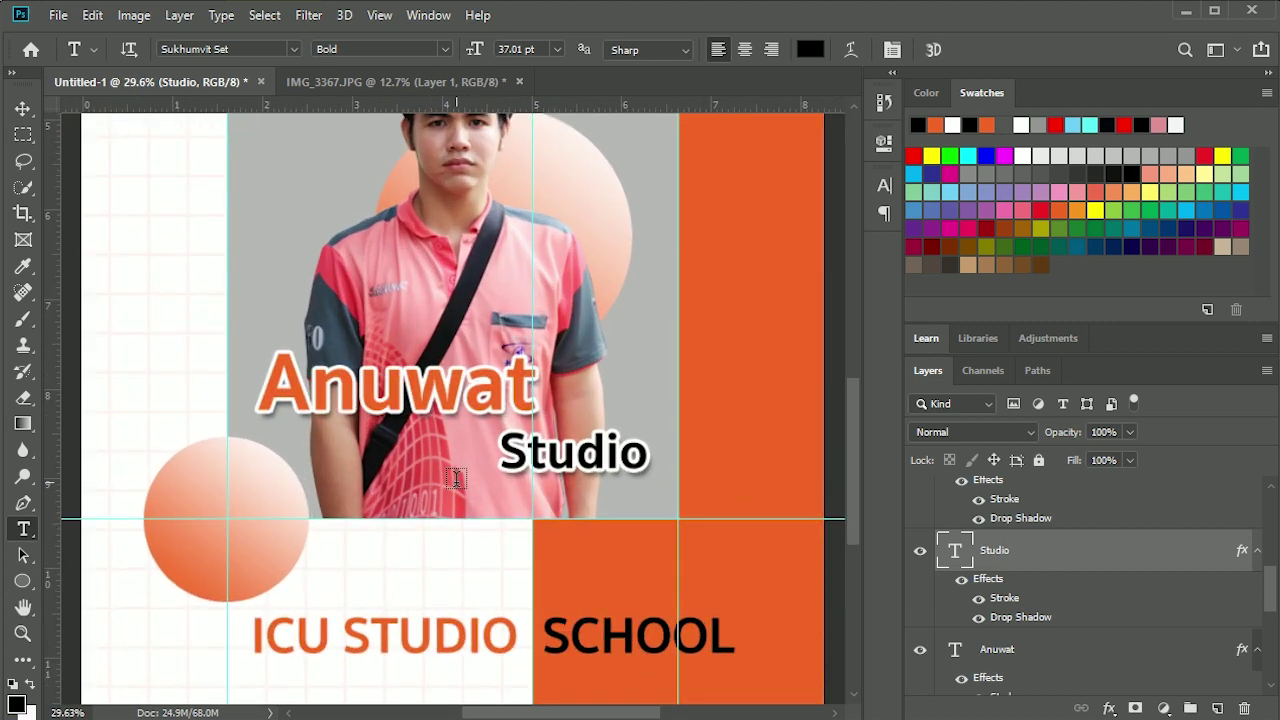
# - Place the Thai studio-name text line beneath the orange name
pyautogui.click(316, 465)
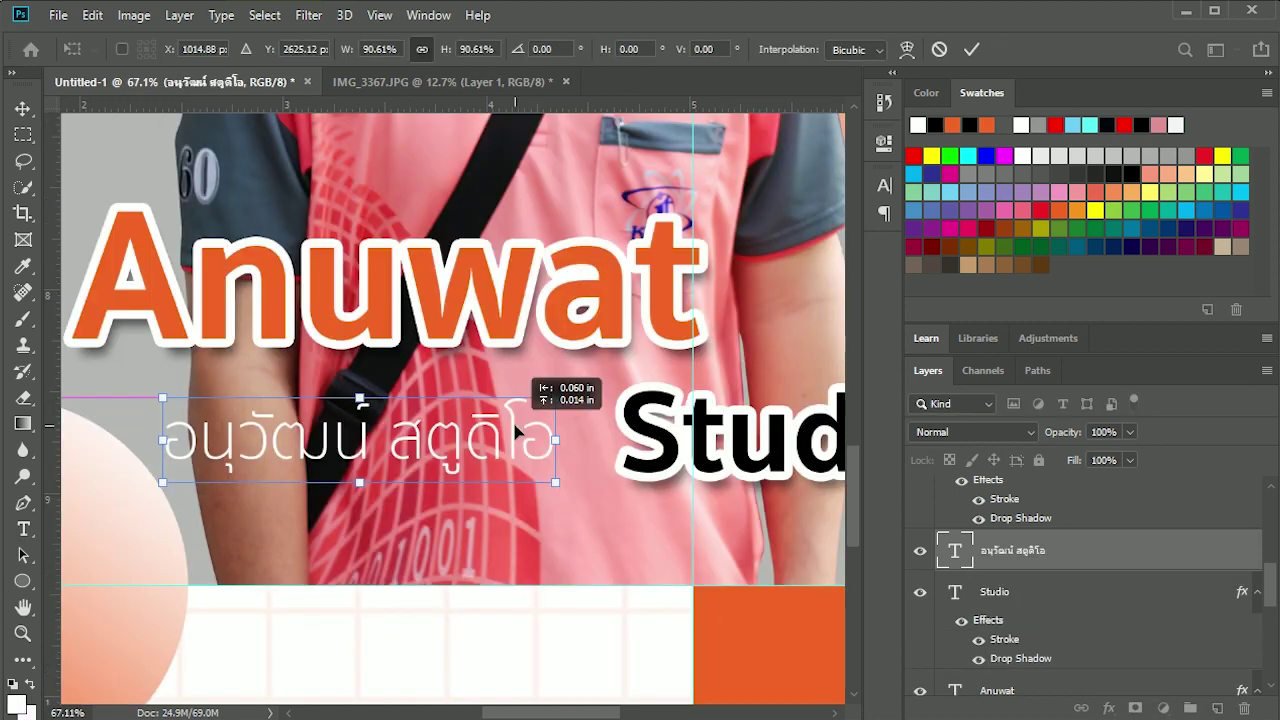
pyautogui.press('Return')
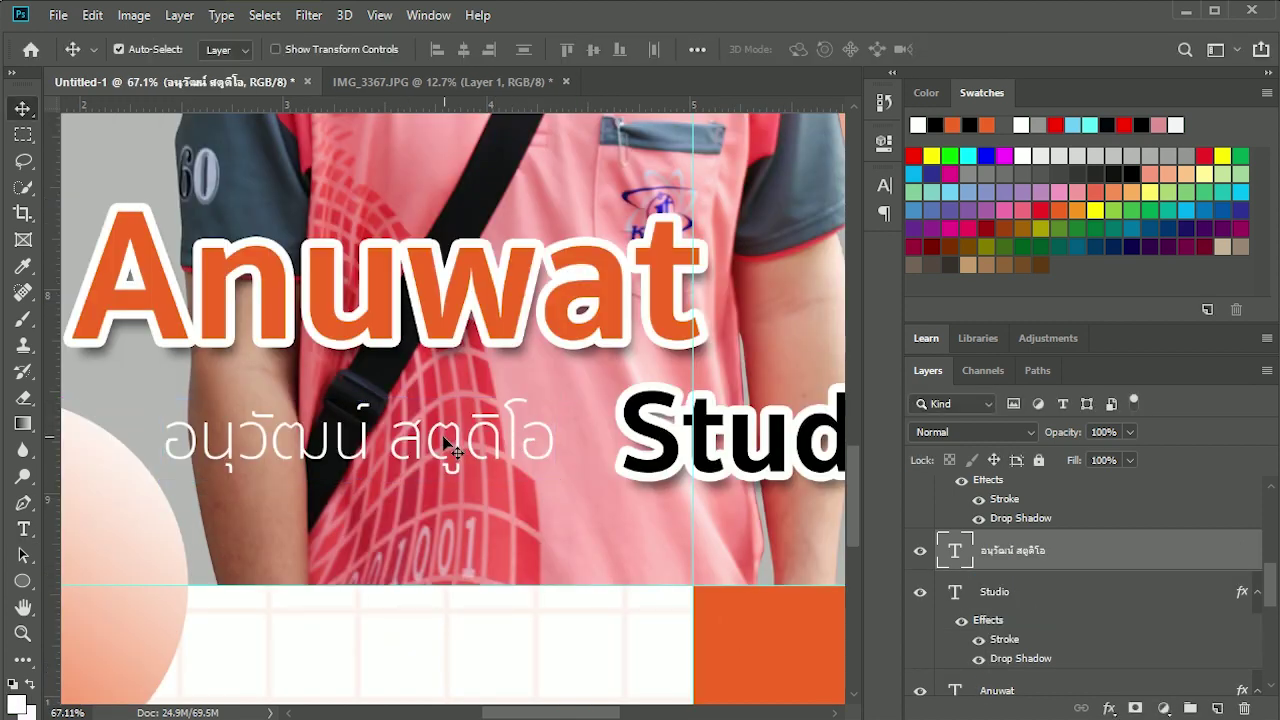
pyautogui.scroll(-5, 443, 410)
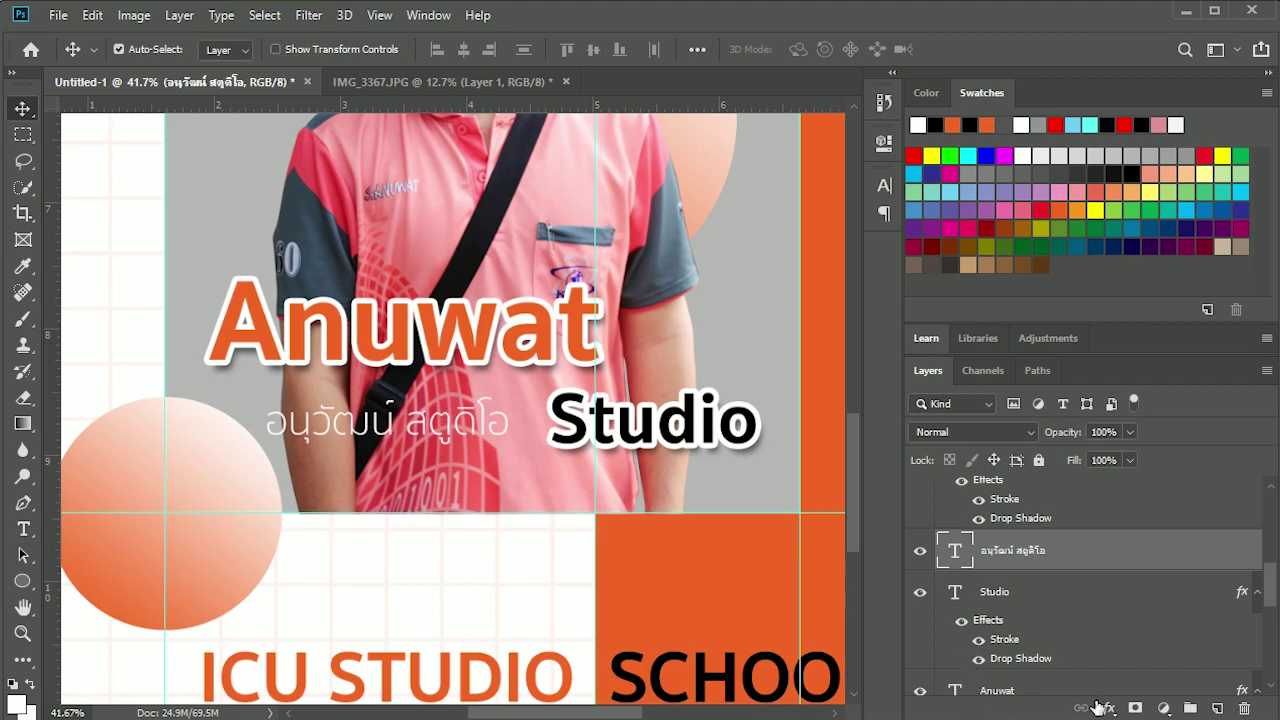
# - Give the Thai text a drop shadow: 83% opacity, 6 px distance, 8 px size
pyautogui.click(1108, 708)
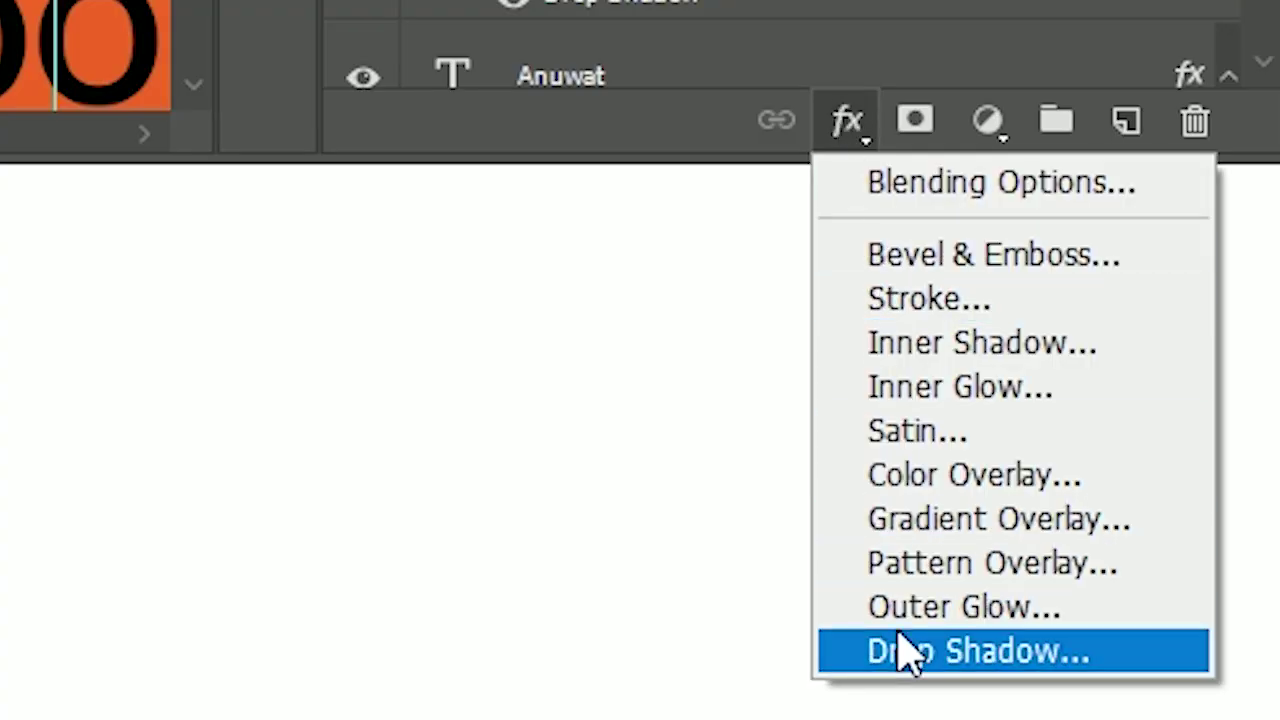
pyautogui.click(897, 648)
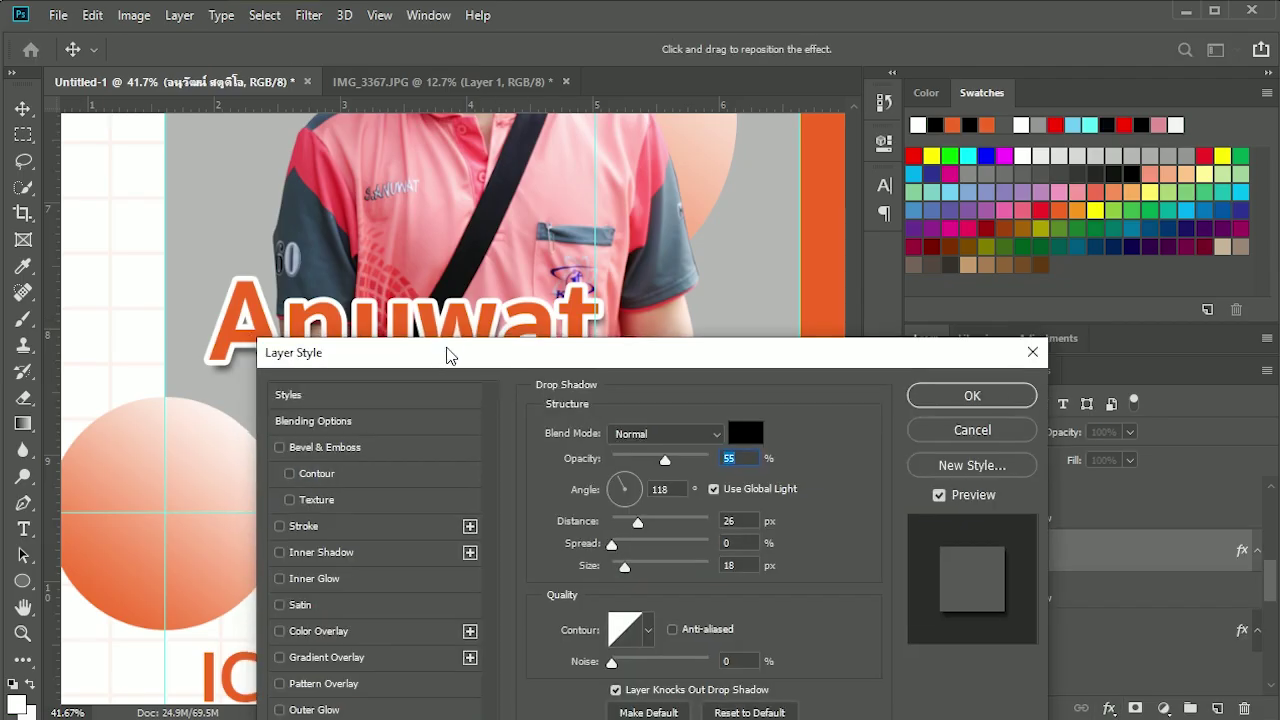
pyautogui.moveTo(443, 357); pyautogui.dragTo(704, 285)
pyautogui.moveTo(921, 390); pyautogui.dragTo(948, 390)
pyautogui.moveTo(882, 502); pyautogui.dragTo(876, 498)
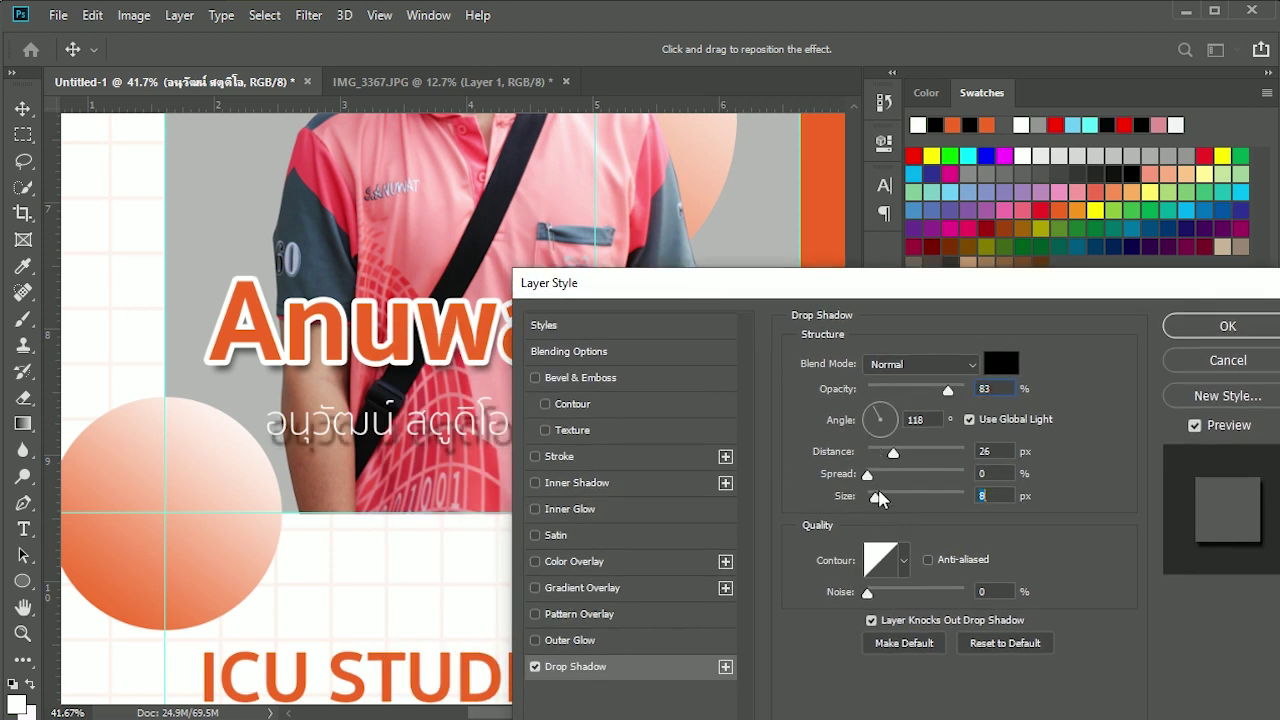
pyautogui.moveTo(893, 453); pyautogui.dragTo(875, 456)
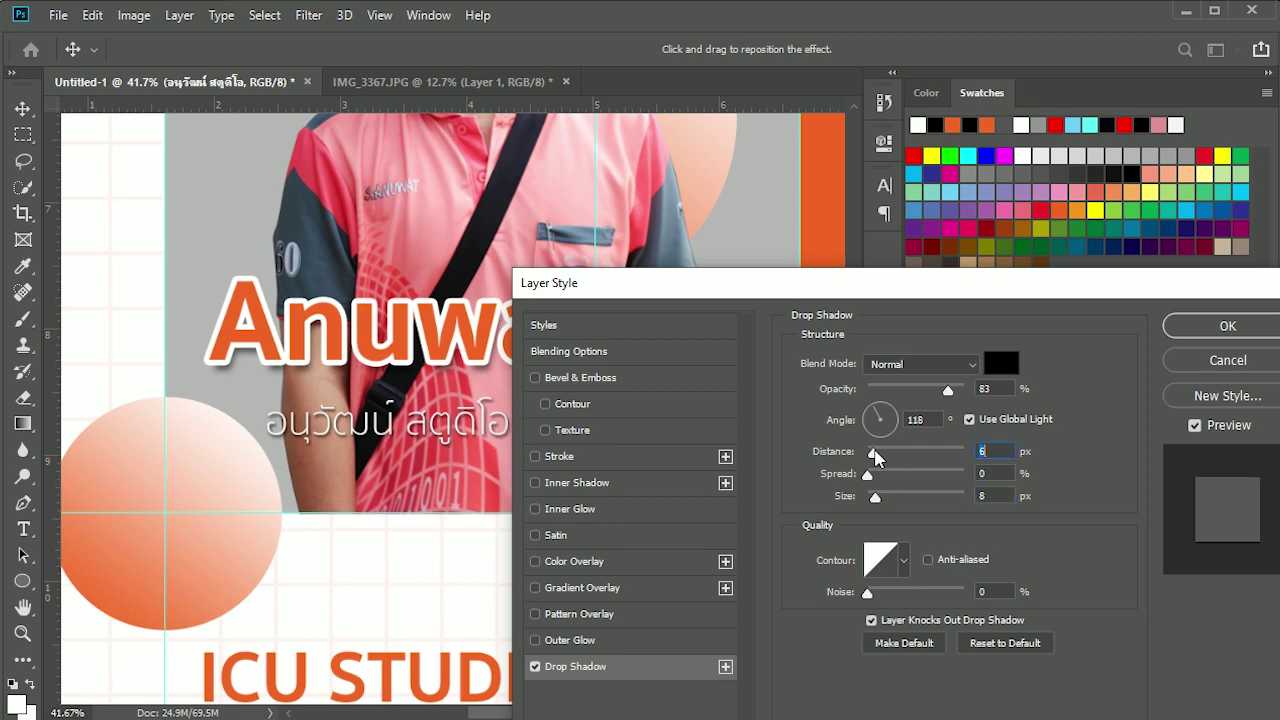
pyautogui.moveTo(855, 285)
pyautogui.mouseDown()
pyautogui.moveTo(781, 516)
pyautogui.moveTo(468, 502)
pyautogui.mouseUp()
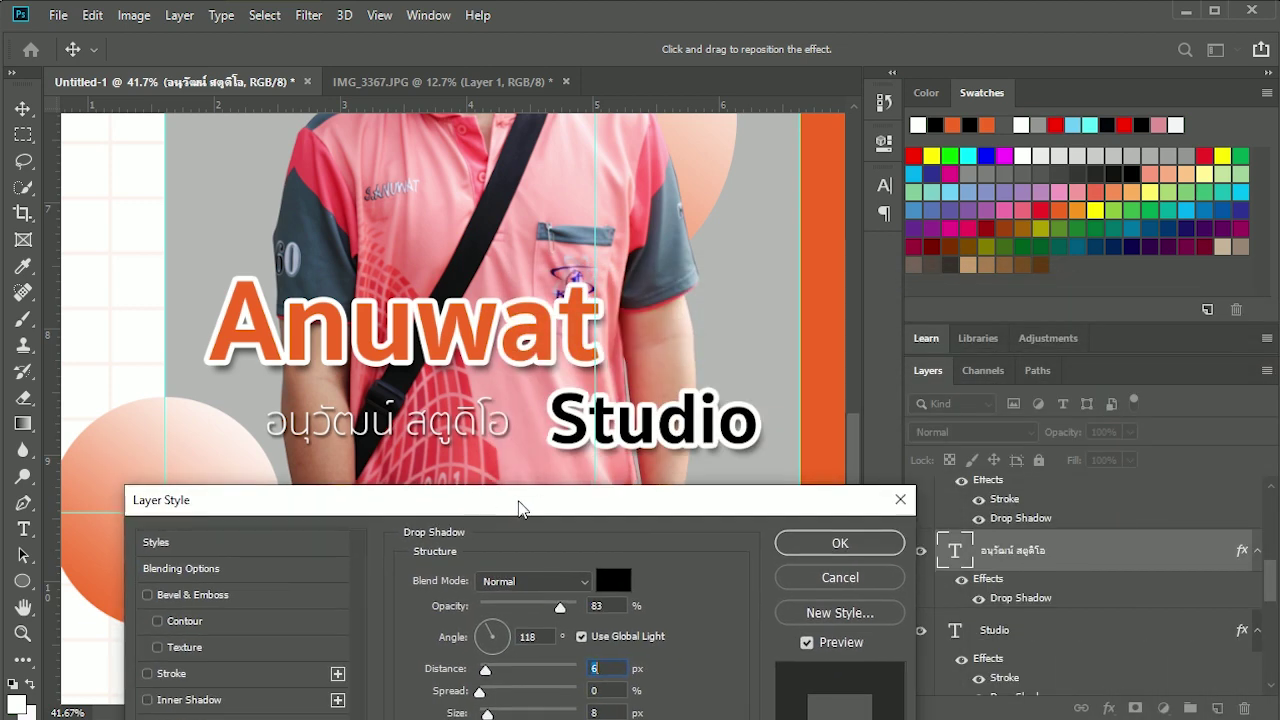
pyautogui.click(840, 543)
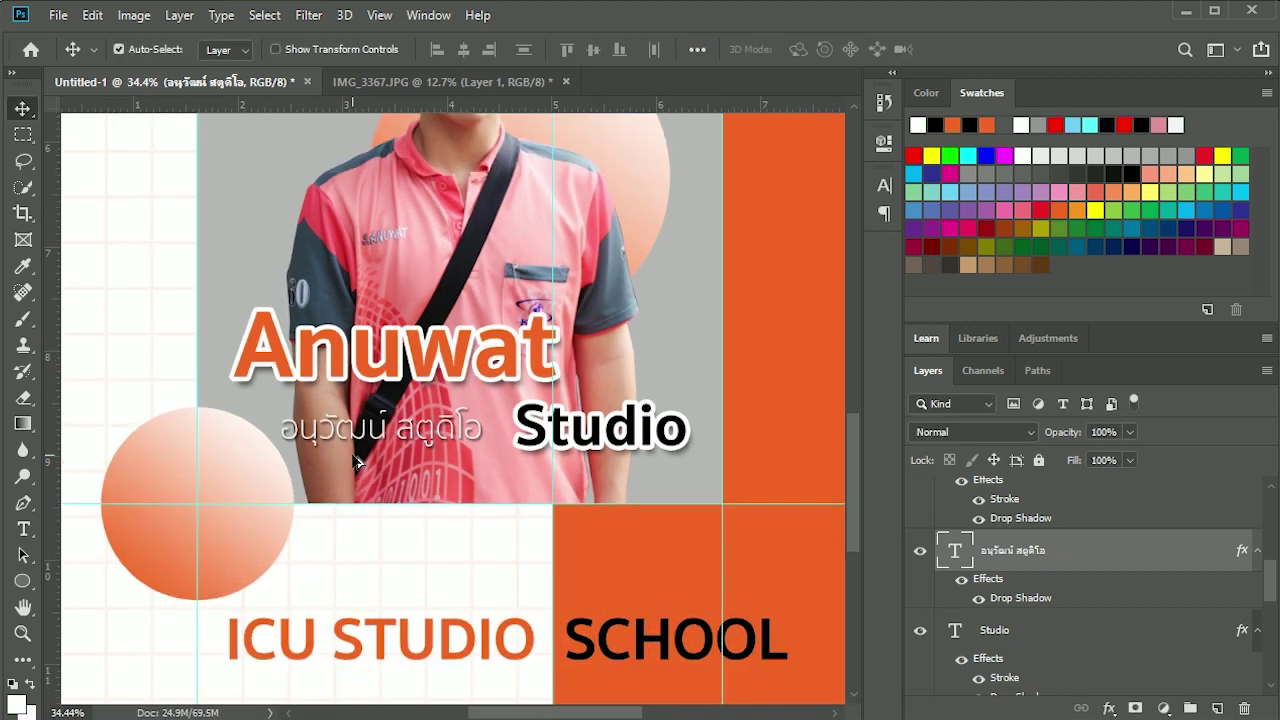
pyautogui.scroll(-5, 351, 453)
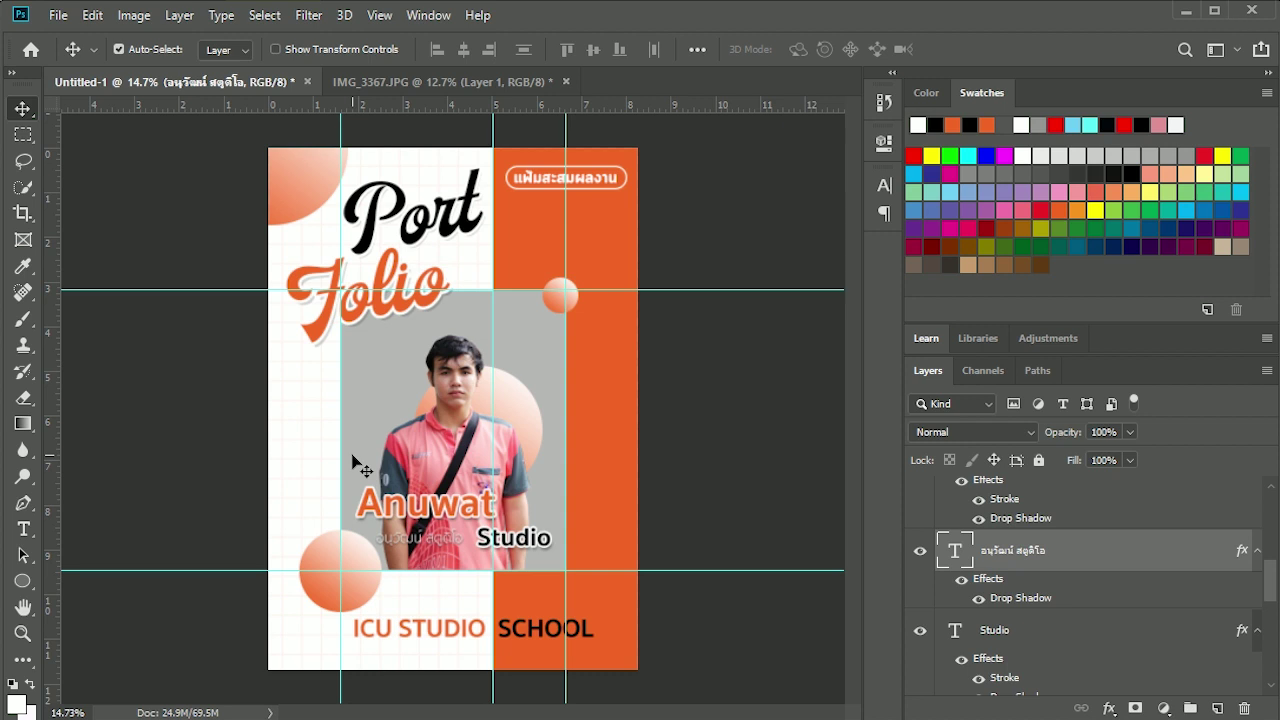
# - Recolour the Color Fill 1 side panel from orange to purple 9823f3
pyautogui.scroll(1, 1063, 606)
pyautogui.scroll(2, 1063, 606)
pyautogui.scroll(-2, 1063, 606)
pyautogui.scroll(-5, 1065, 605)
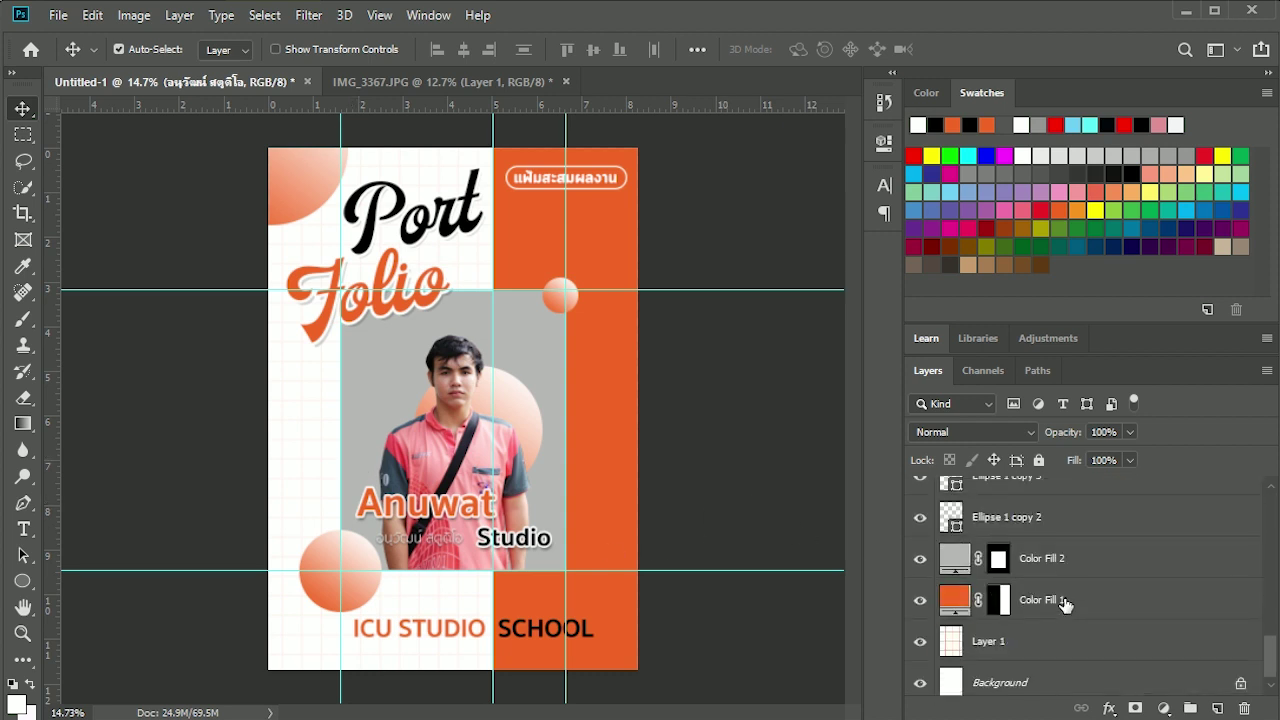
pyautogui.doubleClick(949, 607)
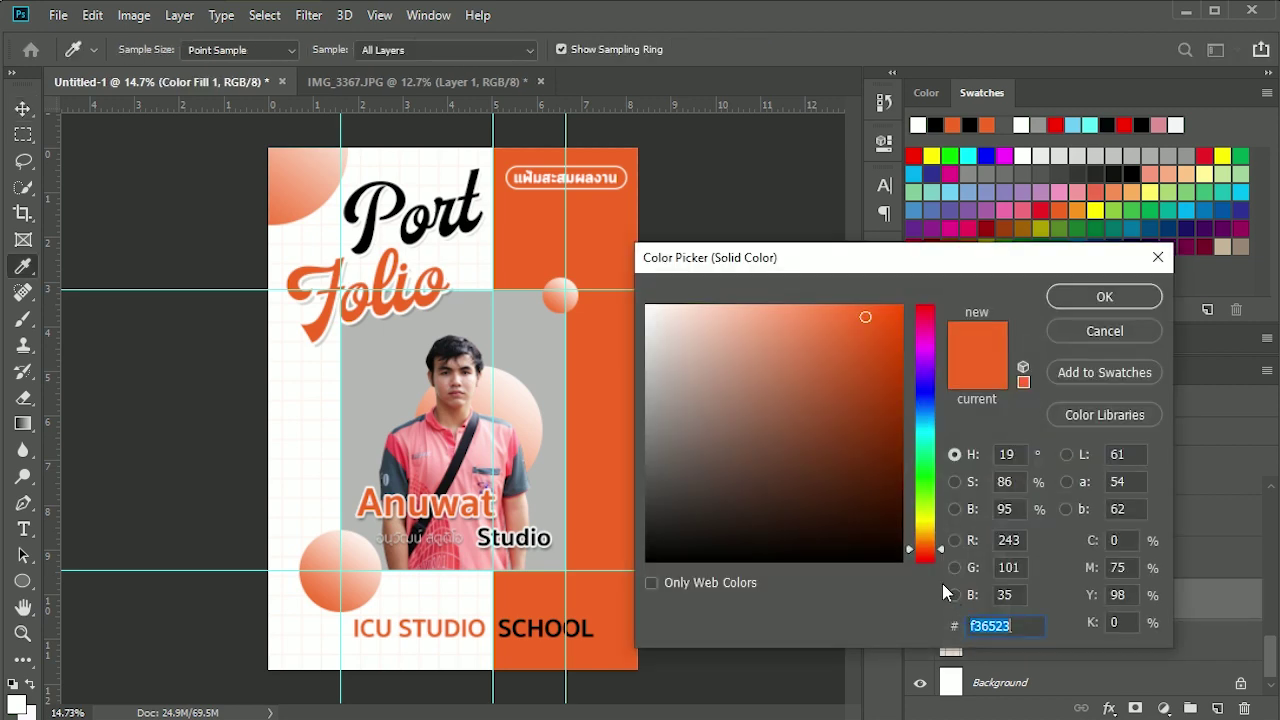
pyautogui.moveTo(914, 388)
pyautogui.mouseDown()
pyautogui.moveTo(935, 362)
pyautogui.moveTo(937, 380)
pyautogui.mouseUp()
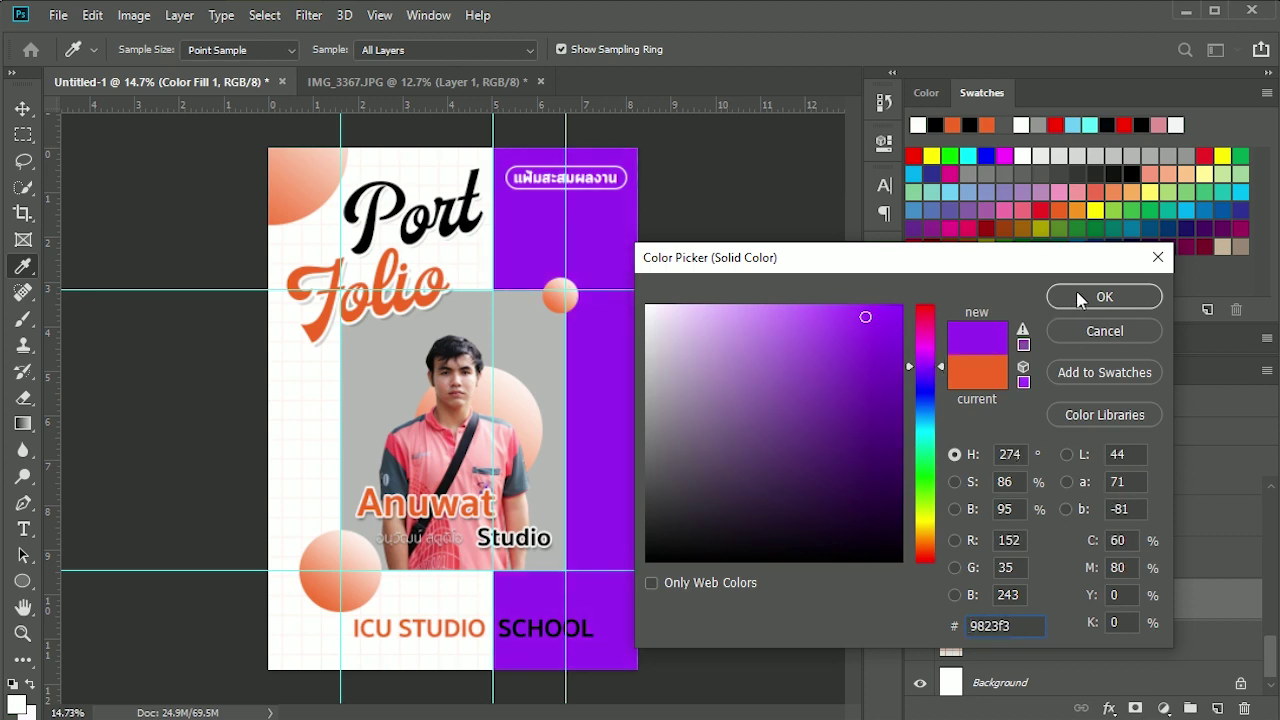
pyautogui.click(1104, 296)
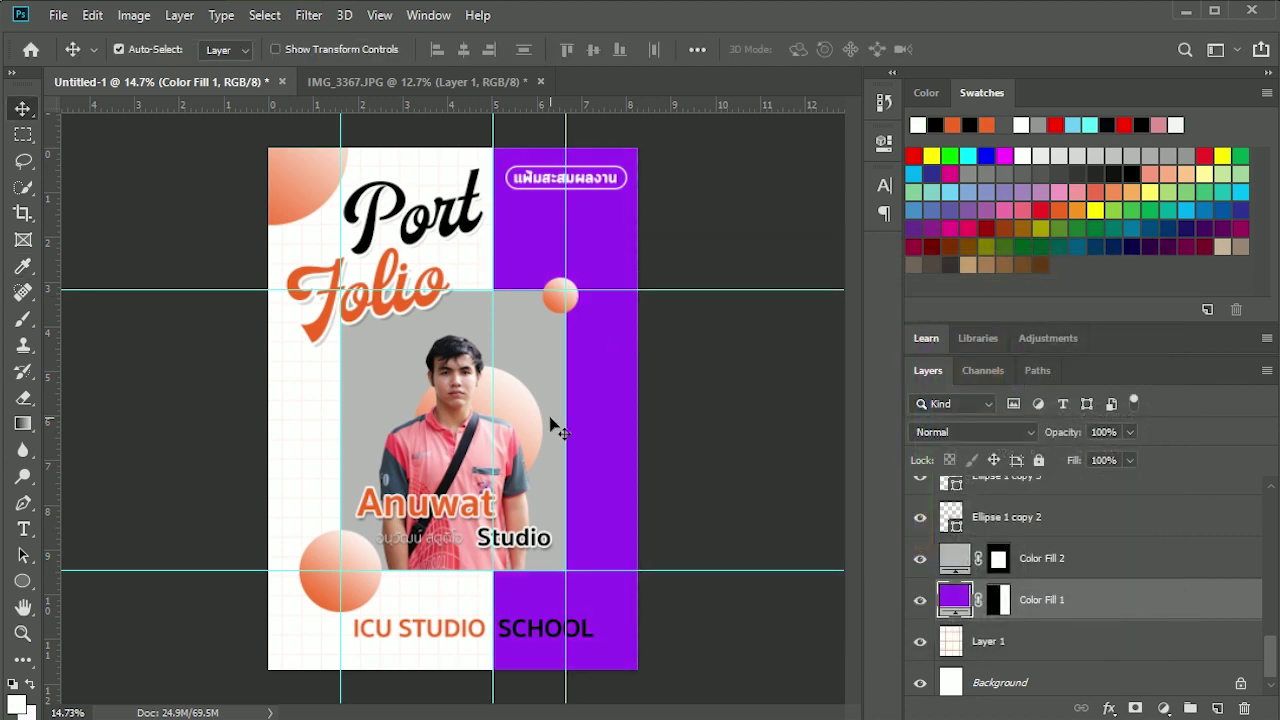
# - Select the bottom-left Ellipse 1 circle layer for shape editing
pyautogui.rightClick(322, 588)
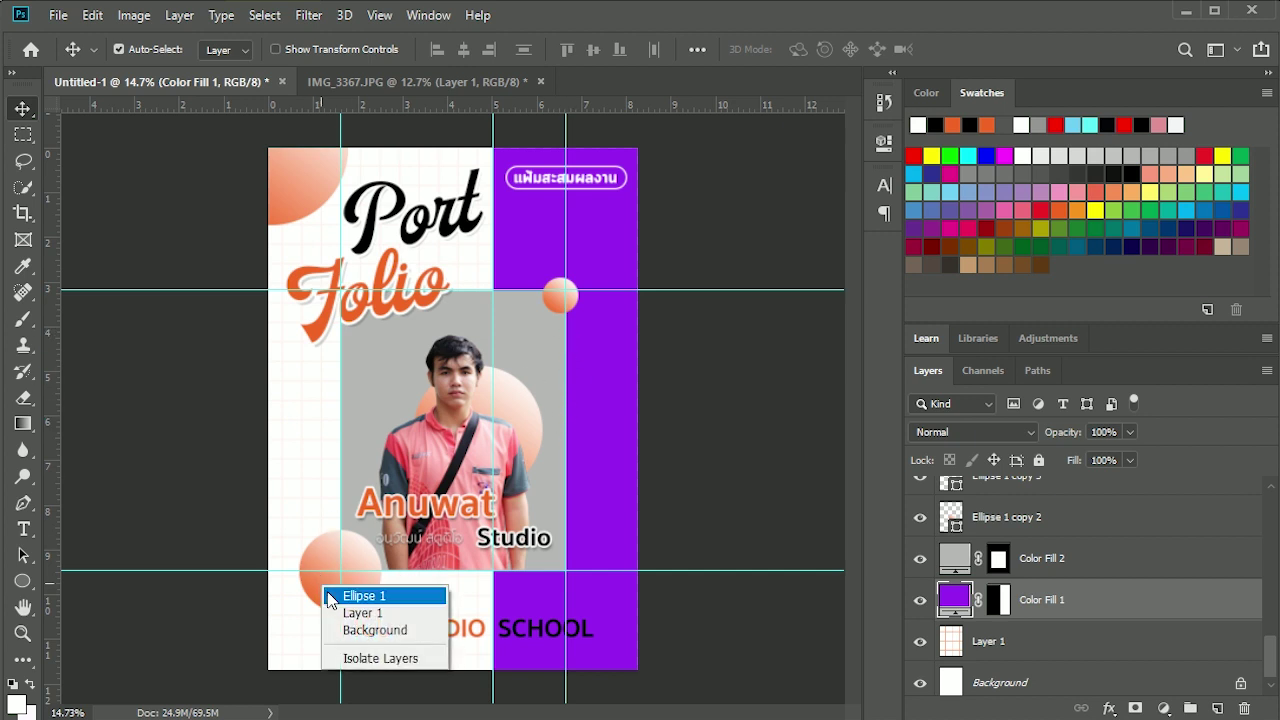
pyautogui.click(362, 596)
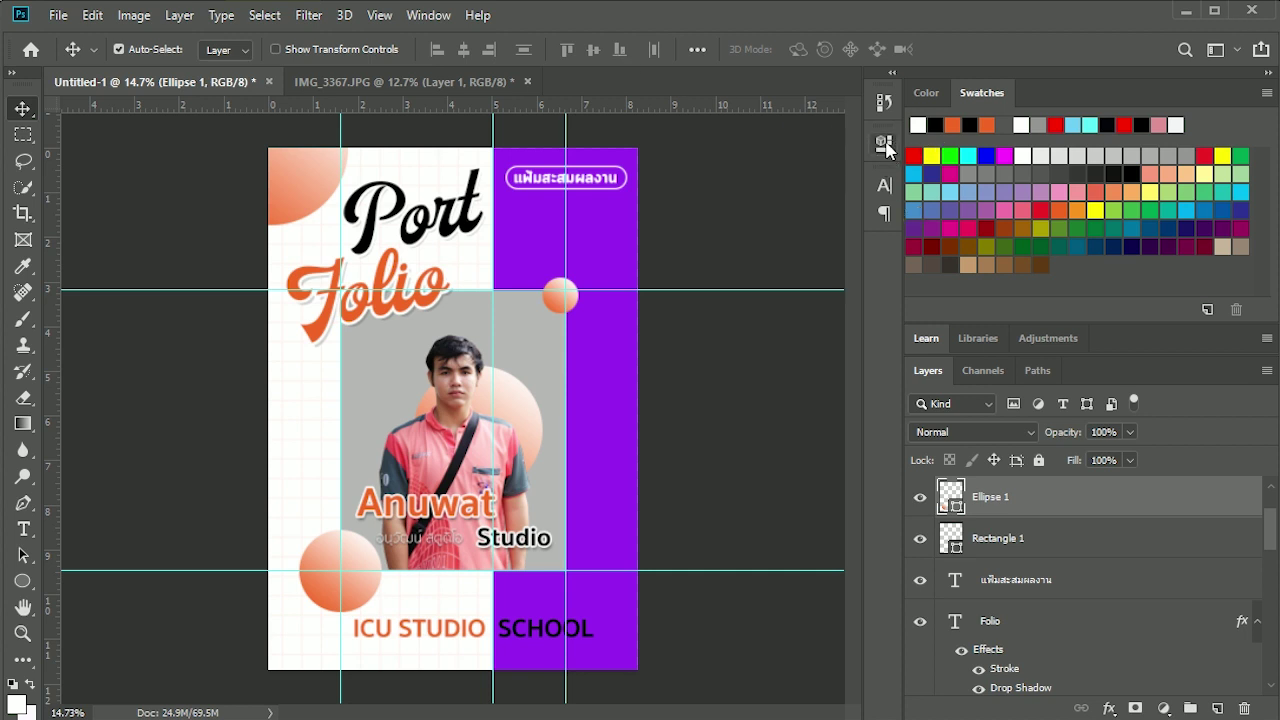
pyautogui.click(882, 148)
pyautogui.click(882, 148)
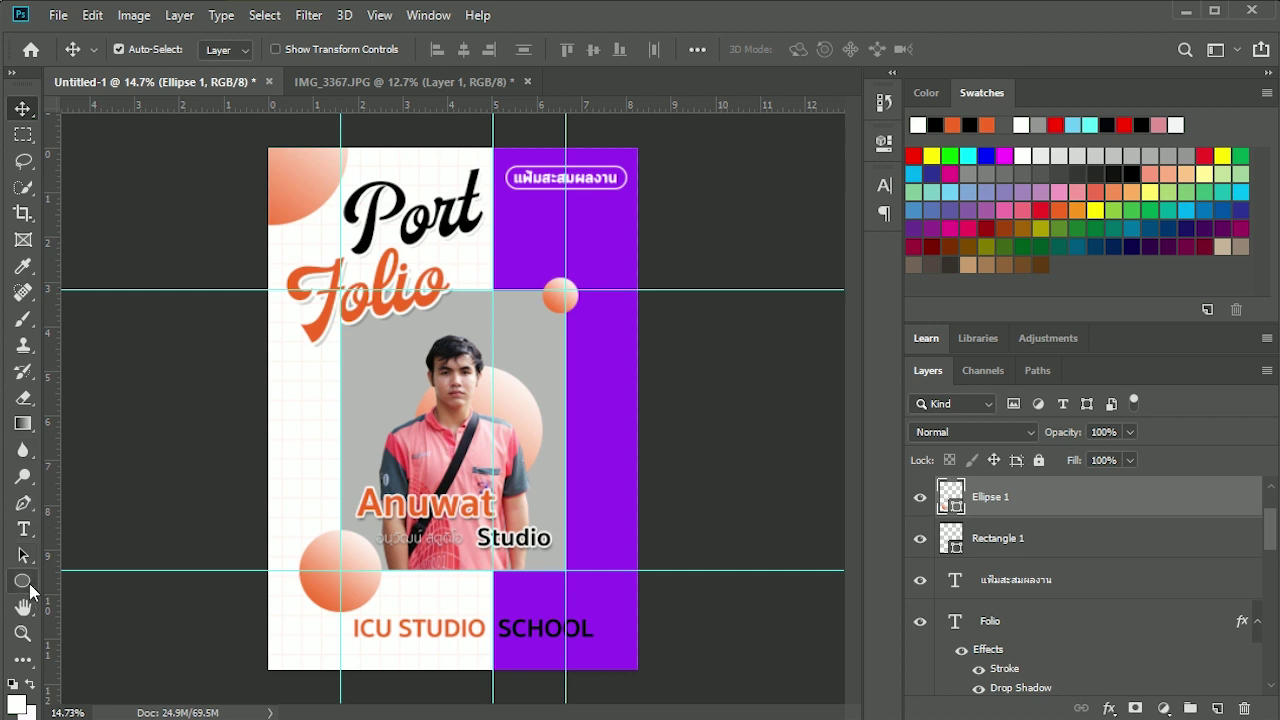
pyautogui.click(27, 588)
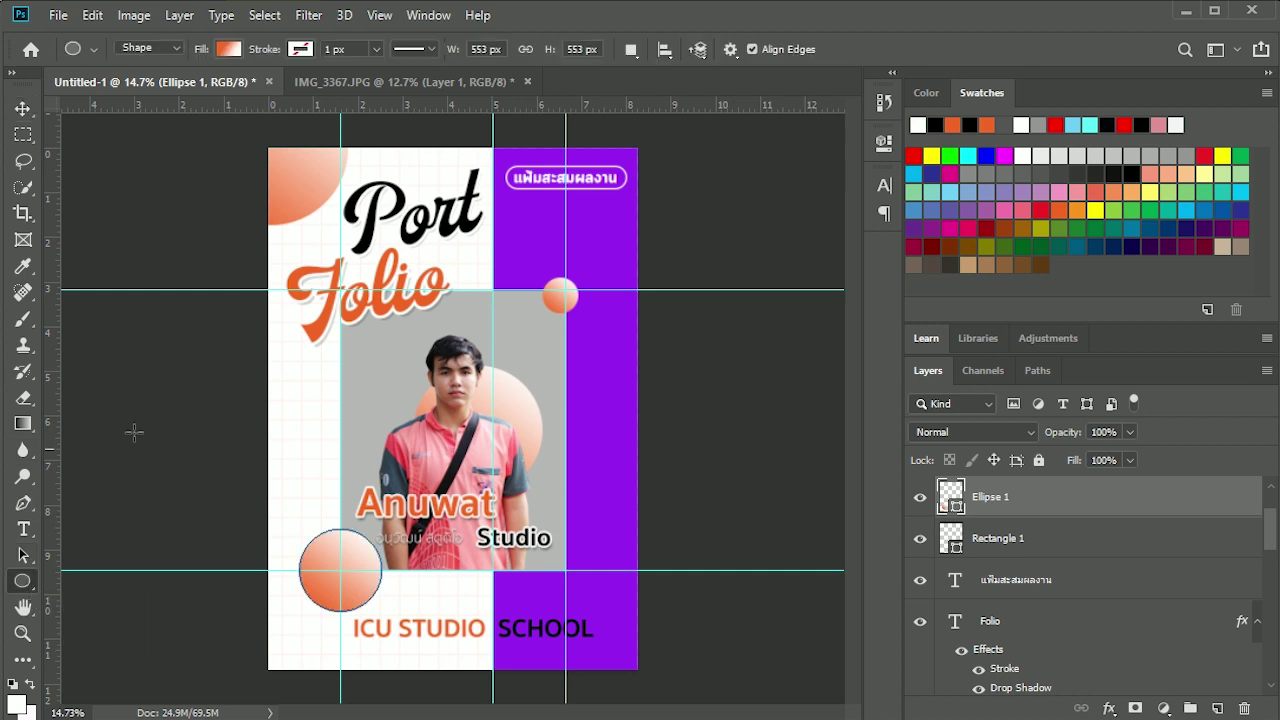
# - Set the circle gradient's starting stop to the side panel's purple, then undo it
pyautogui.click(232, 49)
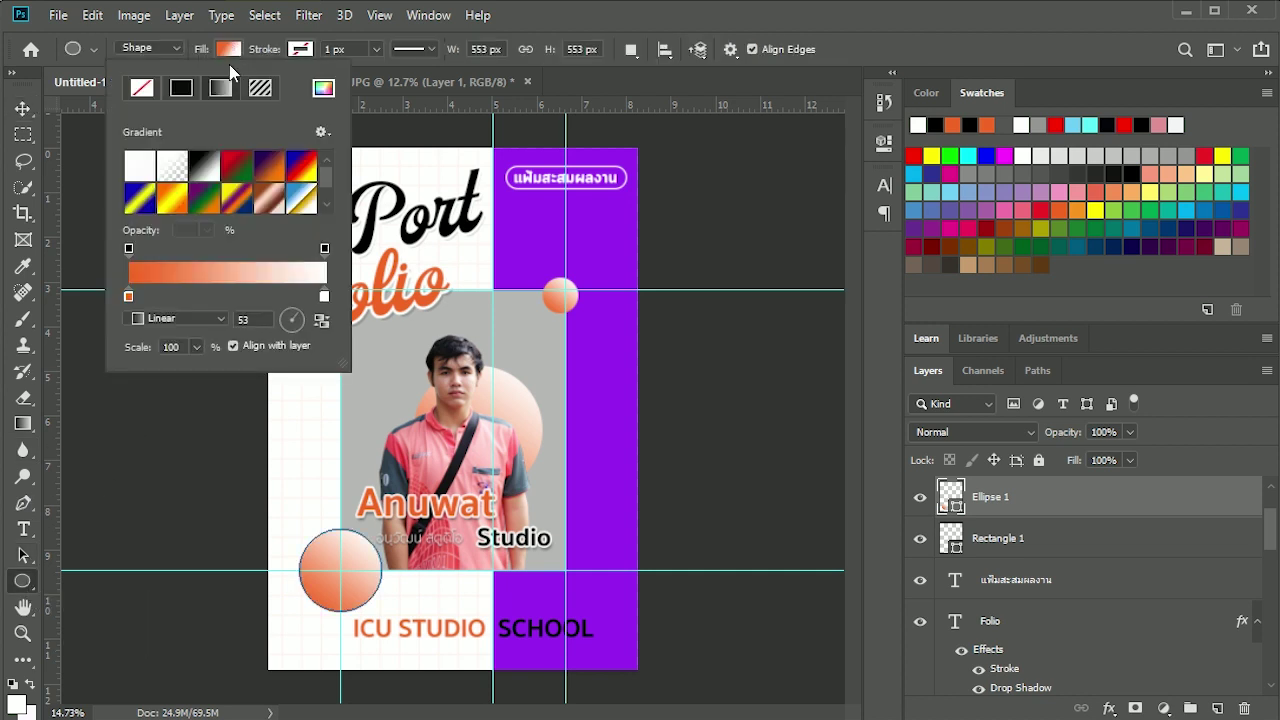
pyautogui.click(128, 297)
pyautogui.doubleClick(128, 297)
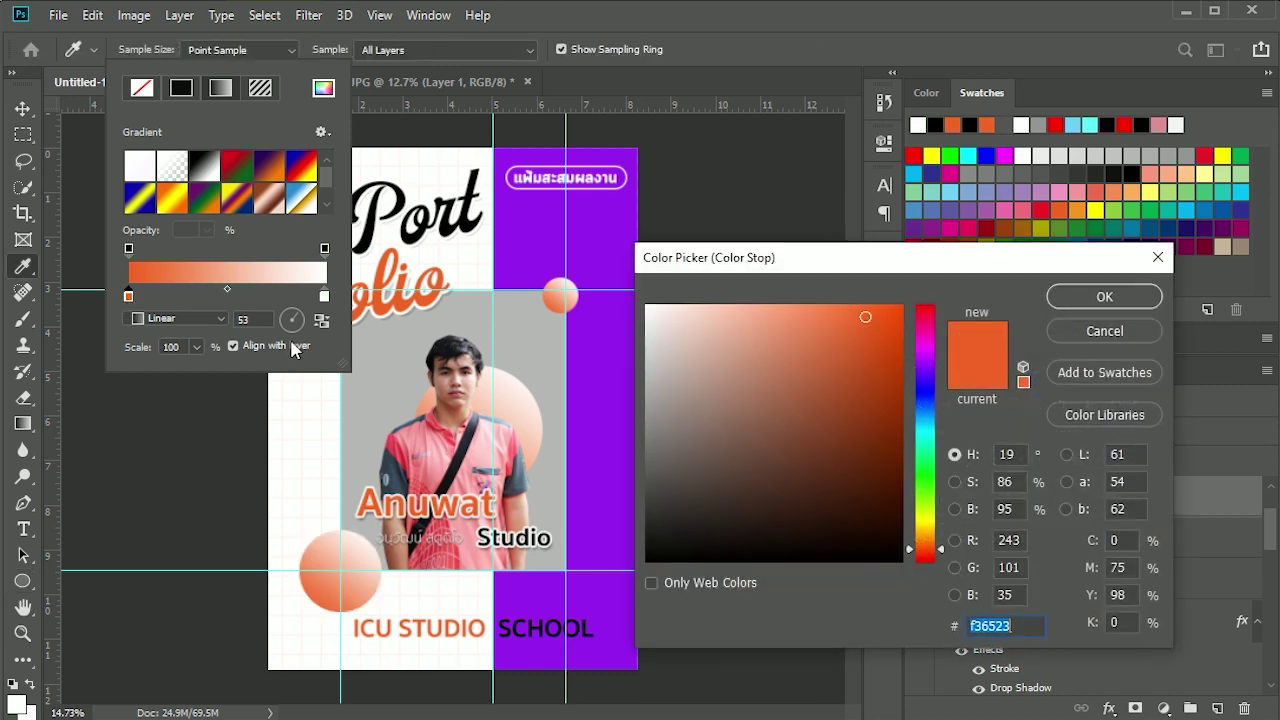
pyautogui.click(590, 490)
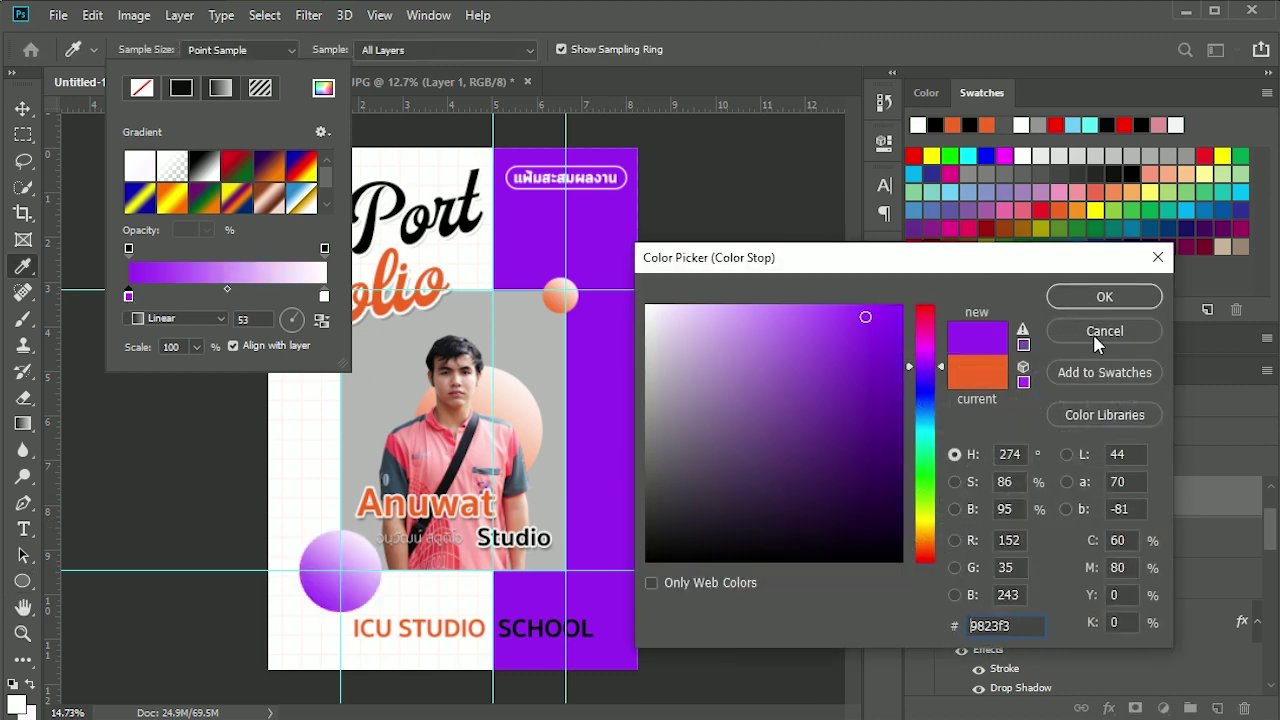
pyautogui.press('Return')
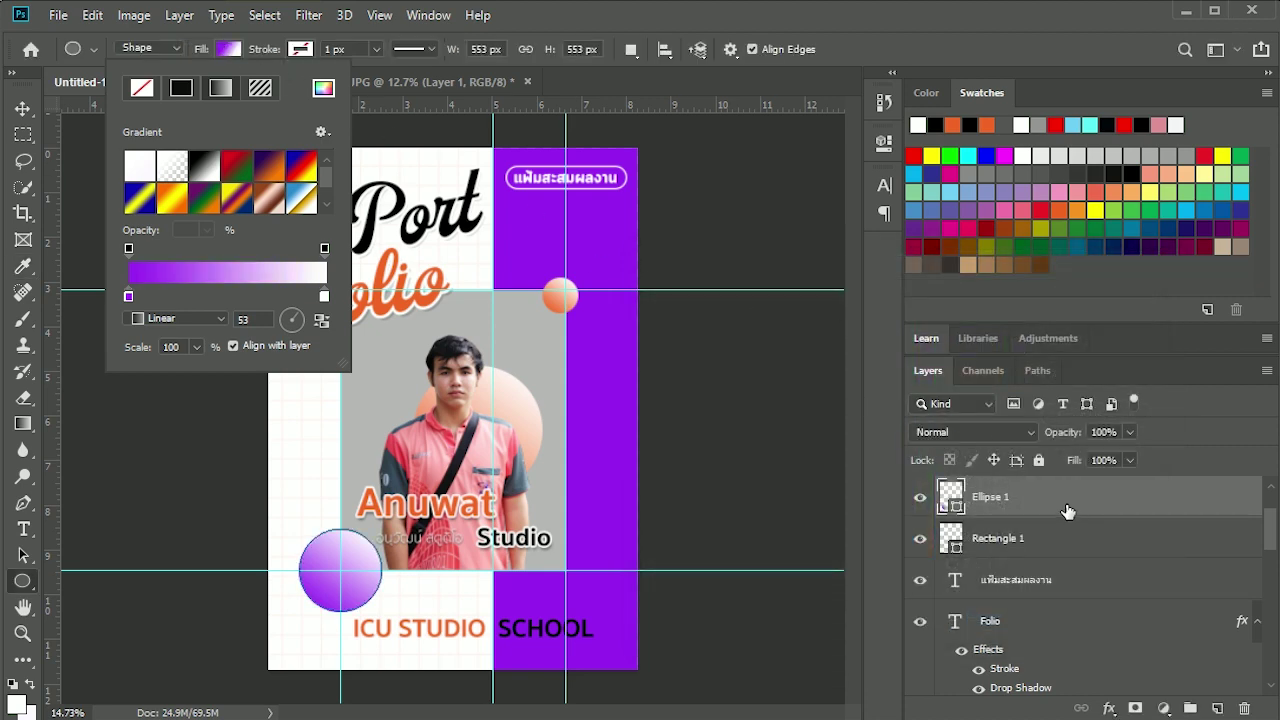
pyautogui.click(1064, 510)
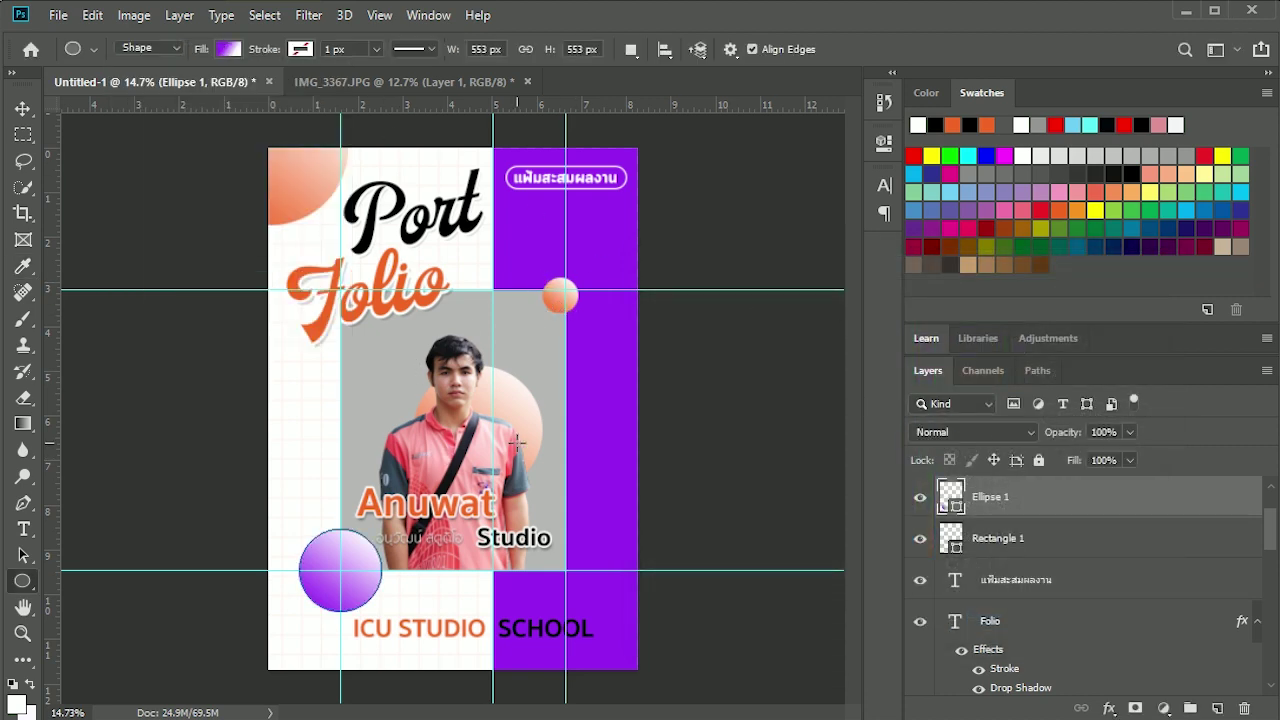
pyautogui.hotkey('ctrl', 'z')
pyautogui.hotkey('ctrl', 'z')
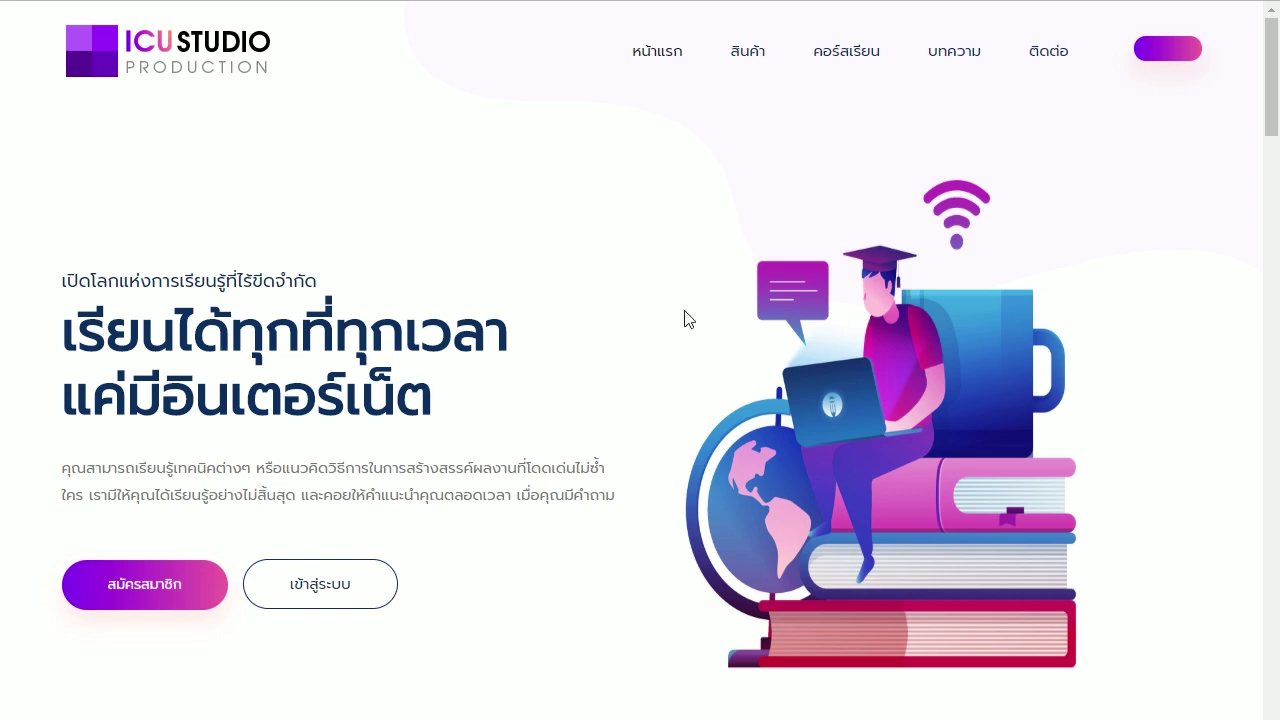
pyautogui.scroll(-4, 690, 330)
pyautogui.scroll(-2, 709, 360)
pyautogui.scroll(-3, 709, 360)
pyautogui.scroll(-5, 711, 360)
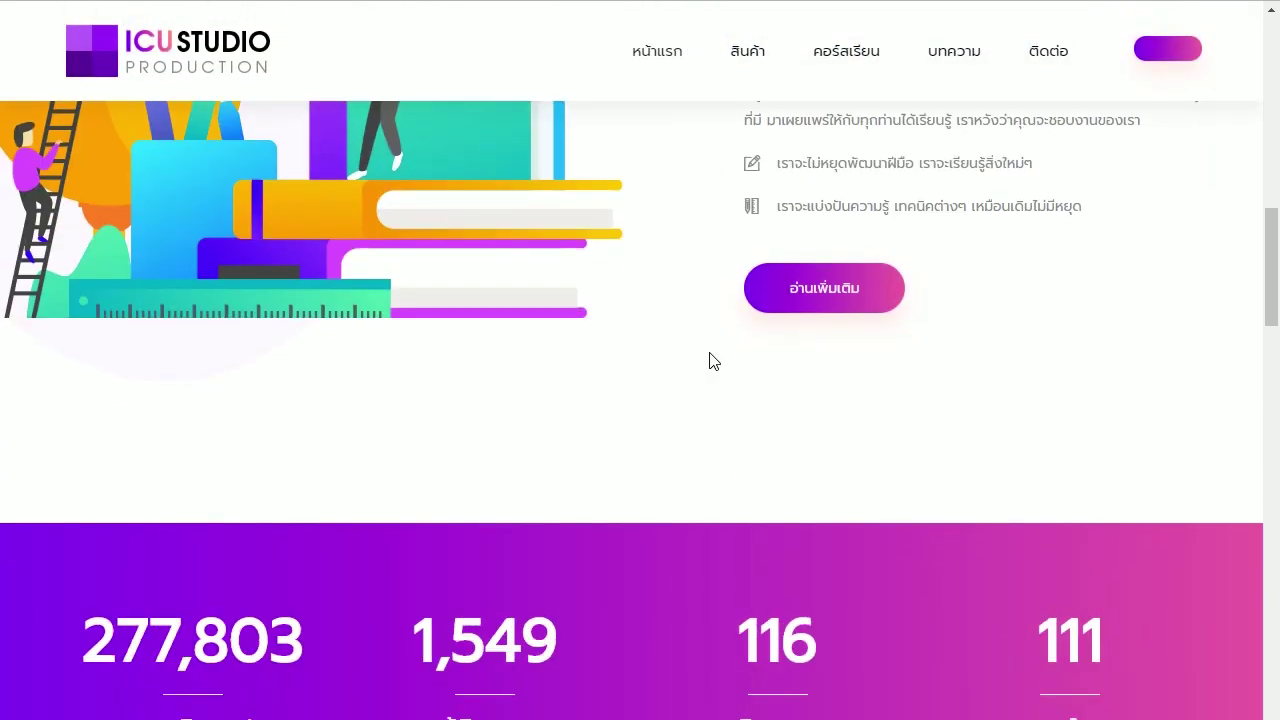
pyautogui.scroll(-3, 713, 361)
pyautogui.scroll(-3, 713, 361)
pyautogui.scroll(-4, 713, 361)
pyautogui.scroll(-2, 713, 361)
pyautogui.scroll(-3, 713, 361)
pyautogui.scroll(-5, 713, 361)
pyautogui.scroll(-2, 713, 361)
pyautogui.scroll(-3, 713, 361)
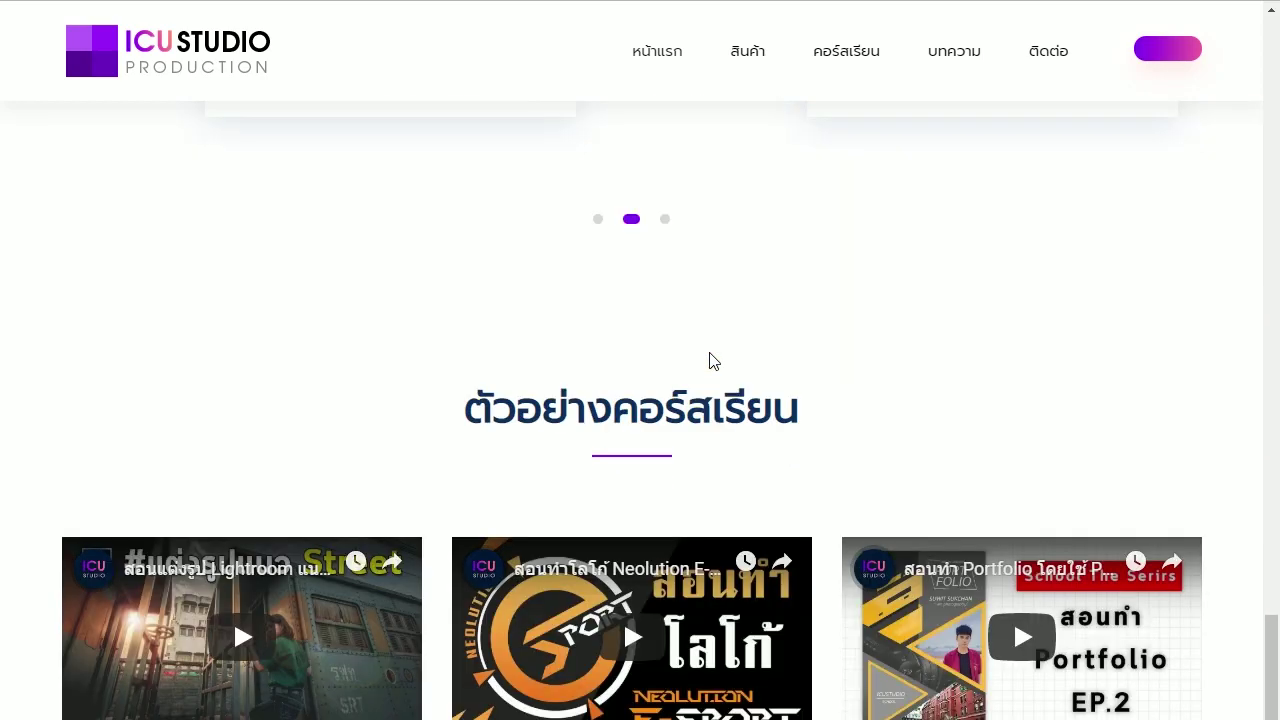
pyautogui.scroll(-5, 713, 361)
pyautogui.scroll(-3, 713, 361)
pyautogui.scroll(-4, 713, 361)
pyautogui.scroll(1, 713, 361)
pyautogui.scroll(5, 713, 361)
pyautogui.scroll(4, 713, 361)
pyautogui.scroll(4, 713, 361)
pyautogui.scroll(3, 713, 361)
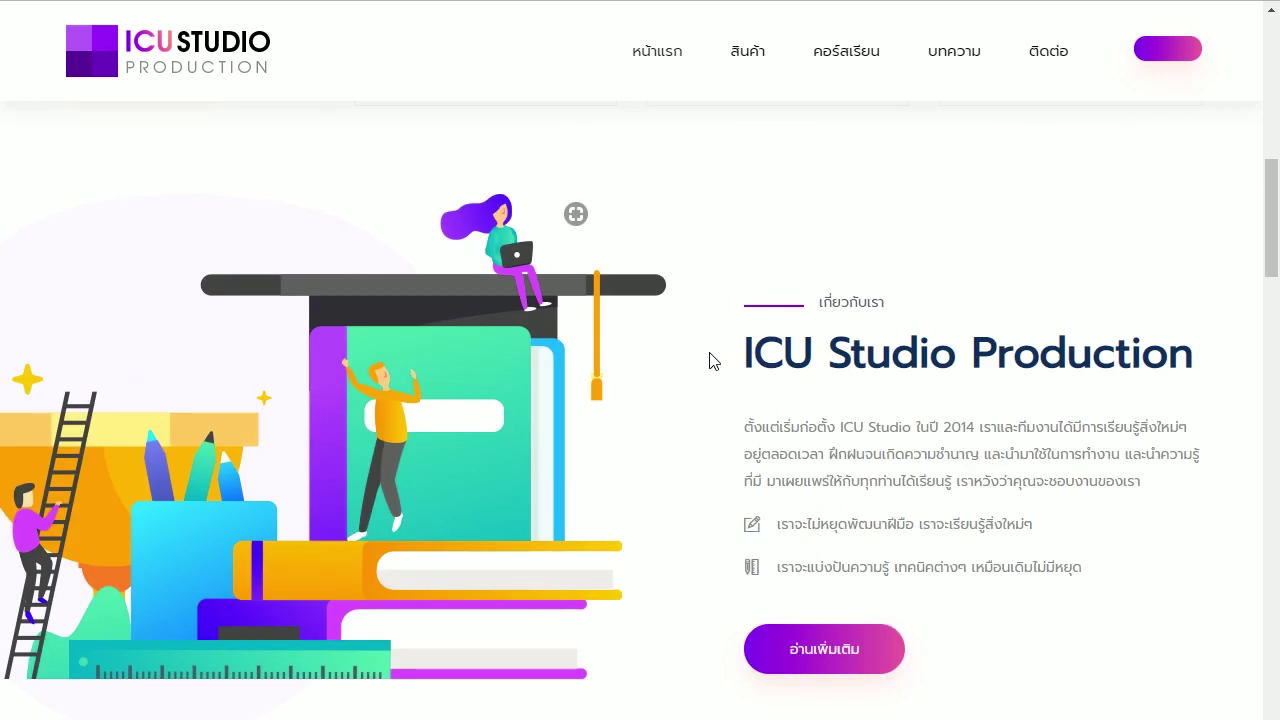
pyautogui.scroll(4, 709, 355)
pyautogui.scroll(2, 709, 355)
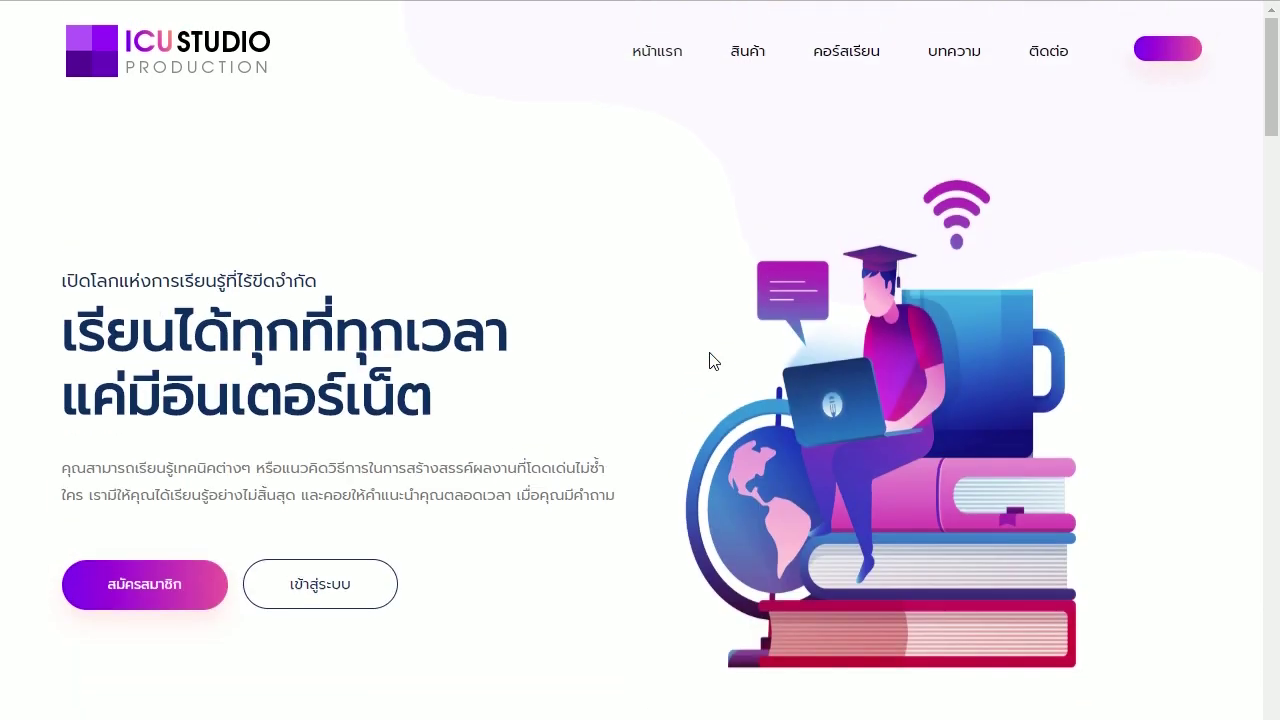
pyautogui.click(165, 594)
pyautogui.click(340, 590)
# - Go to the บทความ articles page and find the Preset Lightroom 900 post
pyautogui.click(949, 55)
pyautogui.scroll(-4, 322, 352)
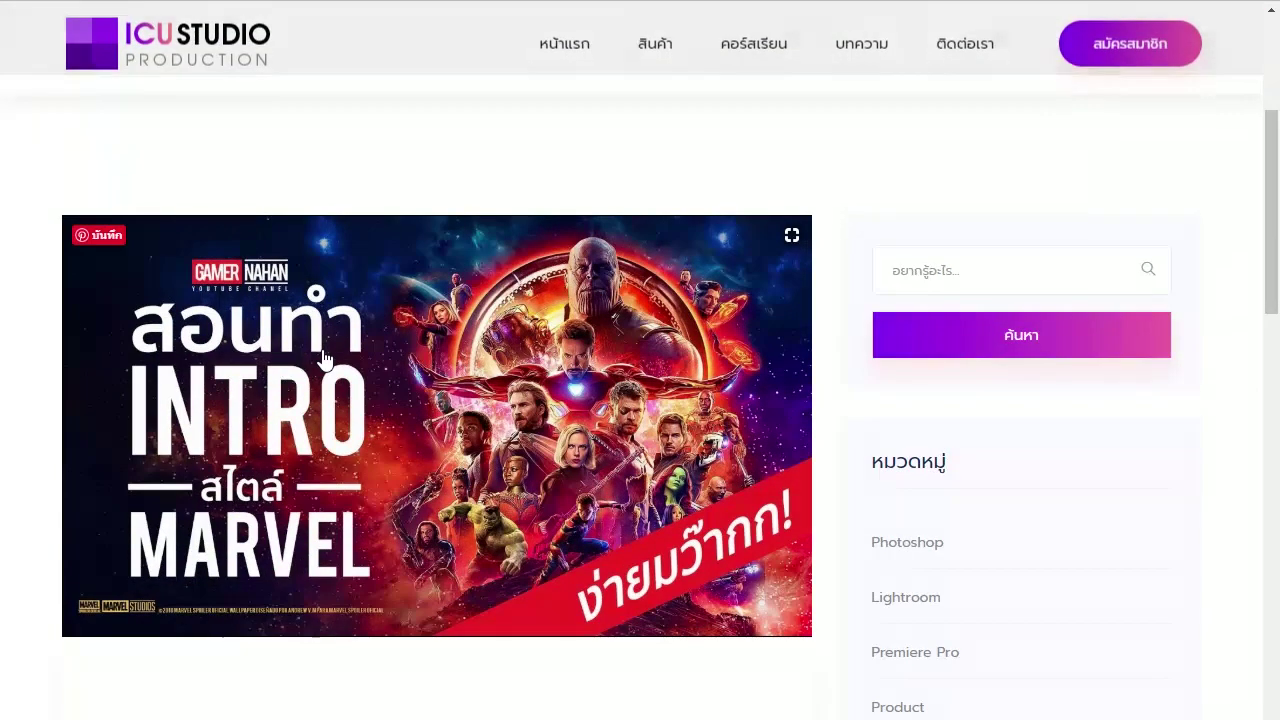
pyautogui.scroll(-1, 322, 358)
pyautogui.scroll(-2, 322, 358)
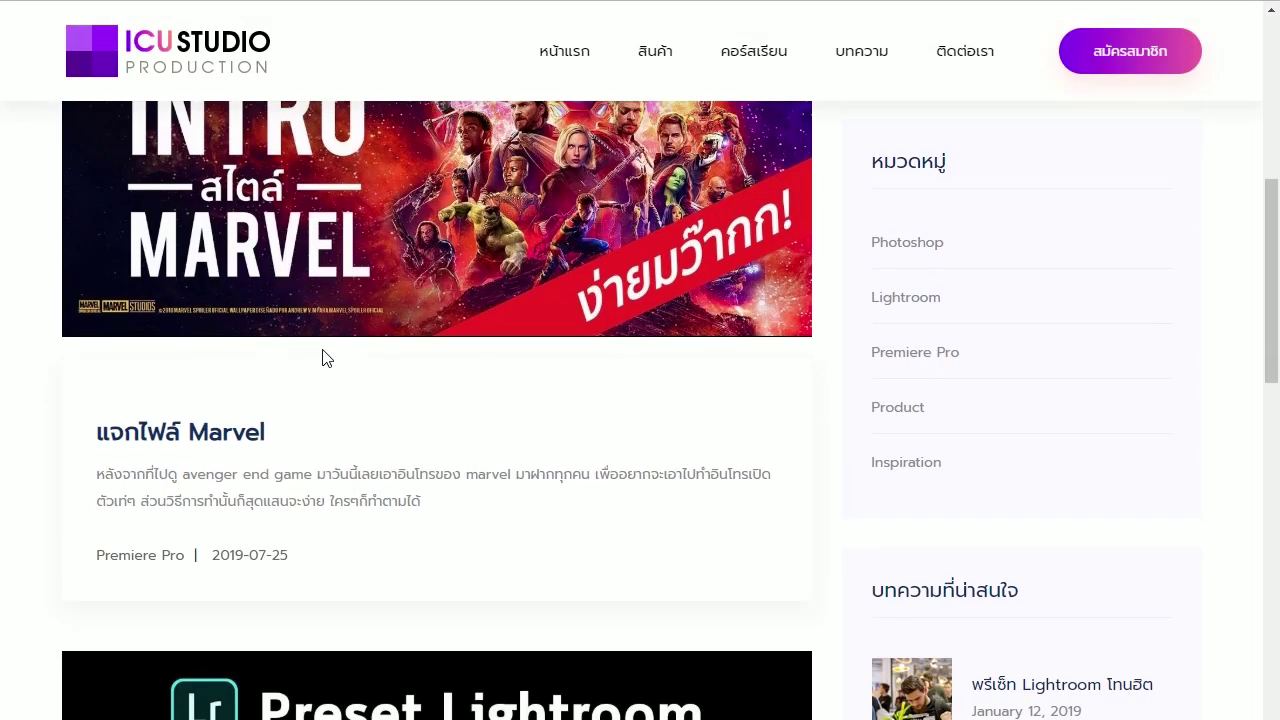
pyautogui.scroll(-4, 322, 358)
pyautogui.scroll(-4, 322, 358)
pyautogui.scroll(-3, 322, 358)
pyautogui.scroll(-1, 322, 358)
pyautogui.scroll(-3, 323, 357)
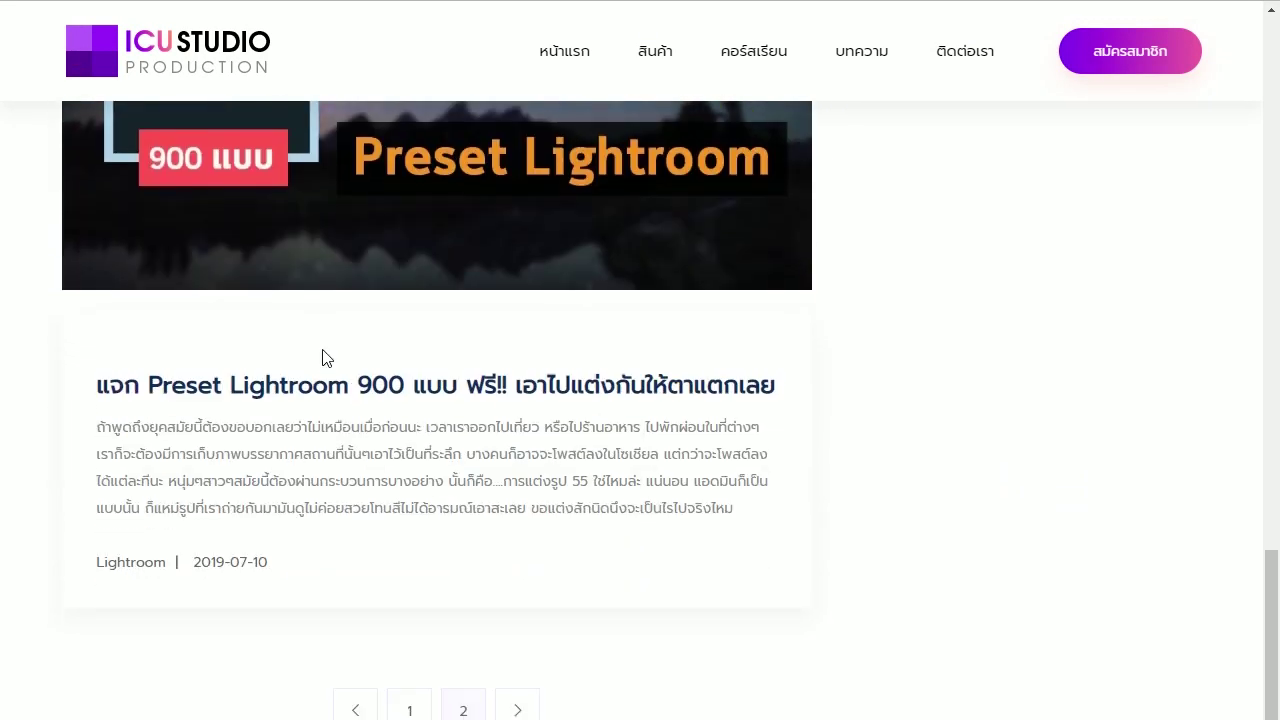
# - Open the free 900 Lightroom presets article and reach its download section
pyautogui.click(359, 396)
pyautogui.scroll(-2, 359, 396)
pyautogui.scroll(-3, 359, 396)
pyautogui.scroll(-6, 359, 396)
pyautogui.scroll(-1, 359, 396)
pyautogui.scroll(-5, 359, 396)
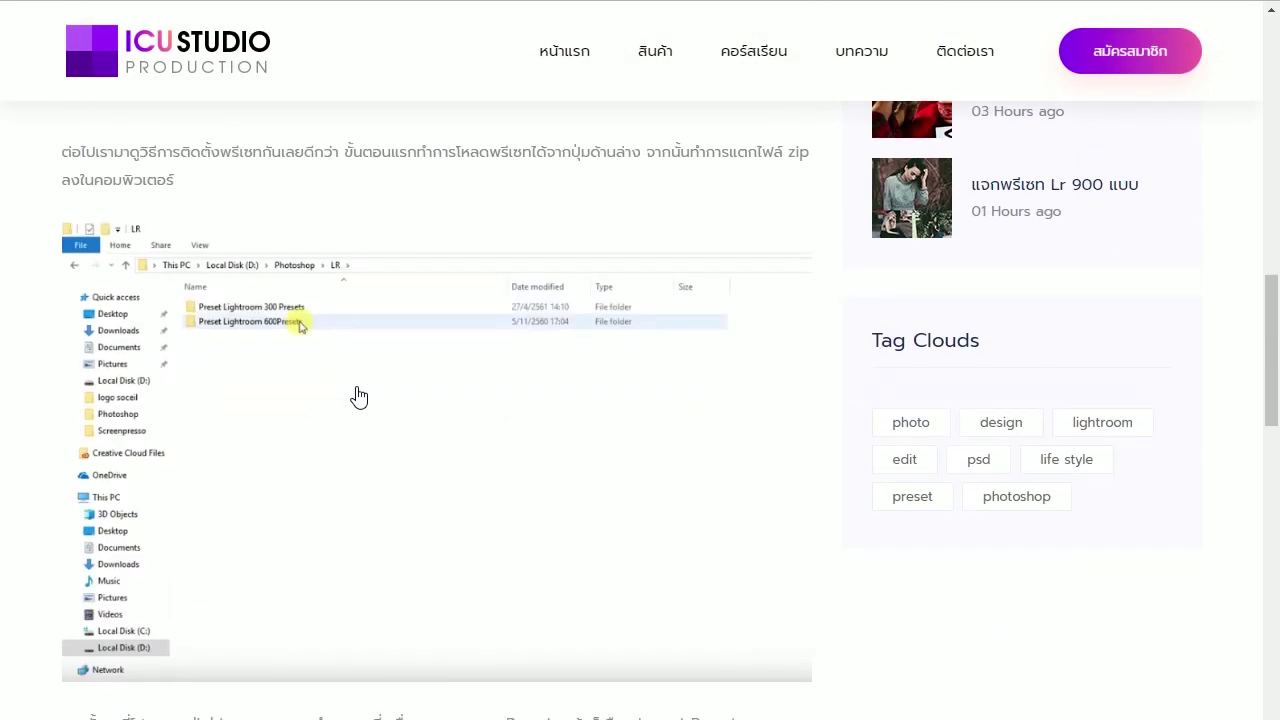
pyautogui.scroll(-5, 359, 396)
pyautogui.scroll(-3, 359, 396)
pyautogui.scroll(-4, 359, 396)
pyautogui.scroll(-6, 357, 395)
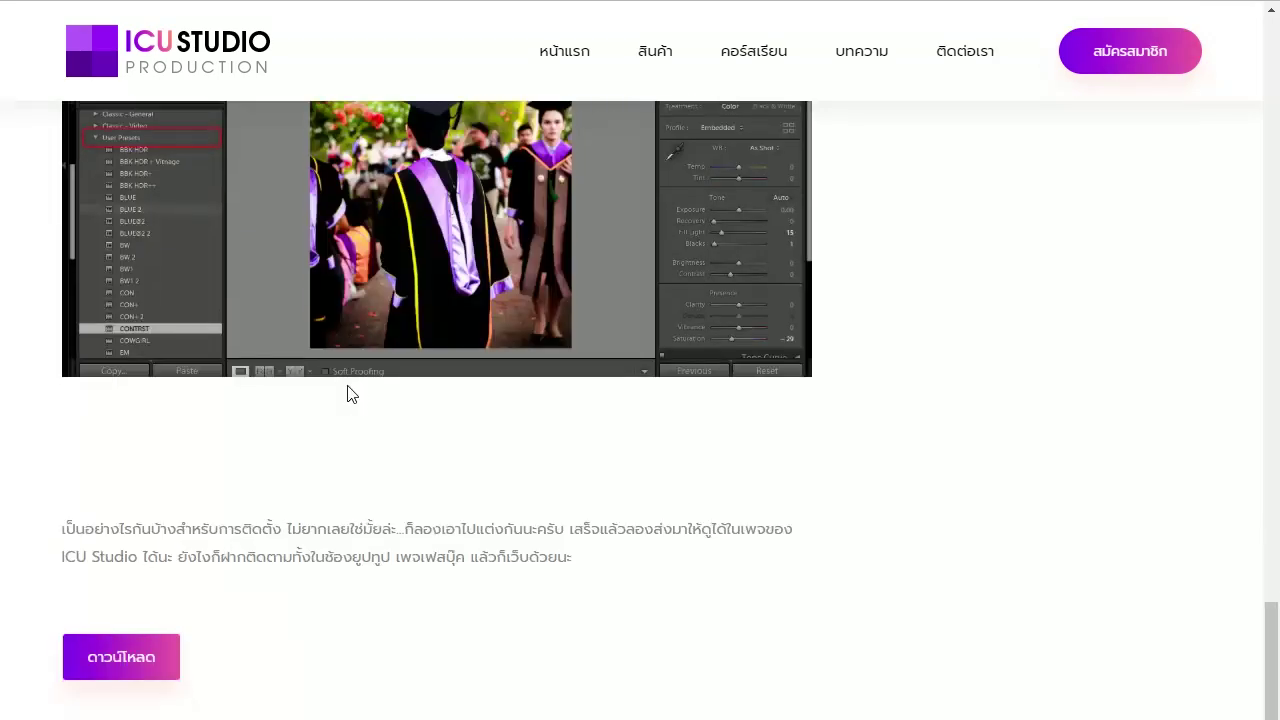
pyautogui.scroll(-4, 357, 395)
pyautogui.scroll(6, 357, 393)
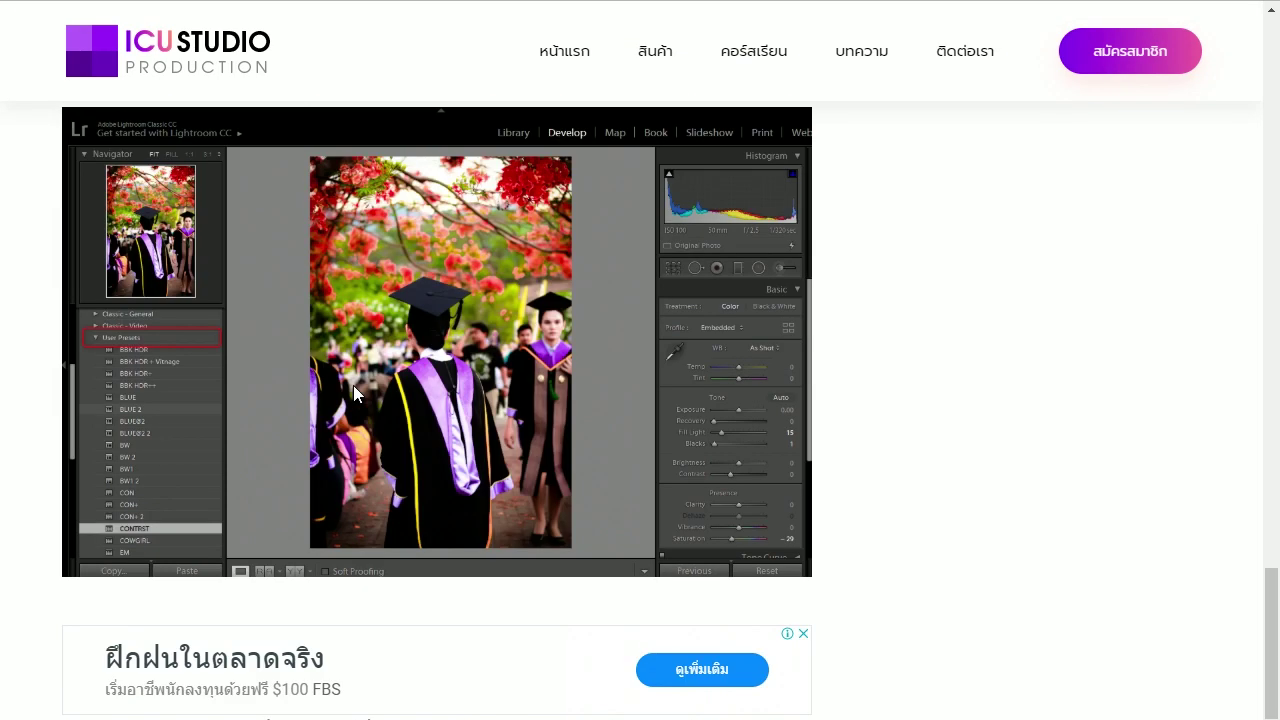
pyautogui.scroll(-4, 340, 394)
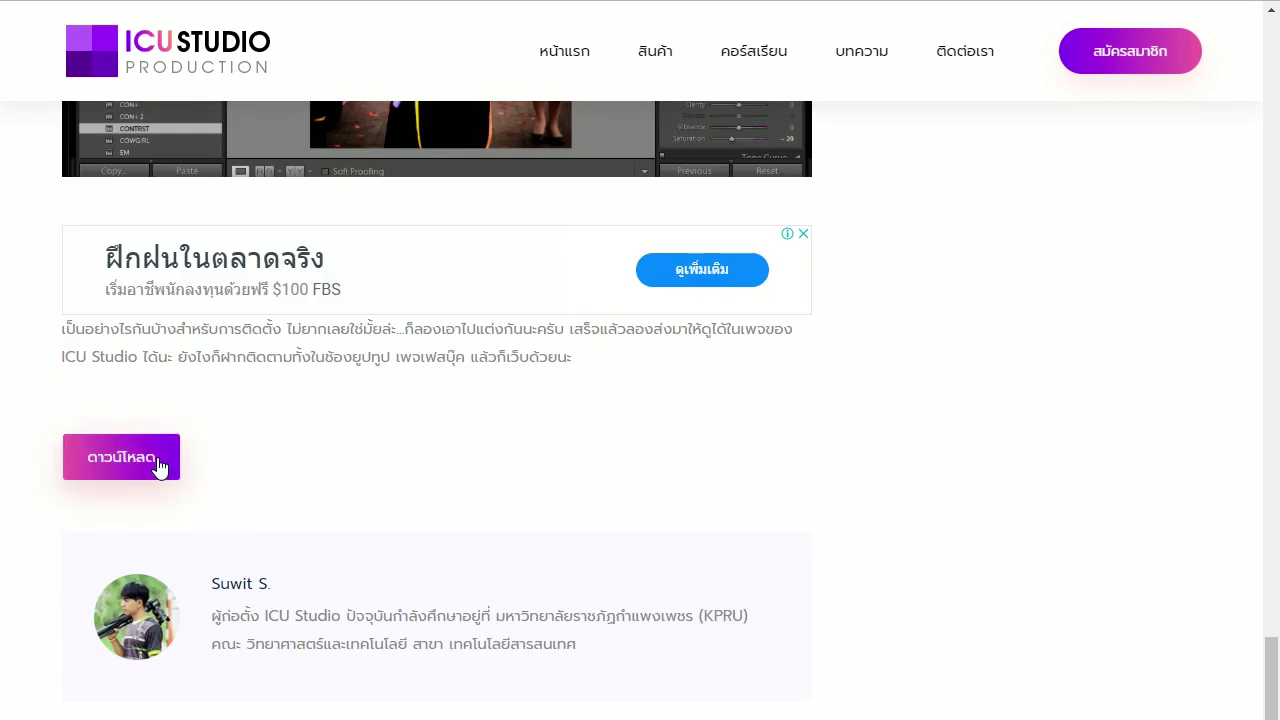